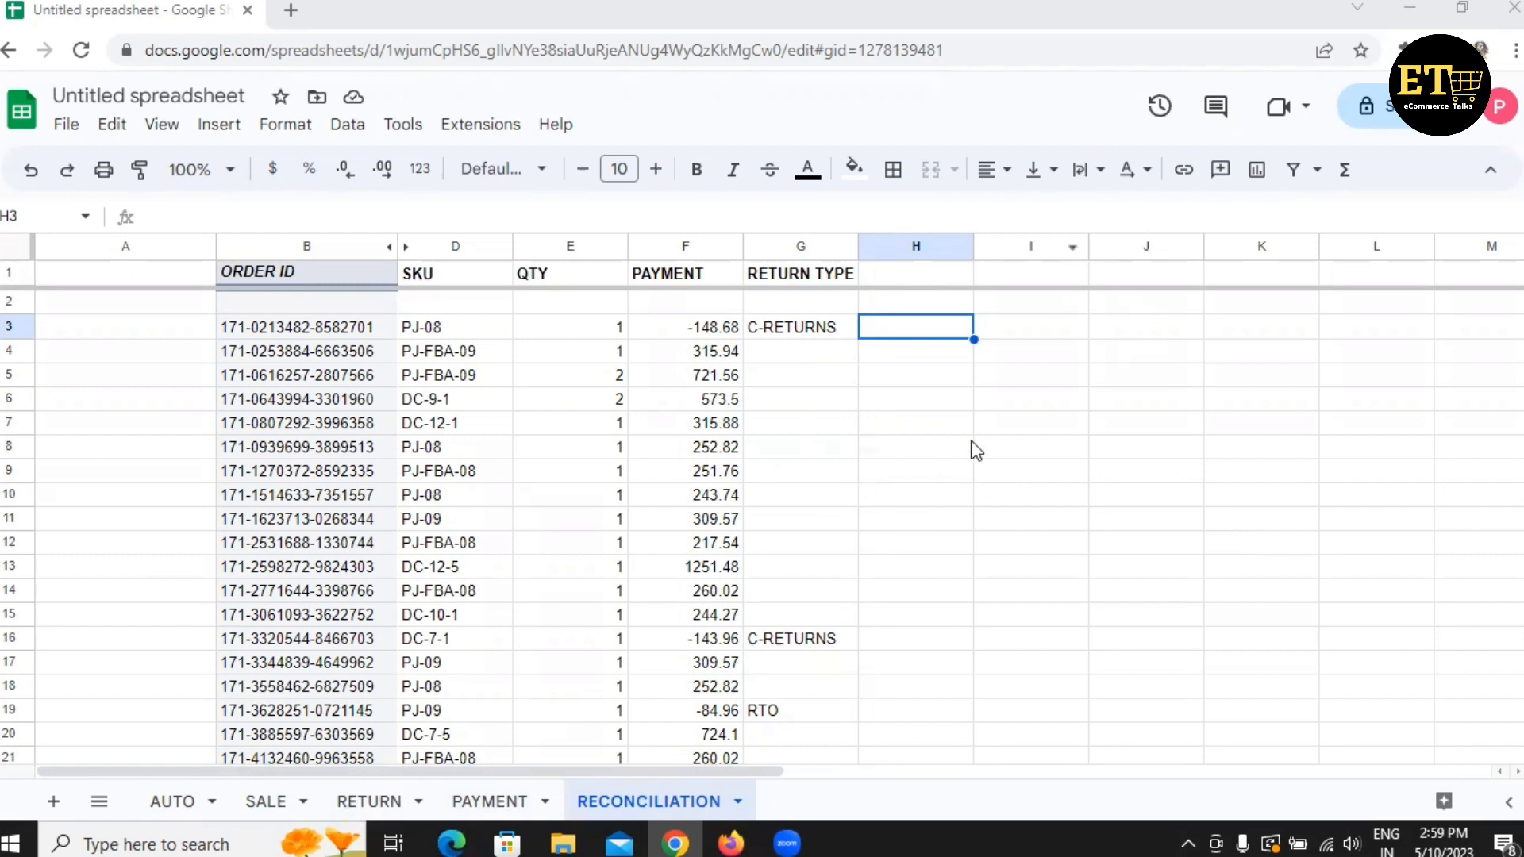
click(921, 401)
click(984, 347)
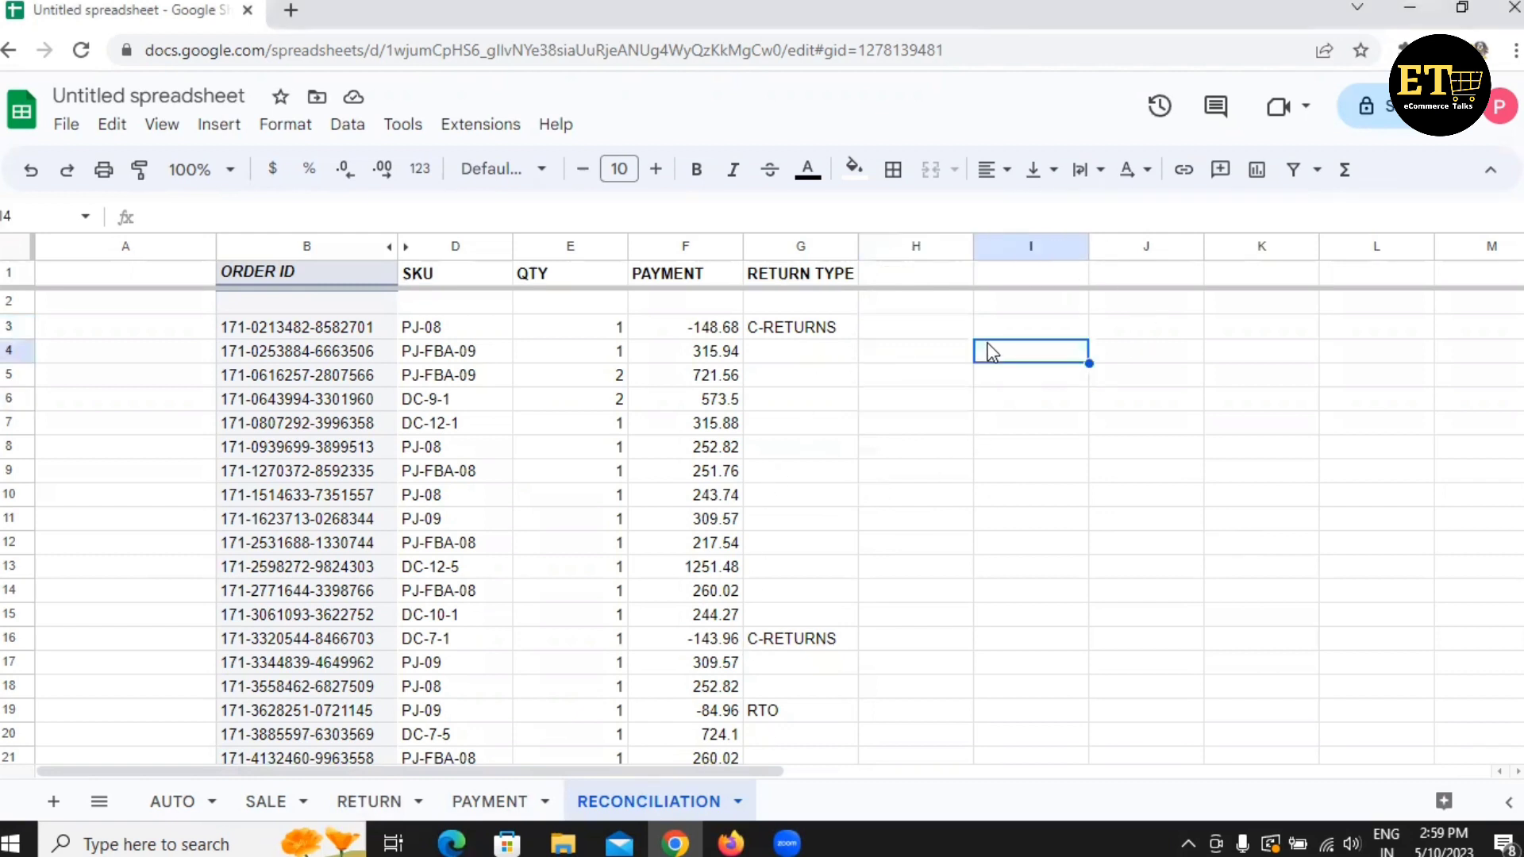
click(941, 333)
click(962, 307)
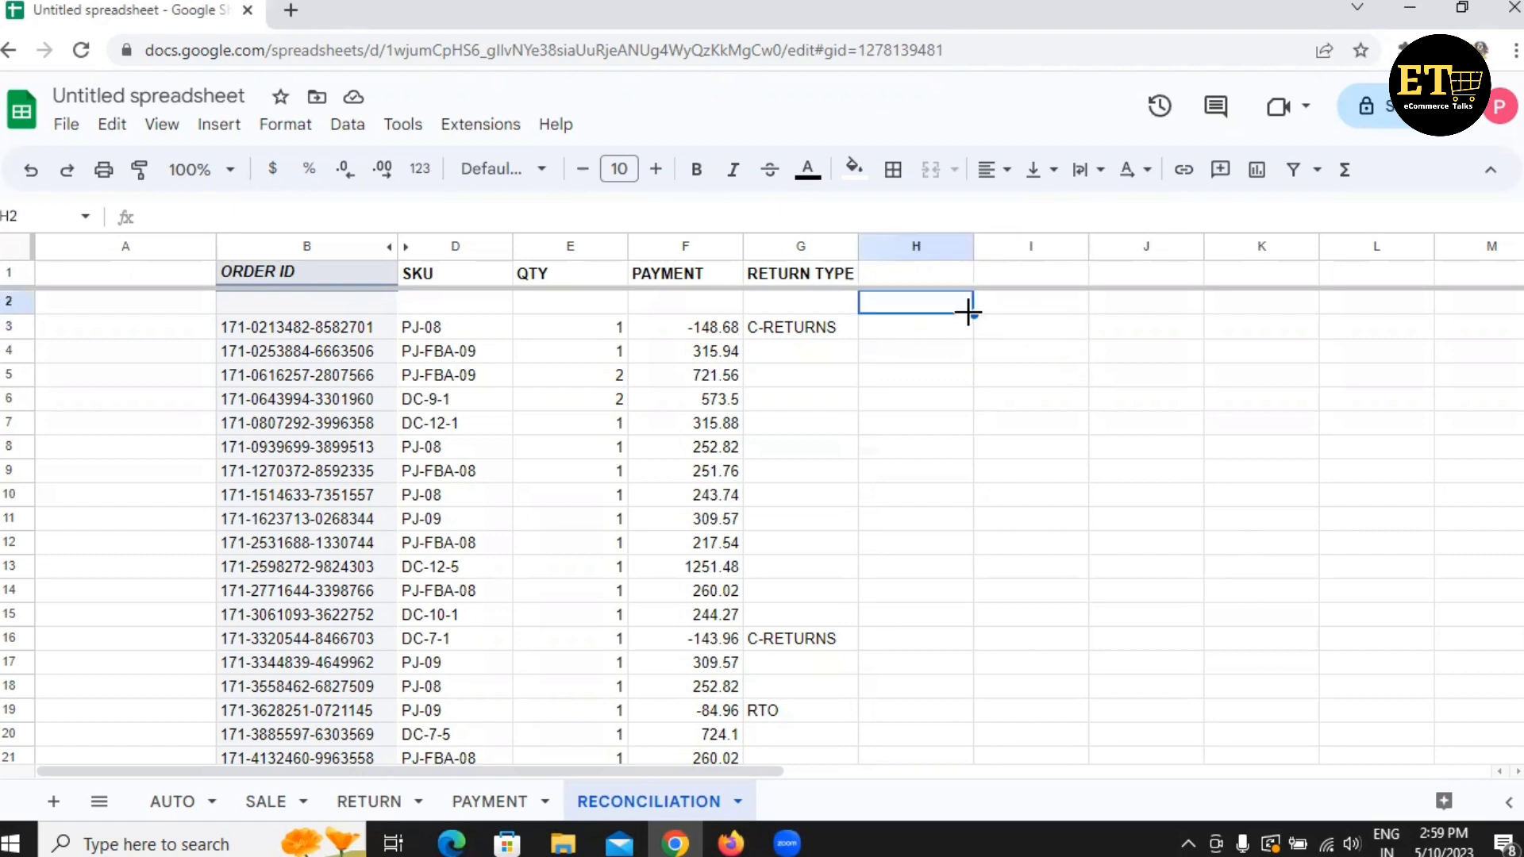
click(920, 327)
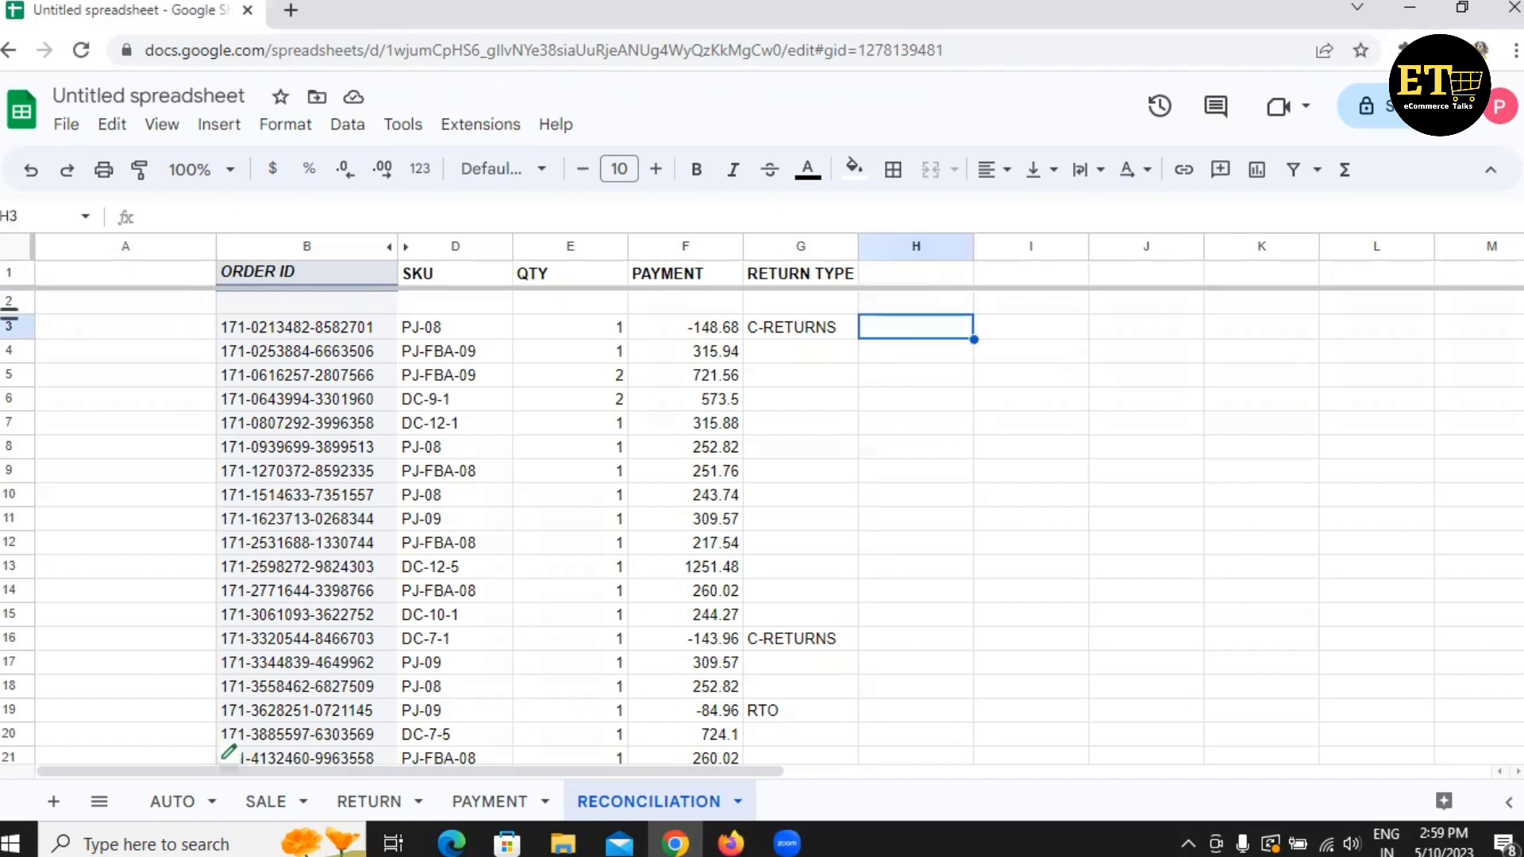
Hide the empty row 2 beneath the headers and select the blank header cell H1.
click(346, 308)
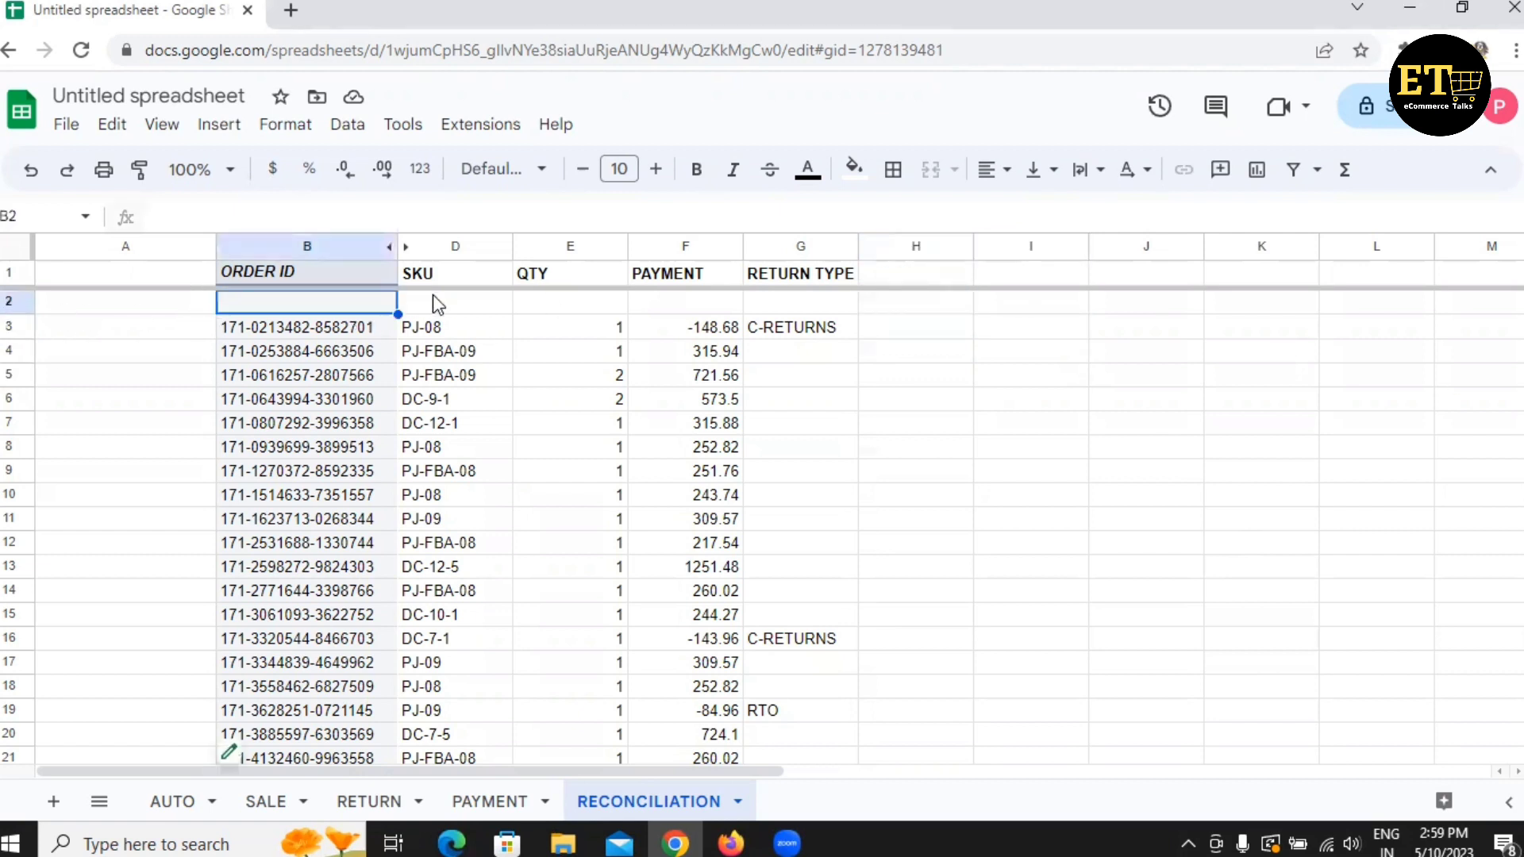
click(7, 300)
right_click(7, 300)
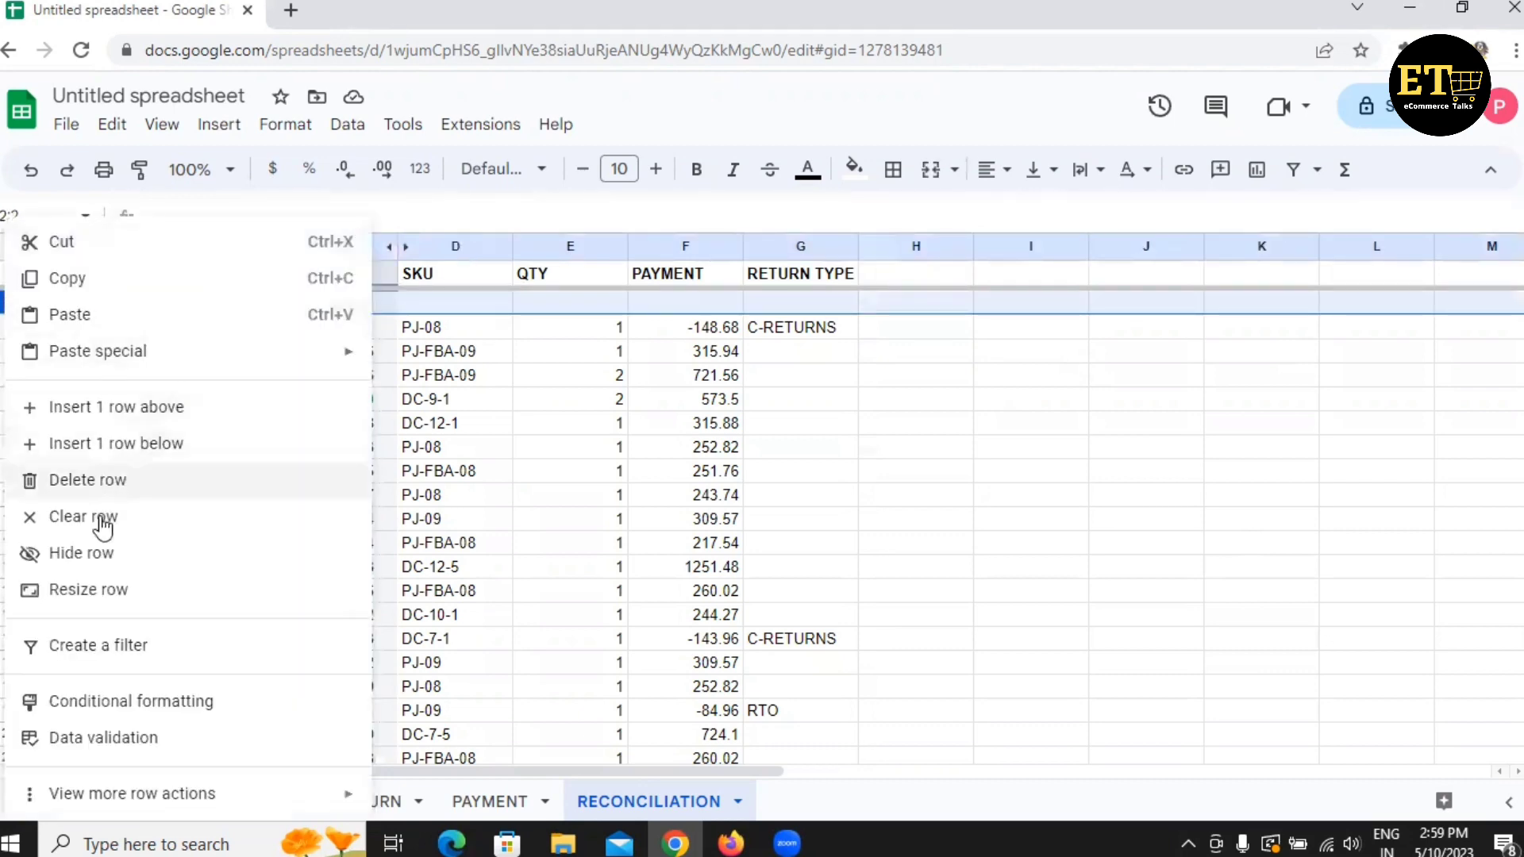
click(82, 555)
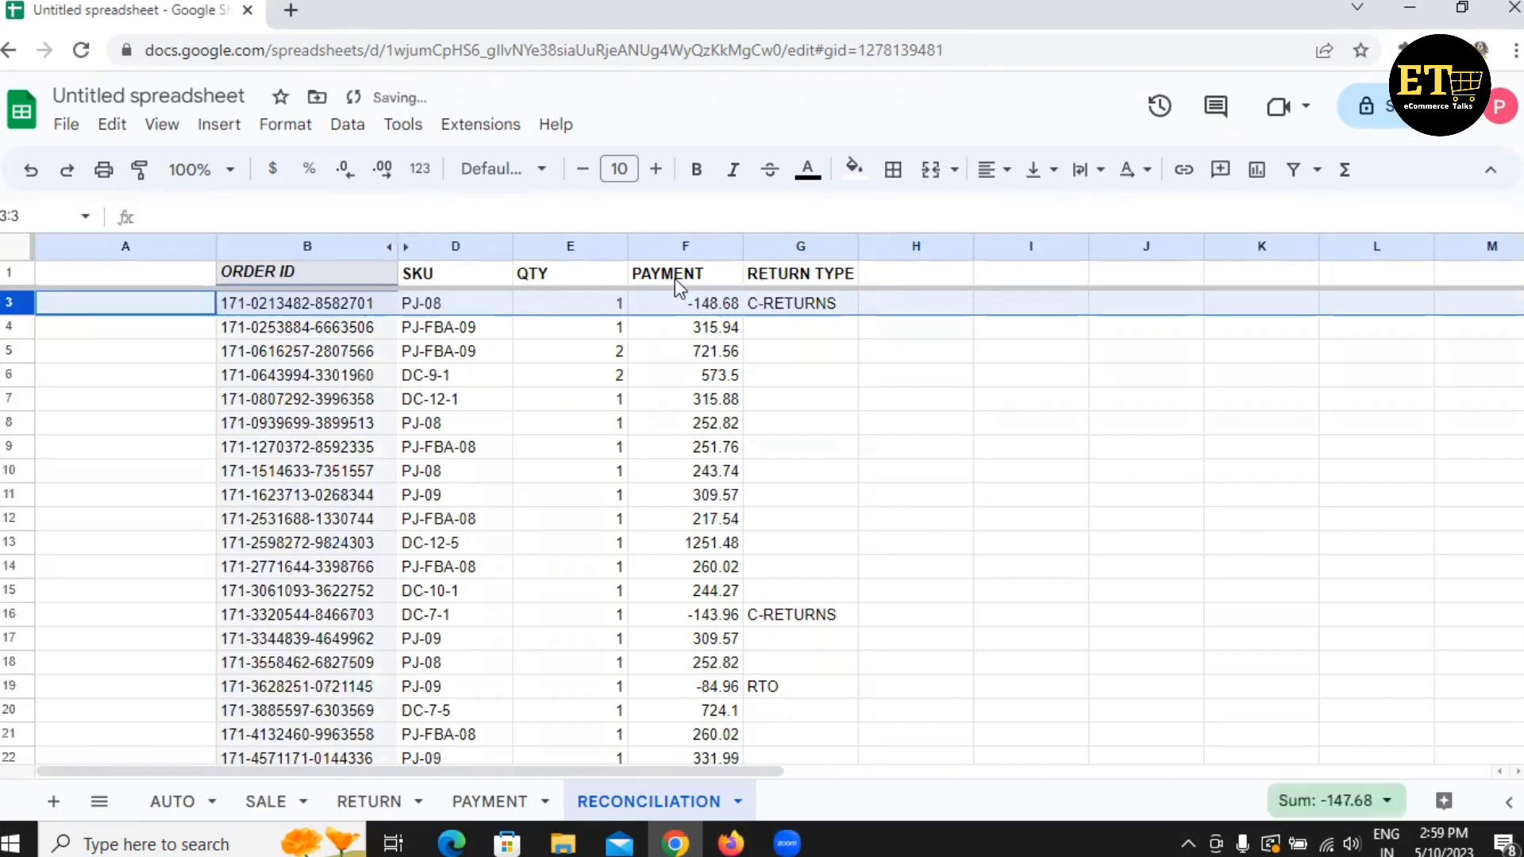
click(908, 328)
click(925, 276)
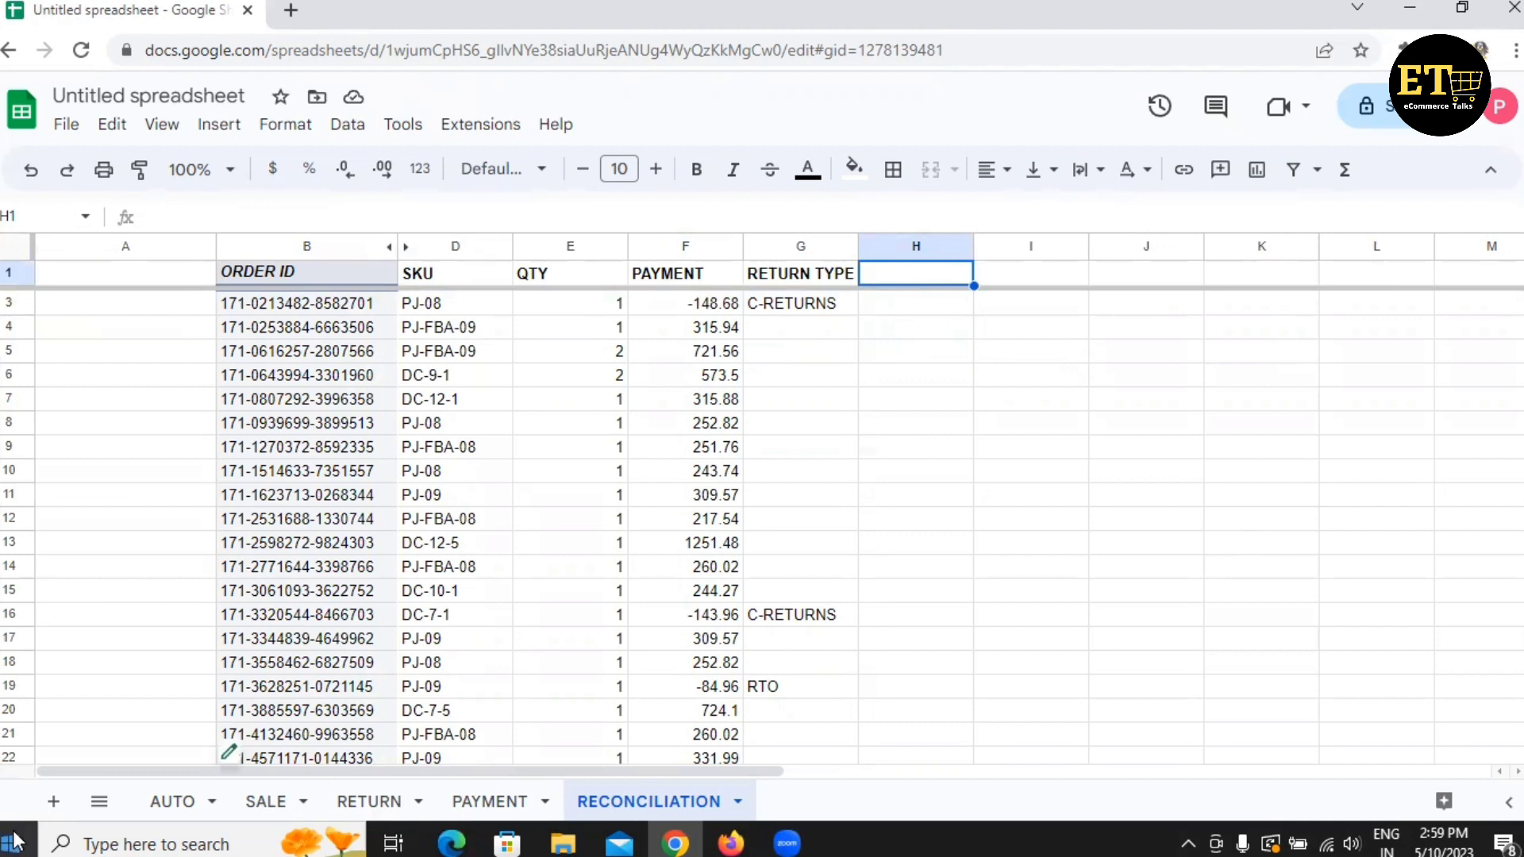
Examine the AUTO sheet to see how each SKU in column A is matched with its PP value in column C.
click(173, 808)
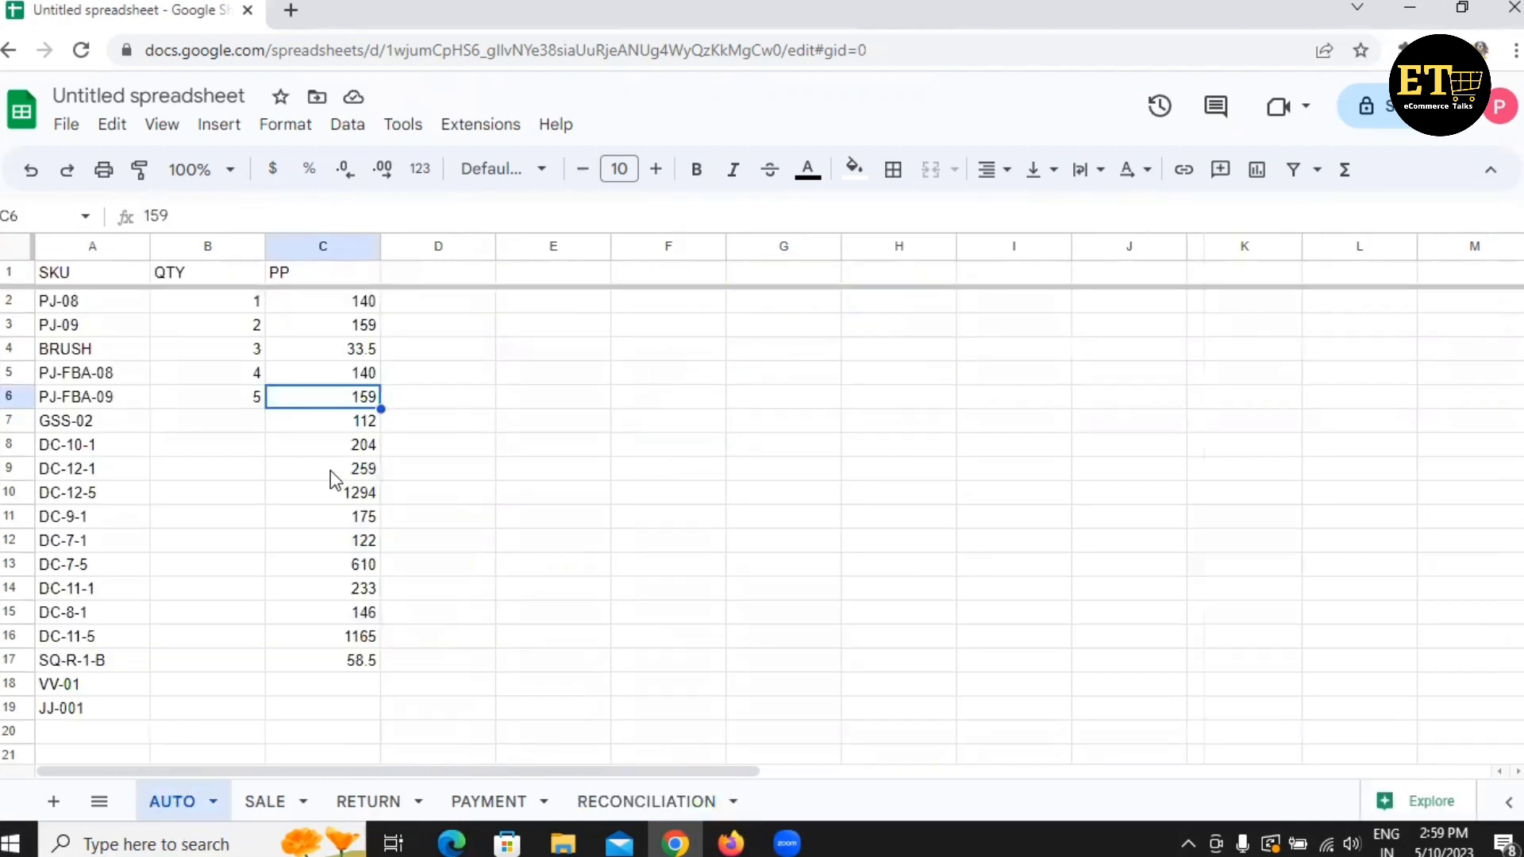
click(464, 334)
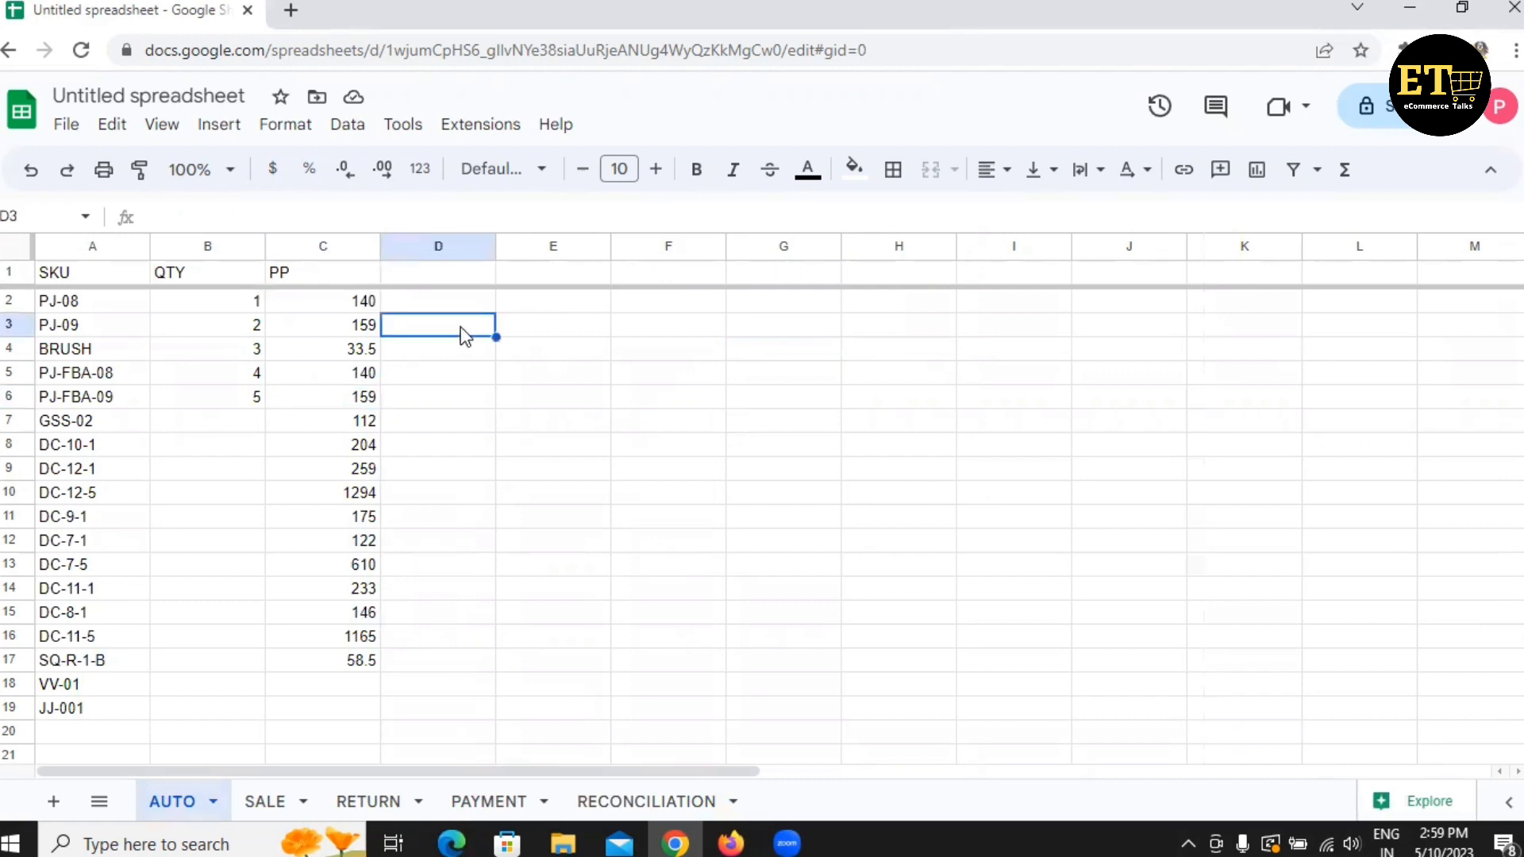
click(106, 303)
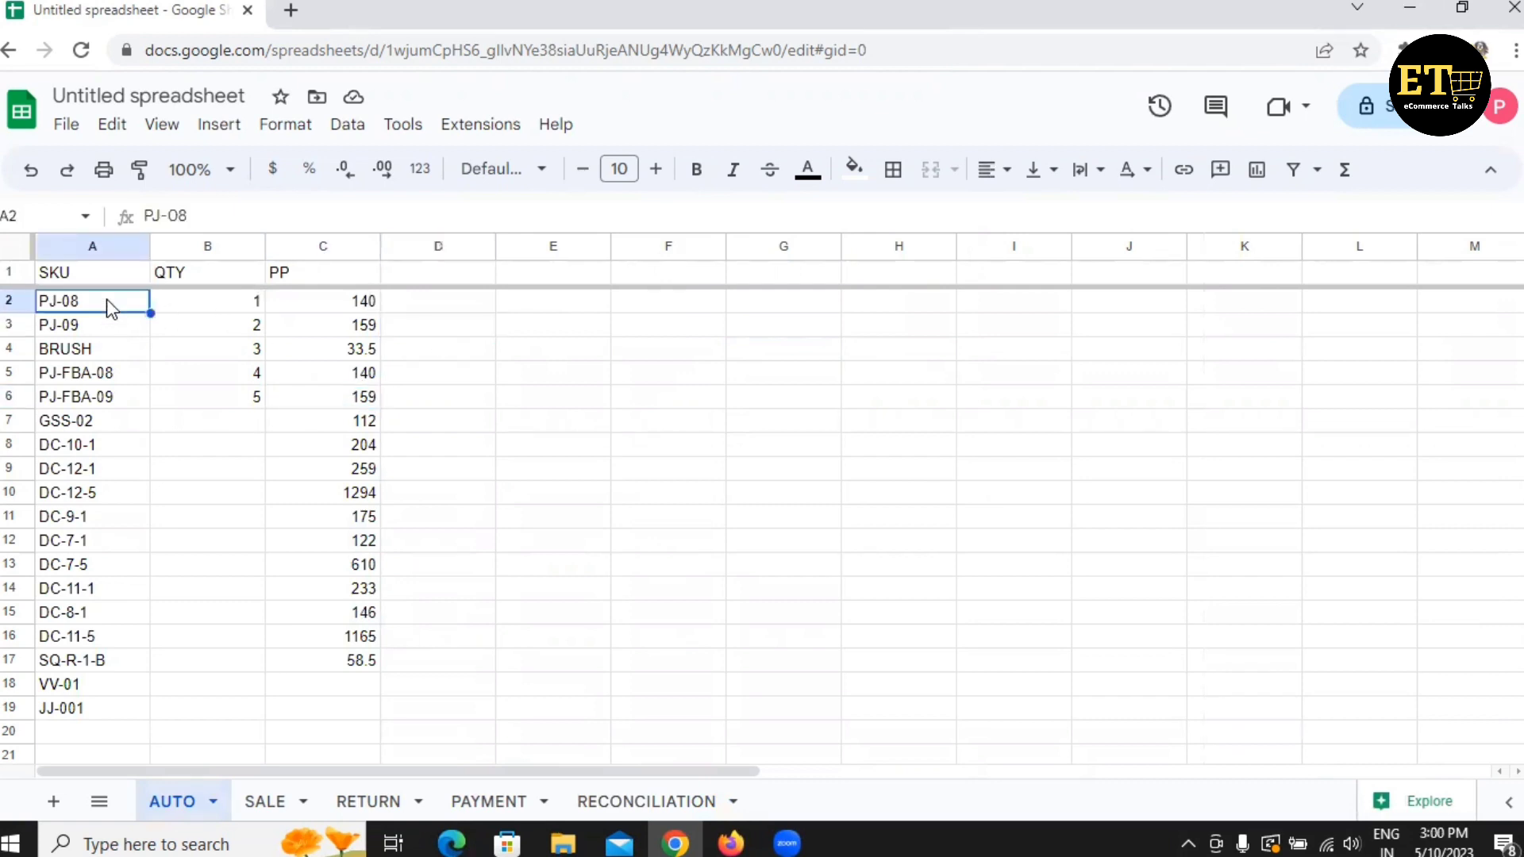
scroll(106, 298, down, 1)
scroll(119, 421, up, 1)
click(292, 273)
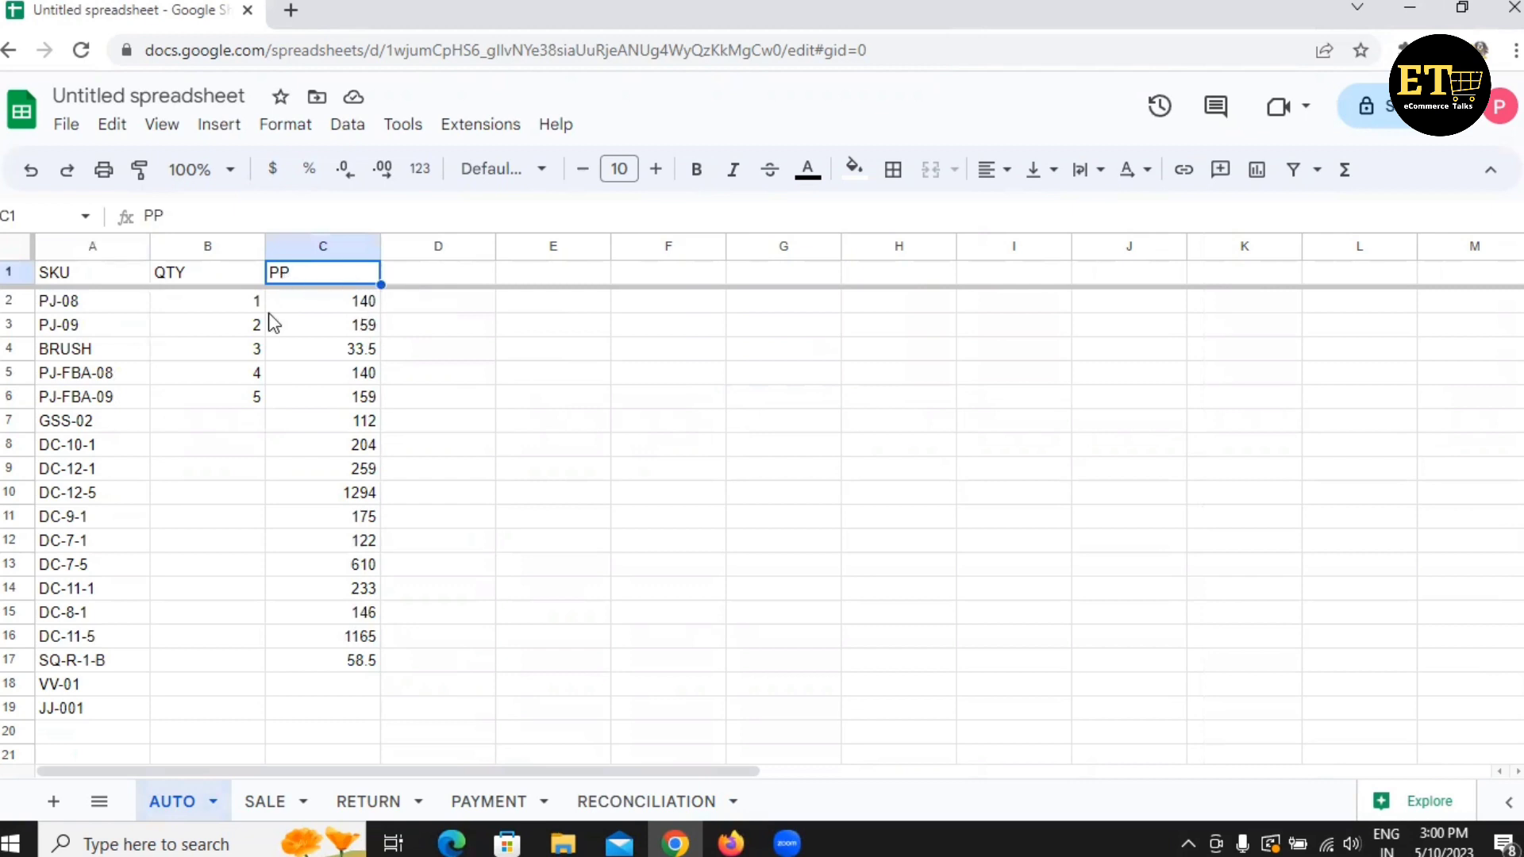
click(125, 306)
click(306, 308)
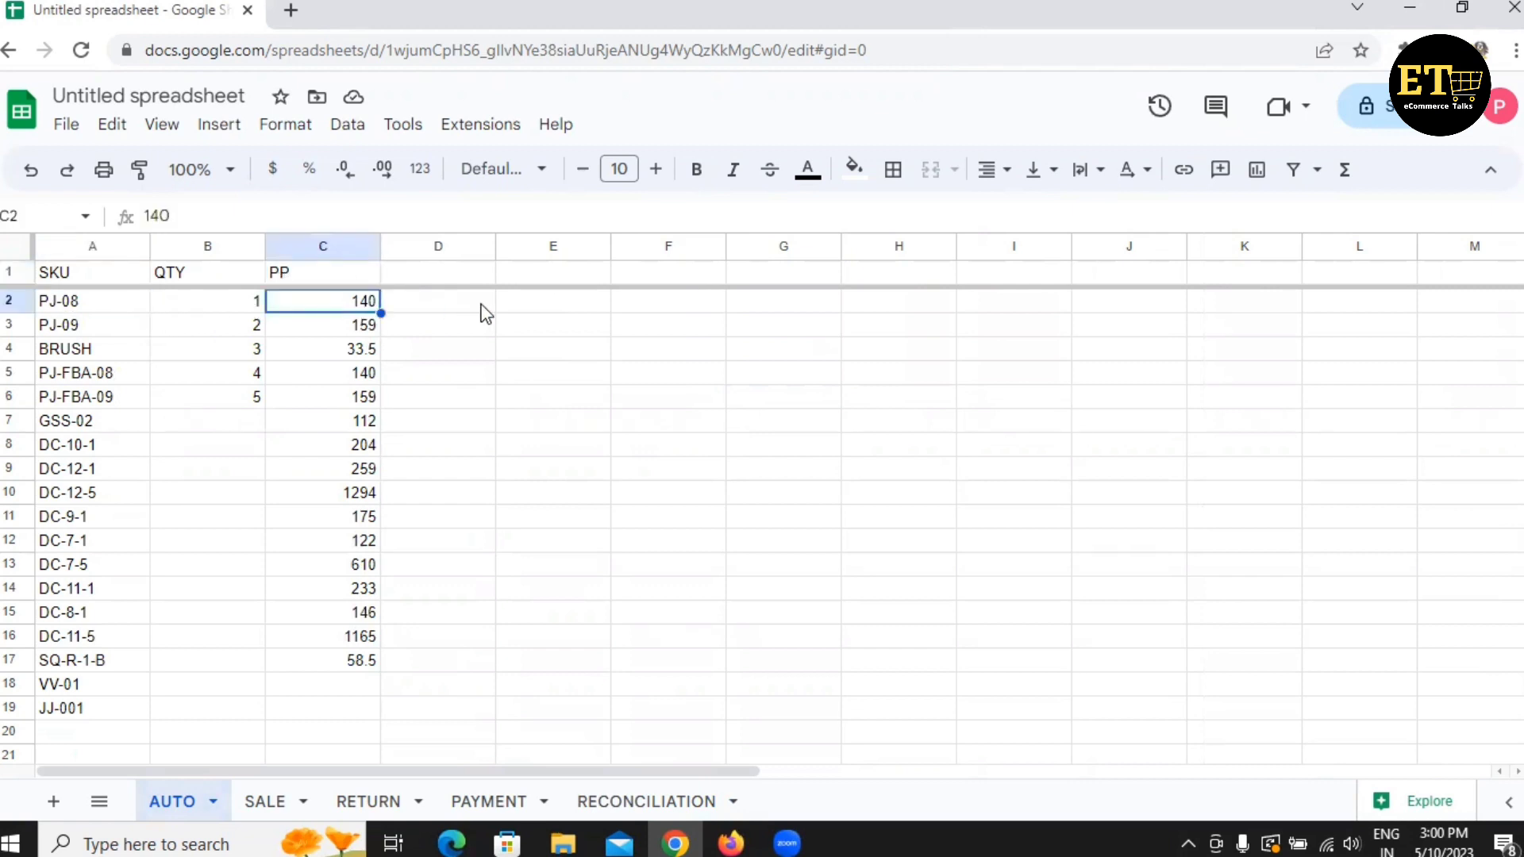
click(88, 328)
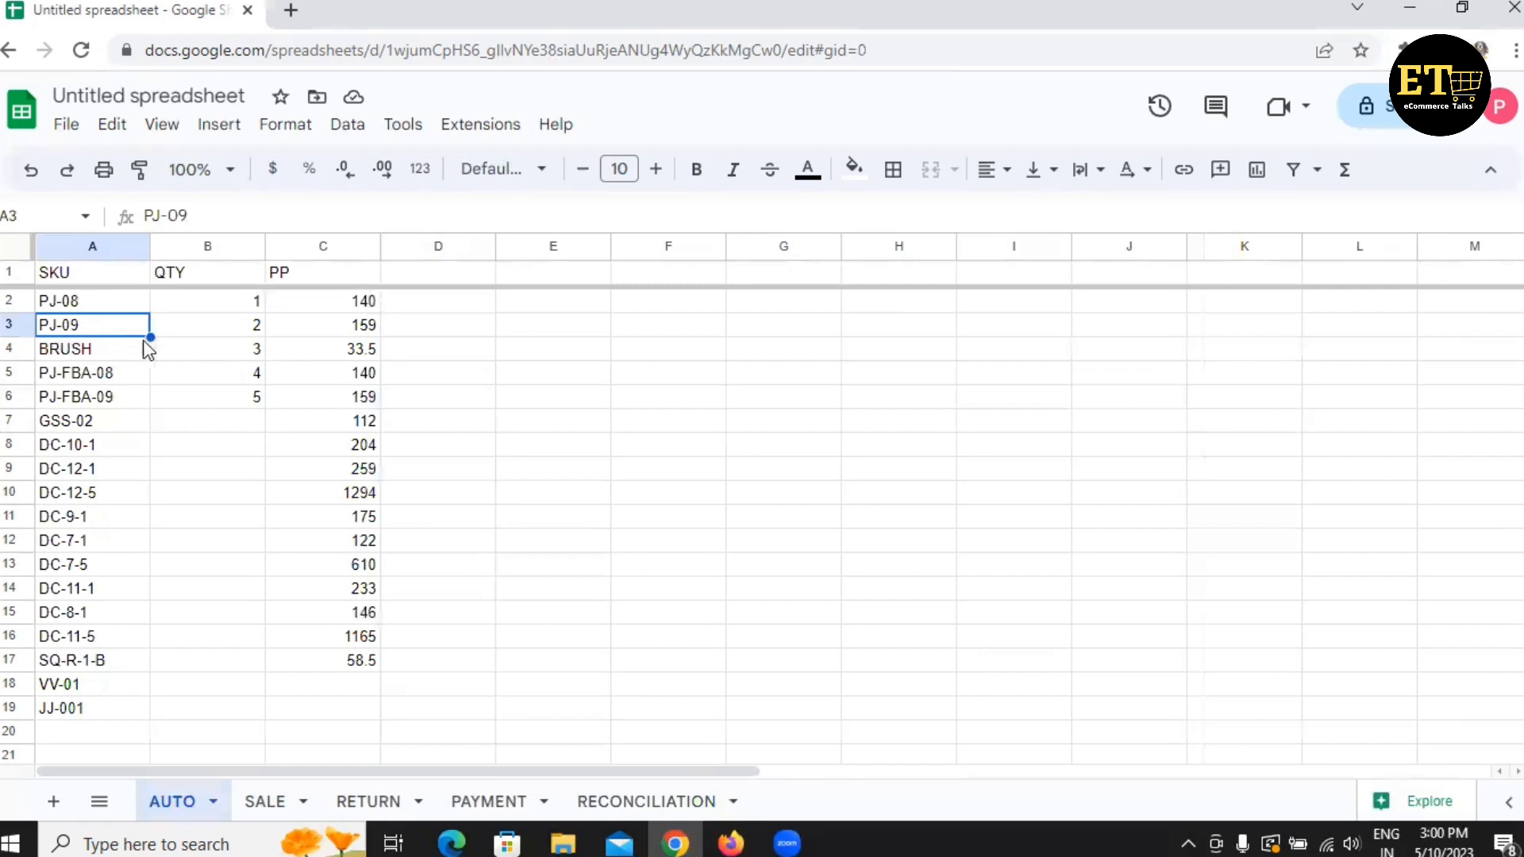
click(341, 331)
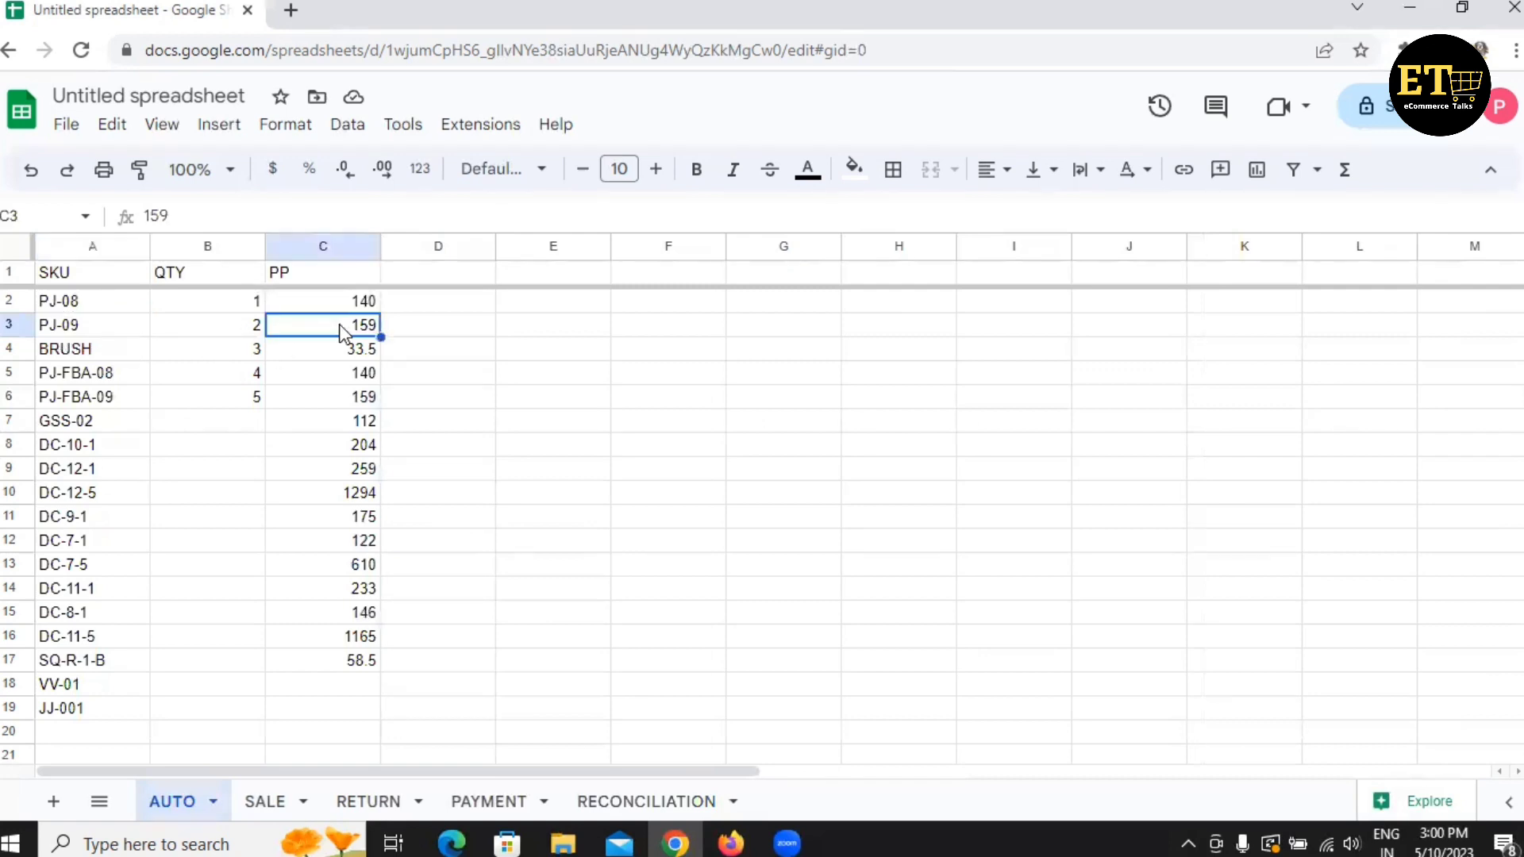
click(89, 350)
click(366, 353)
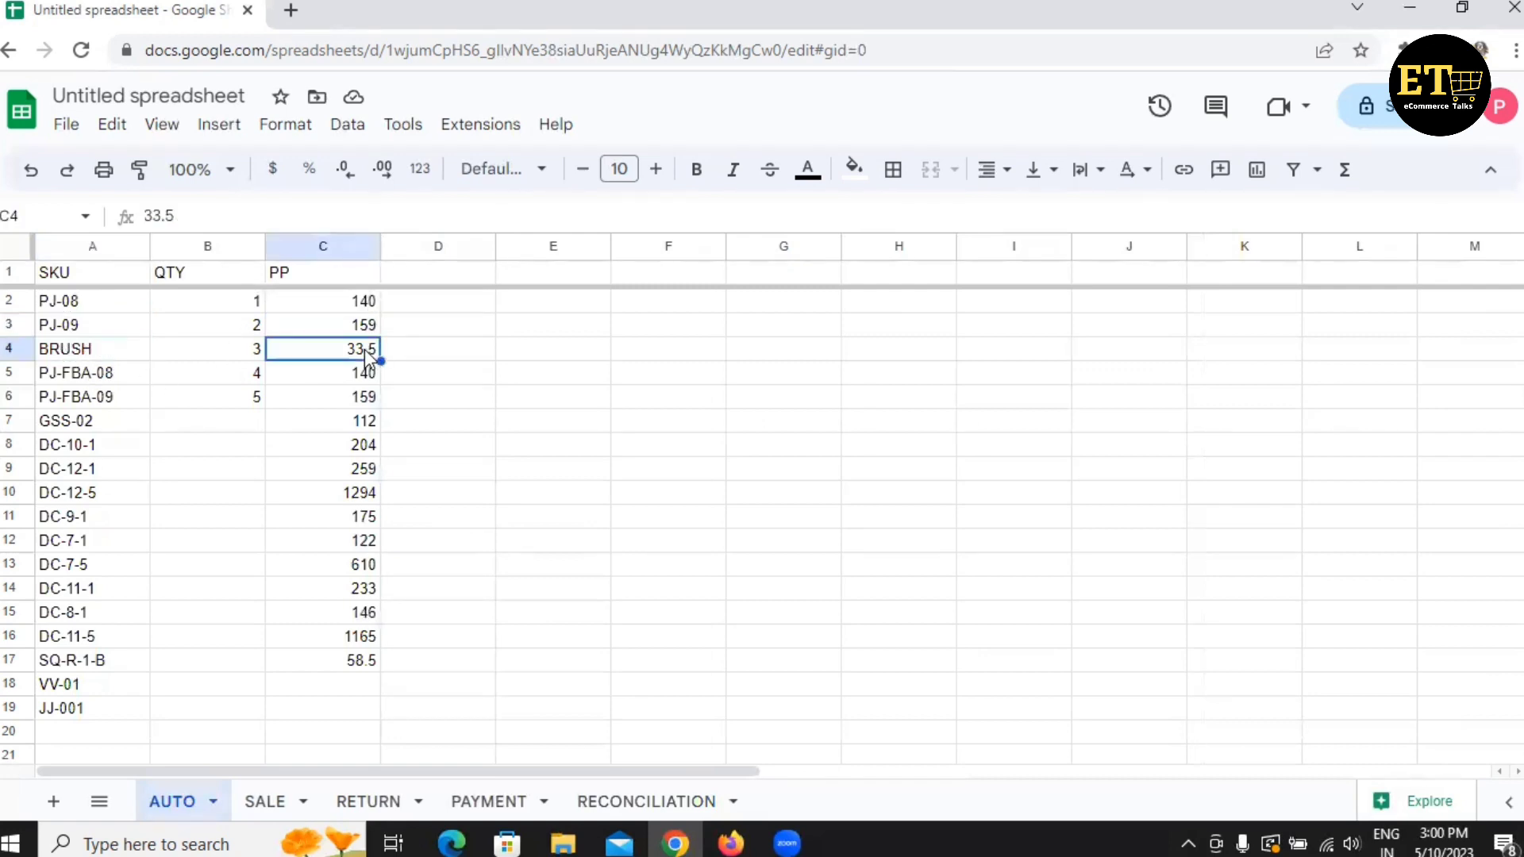
click(325, 454)
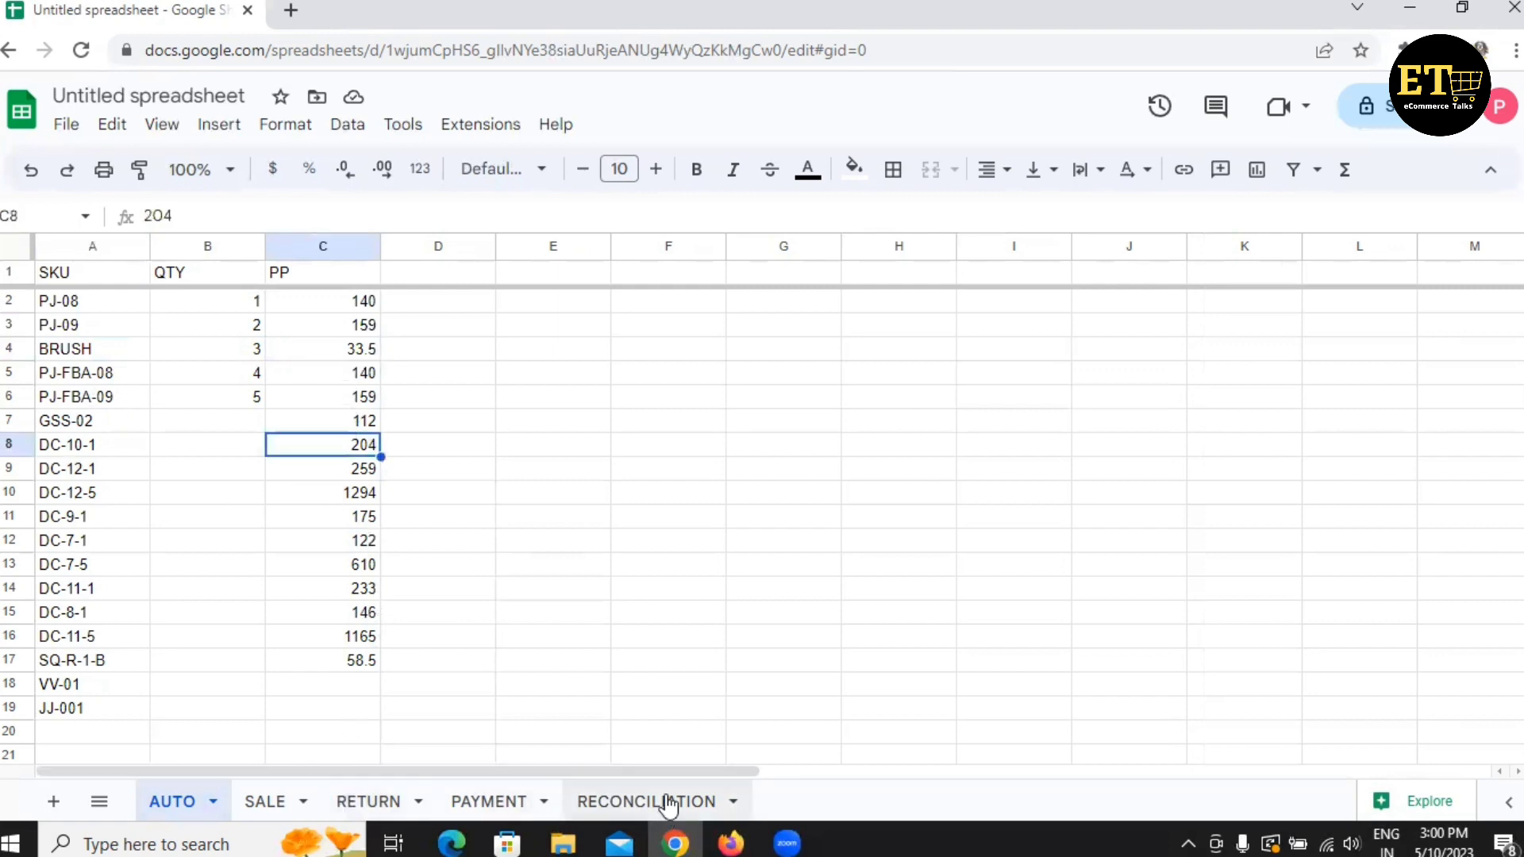
Add the header PP in cell H1 of the RECONCILIATION sheet and make the header row bold.
click(668, 803)
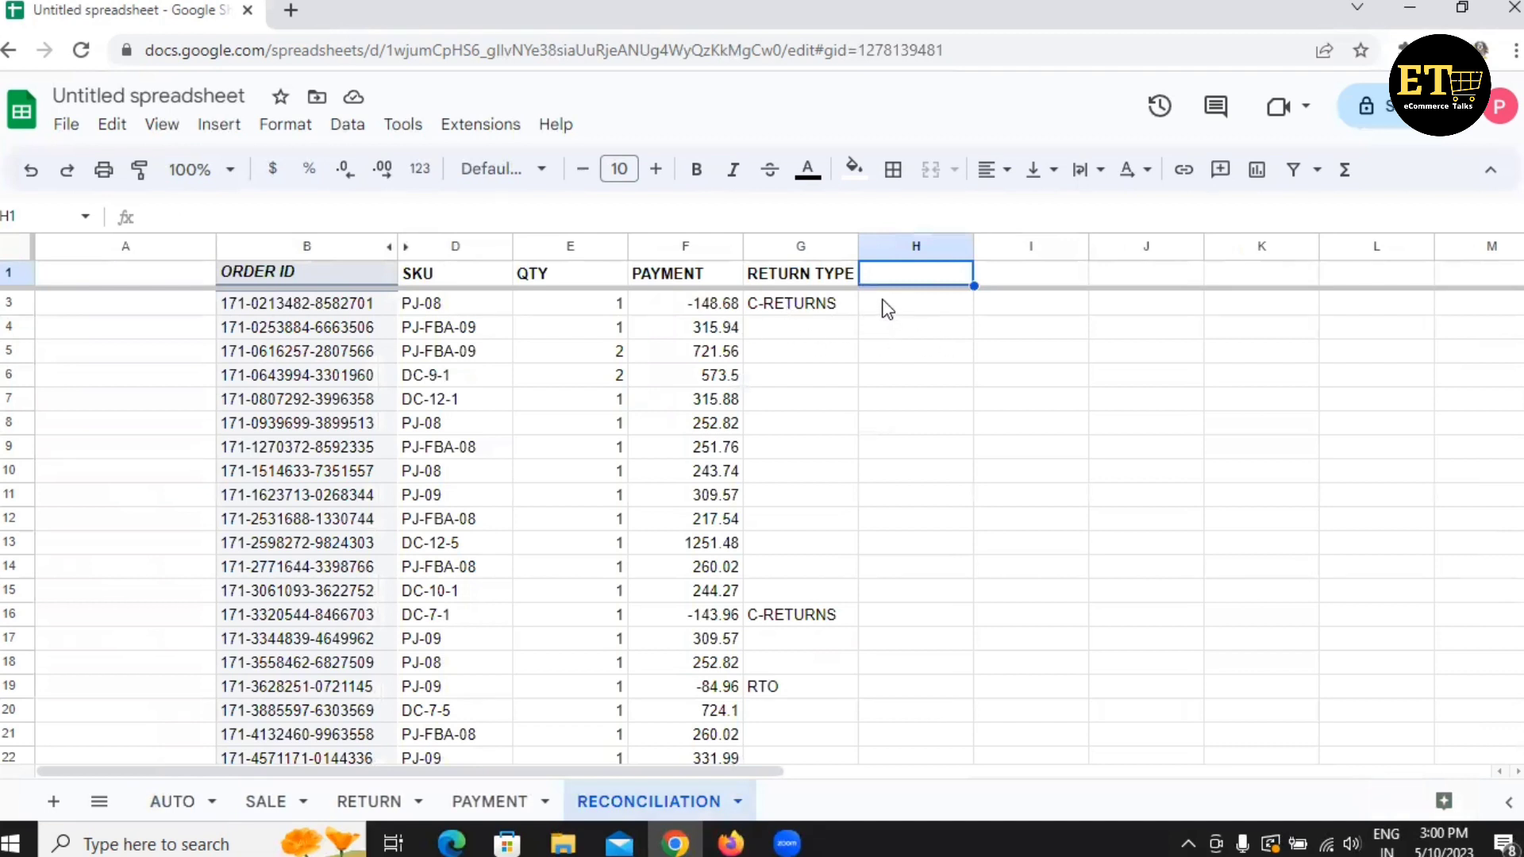
text(PP)
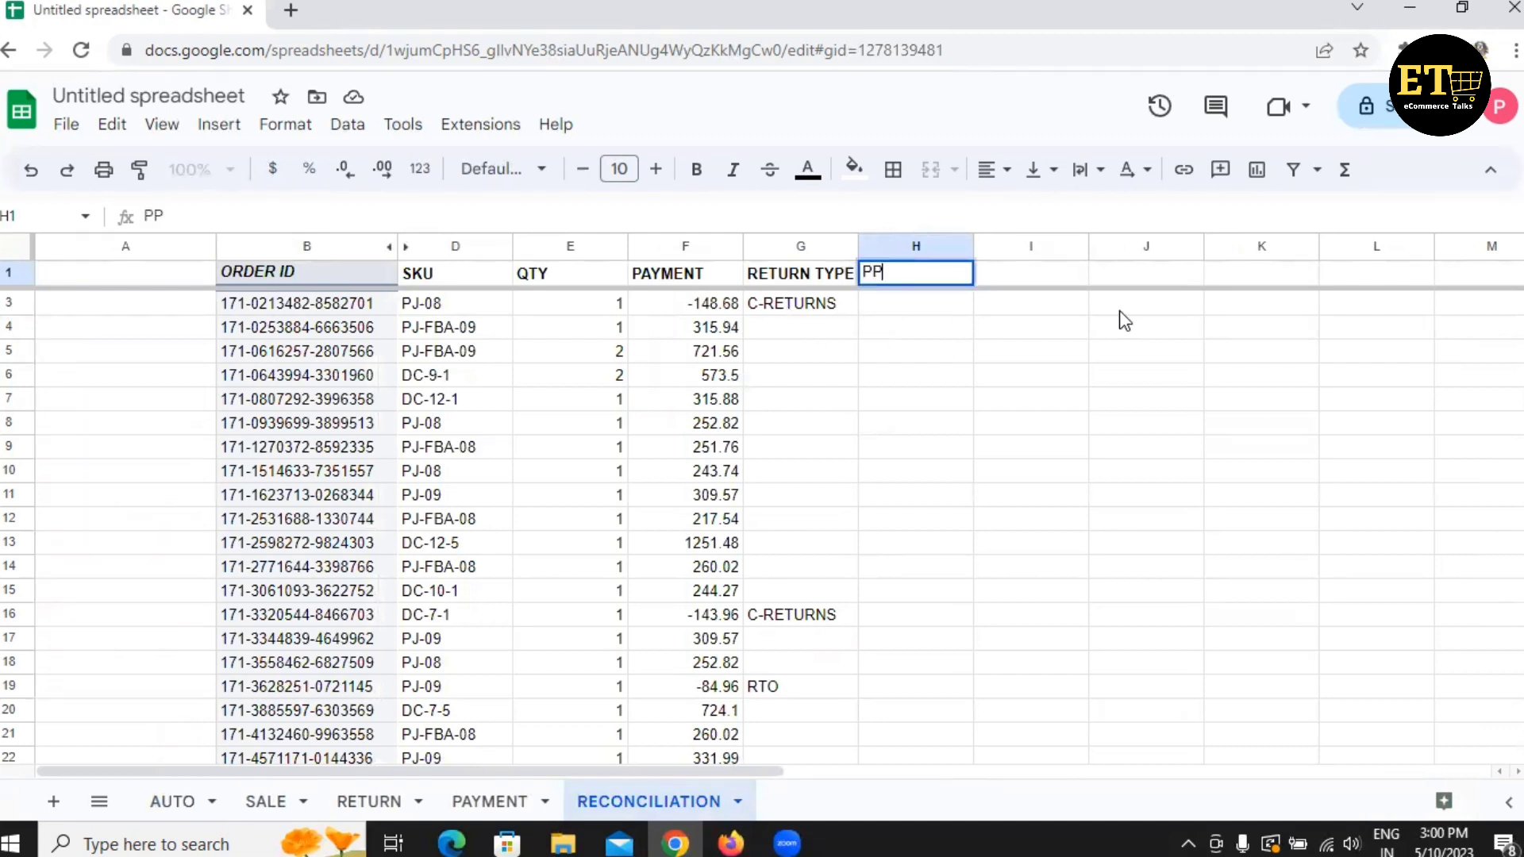
click(905, 319)
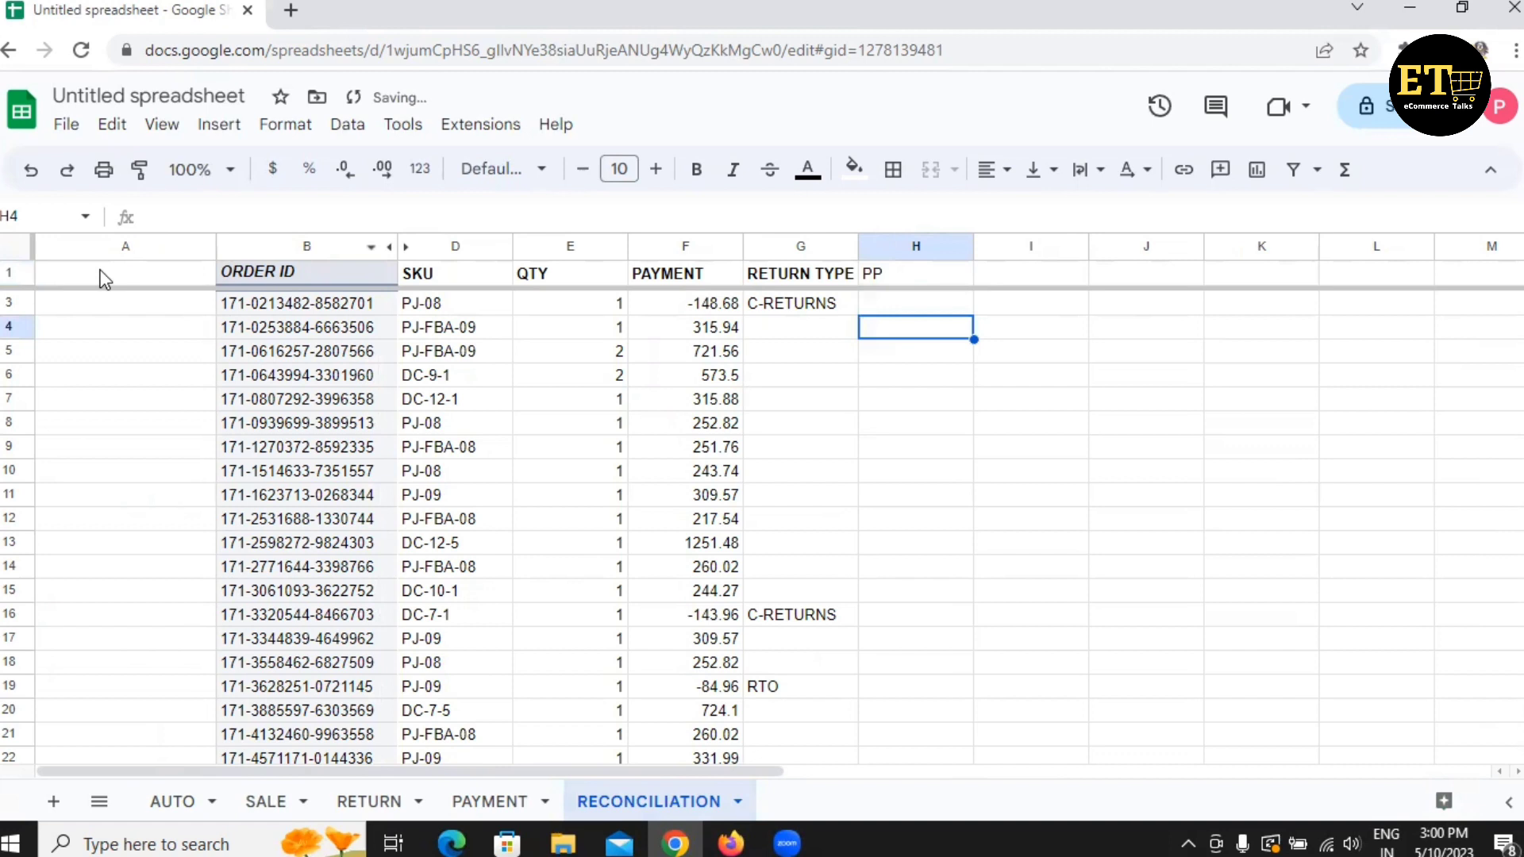
click(9, 273)
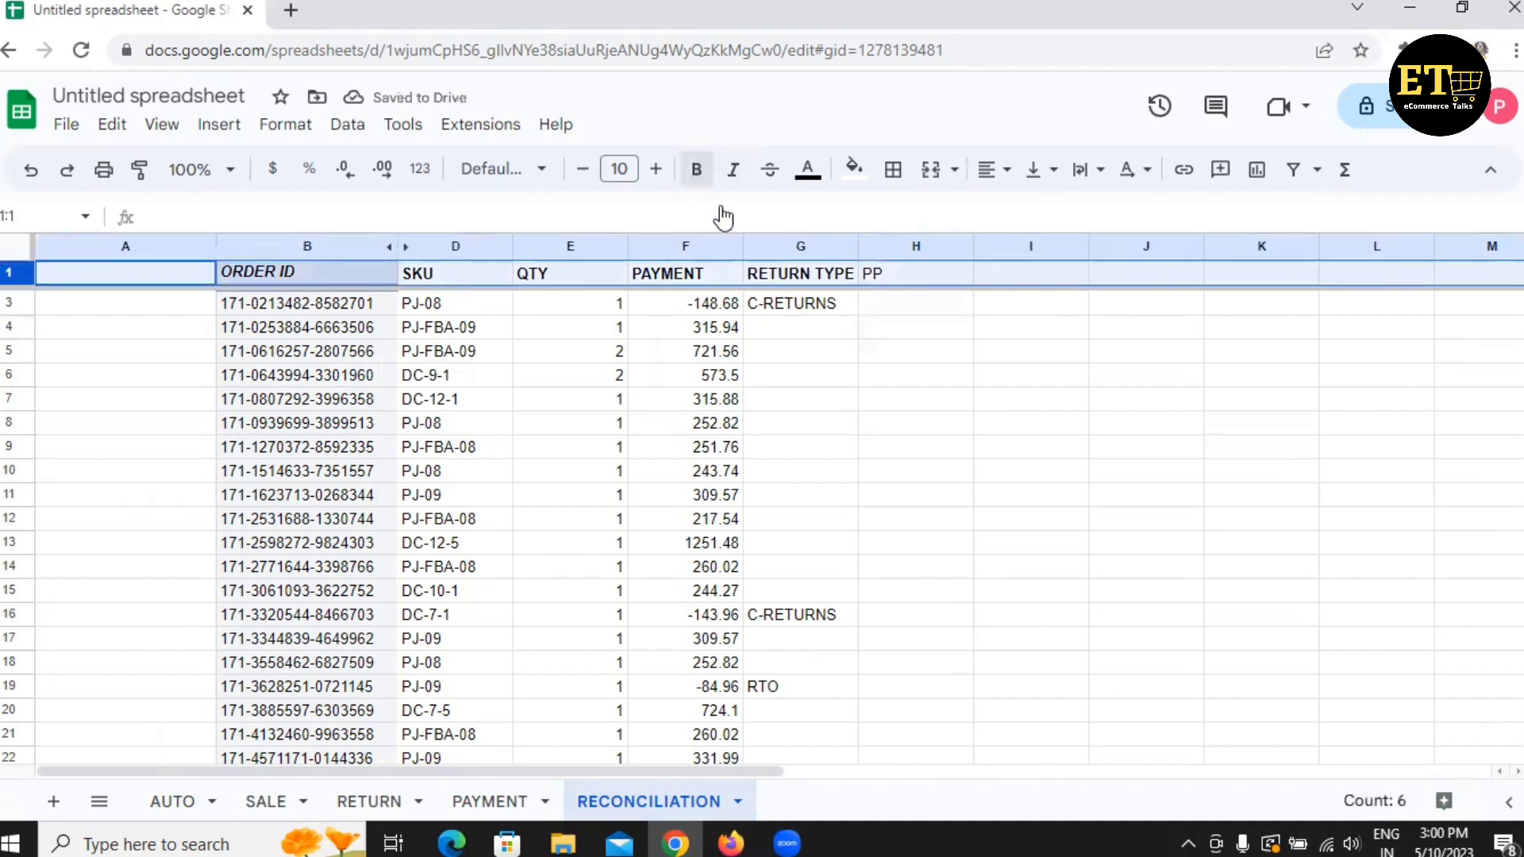
click(912, 300)
click(907, 273)
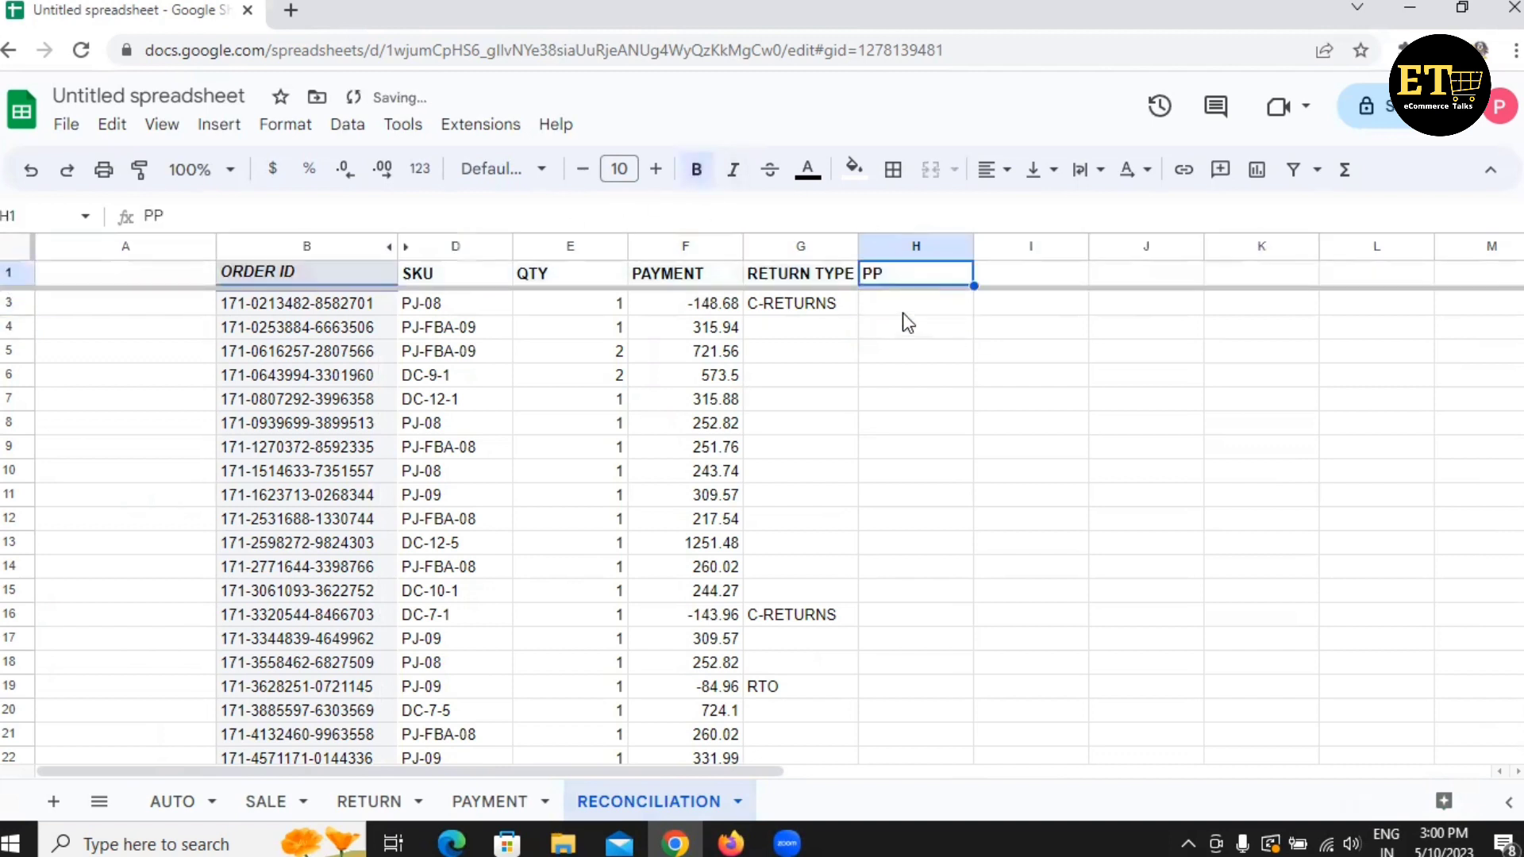
Enter =VLOOKUP(D3,AUTO!A:C,3,0) in H3 of the RECONCILIATION sheet to look up the SKU's PP.
click(902, 306)
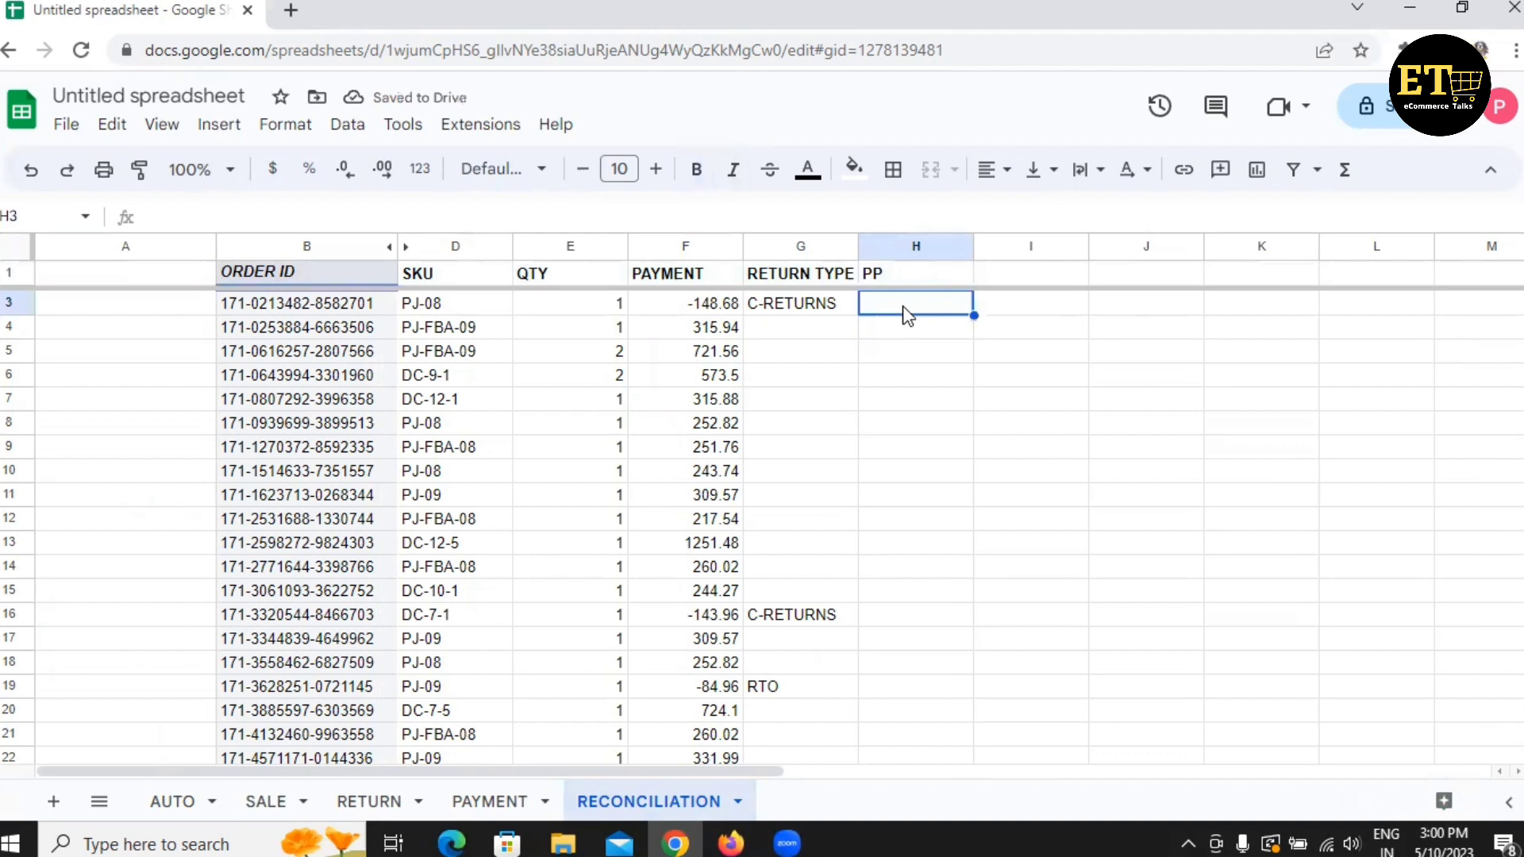
text(=VL)
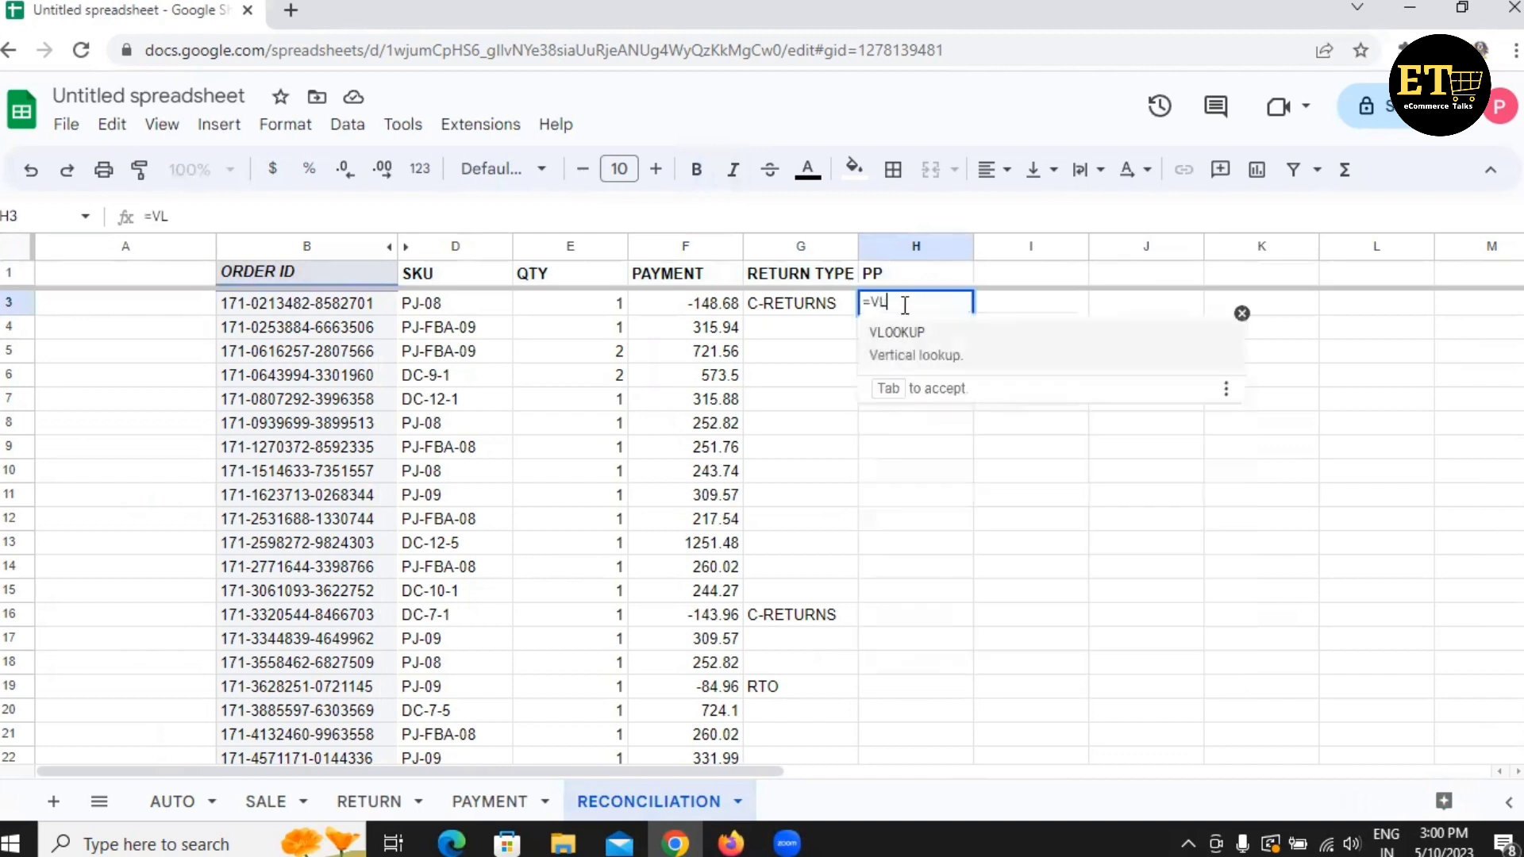
click(918, 337)
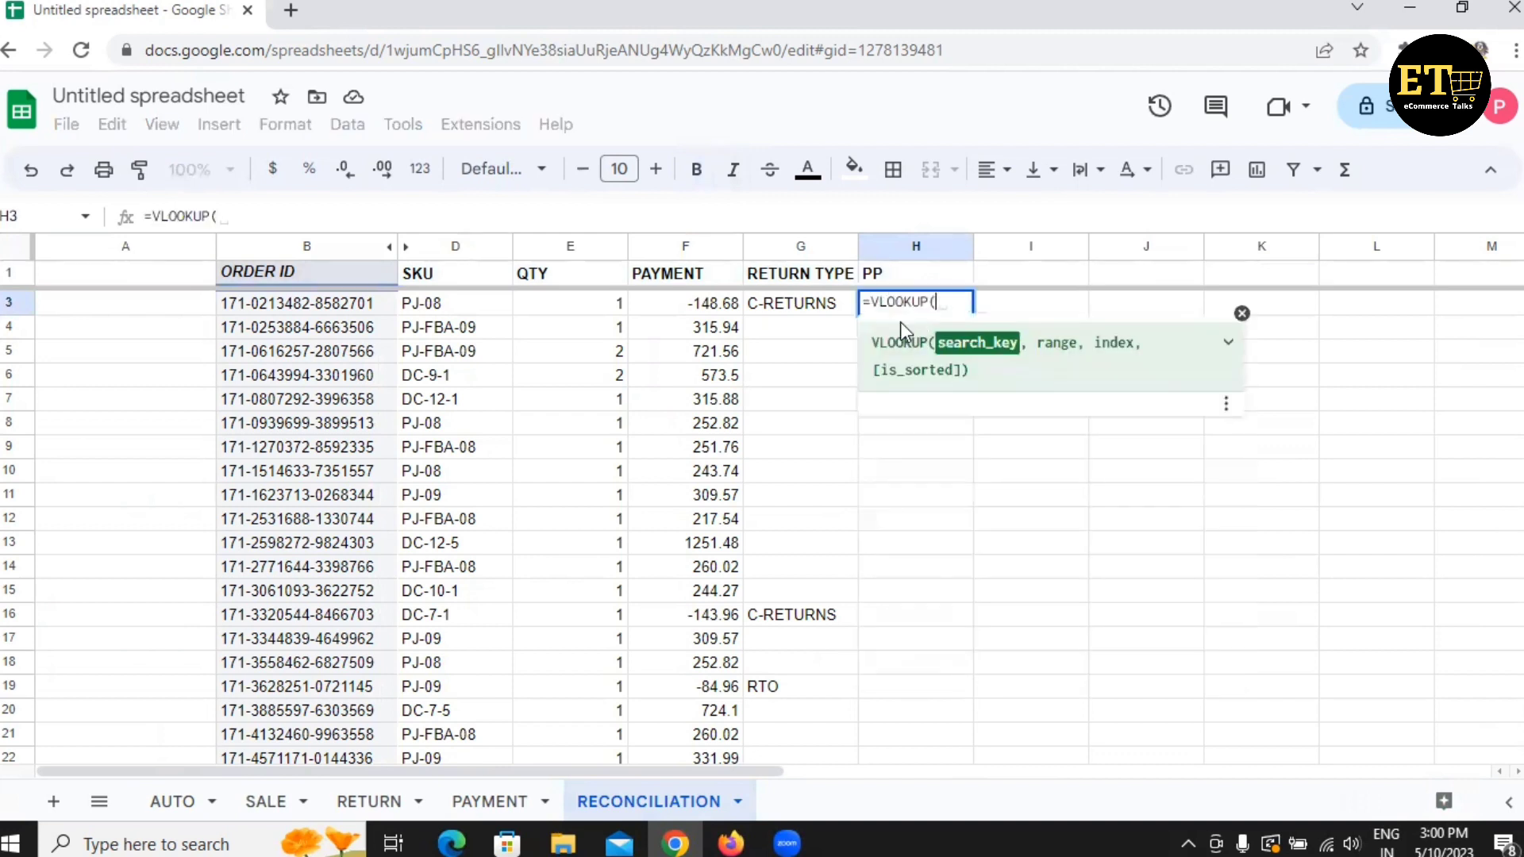
click(468, 304)
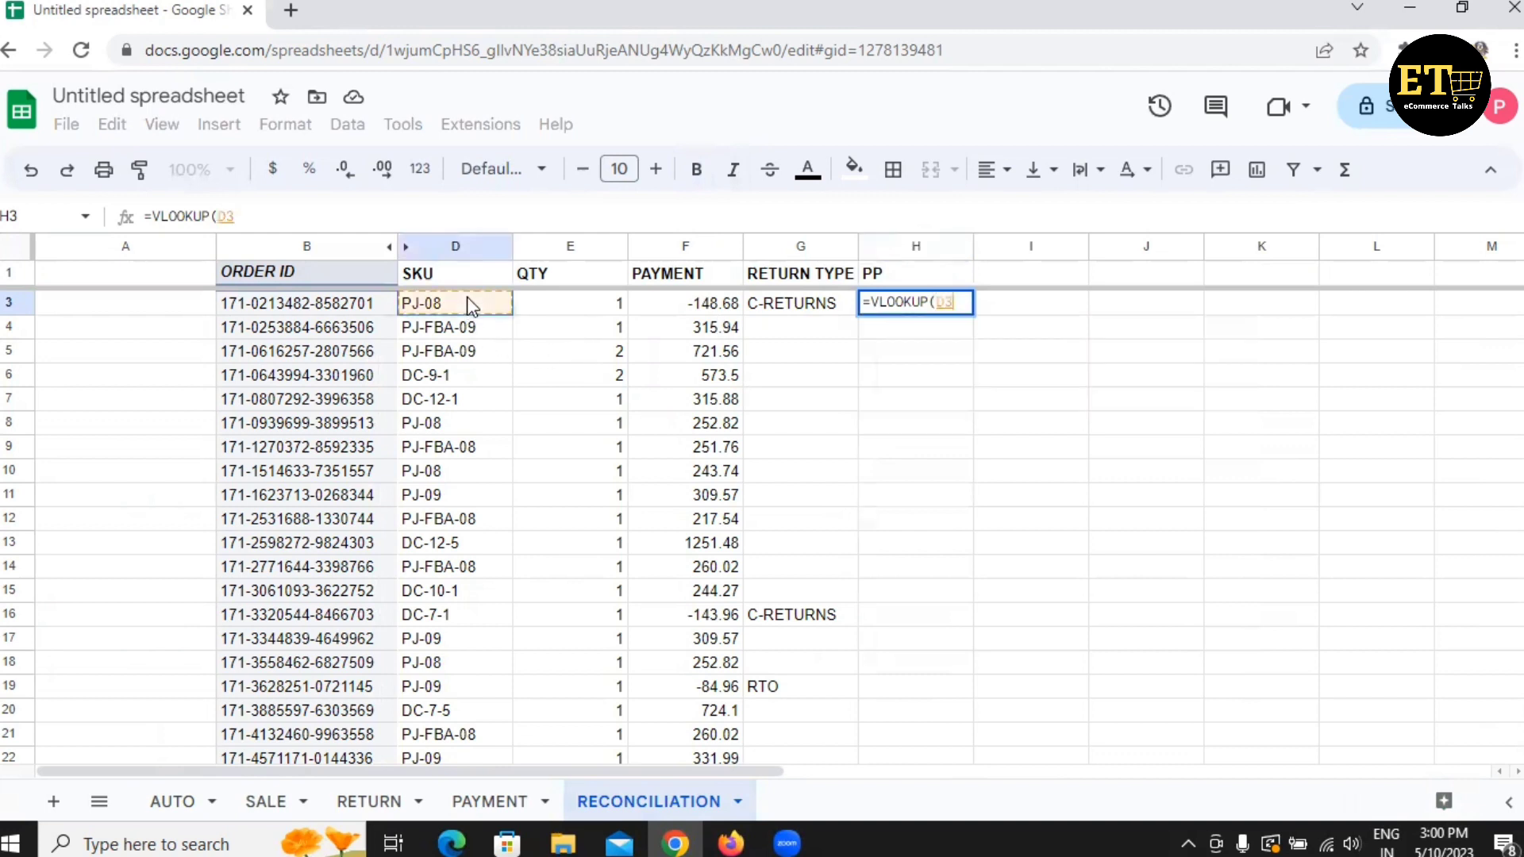
text(,)
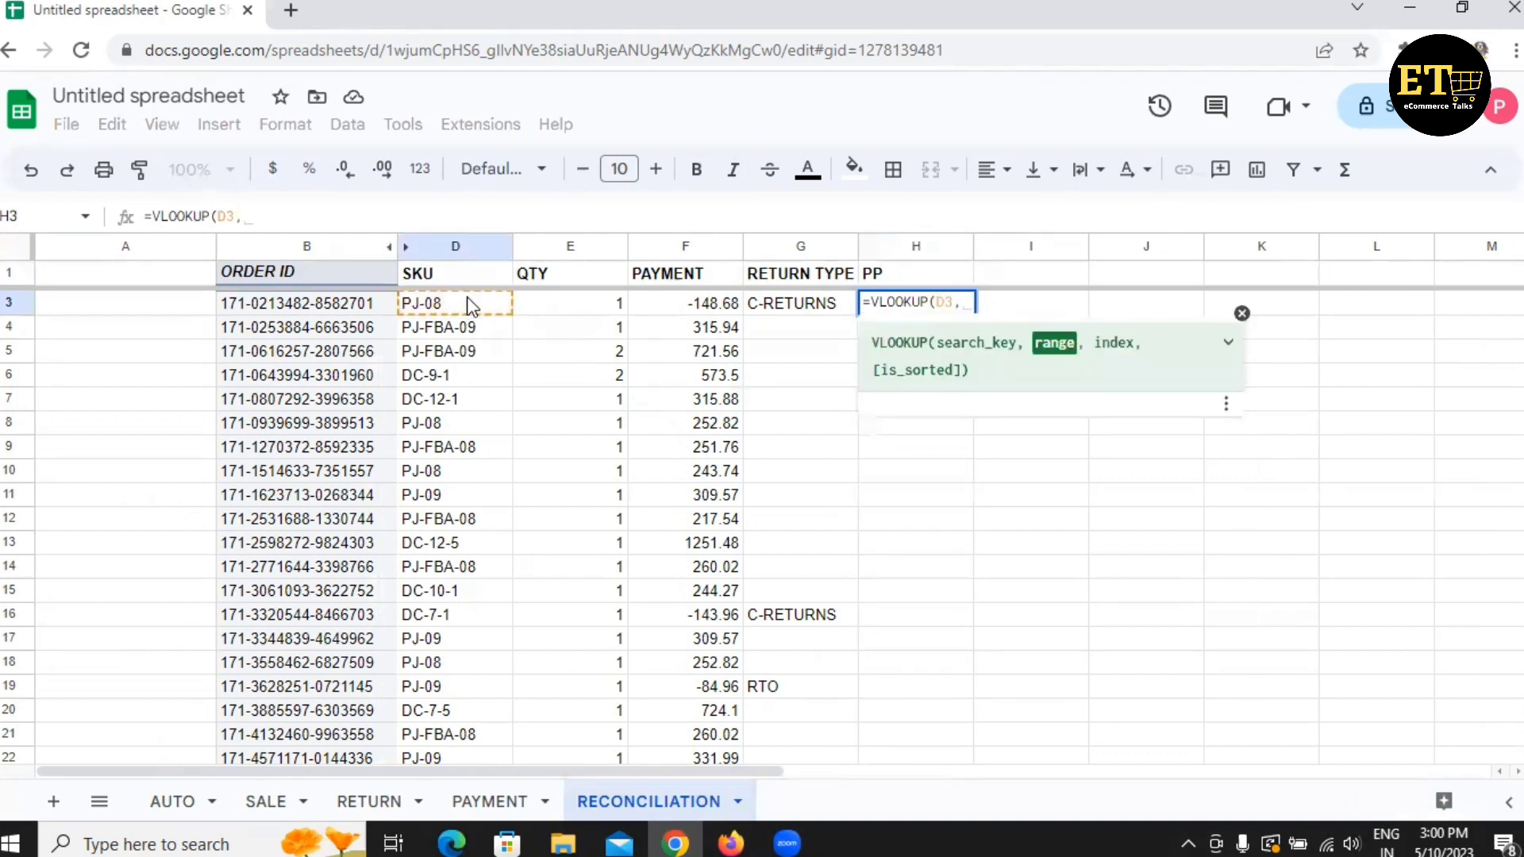
click(171, 803)
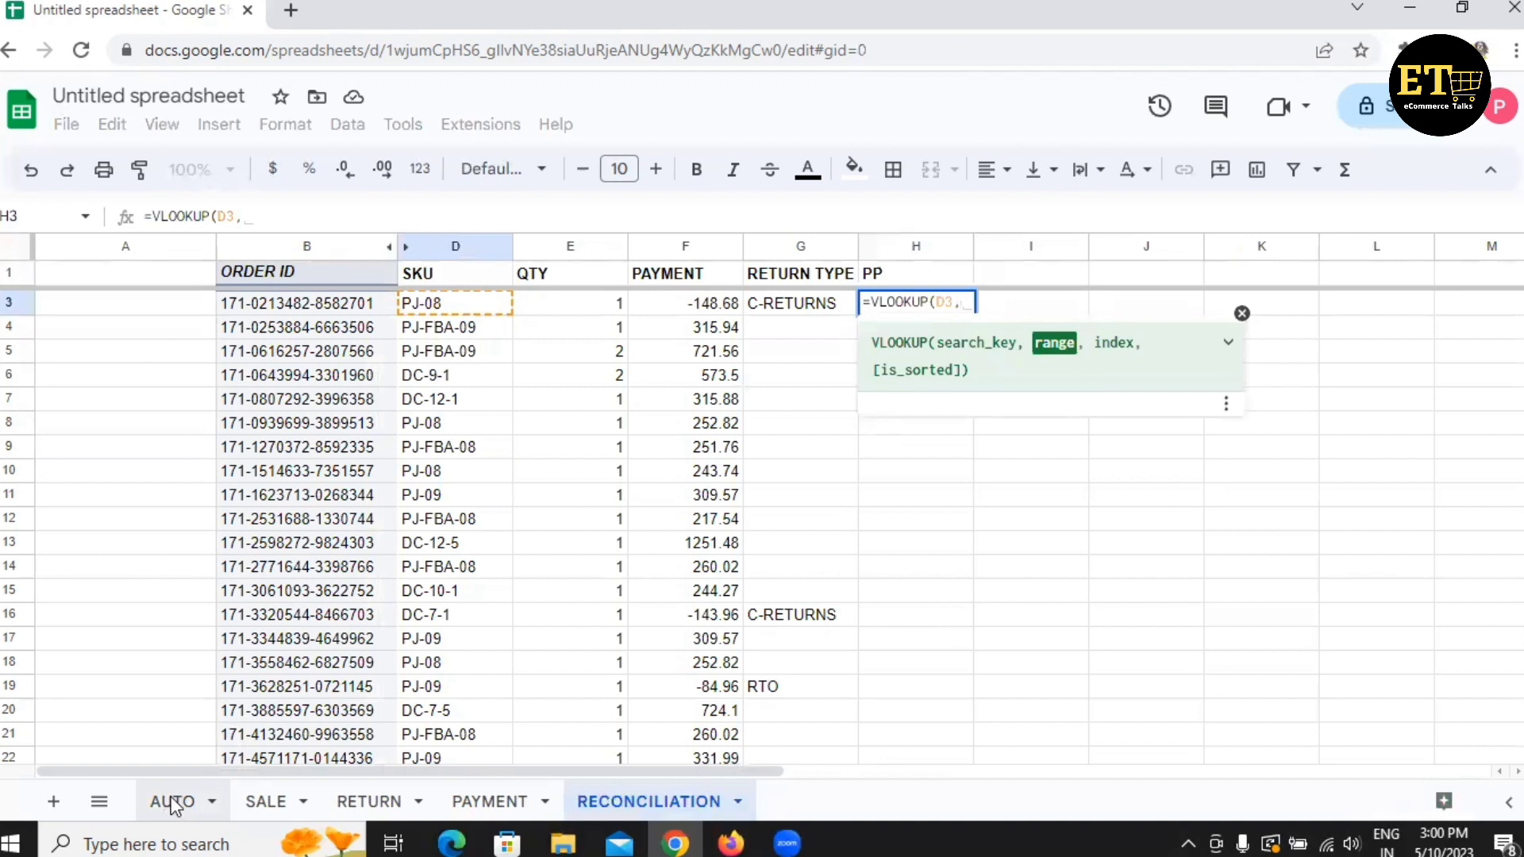
click(95, 242)
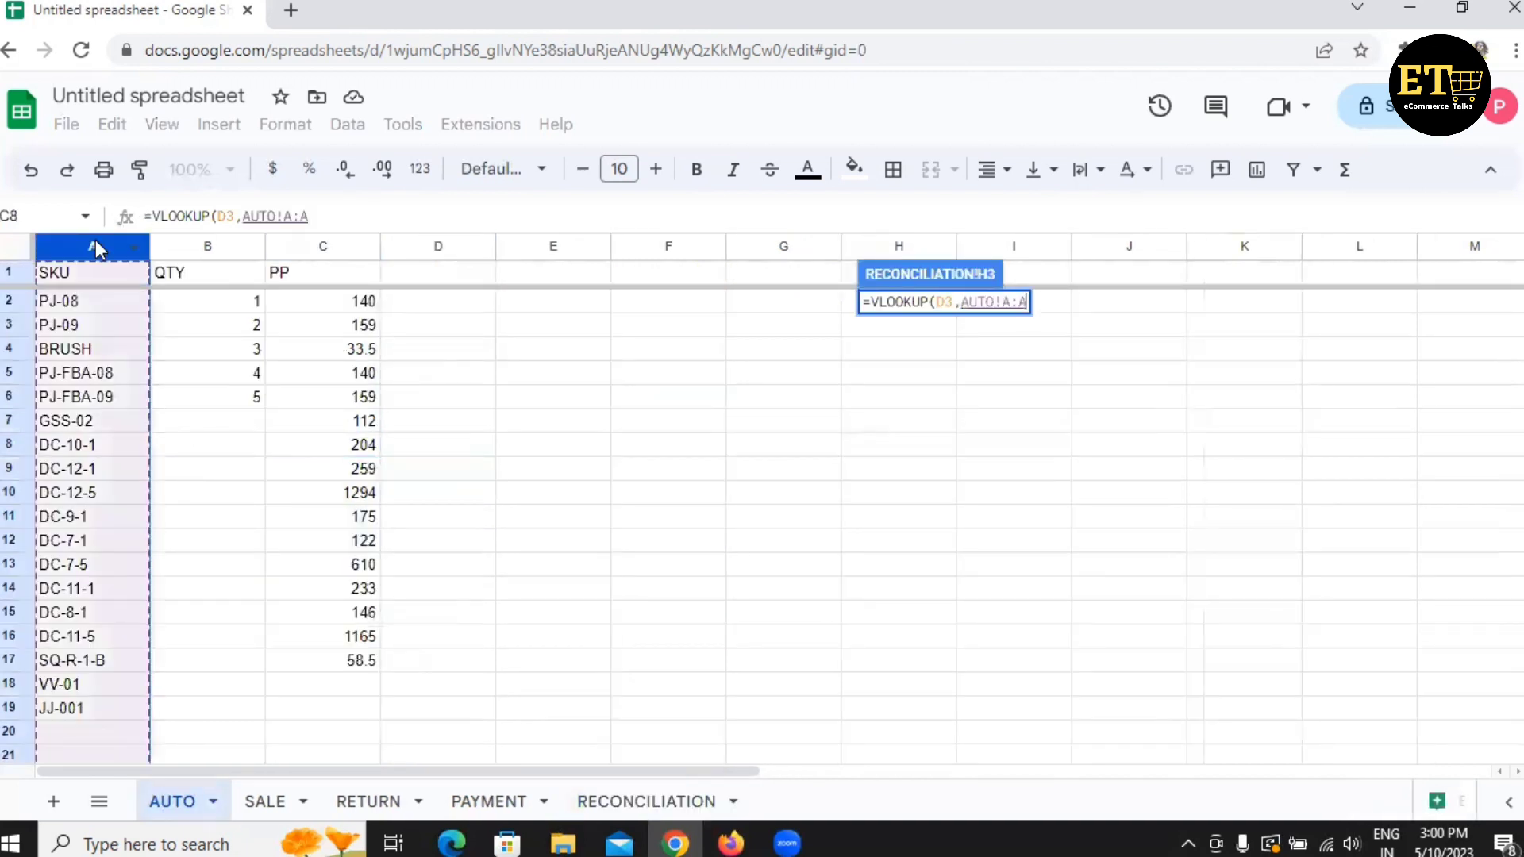
key(shift+Right)
key(shift+Right)
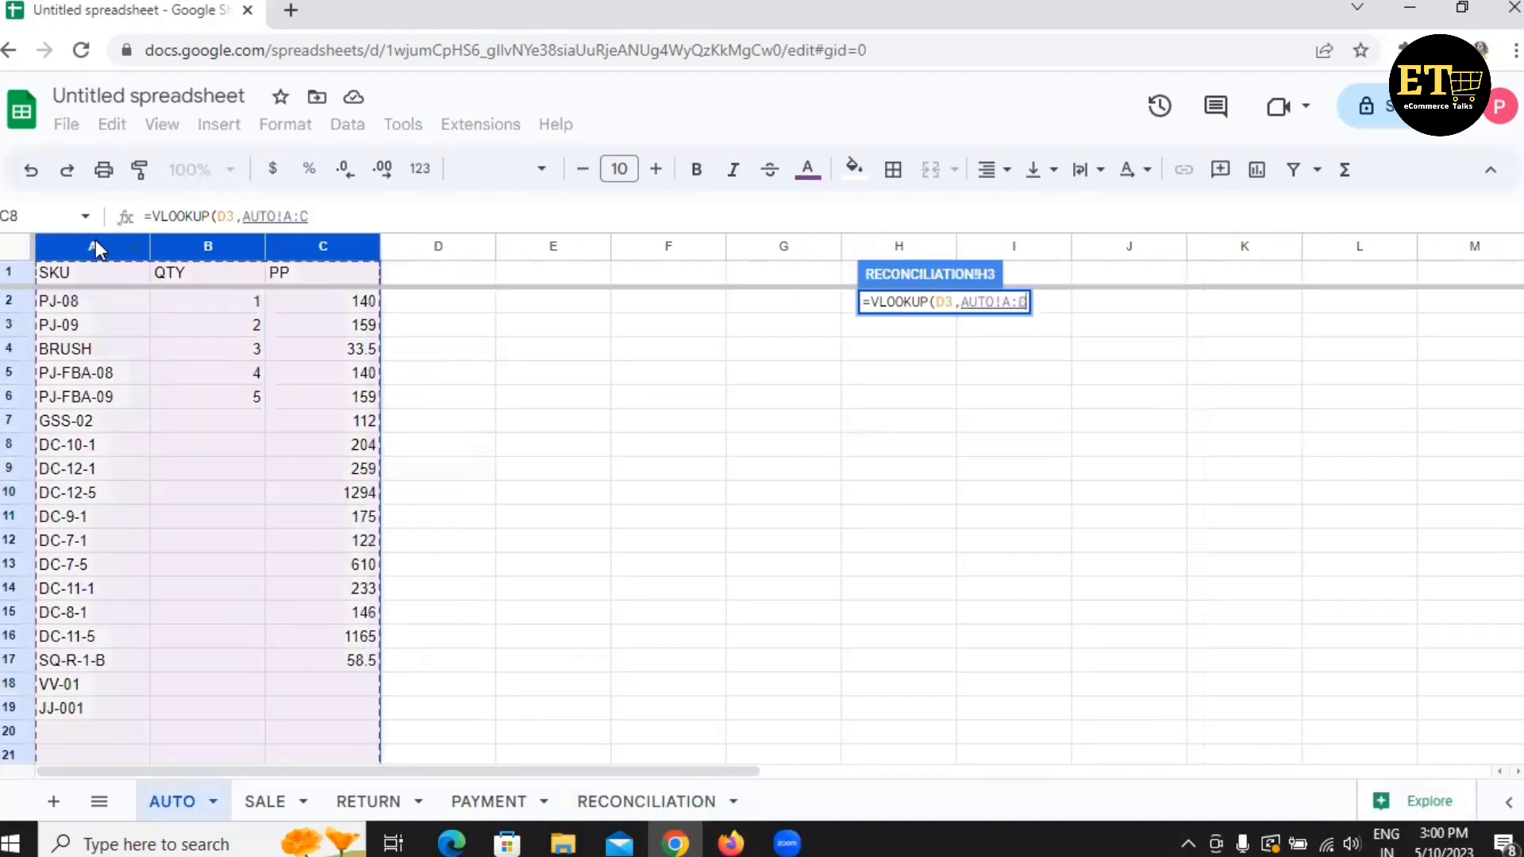
text(,3)
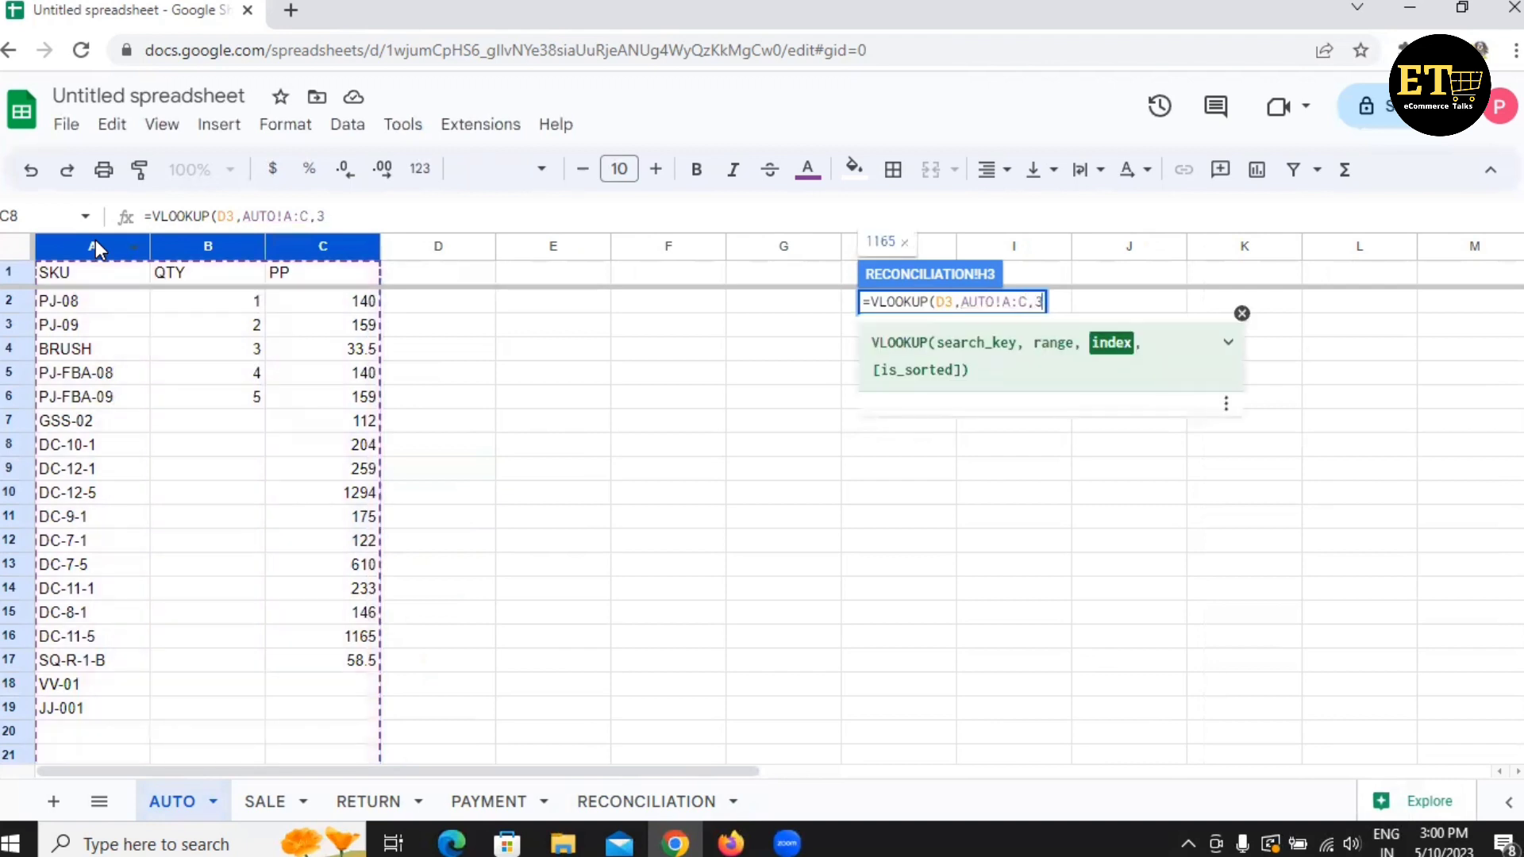
text(,0))
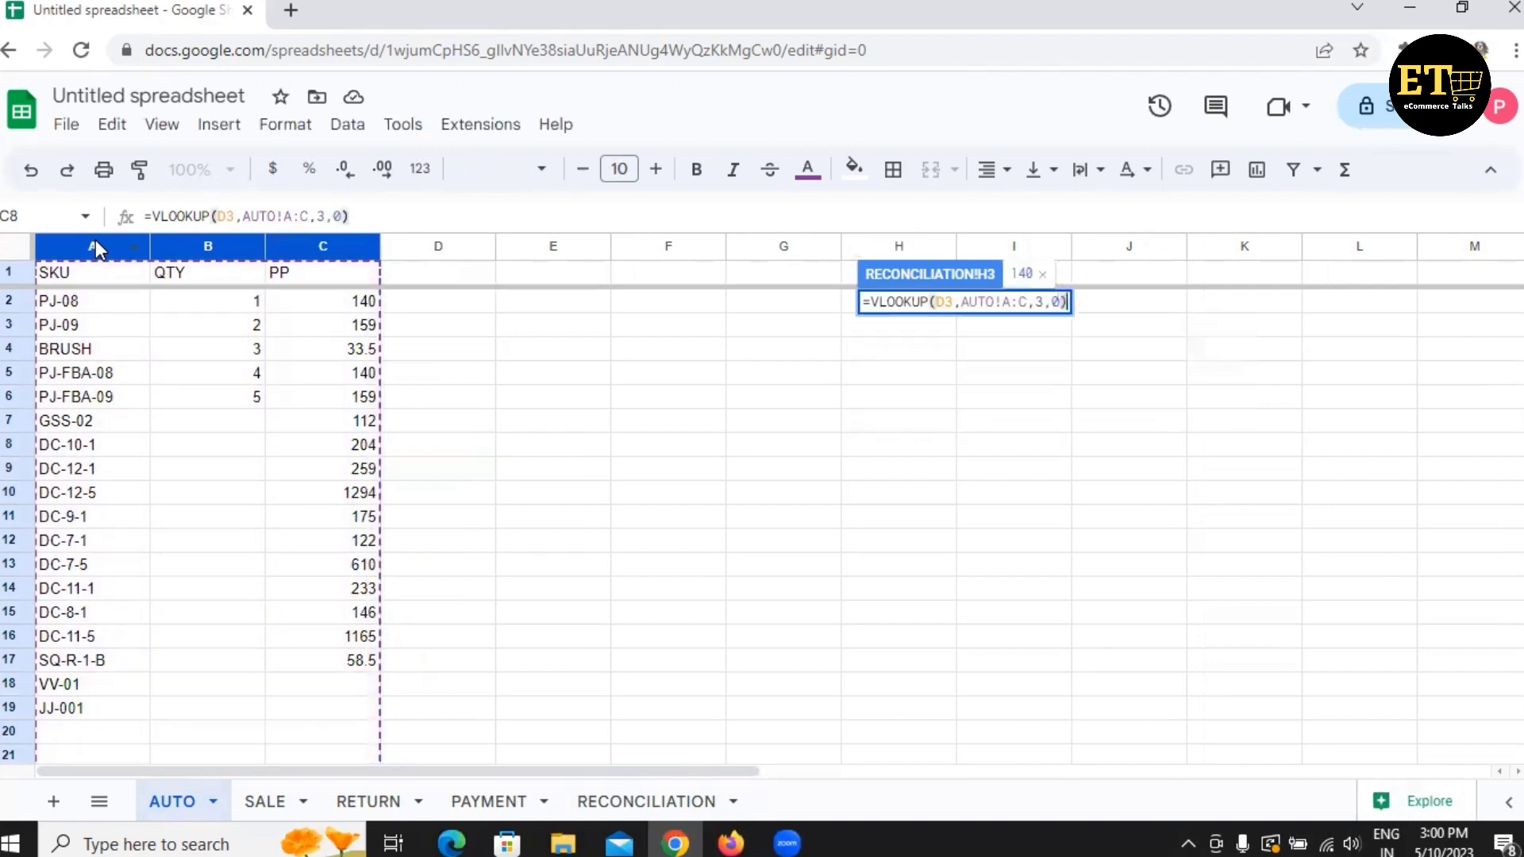
key(Return)
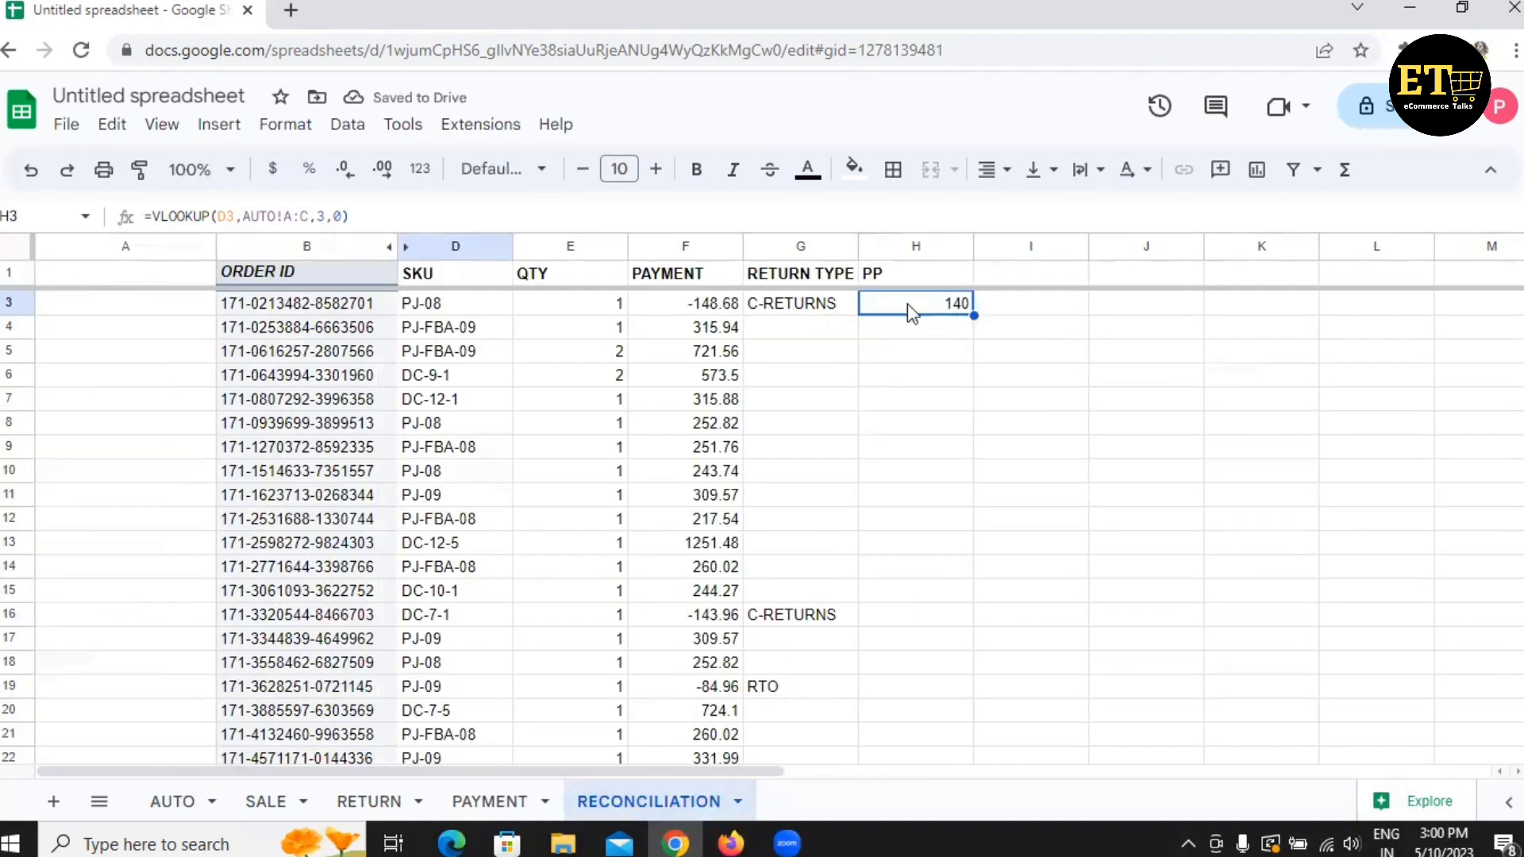
Fill the H3 lookup formula down through H9 and check the quantity in E5.
click(996, 384)
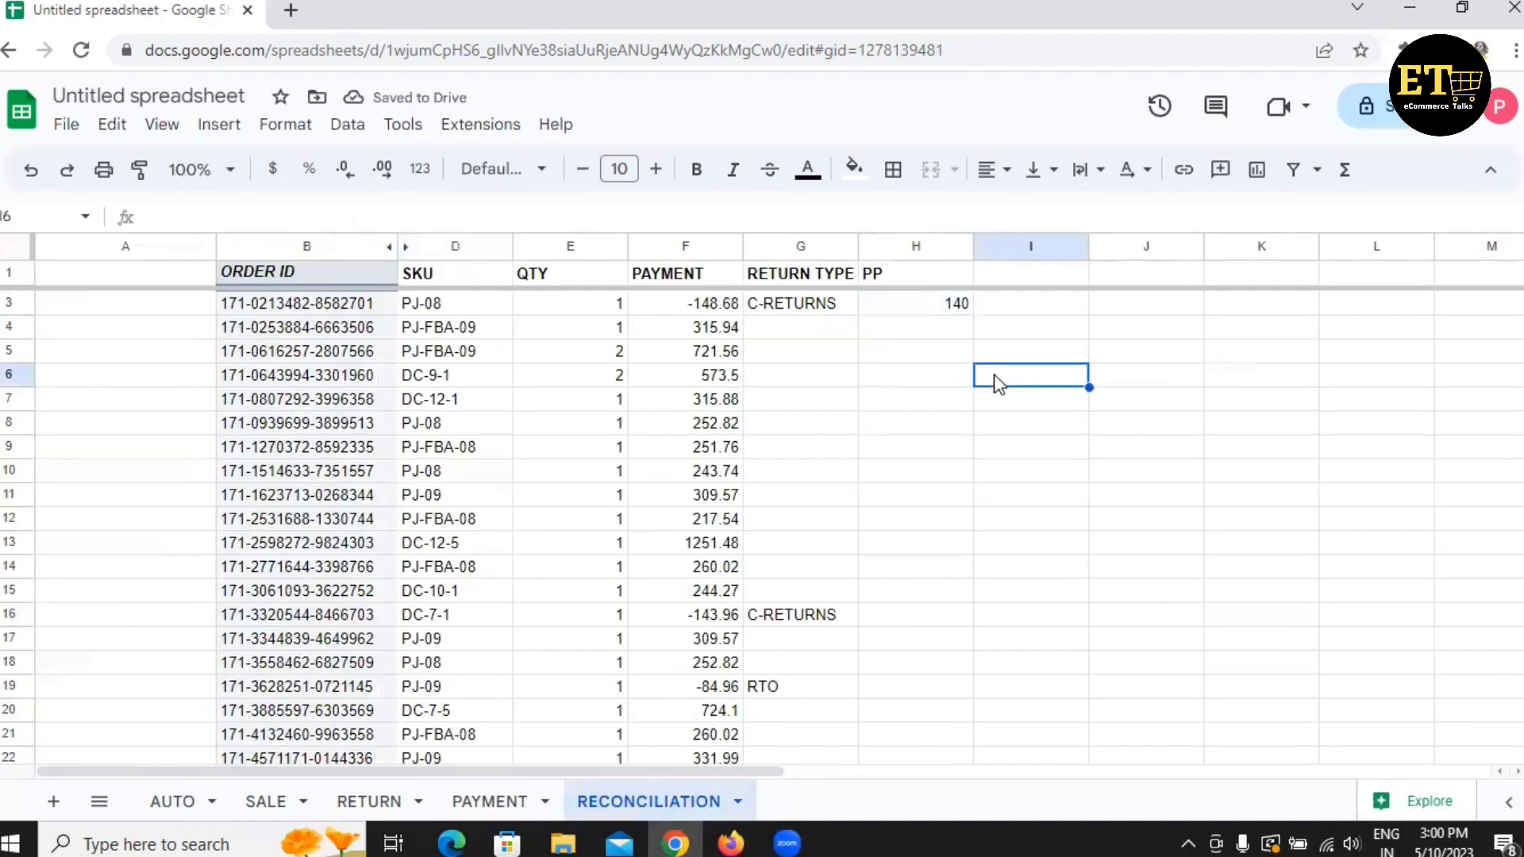
click(936, 310)
drag(972, 315, 976, 459)
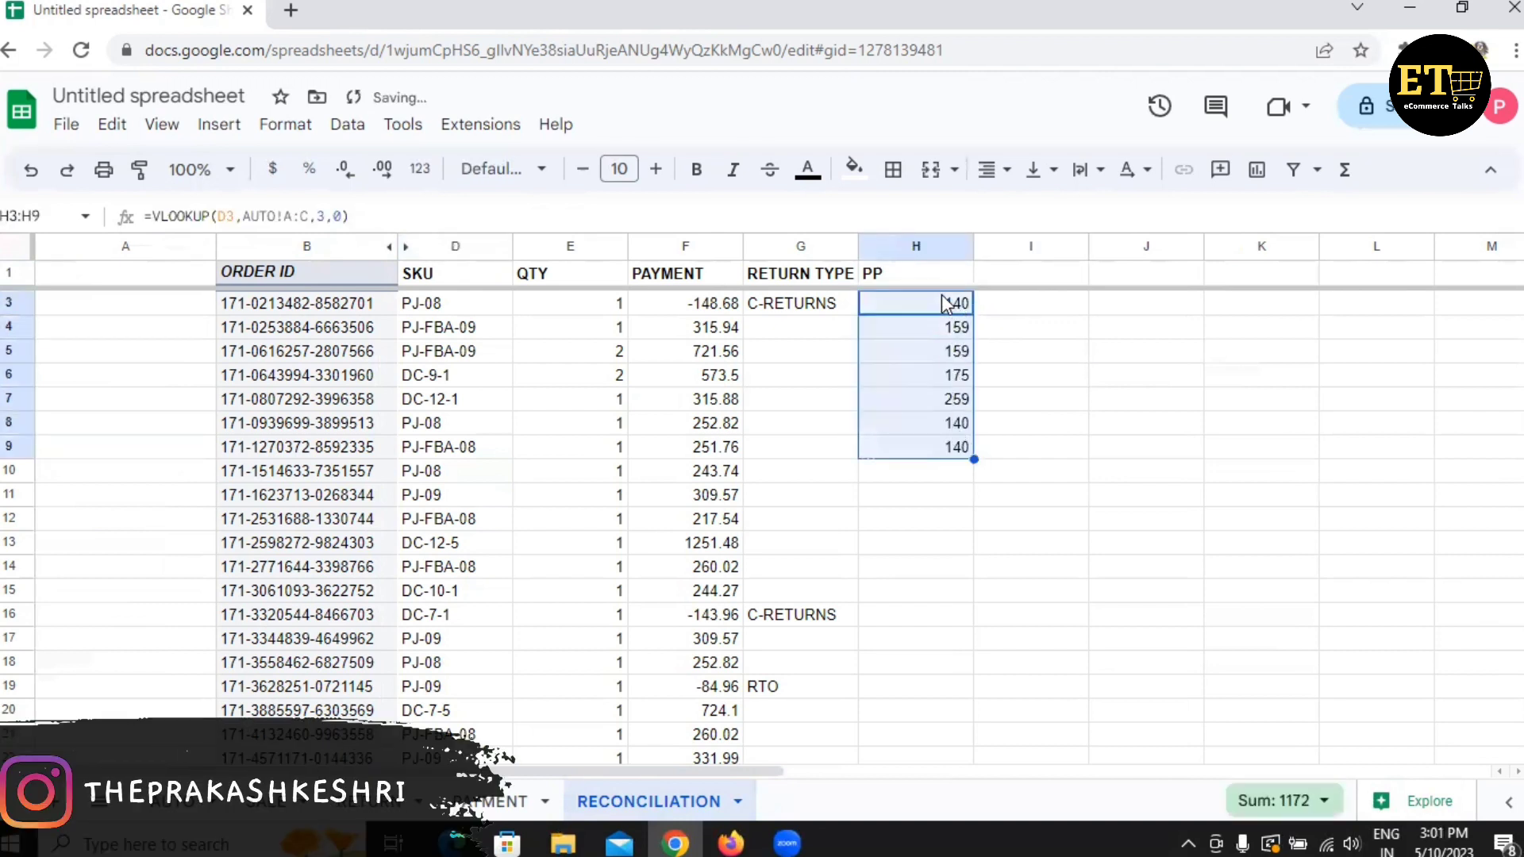
click(946, 329)
click(619, 359)
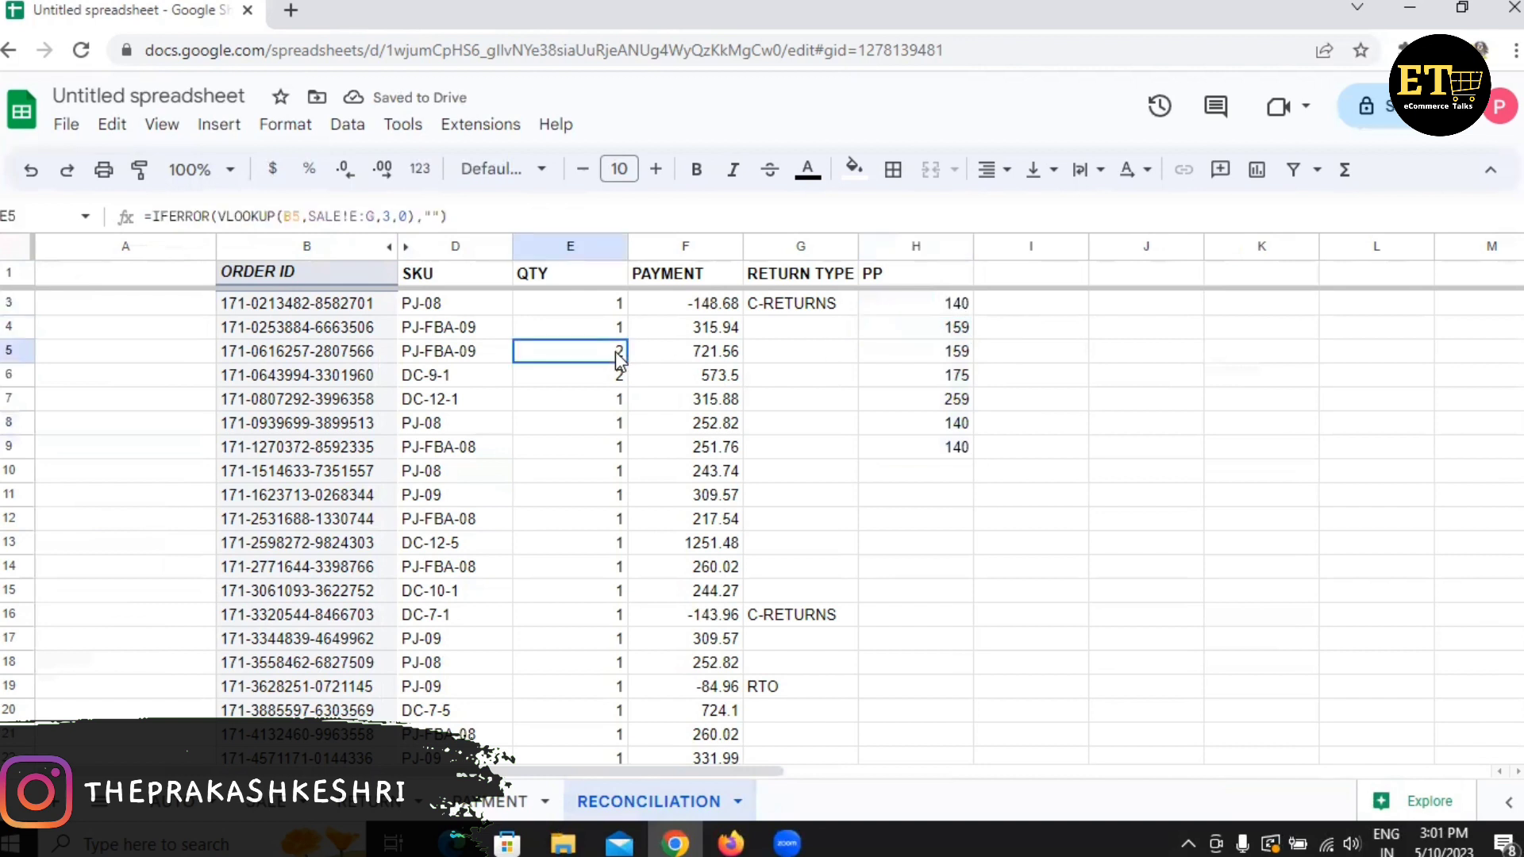
Compare the quantities with the PP values in rows 5 and 6 and inspect the lookup formula in H3.
click(915, 362)
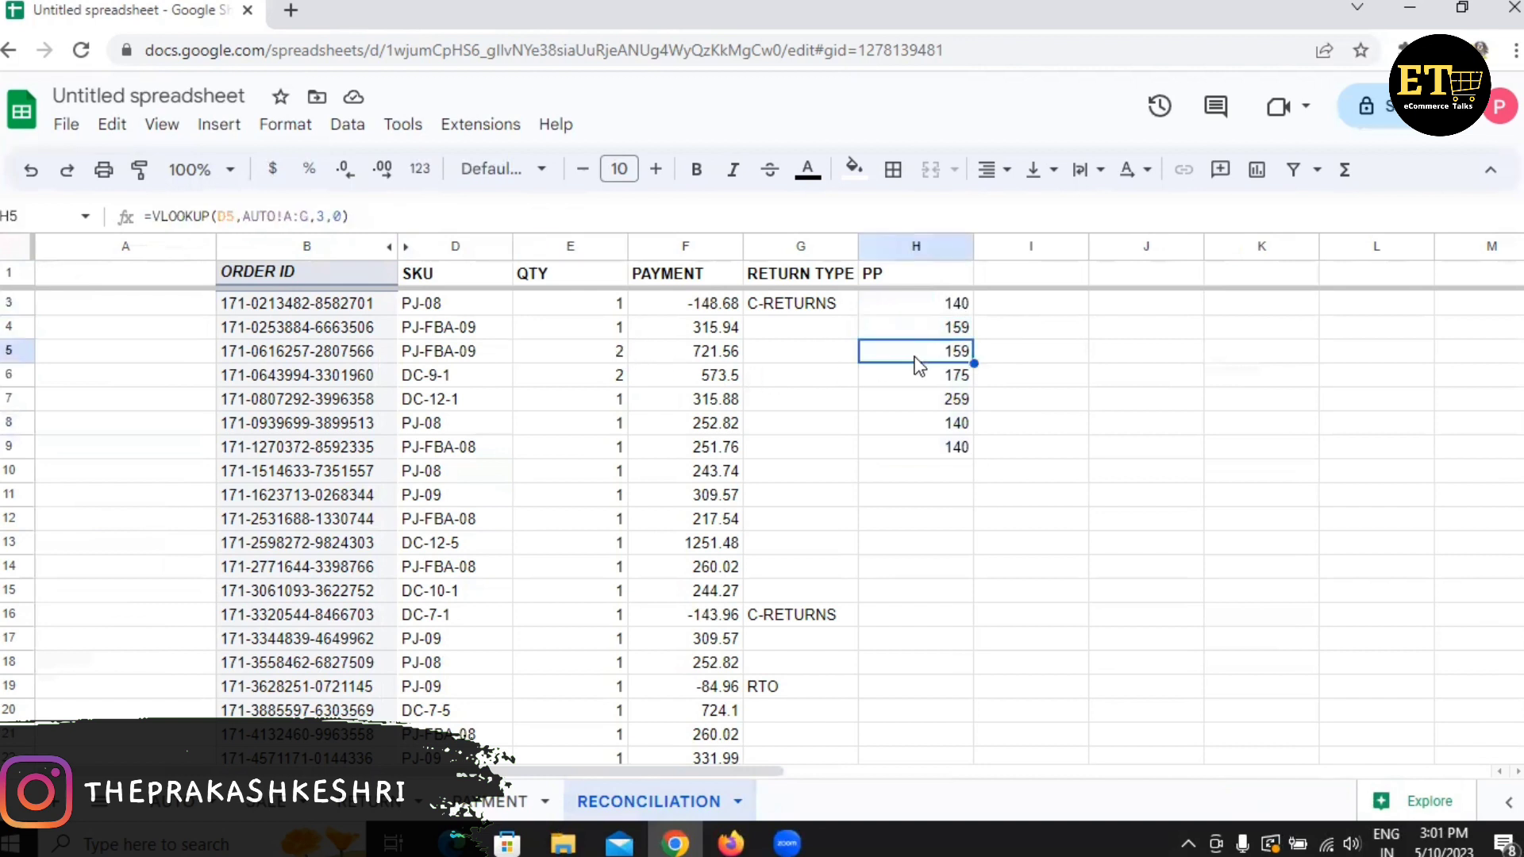
click(601, 376)
click(937, 376)
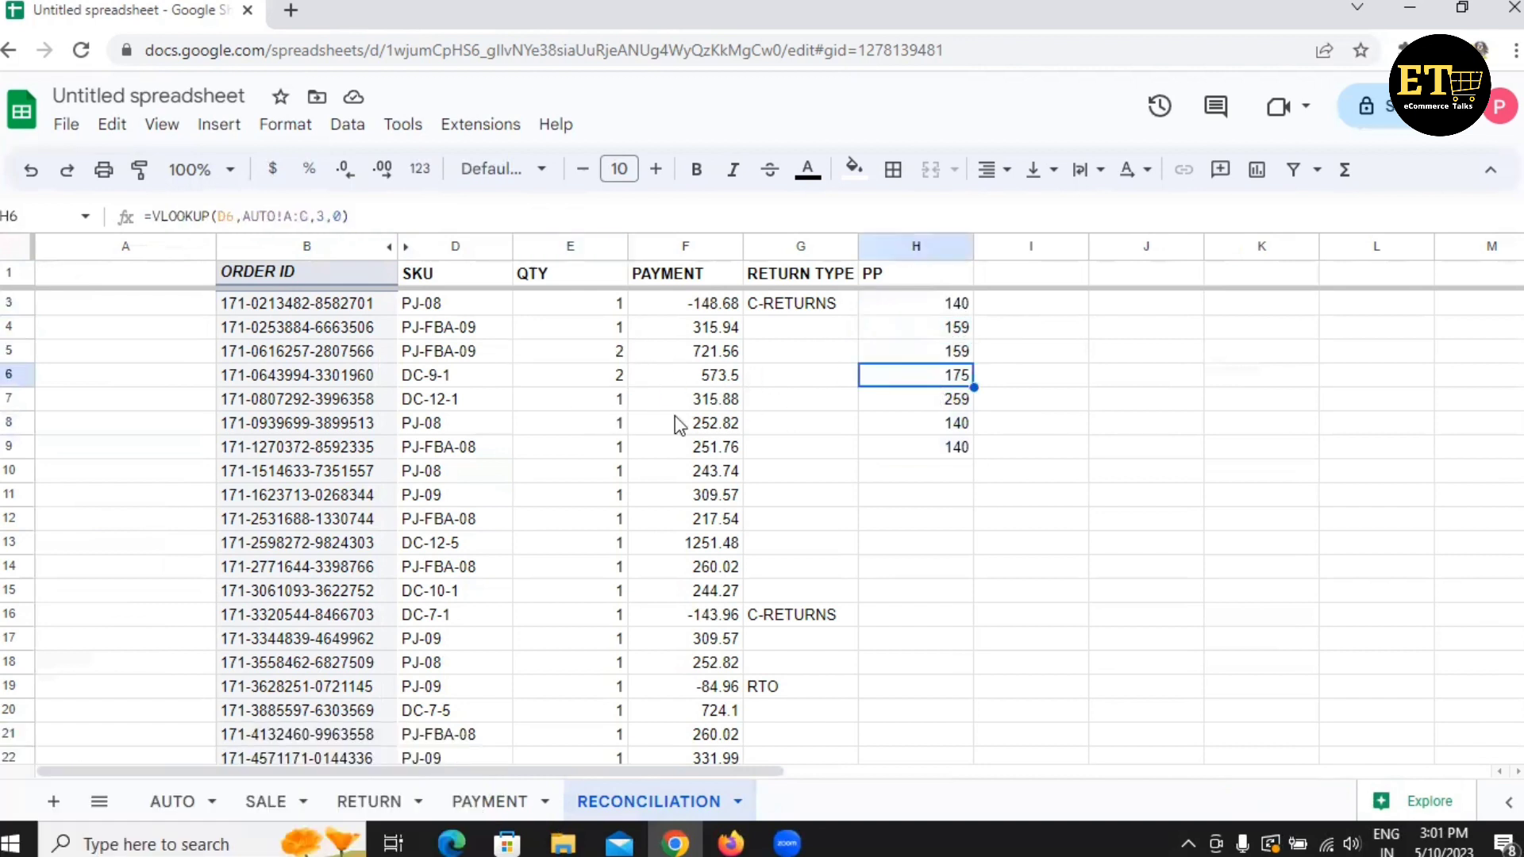
click(940, 306)
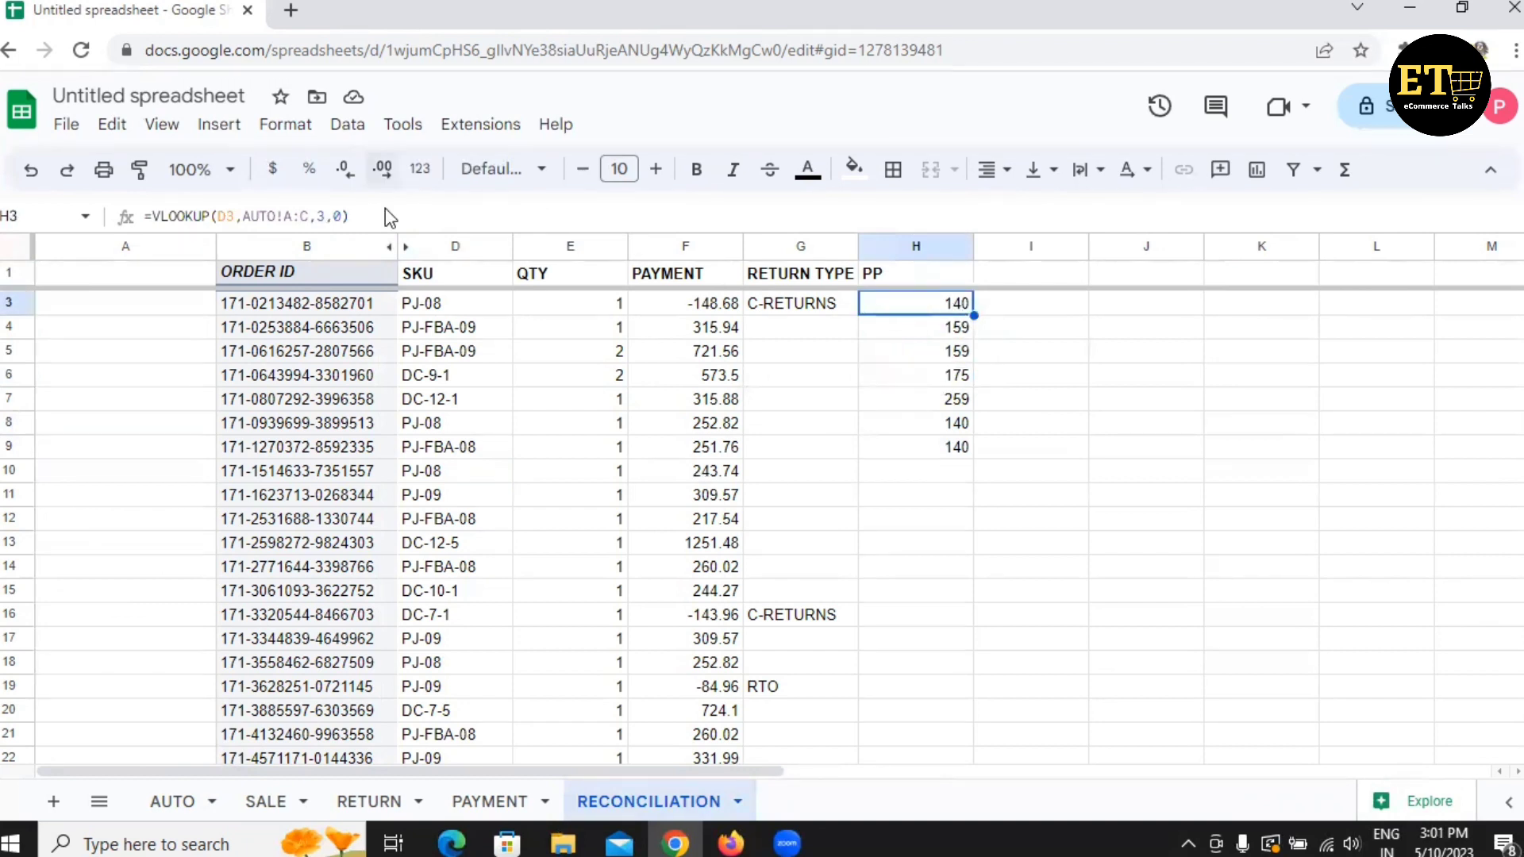
click(364, 210)
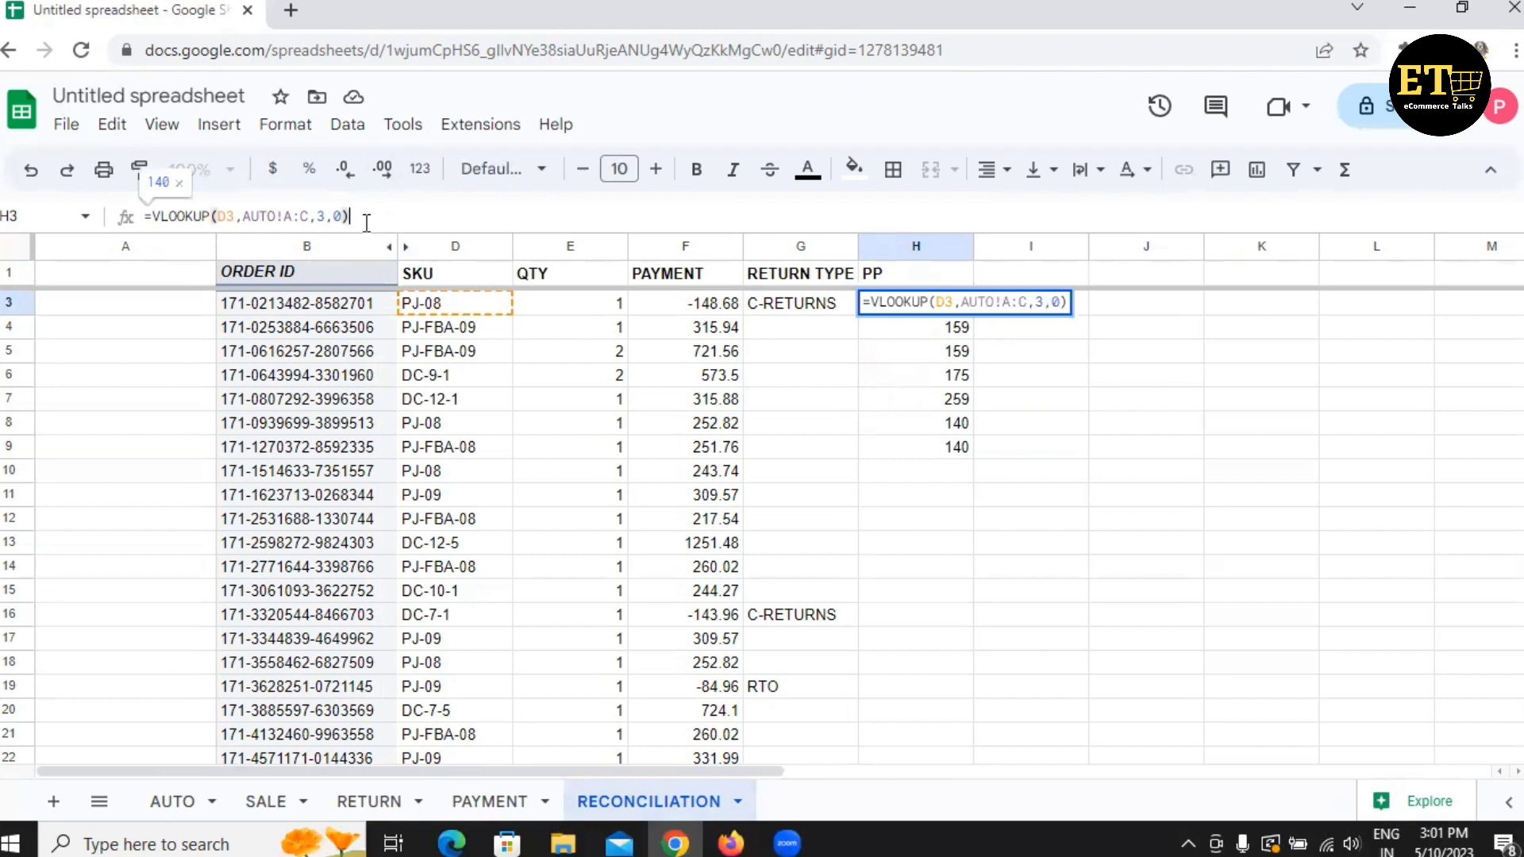
click(945, 354)
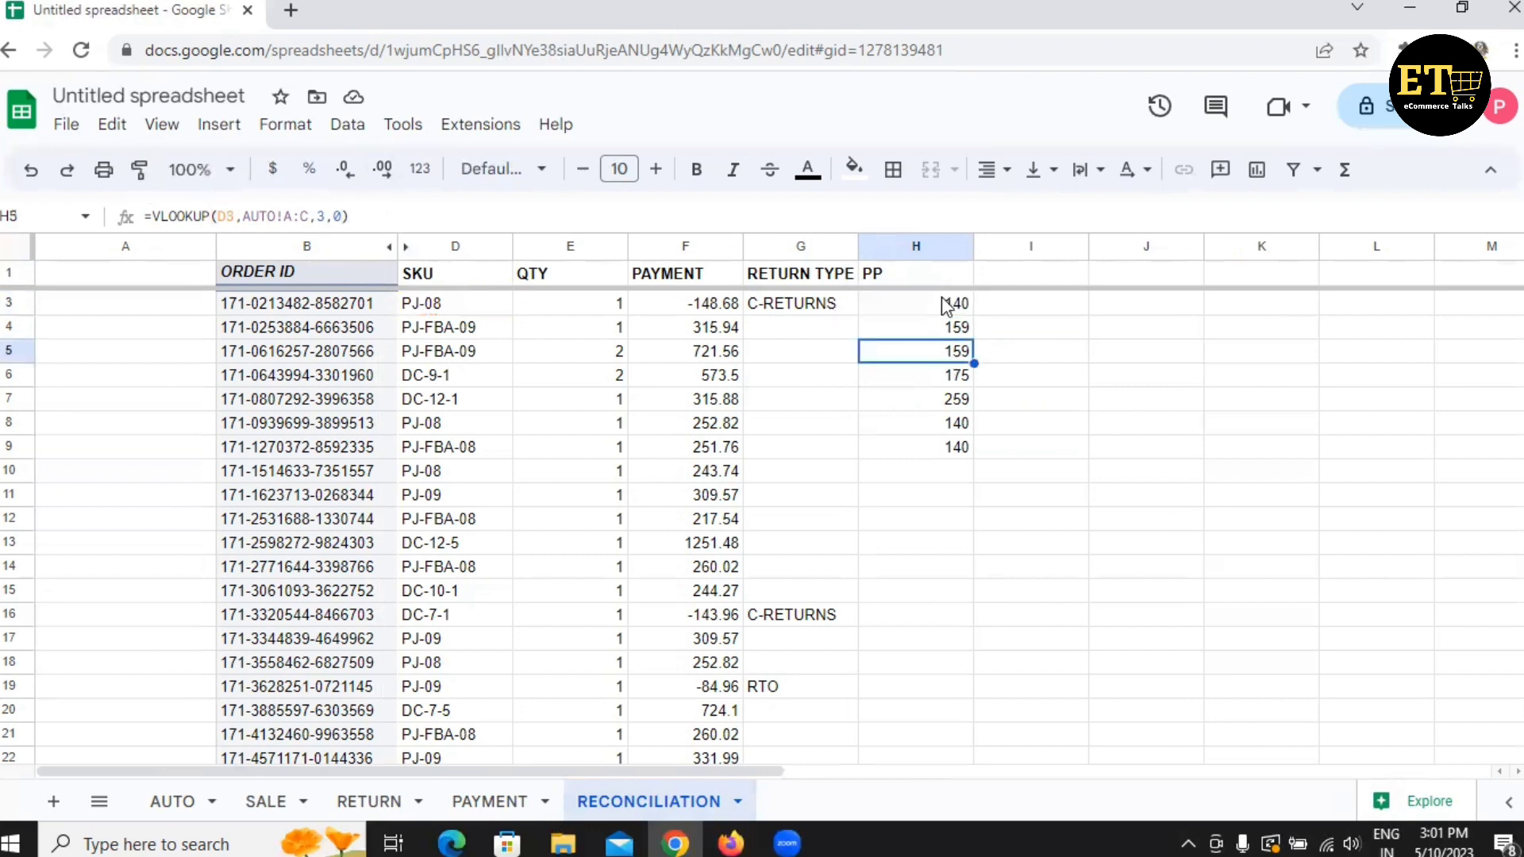
Try to copy the H3 lookup formula down column H through row 1000, and undo the paste.
click(945, 306)
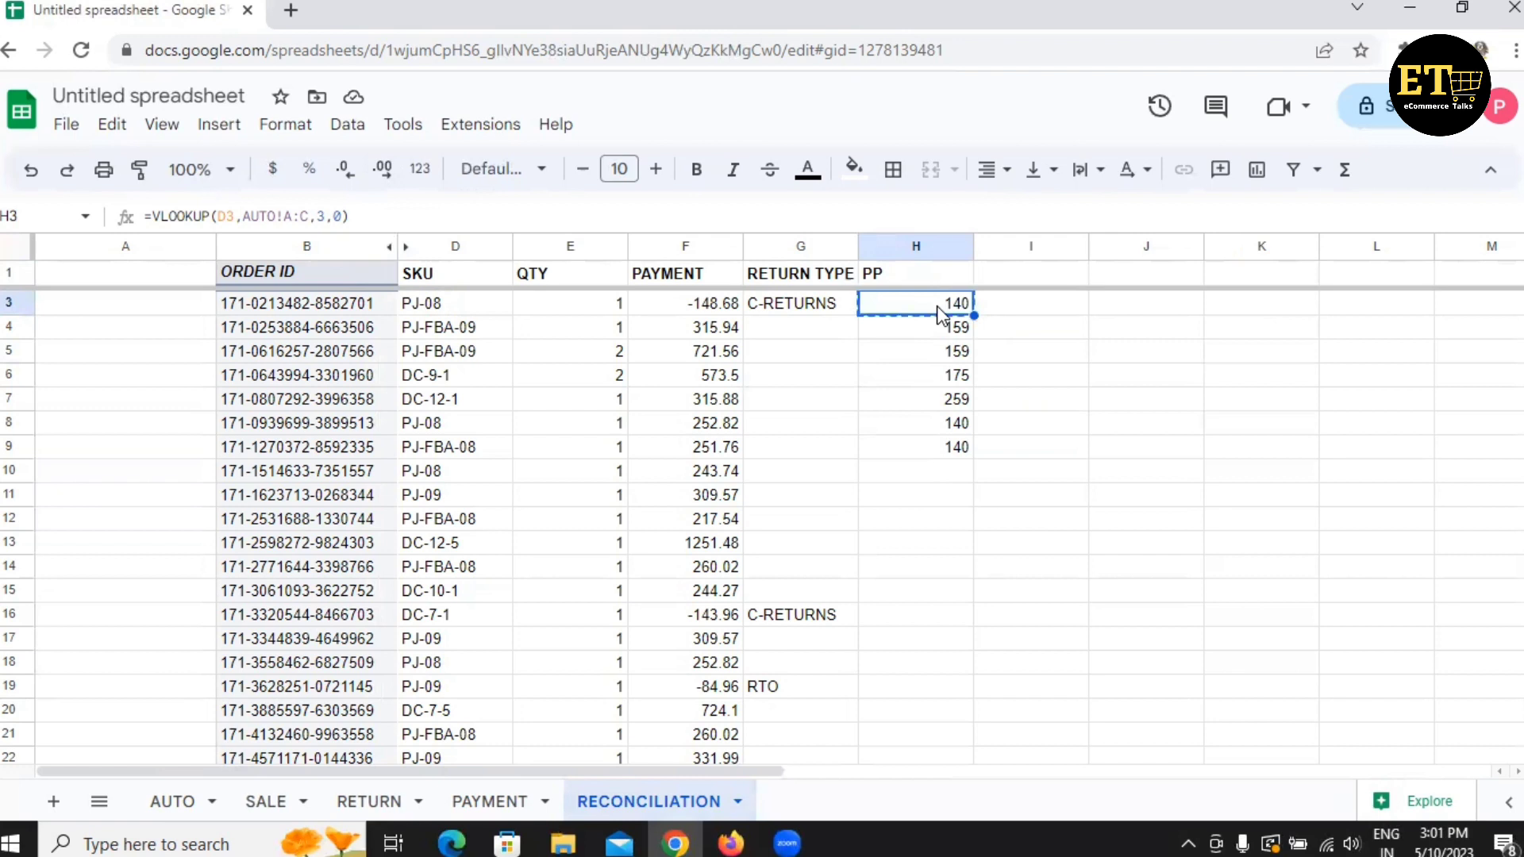
key(ctrl+shift+Down)
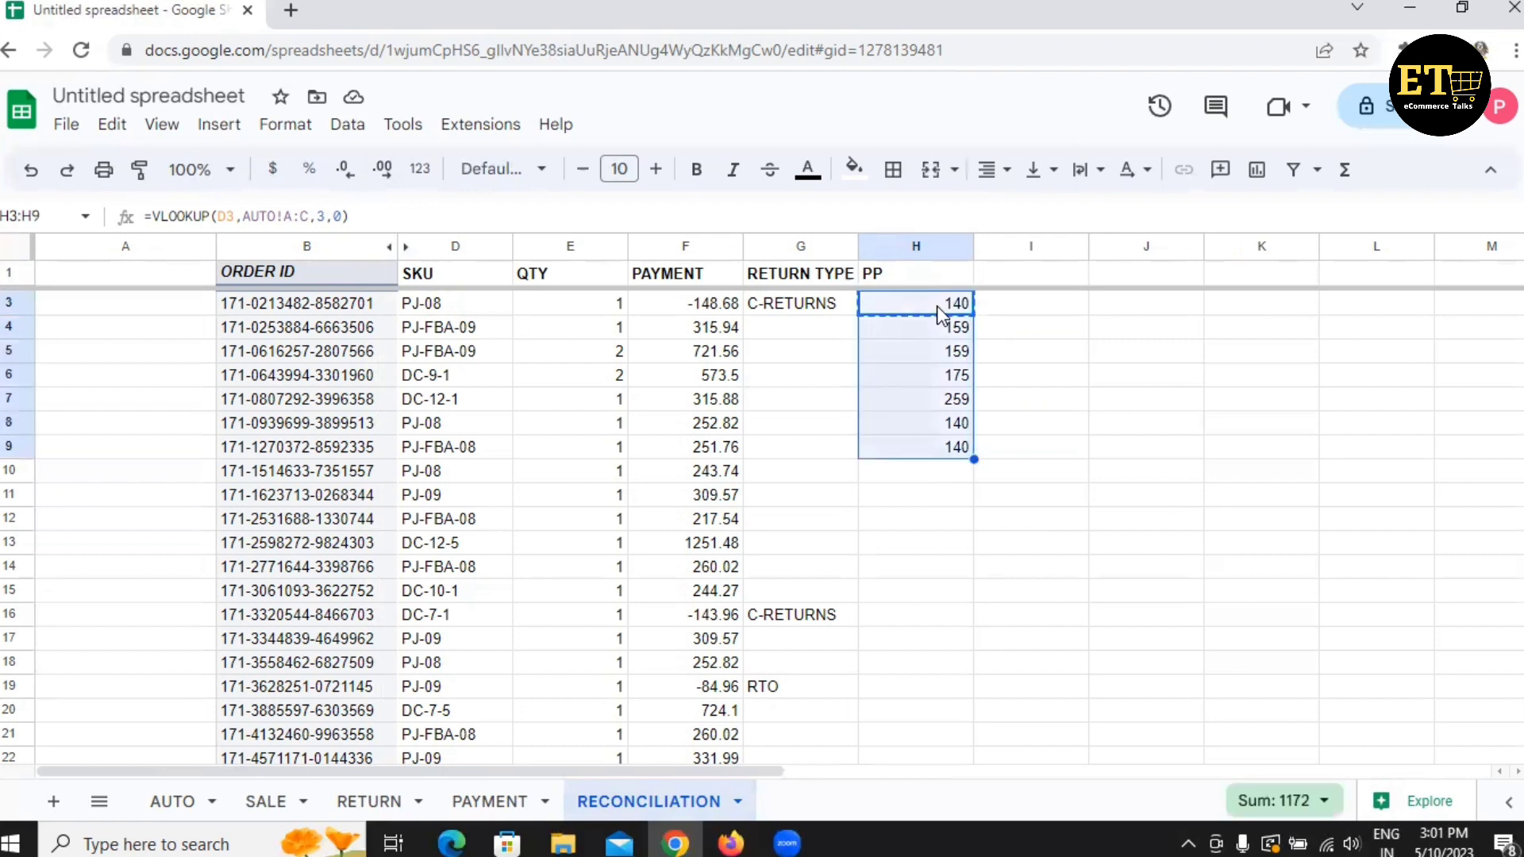
key(ctrl+shift+Down)
key(ctrl+v)
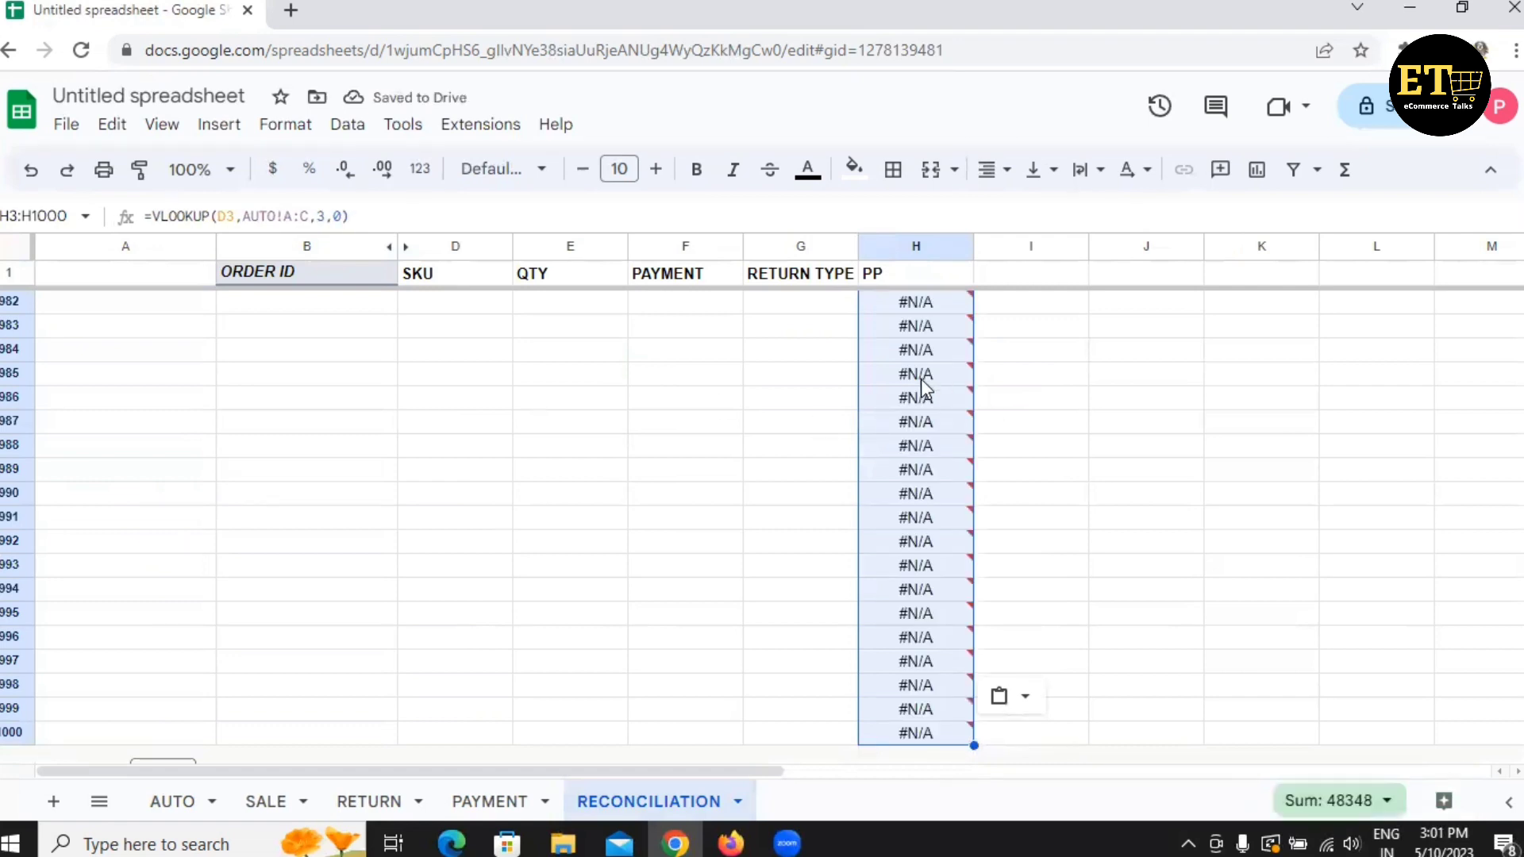
scroll(922, 396, up, 5)
scroll(927, 396, up, 20)
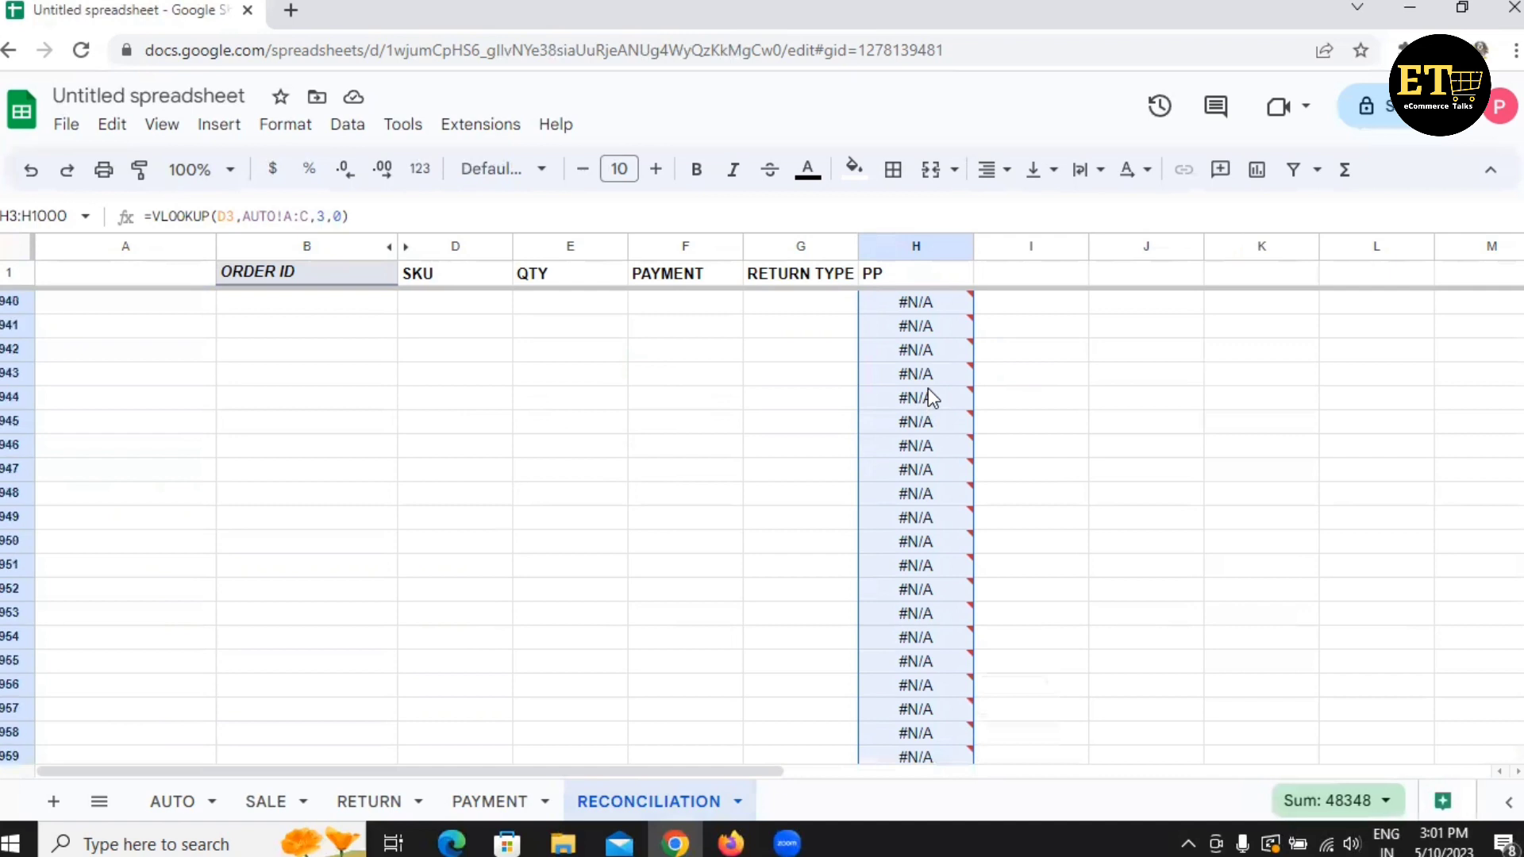
scroll(927, 385, up, 20)
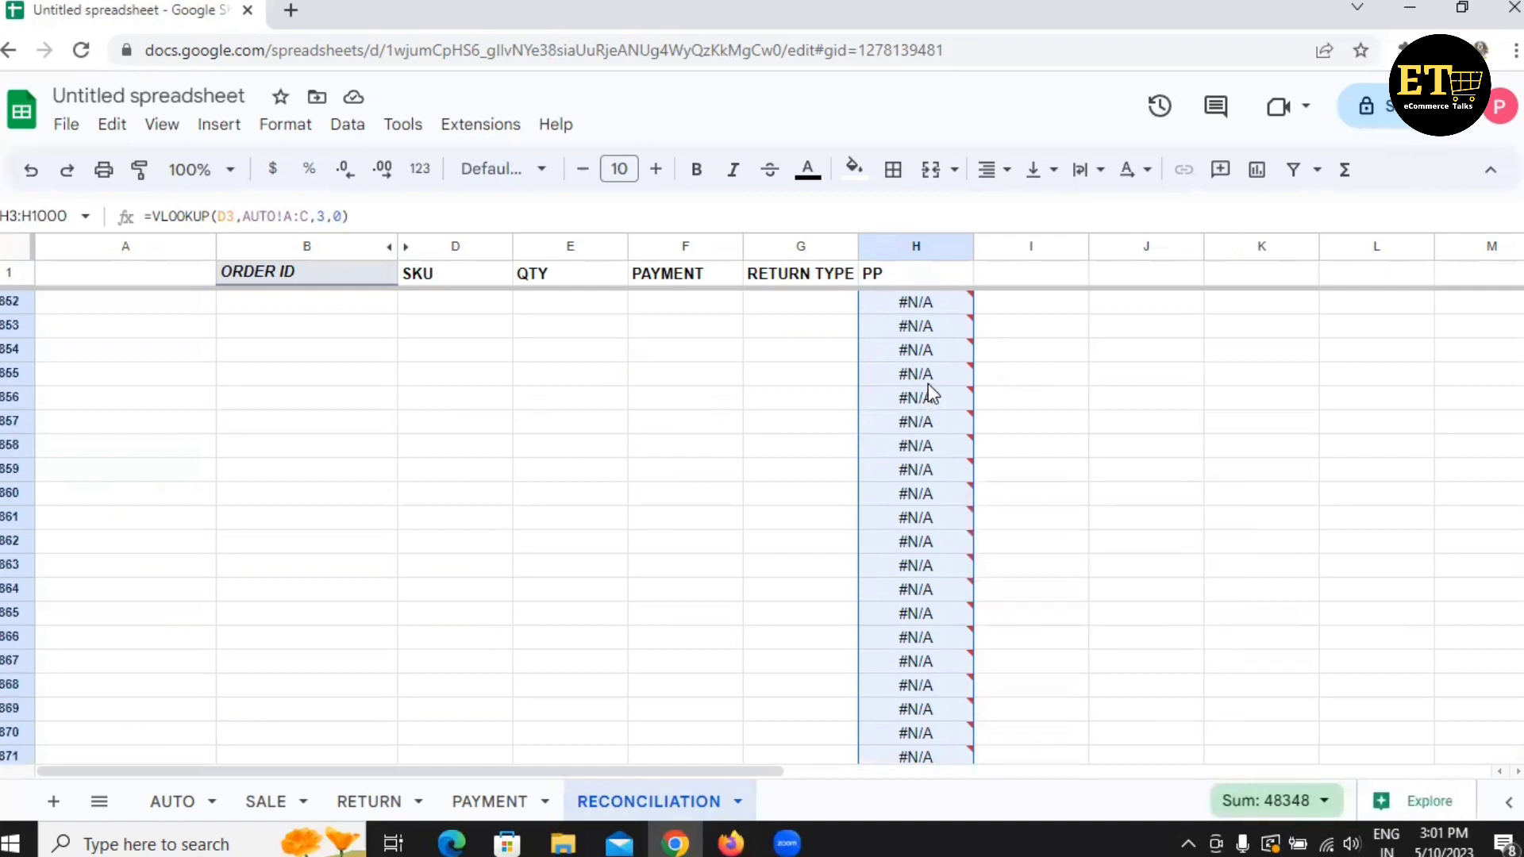
scroll(927, 383, up, 13)
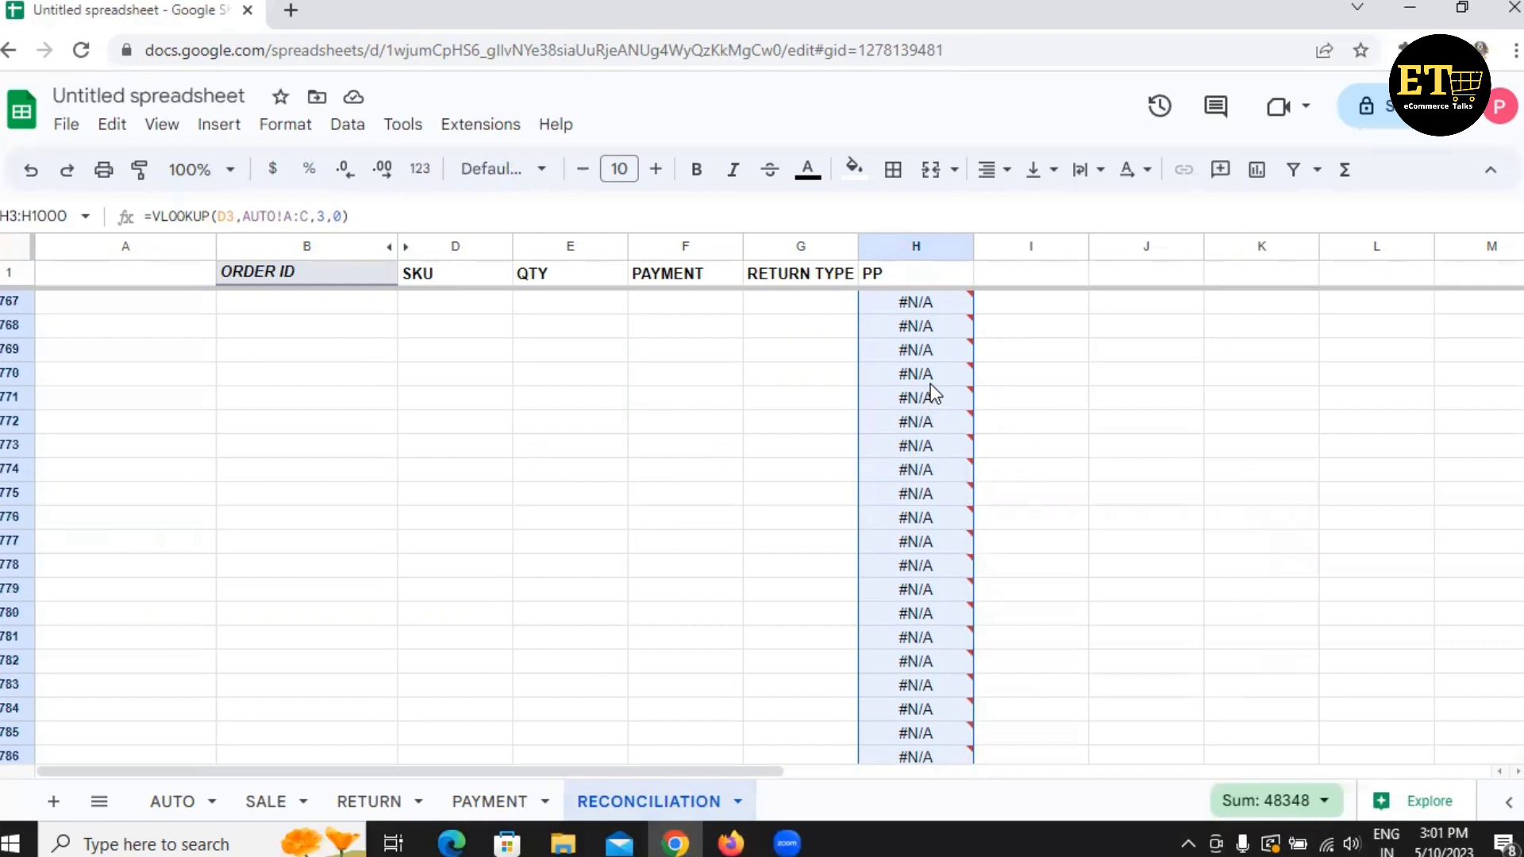
scroll(930, 383, up, 20)
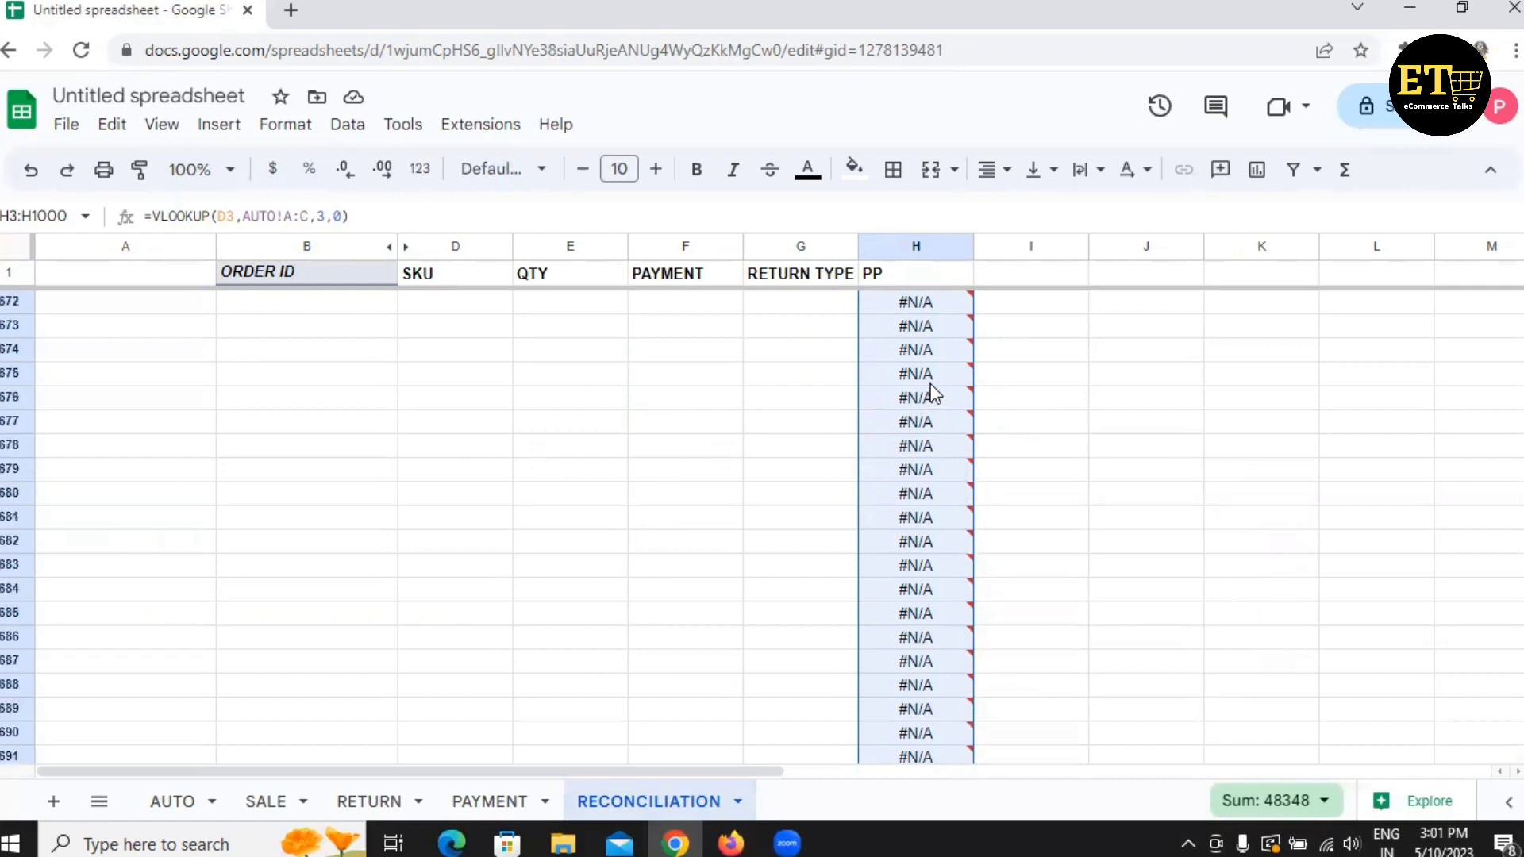
scroll(930, 393, up, 9)
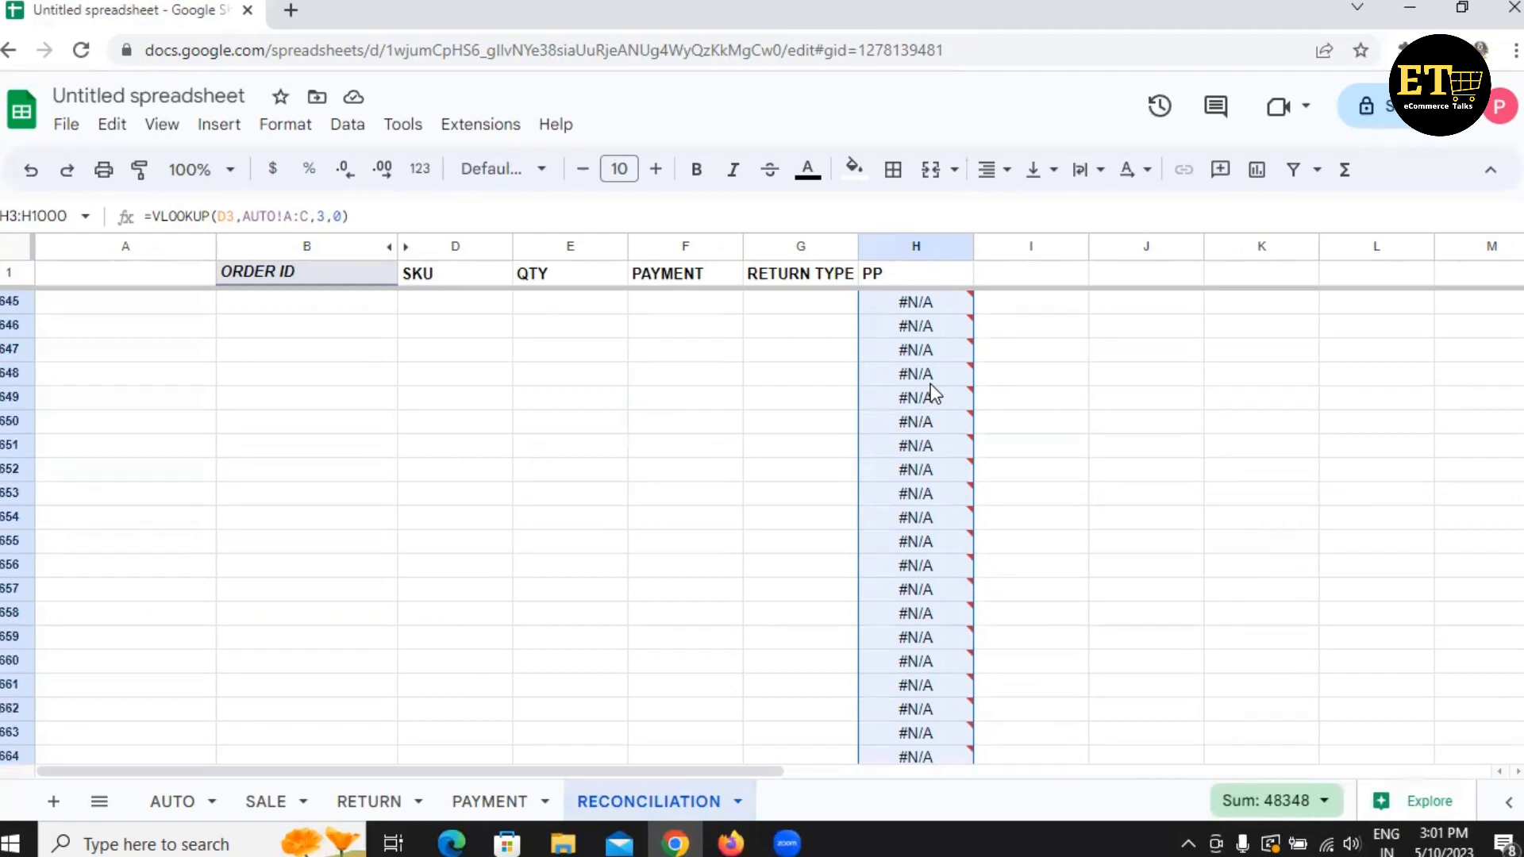
key(Delete)
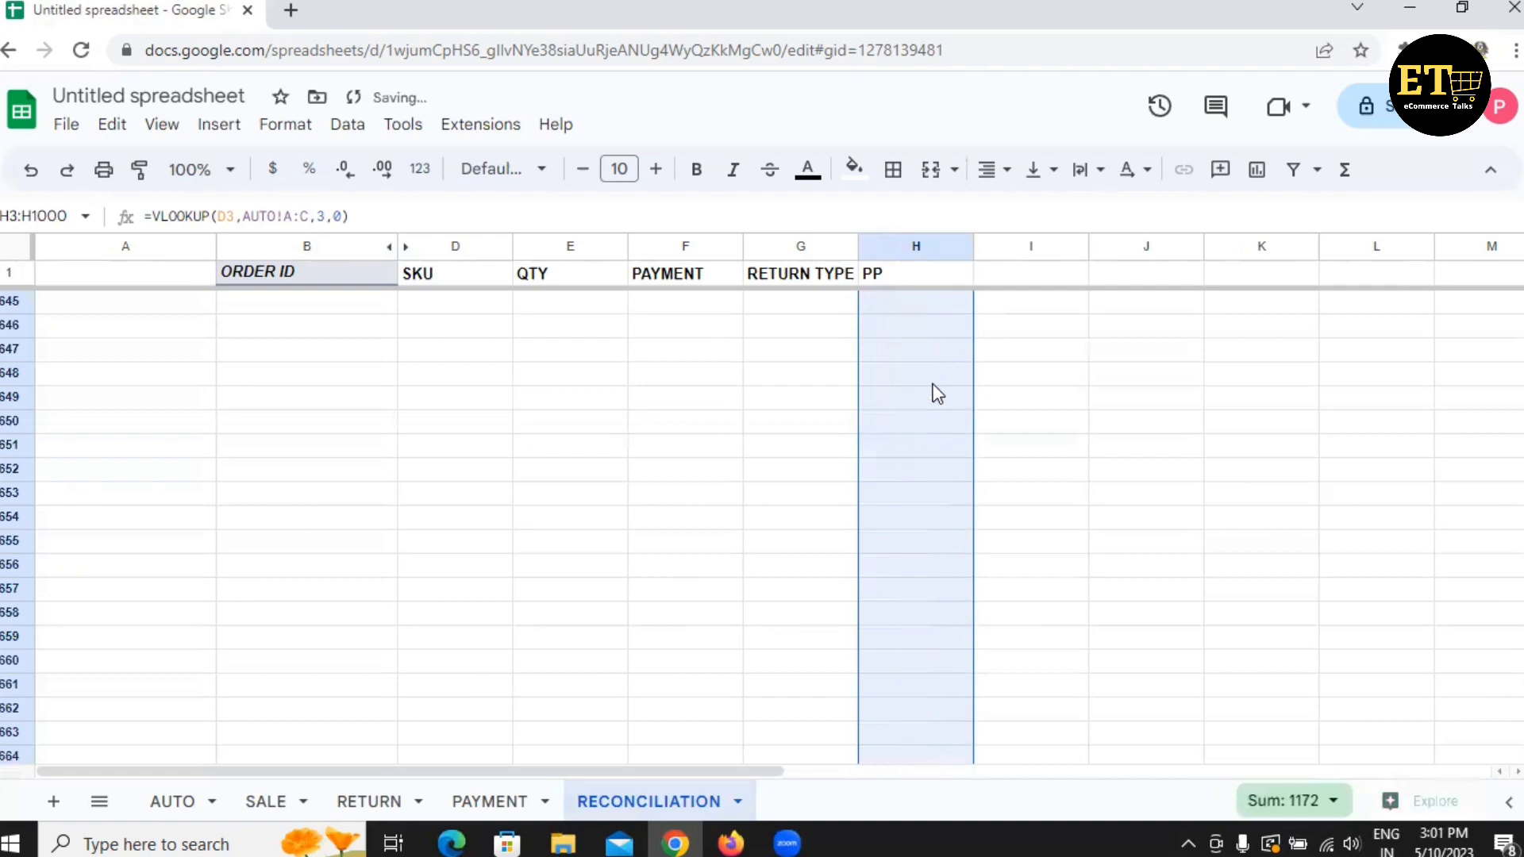
Wrap the H3 lookup in IFERROR with an empty-text fallback: =IFERROR(VLOOKUP(D3,AUTO!A:C,3,0),"").
click(928, 269)
key(ctrl+Down)
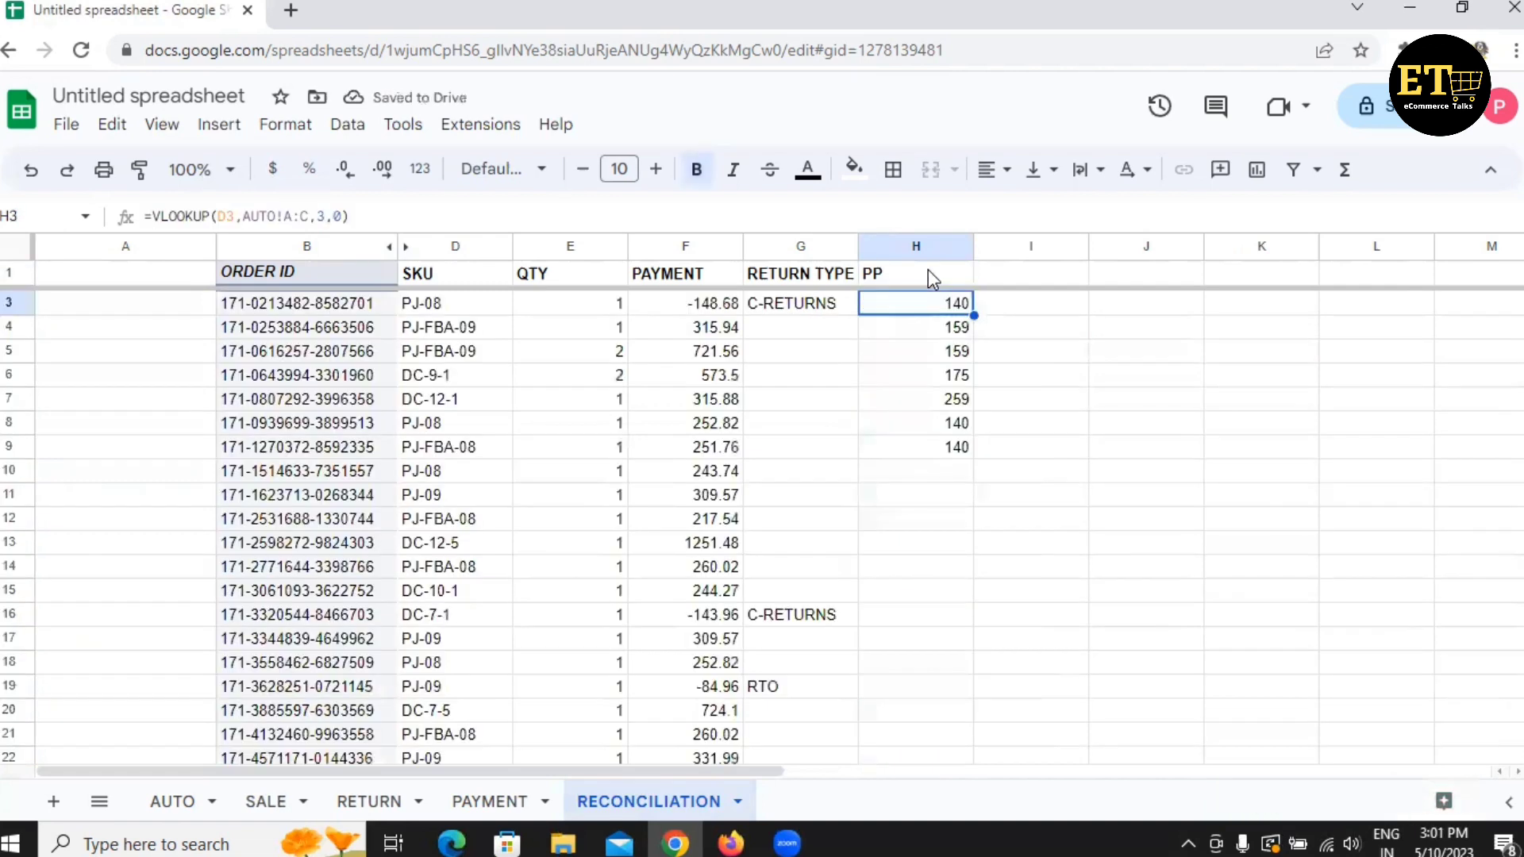
click(152, 208)
text(IF)
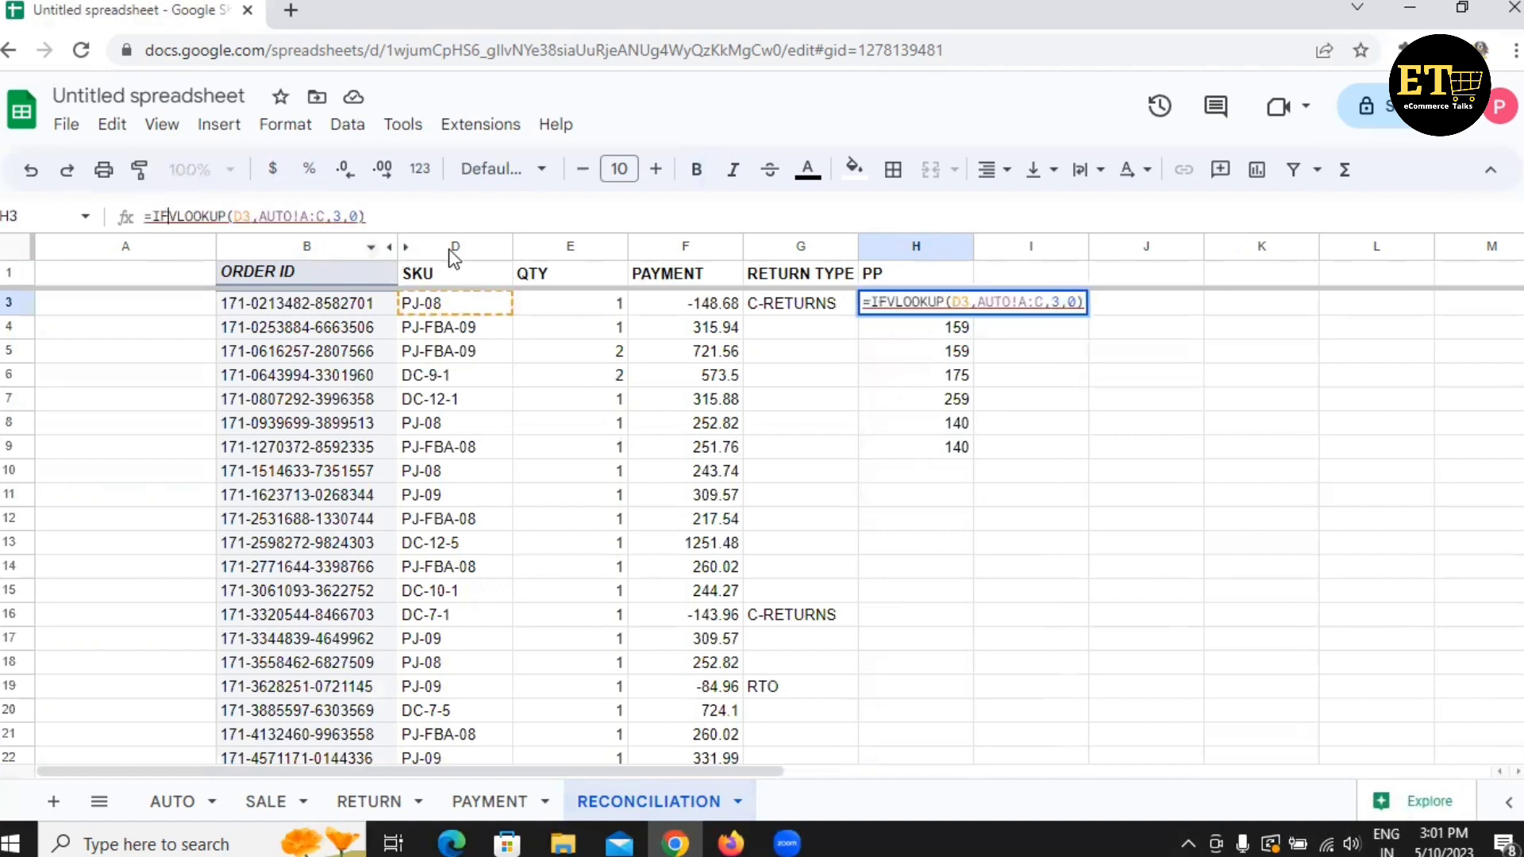
text(ERROR)
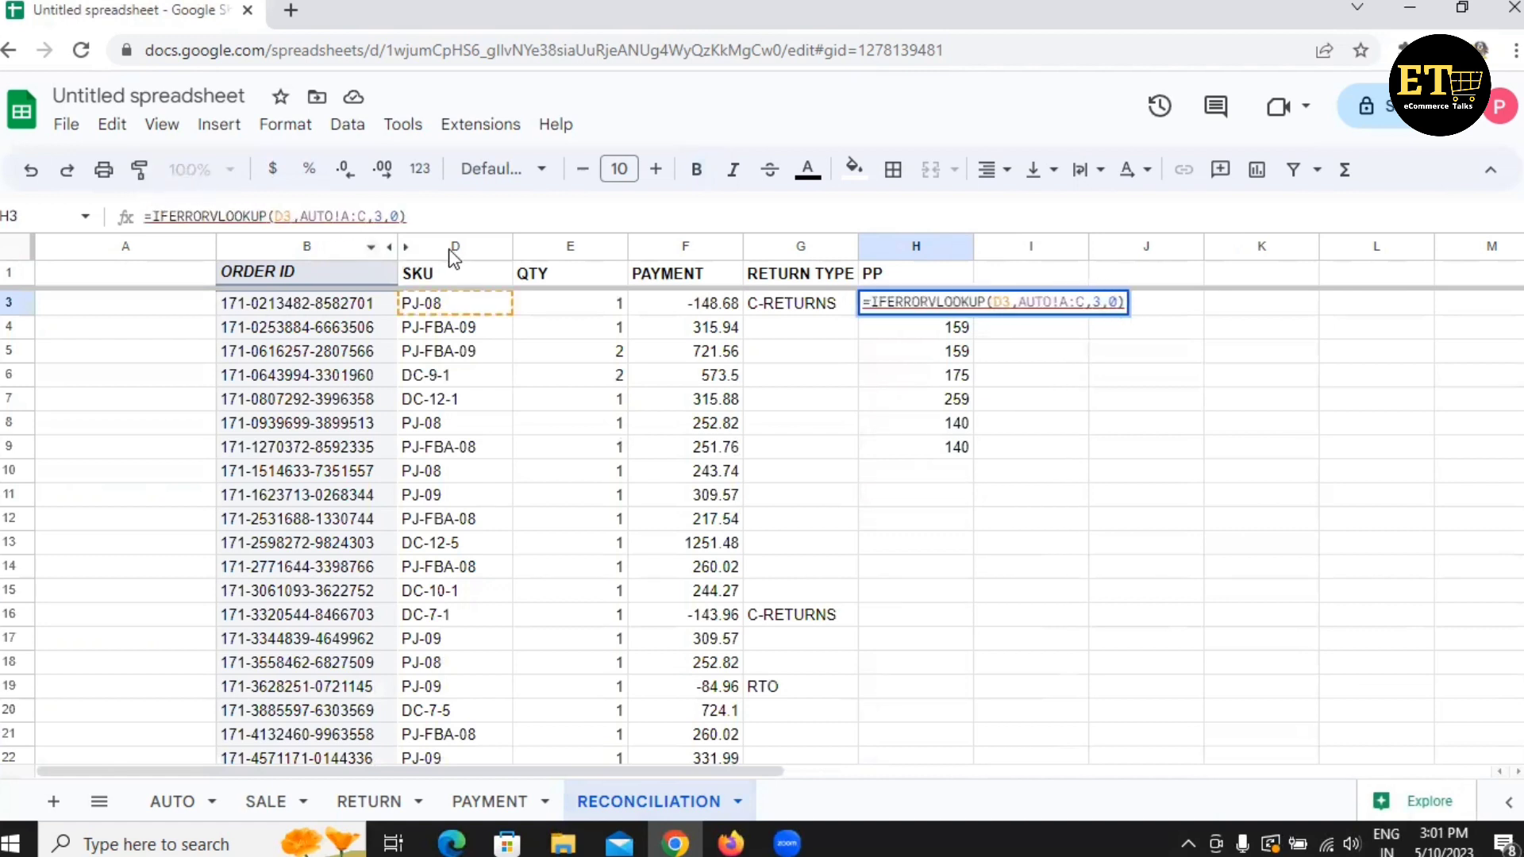
text(()
key(Right)
key(Right)
key(Right)
key(Right)
key(Right)
key(Right)
key(Right)
key(Right)
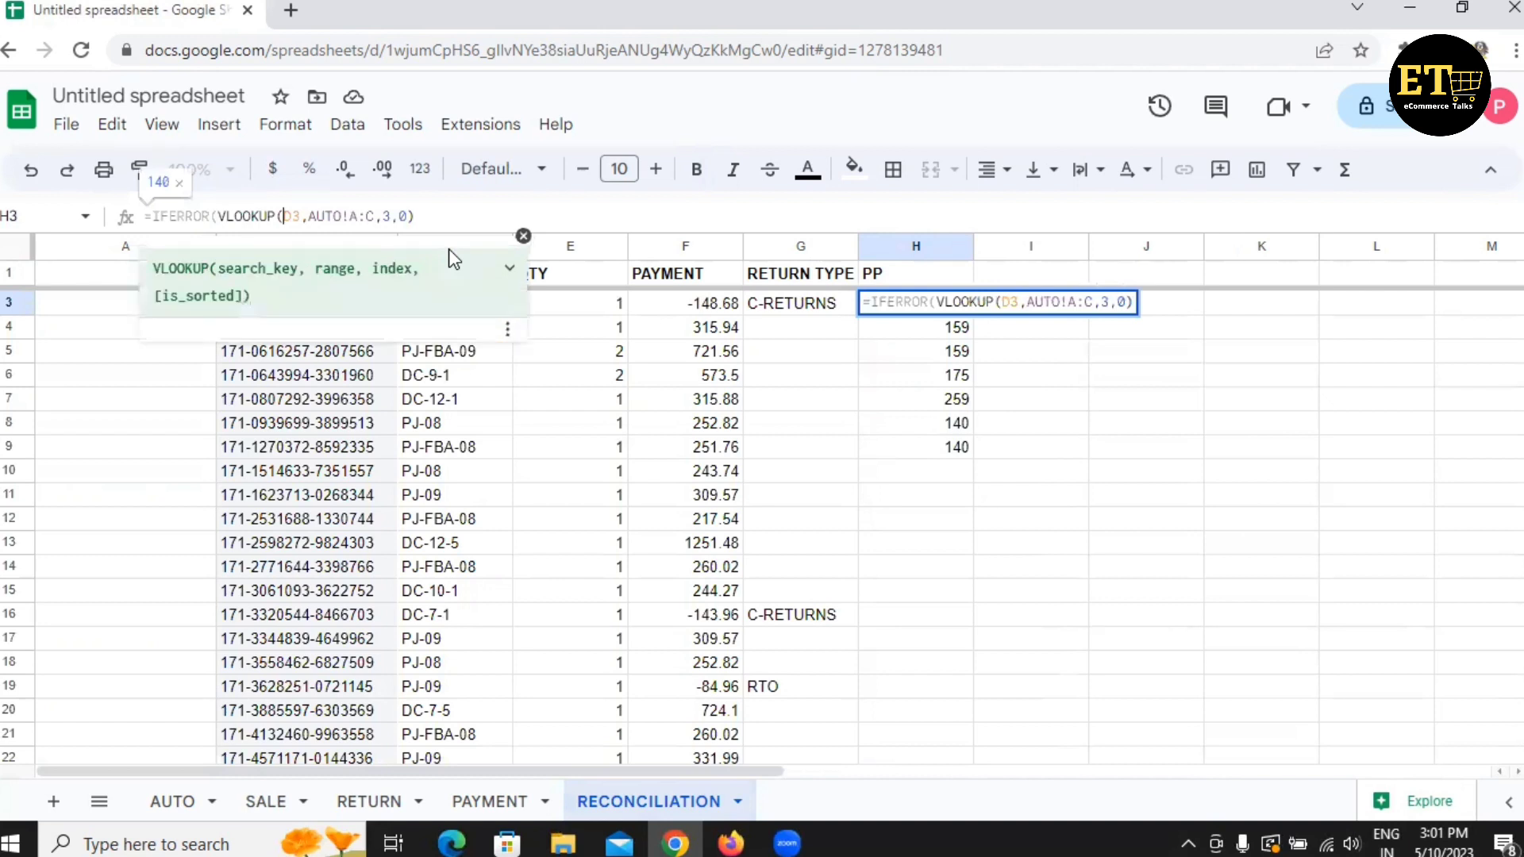
key(Right)
key(Right)
key(Right)
key(Right)
key(Right)
key(Right)
key(Right)
key(Right)
key(Right)
key(Right)
key(Right)
key(Right)
key(Right)
key(Right)
key(Right)
key(Right)
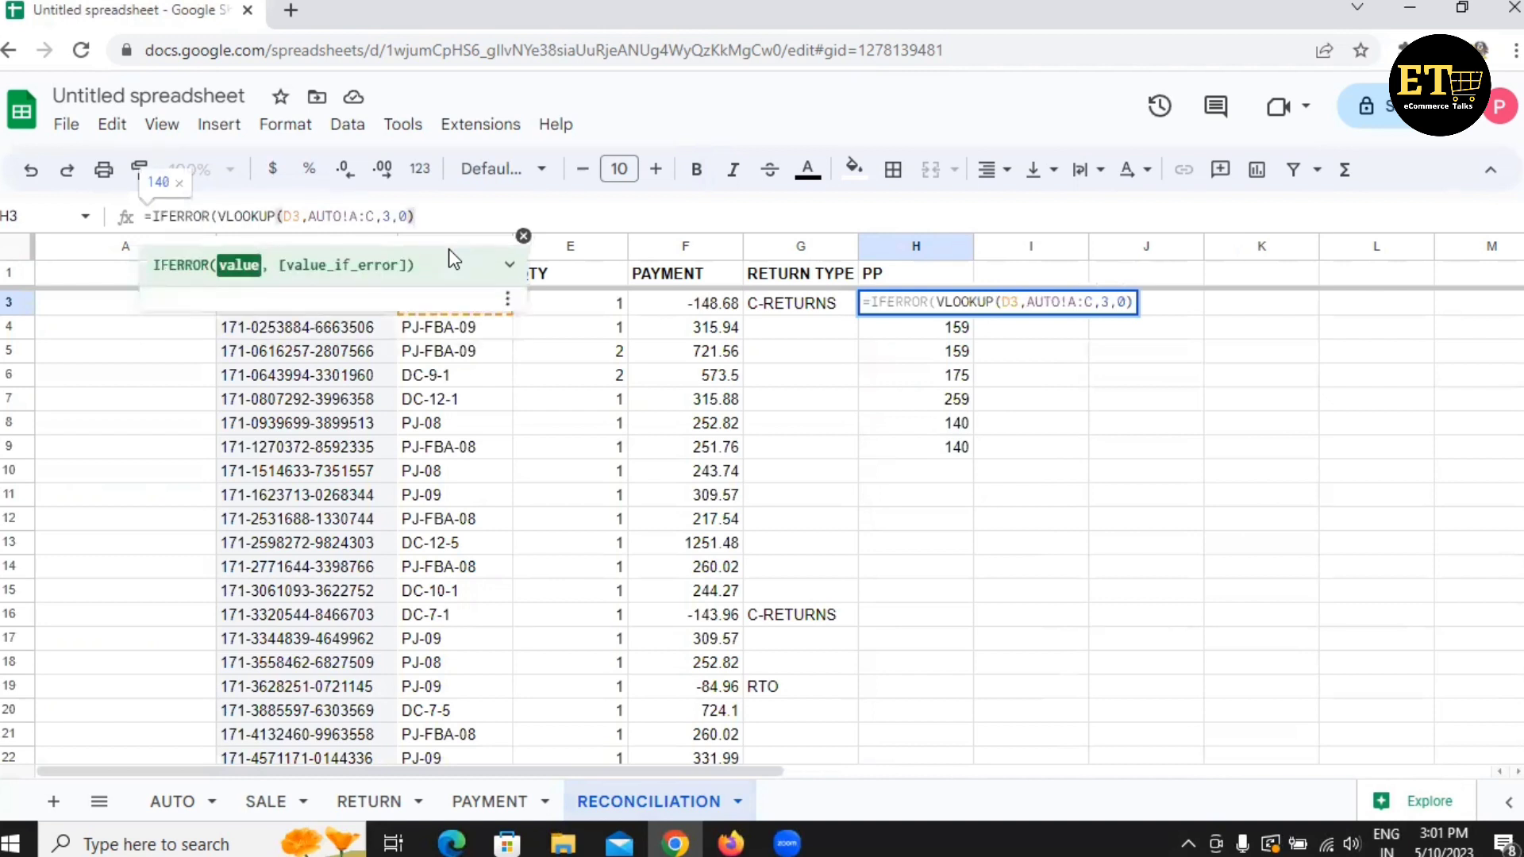
text(,"")
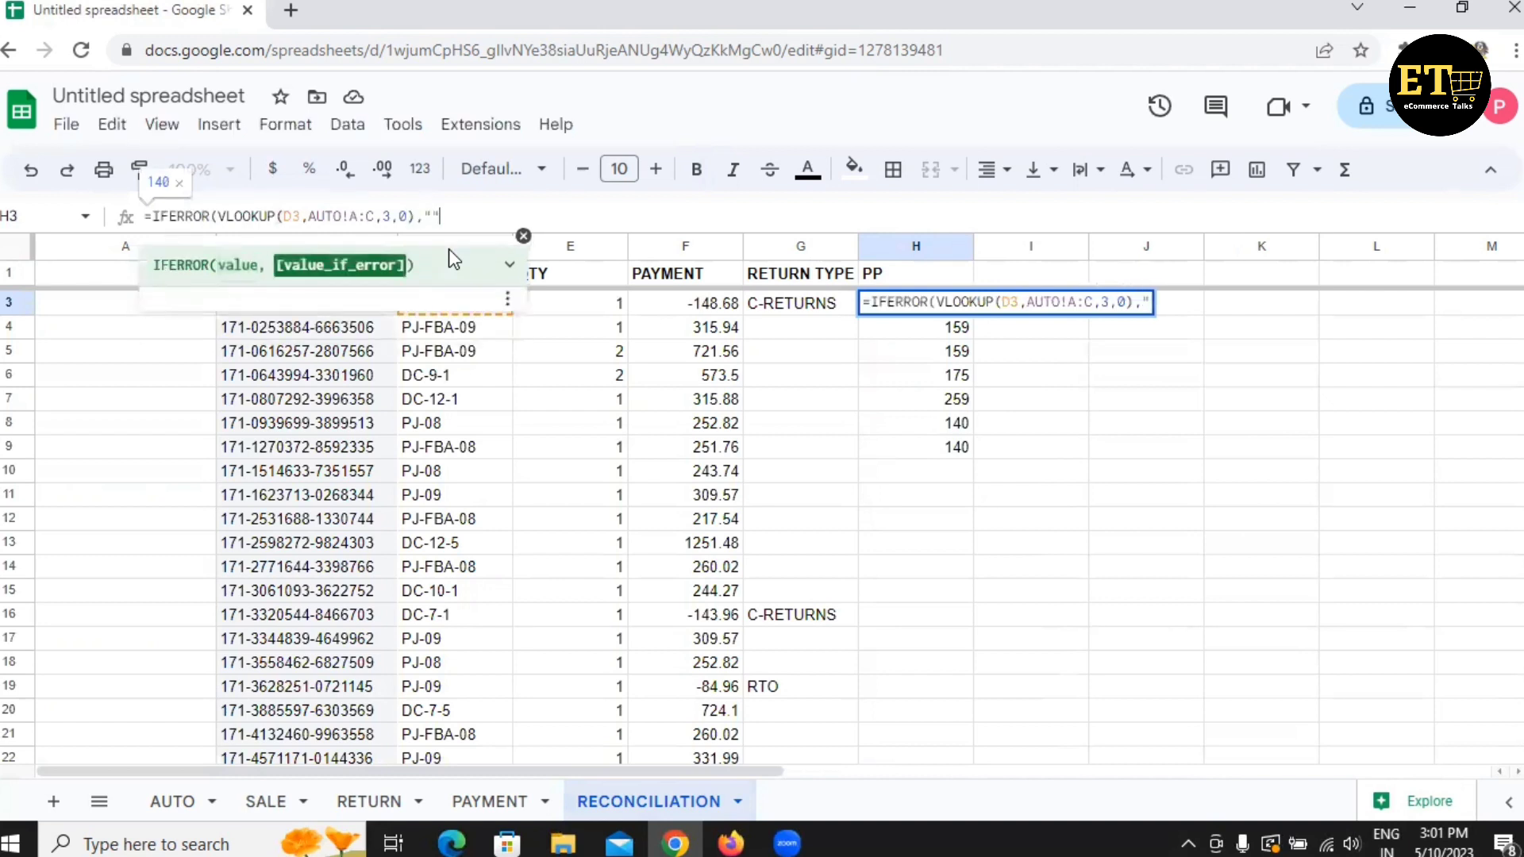
text())
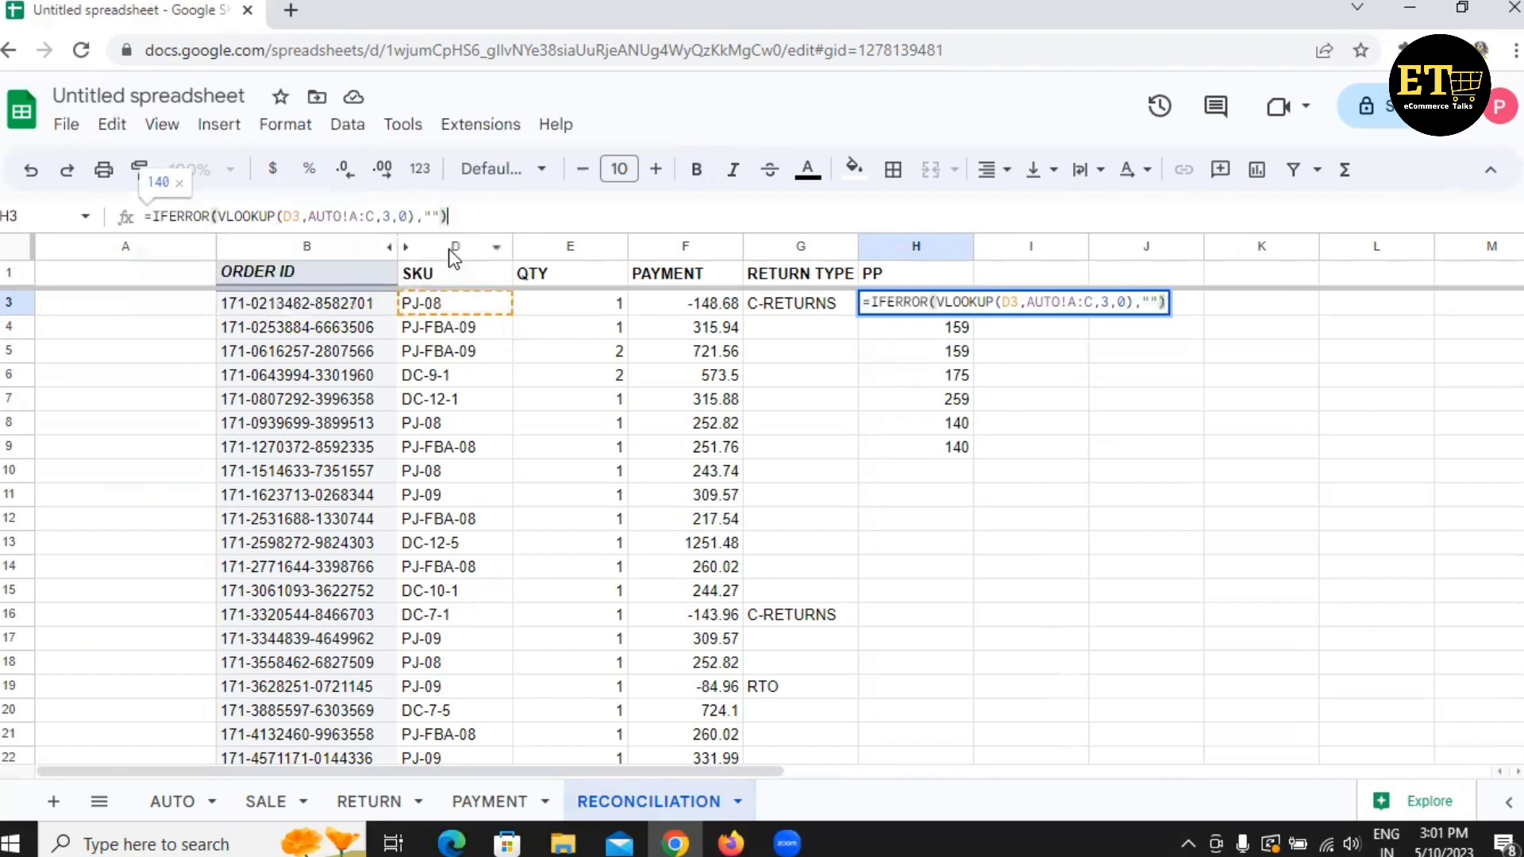
key(Return)
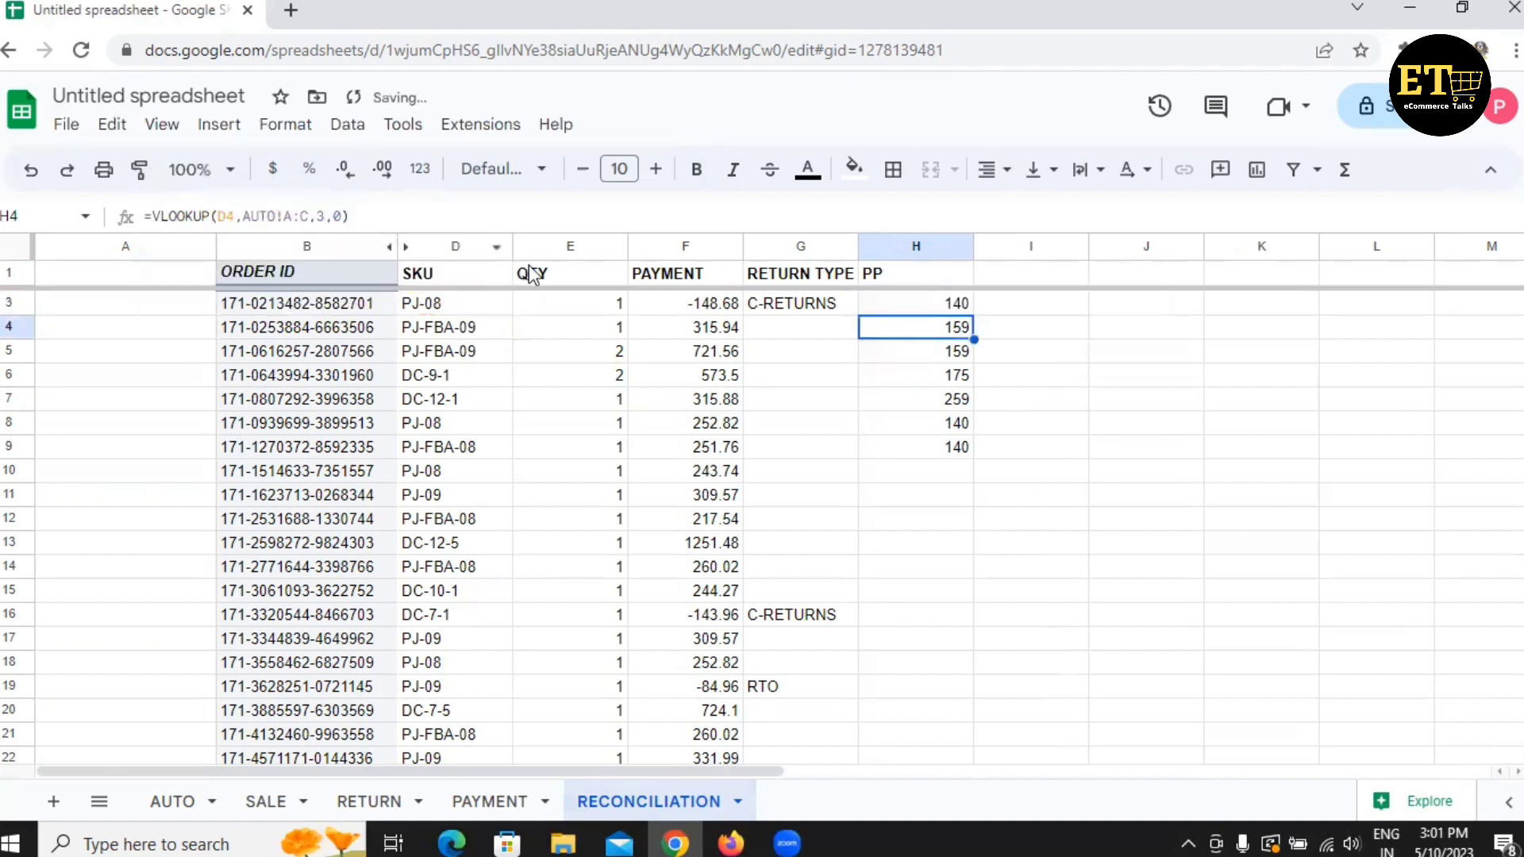
Copy the IFERROR lookup formula from H3 down the PP column through H1000.
click(903, 302)
key(ctrl+c)
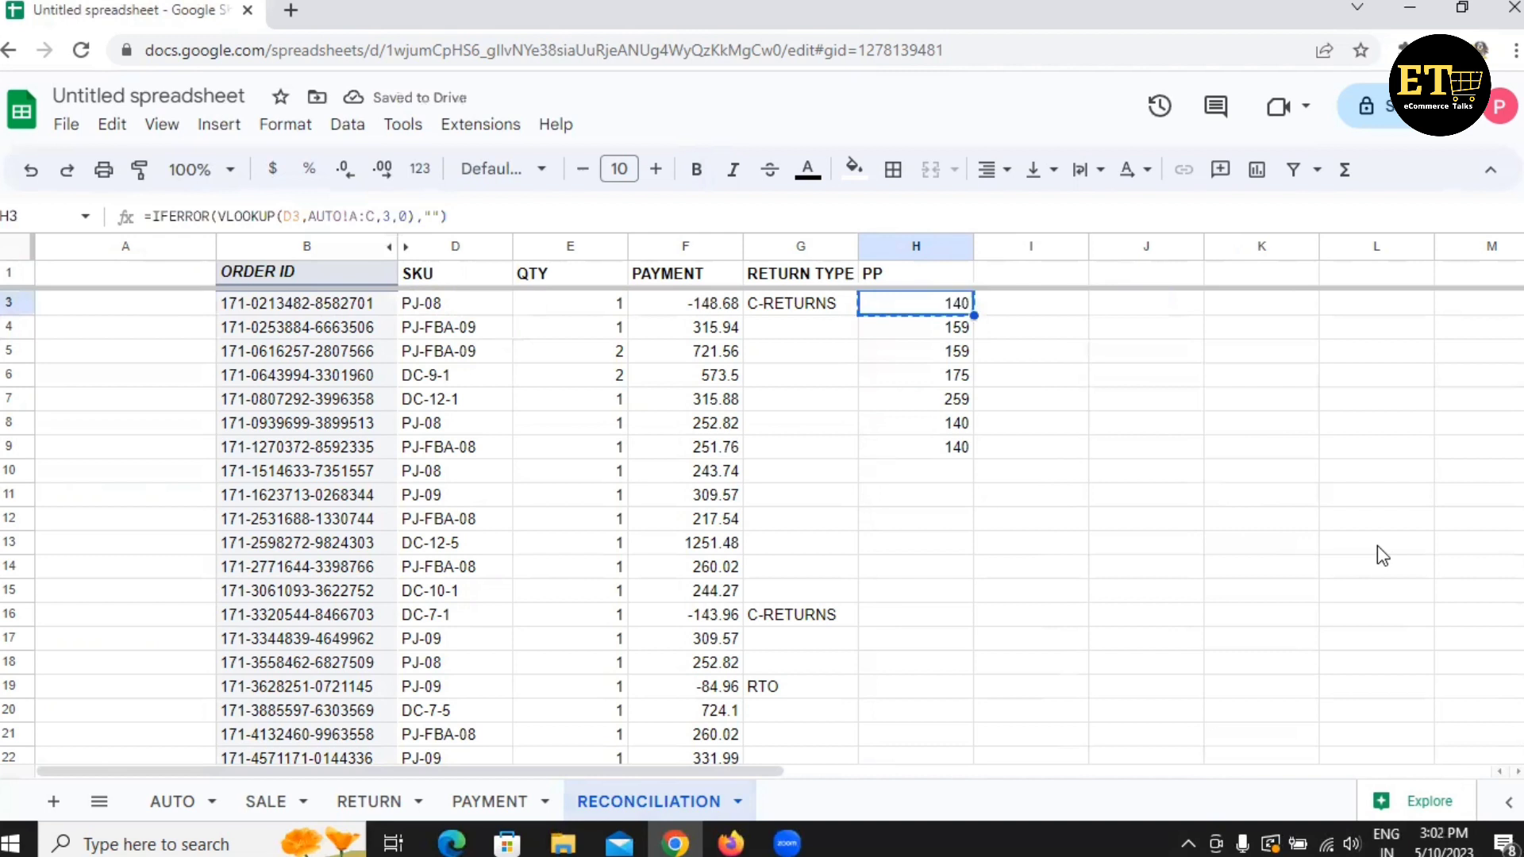
key(ctrl+shift+Down)
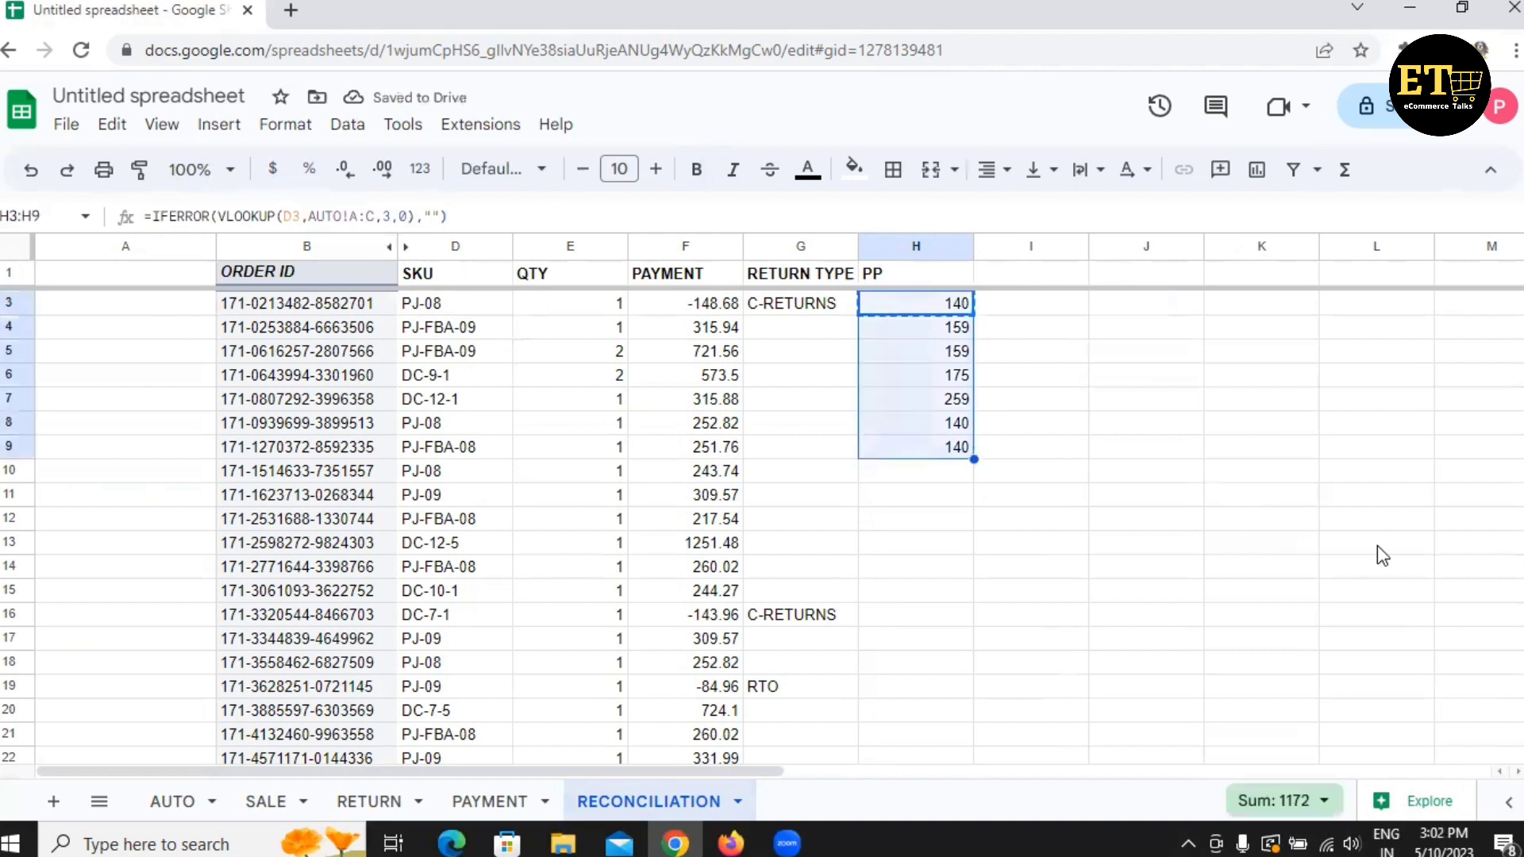
key(ctrl+shift+Down)
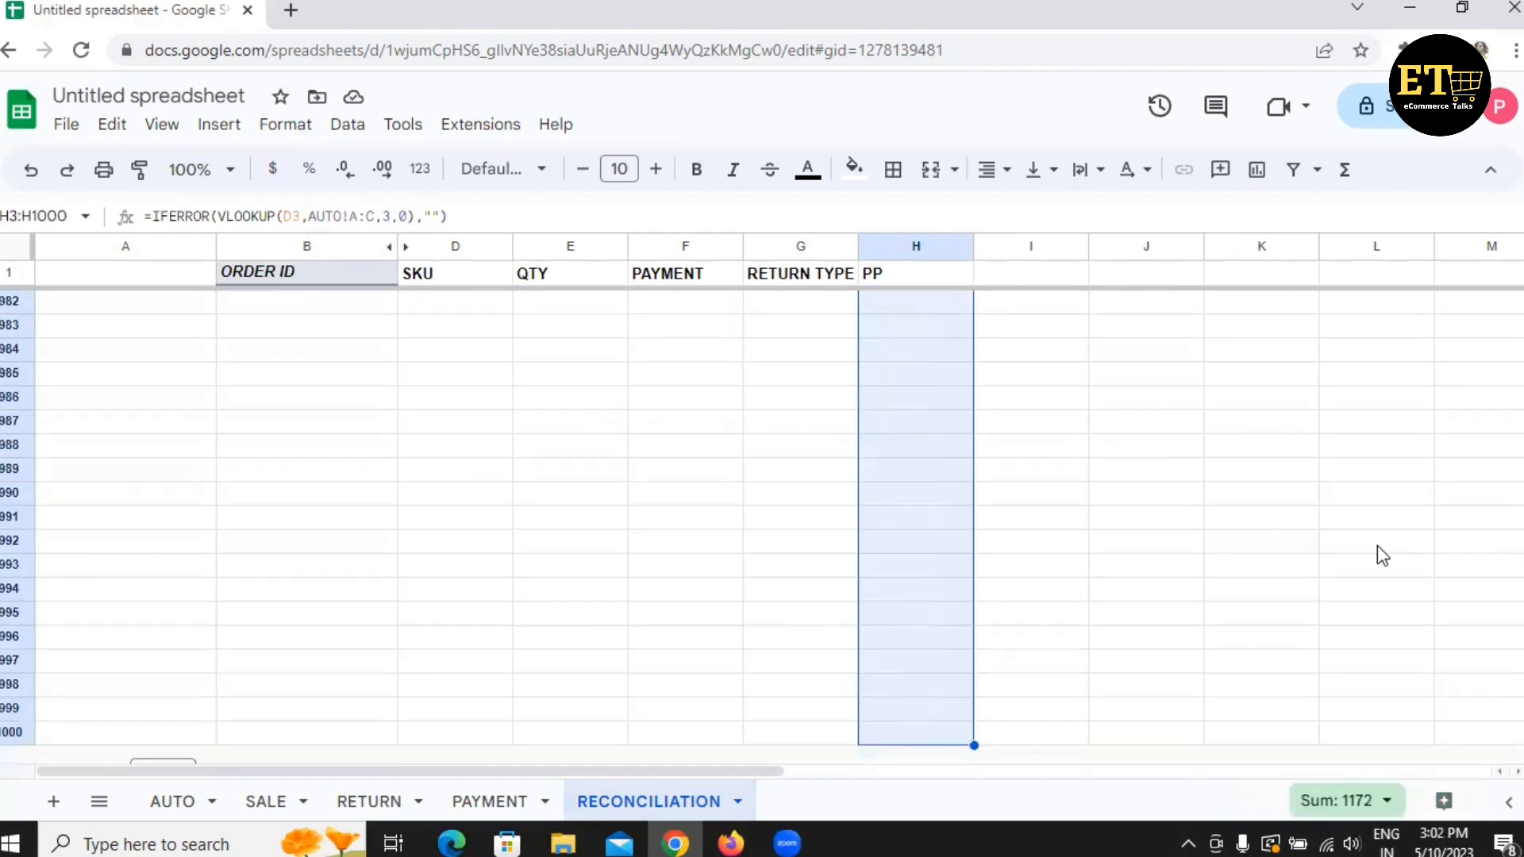
key(ctrl+v)
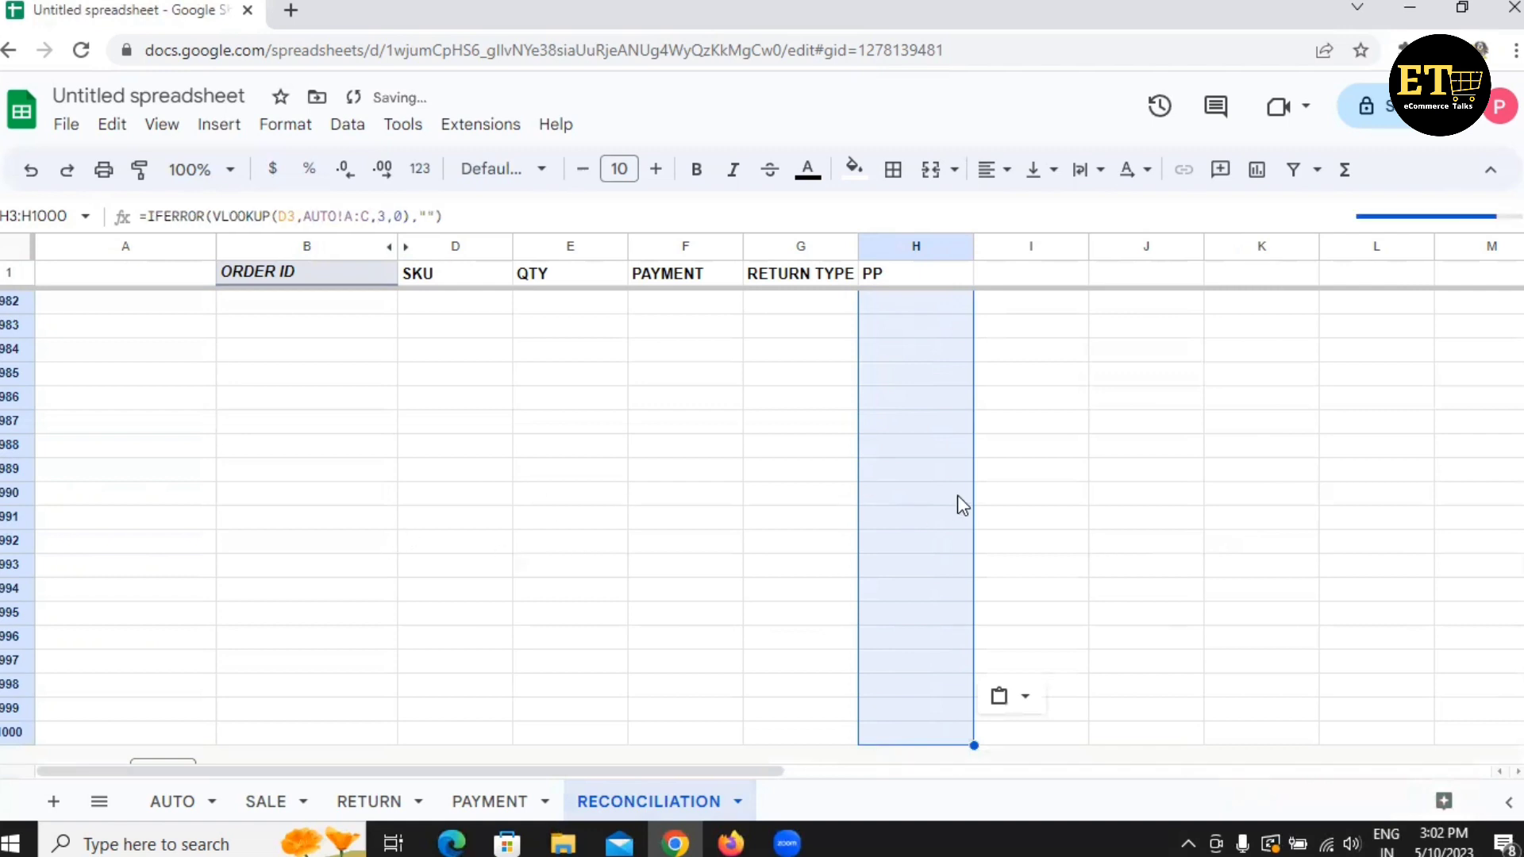
Check the copied formula in H990 and compare the quantity in E5 with the PP value in H5.
click(957, 493)
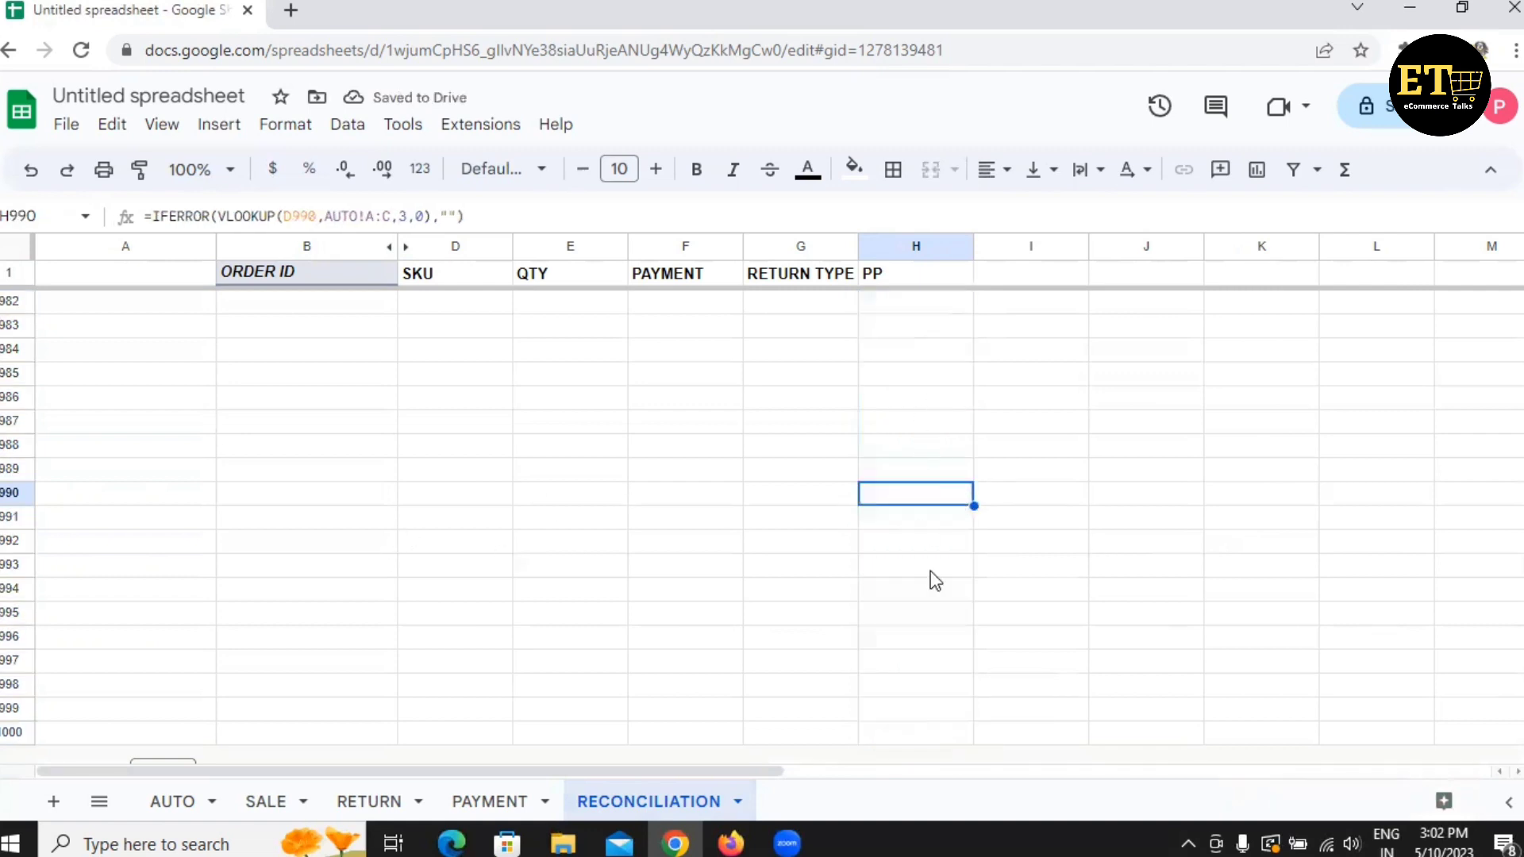
click(910, 274)
key(Down)
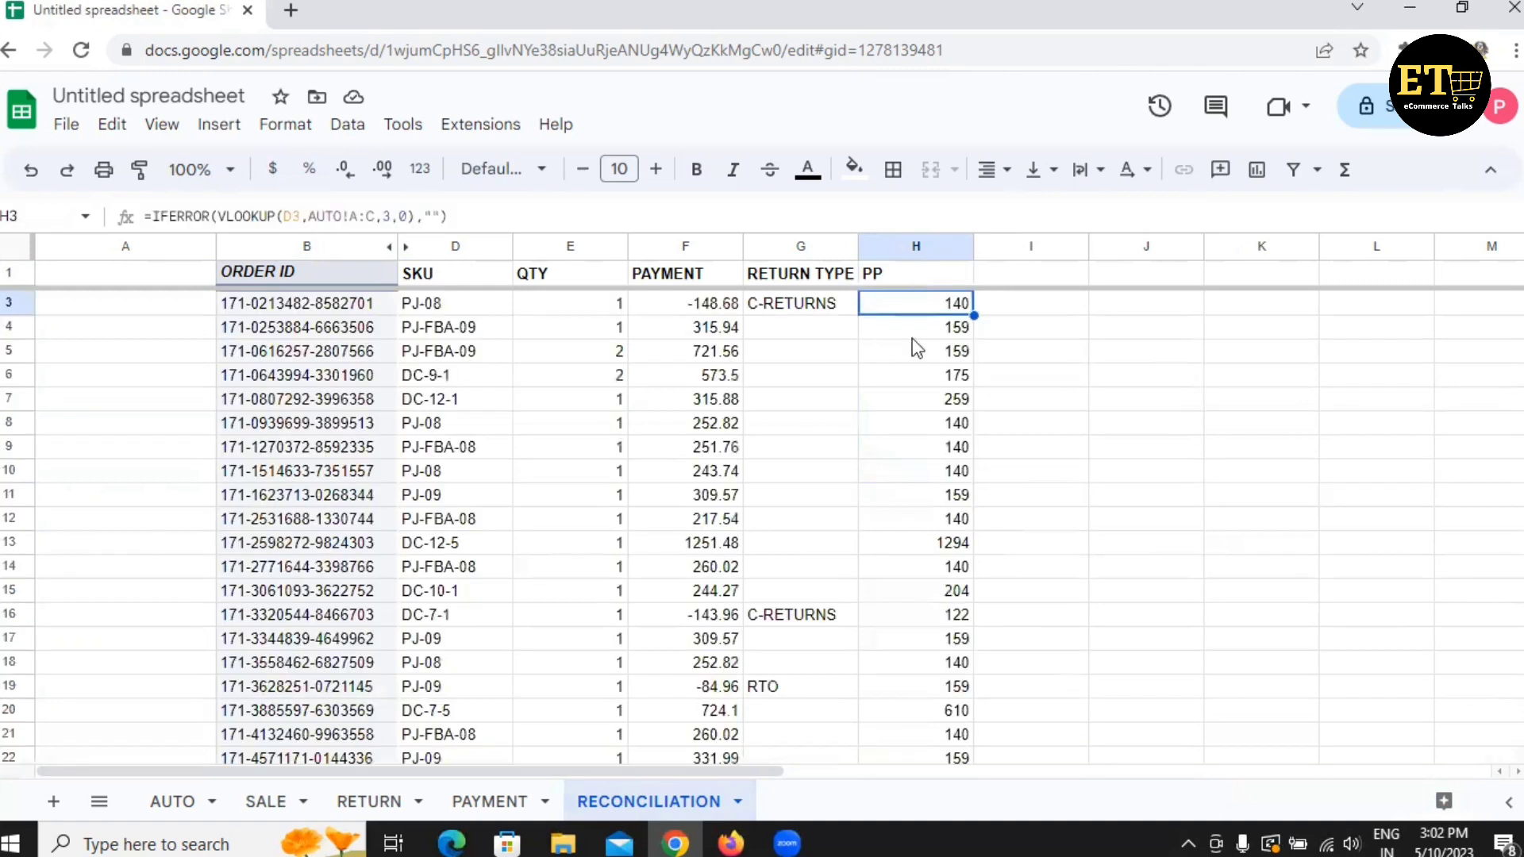
key(Down)
key(Down)
click(624, 354)
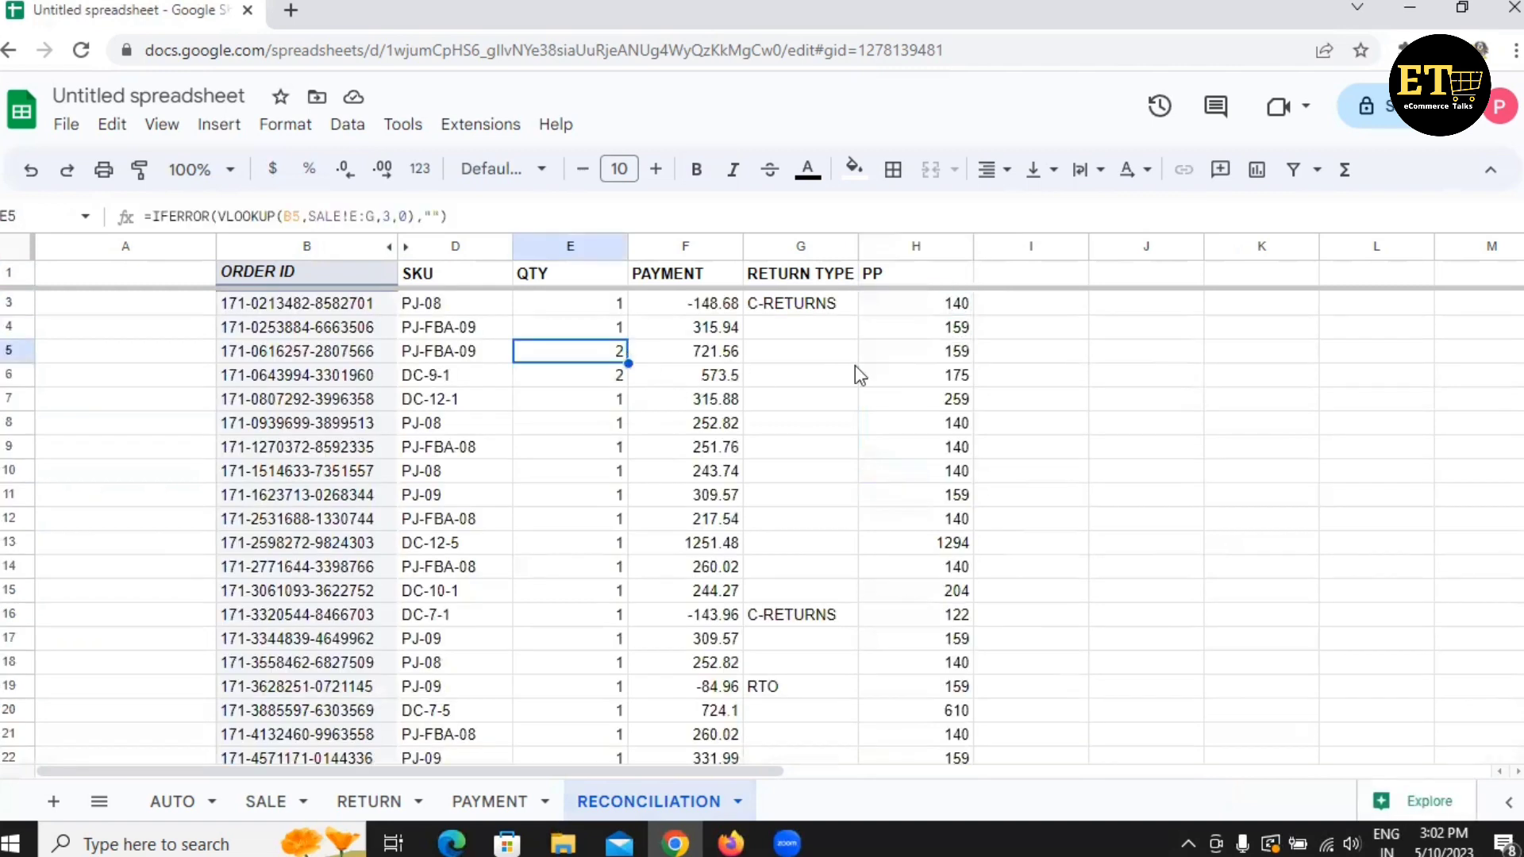
click(926, 354)
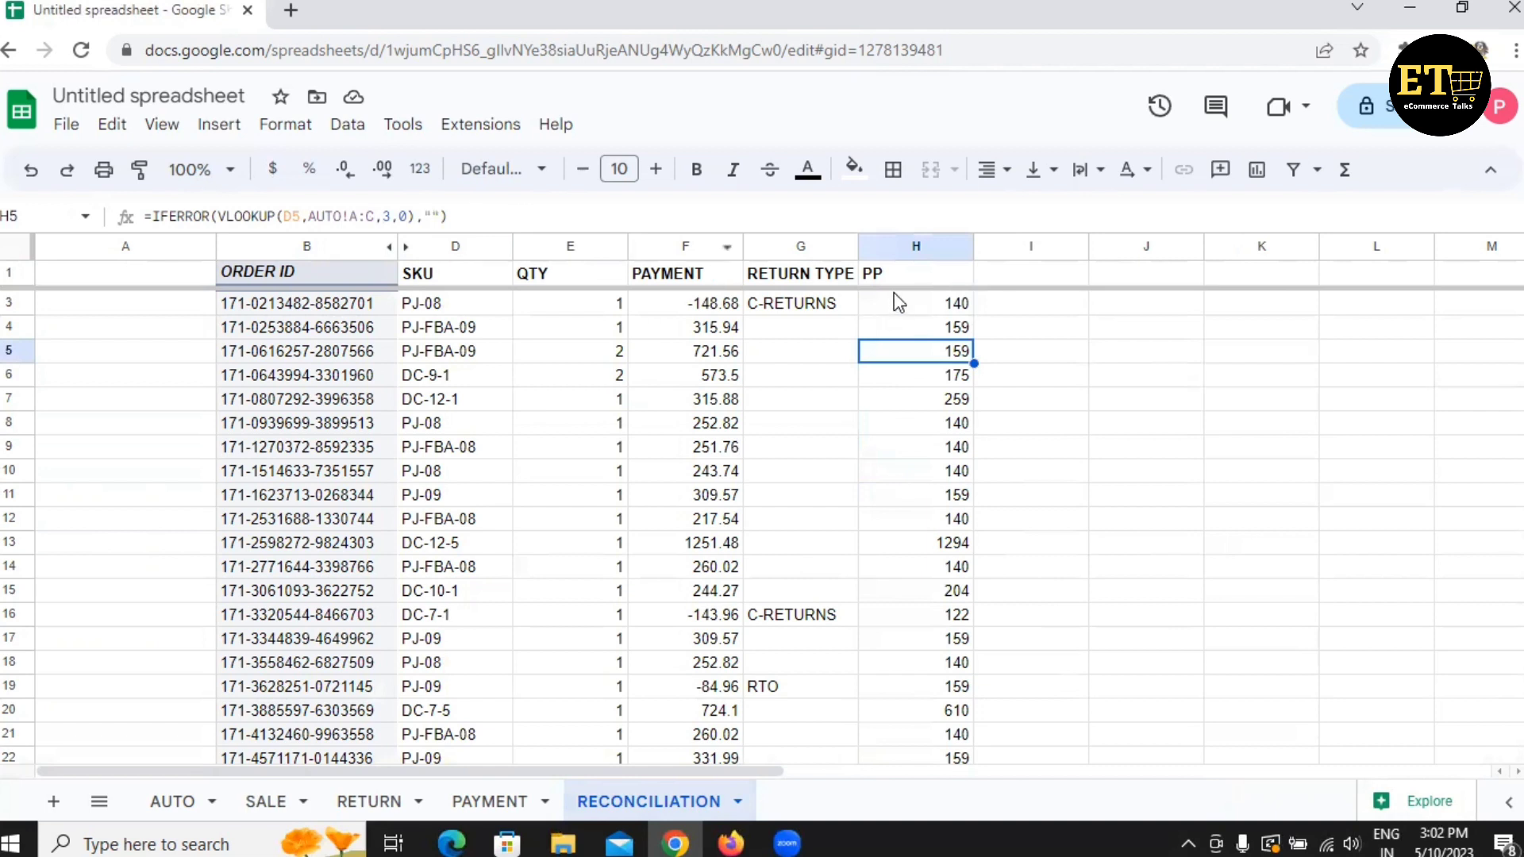
Multiply the H3 formula by the quantity, as =IFERROR(VLOOKUP(D3,AUTO!A:C,3,0),"")*E3, and fill it down through H9.
click(870, 304)
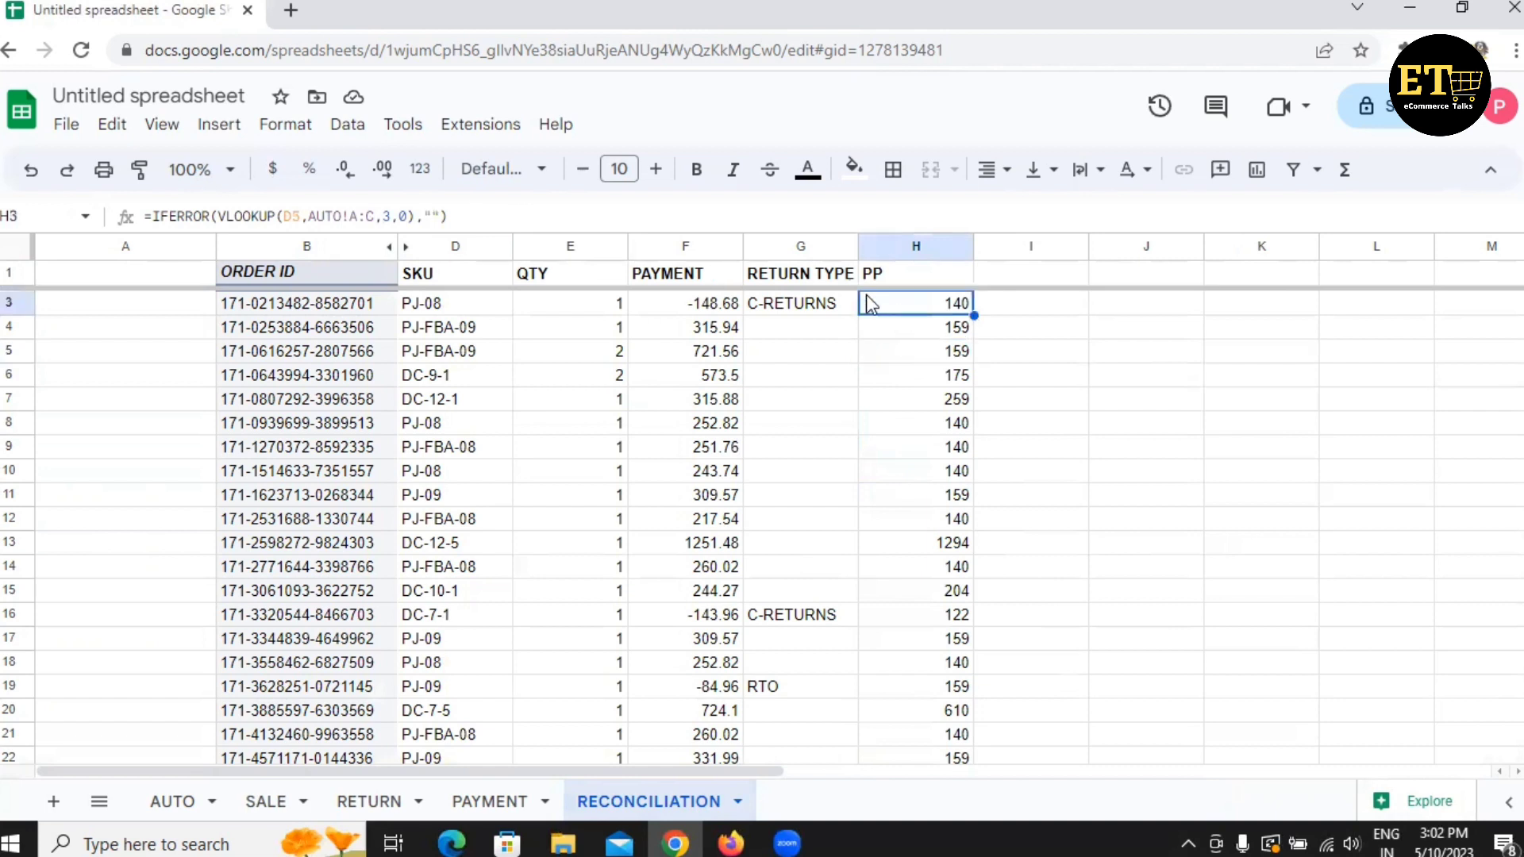
click(505, 219)
text(*)
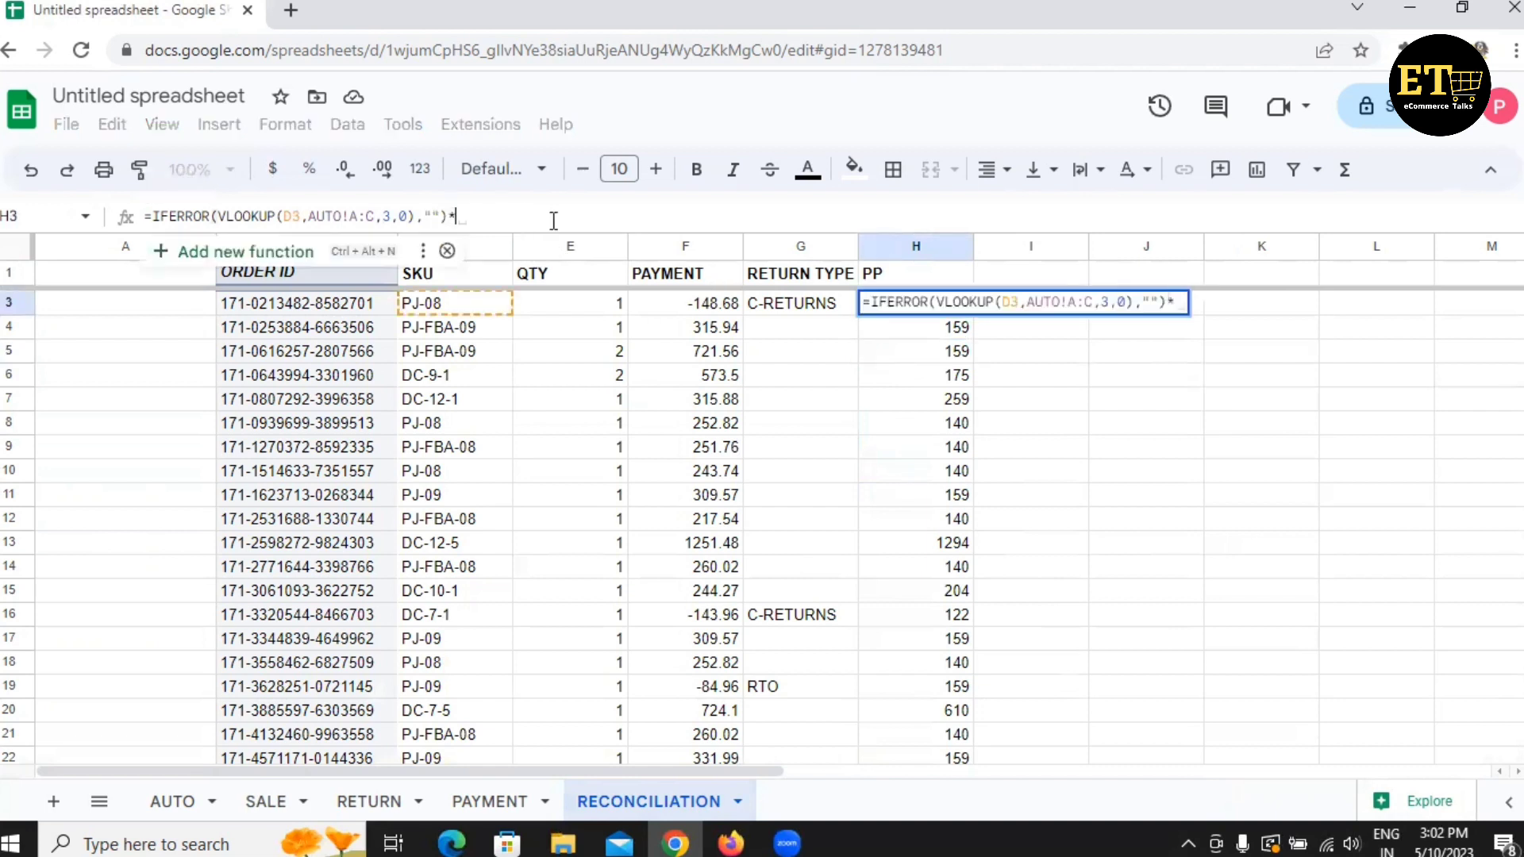
click(573, 310)
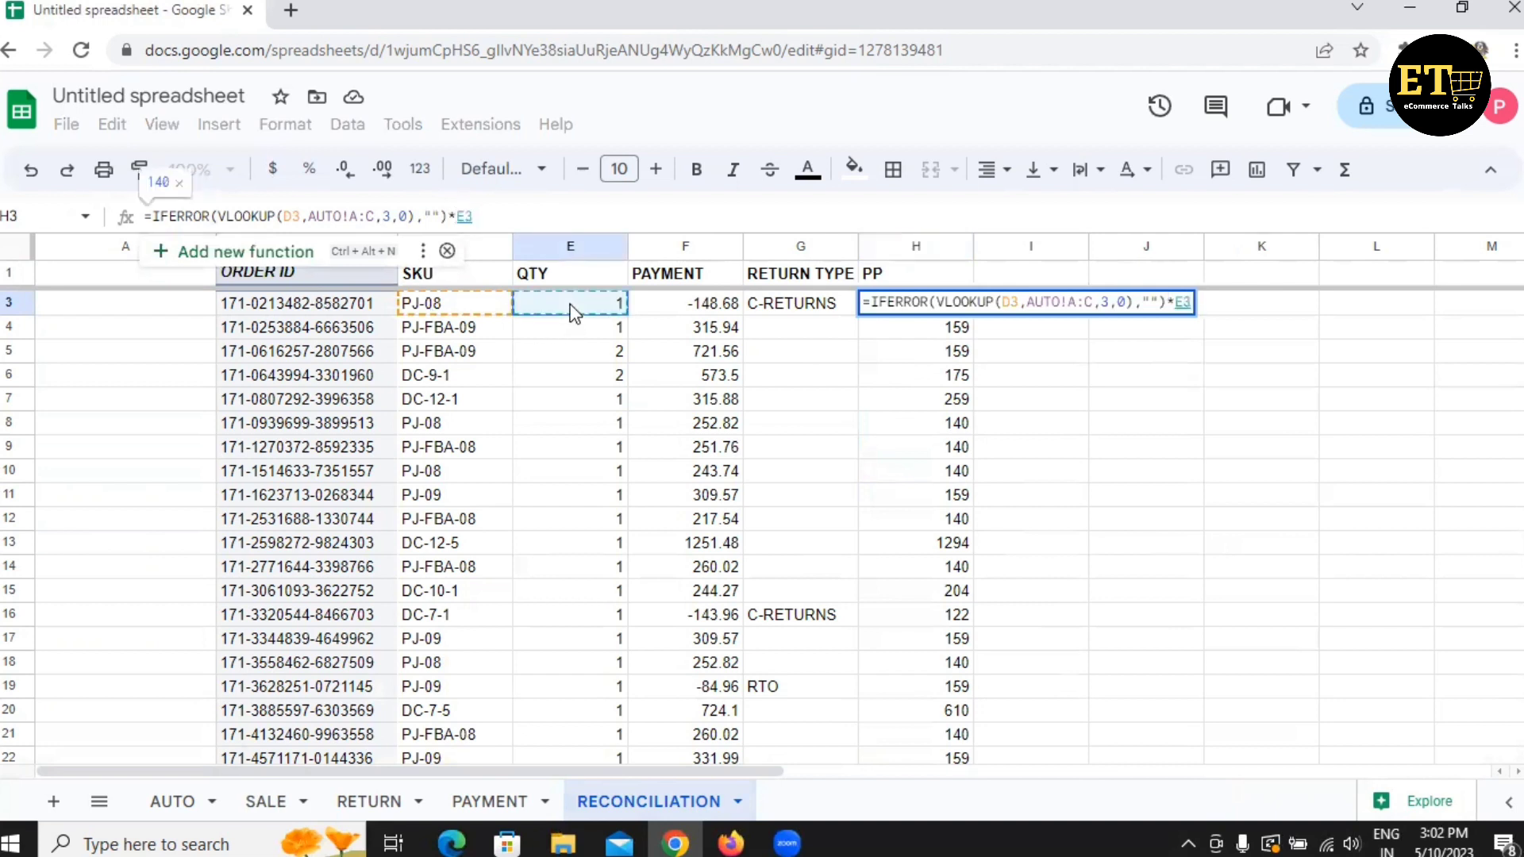
key(Return)
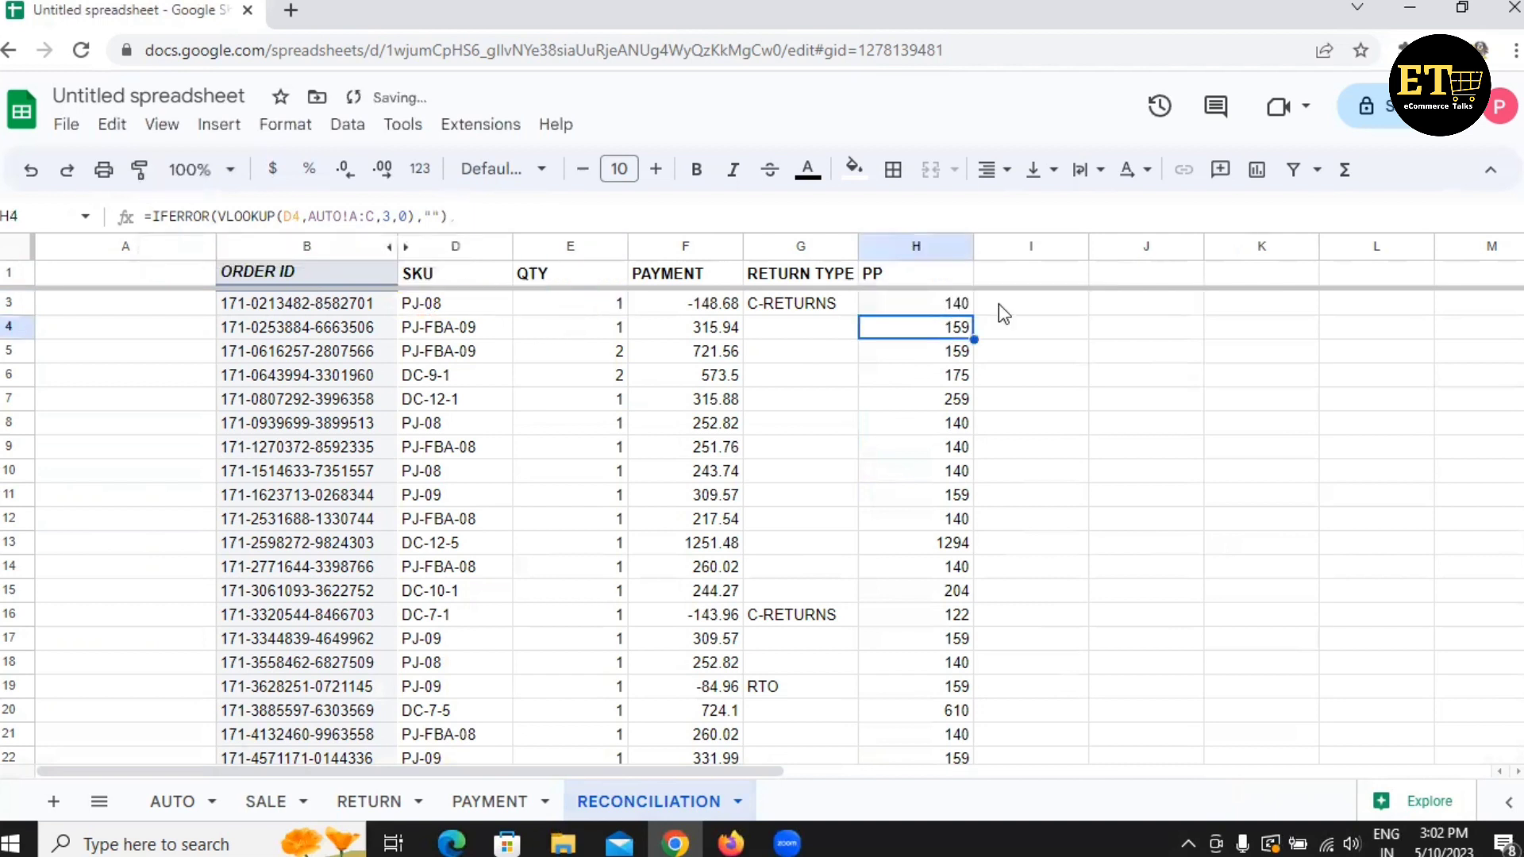
click(968, 307)
drag(975, 309, 984, 448)
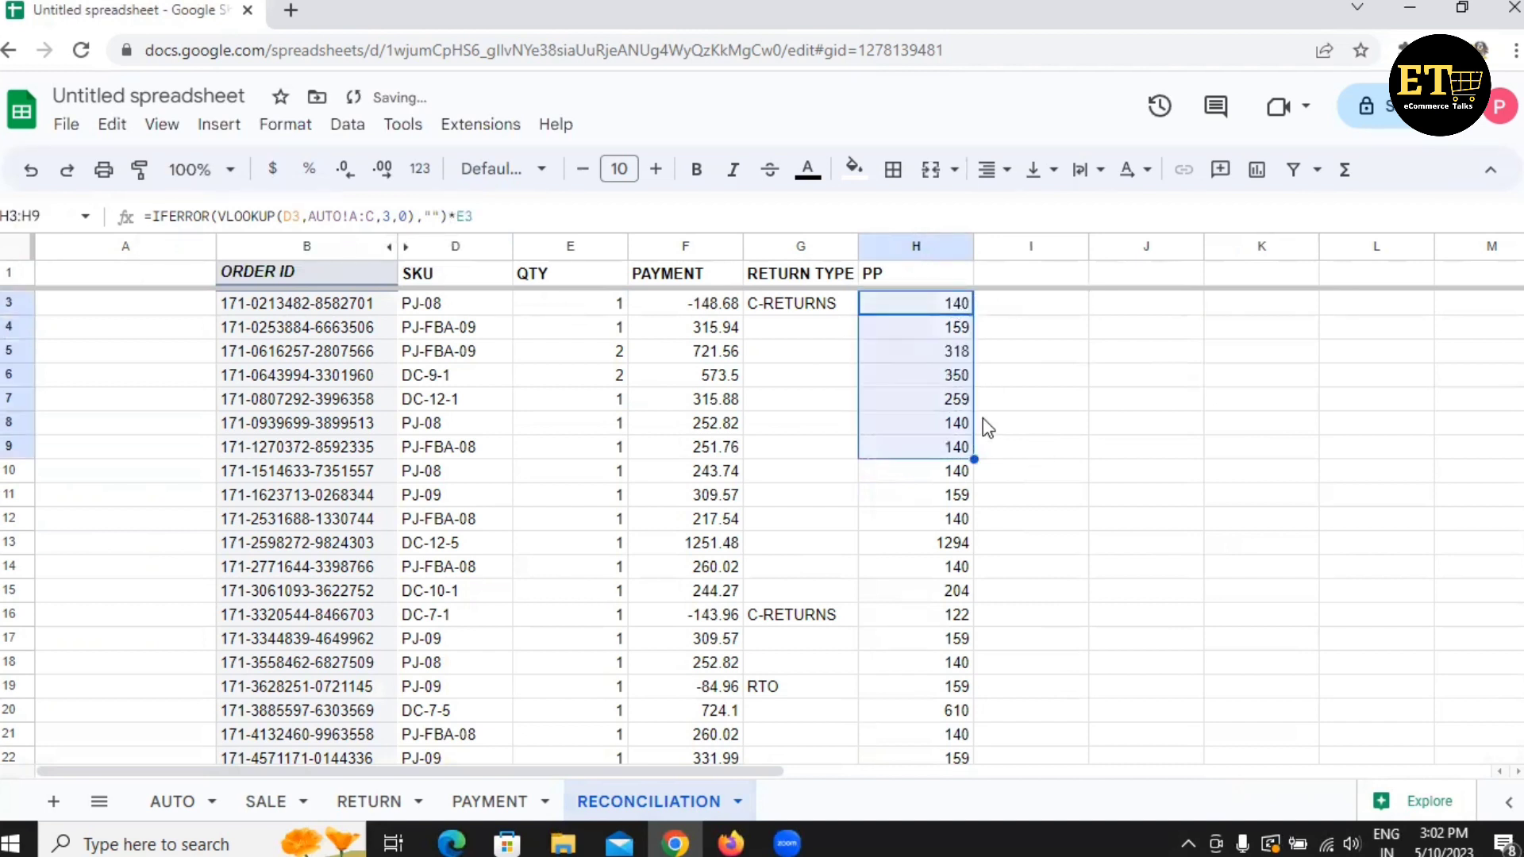
Compare the quantities in E5 and E6 with the multiplied PP values in H5 and H6.
click(922, 351)
click(585, 357)
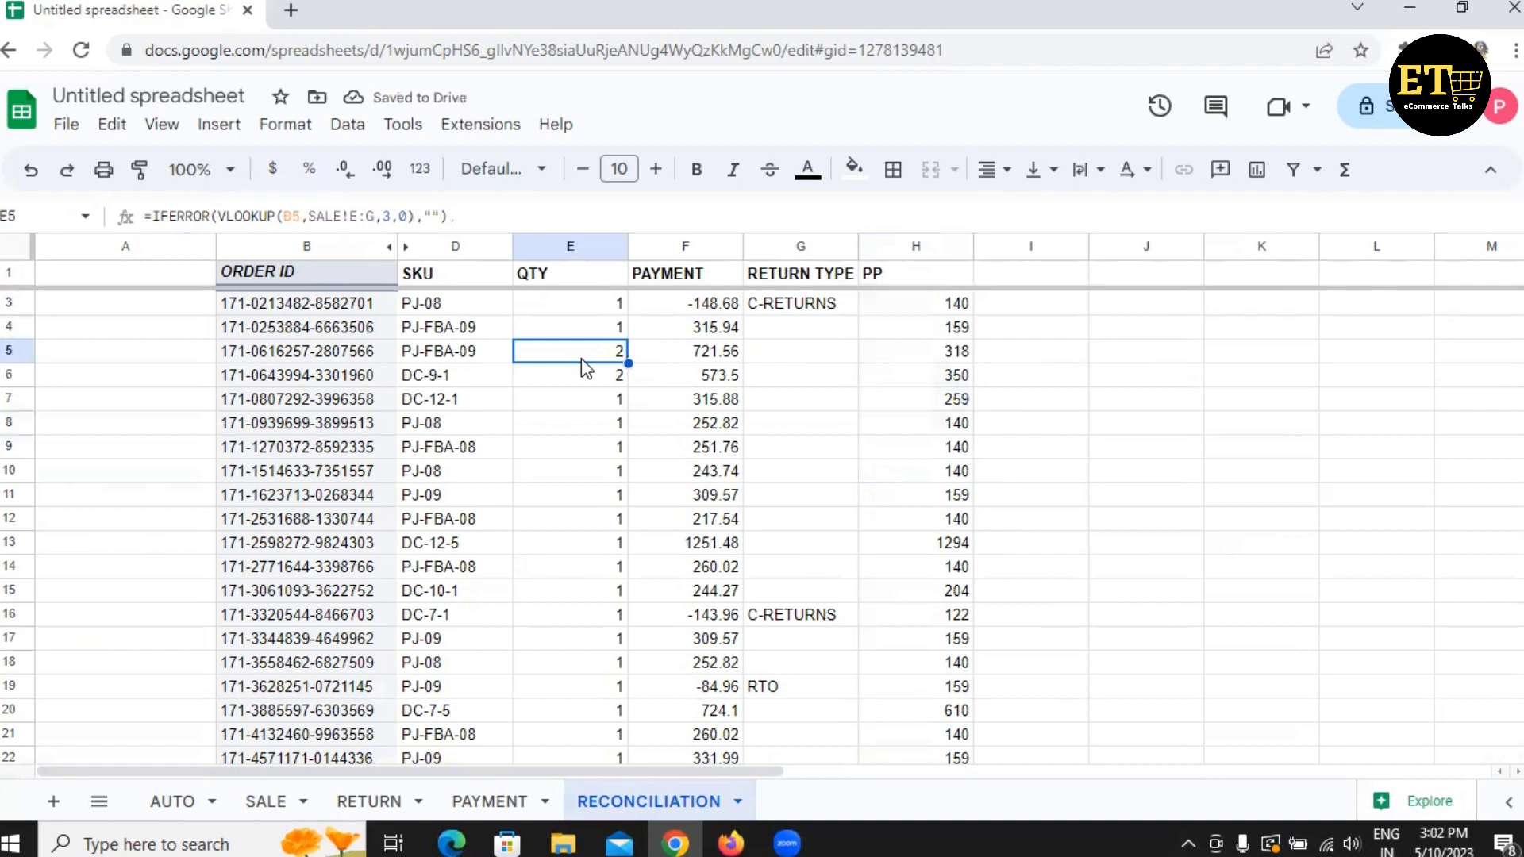
click(958, 358)
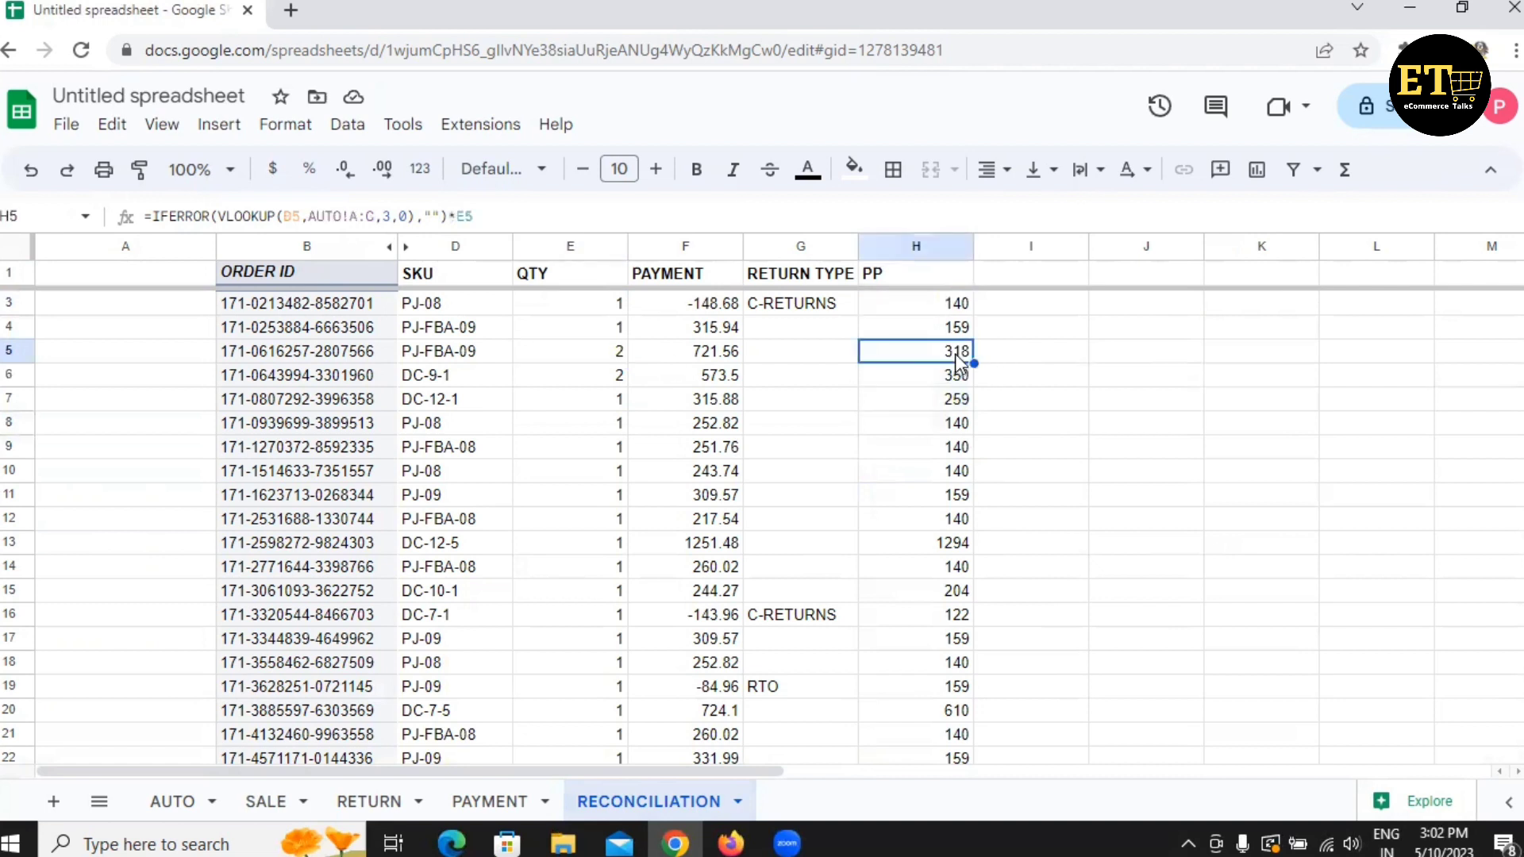
click(597, 376)
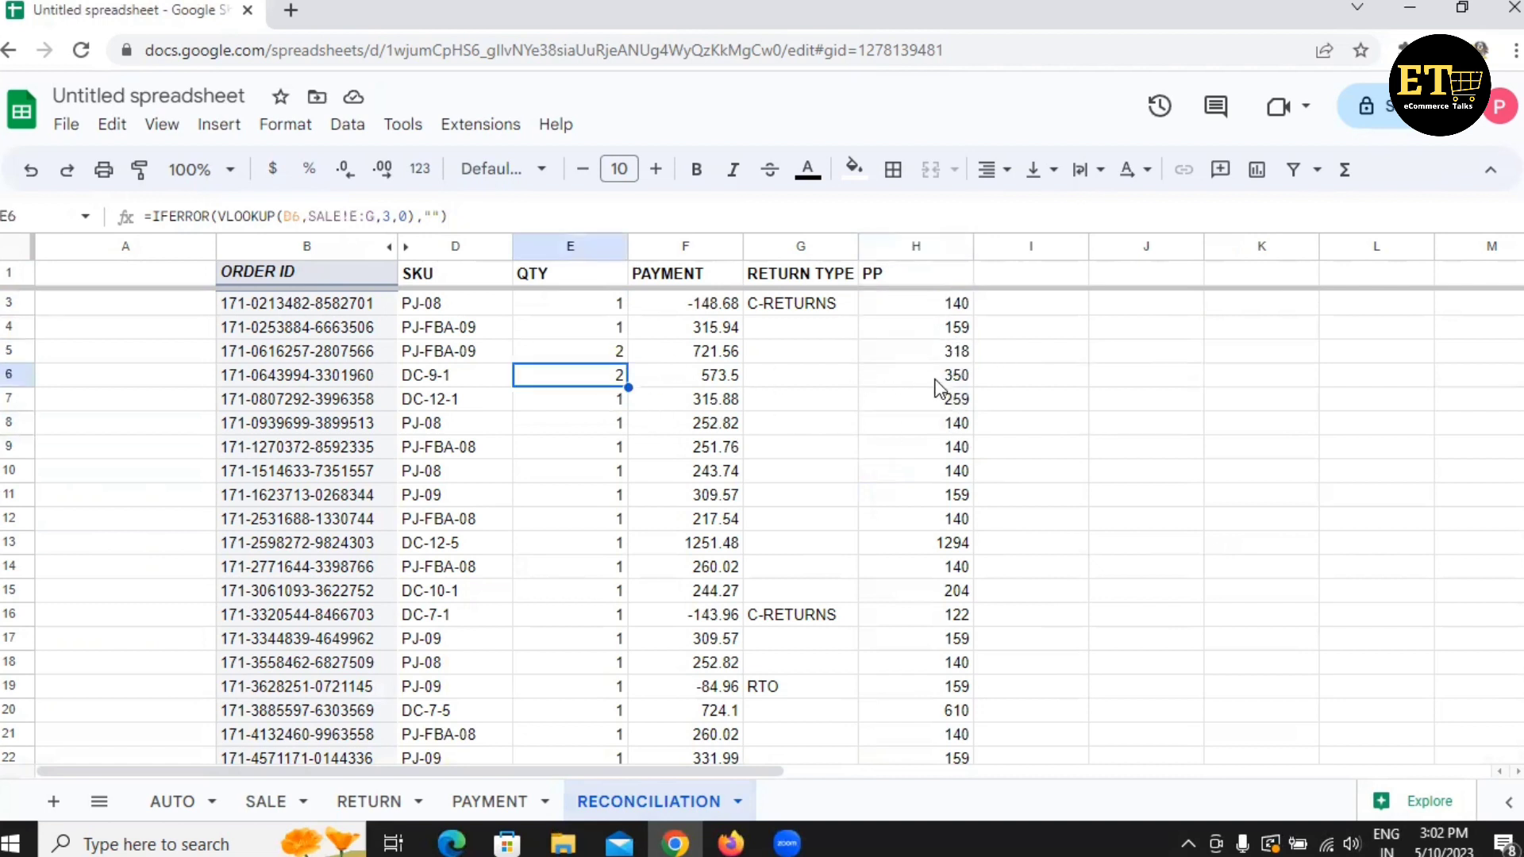
click(941, 378)
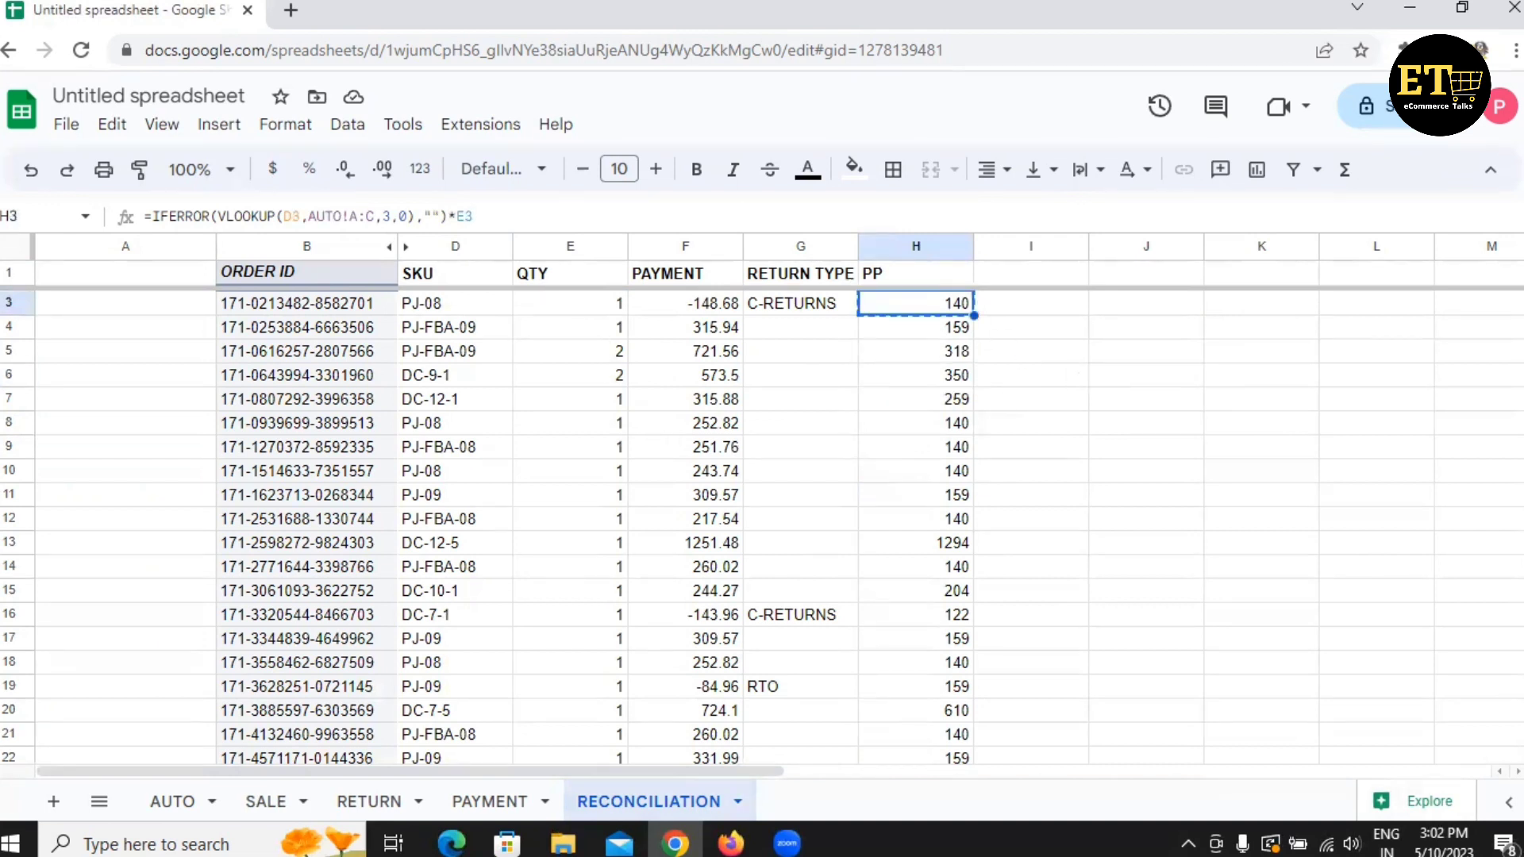
Copy the quantity-multiplied lookup formula from H3 down the PP column through H1000.
key(ctrl+shift+Down)
key(ctrl+v)
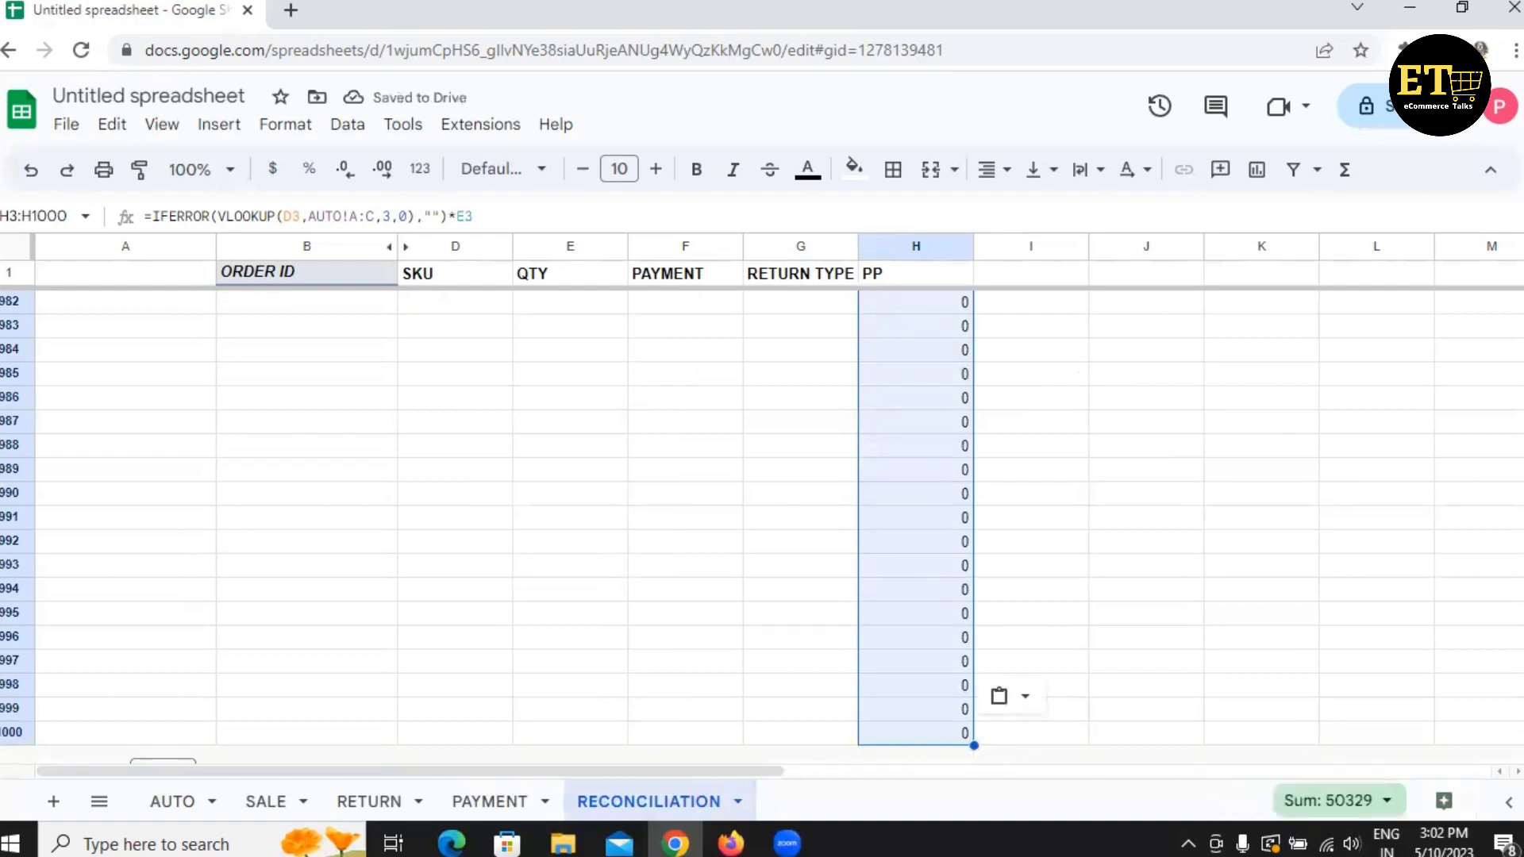
scroll(1077, 293, up, 20)
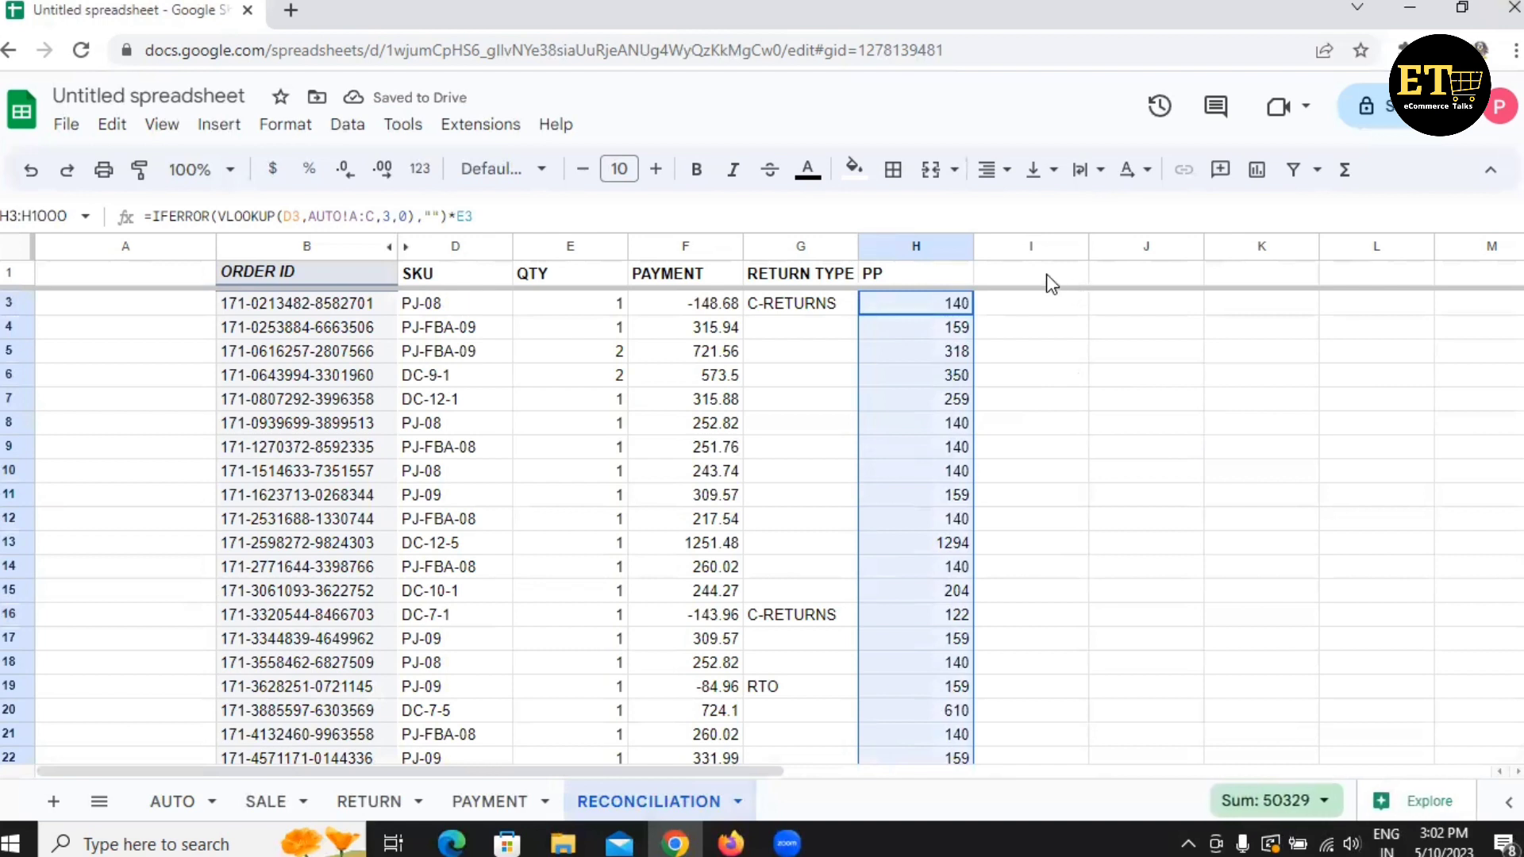
Add a P/L header in I1 and subtract PP from PAYMENT in I3 with =F3-H3.
click(1046, 274)
text(P/L)
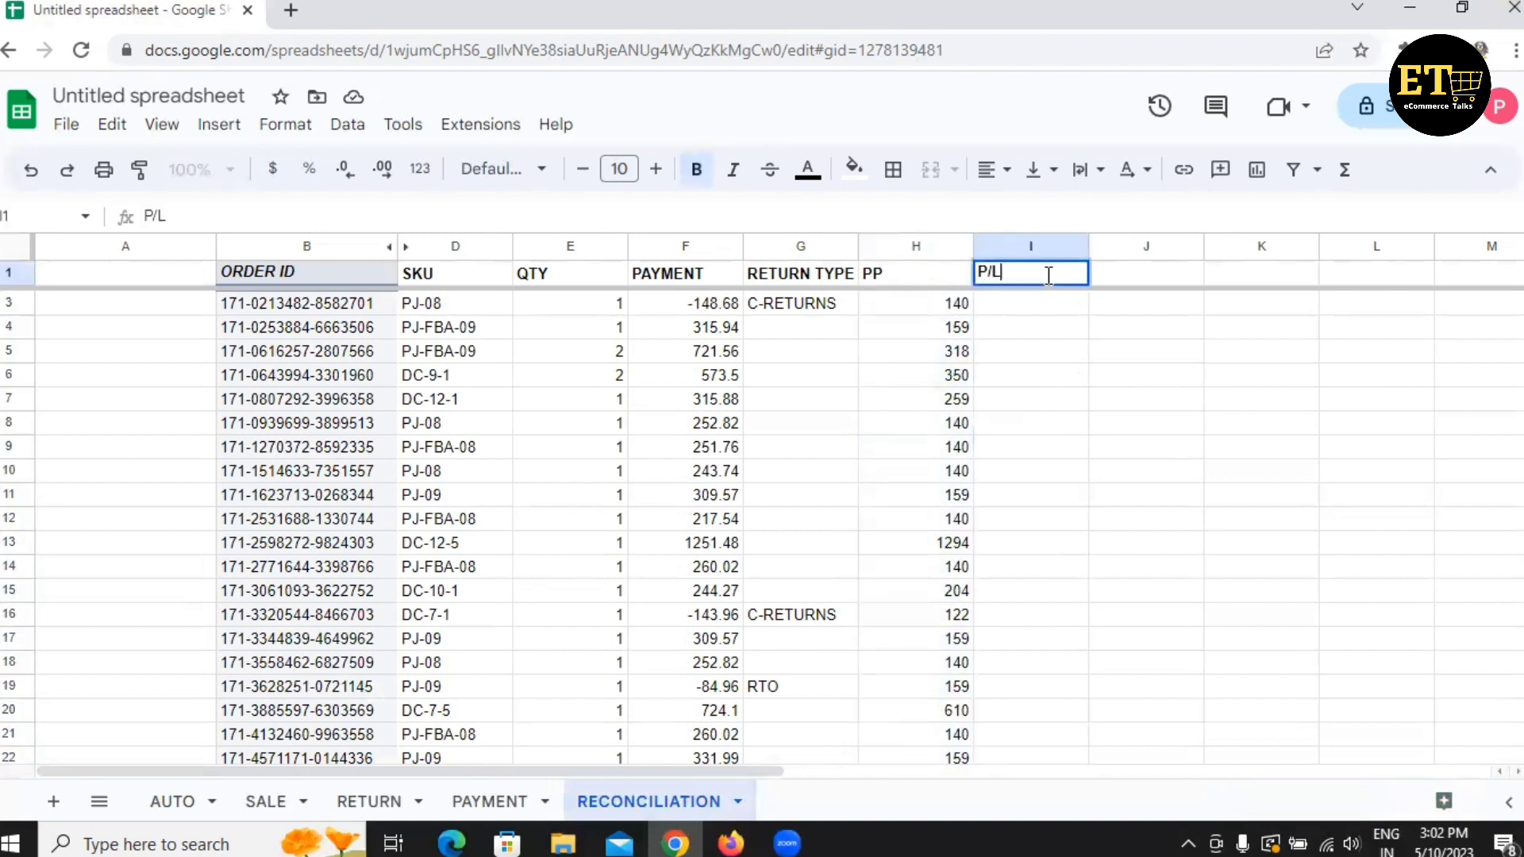
click(1001, 293)
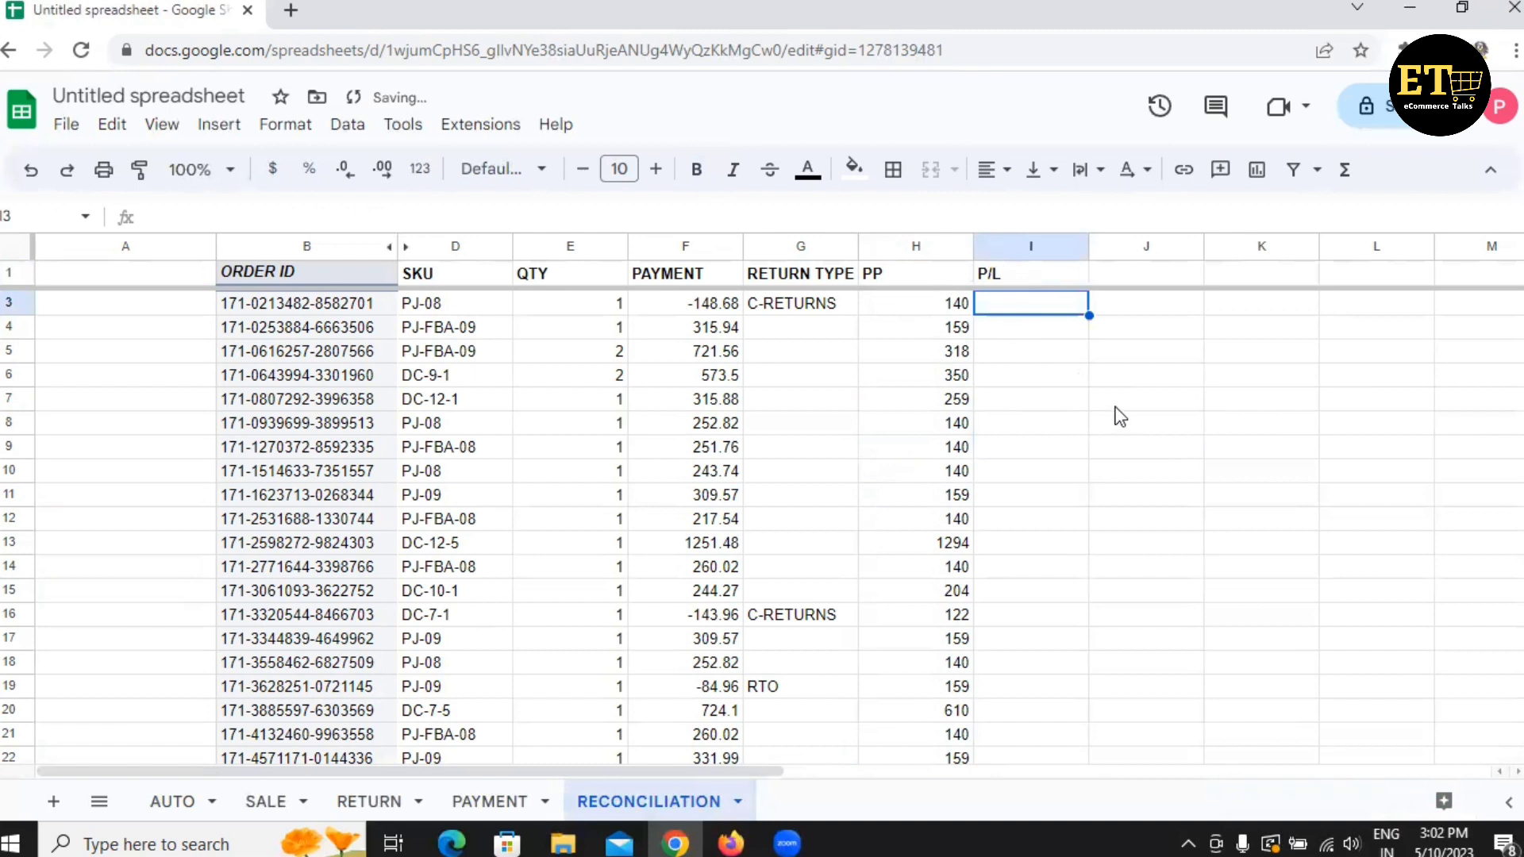
text(=)
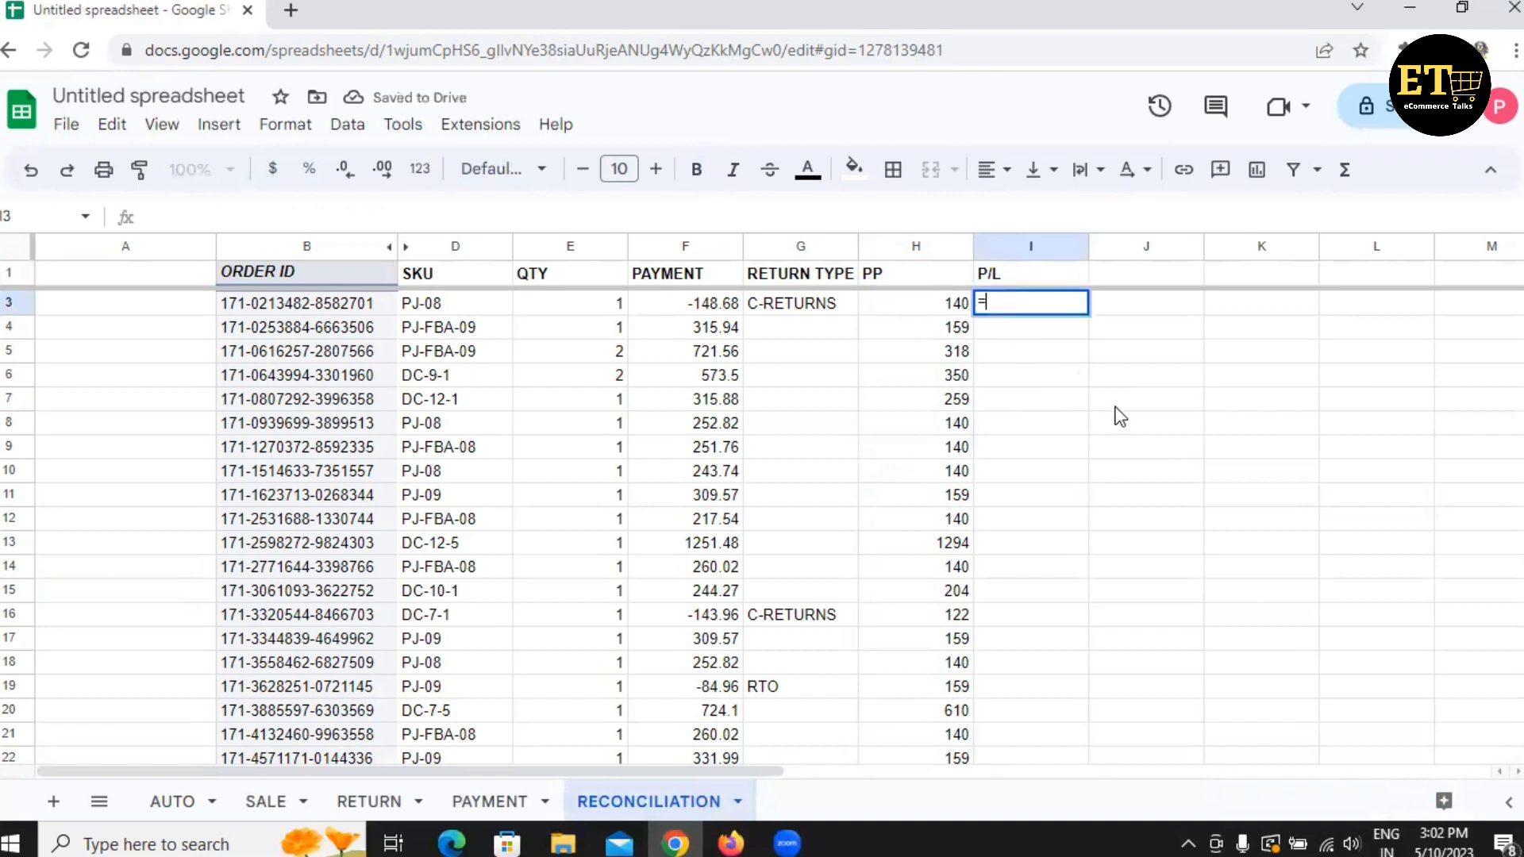
click(699, 307)
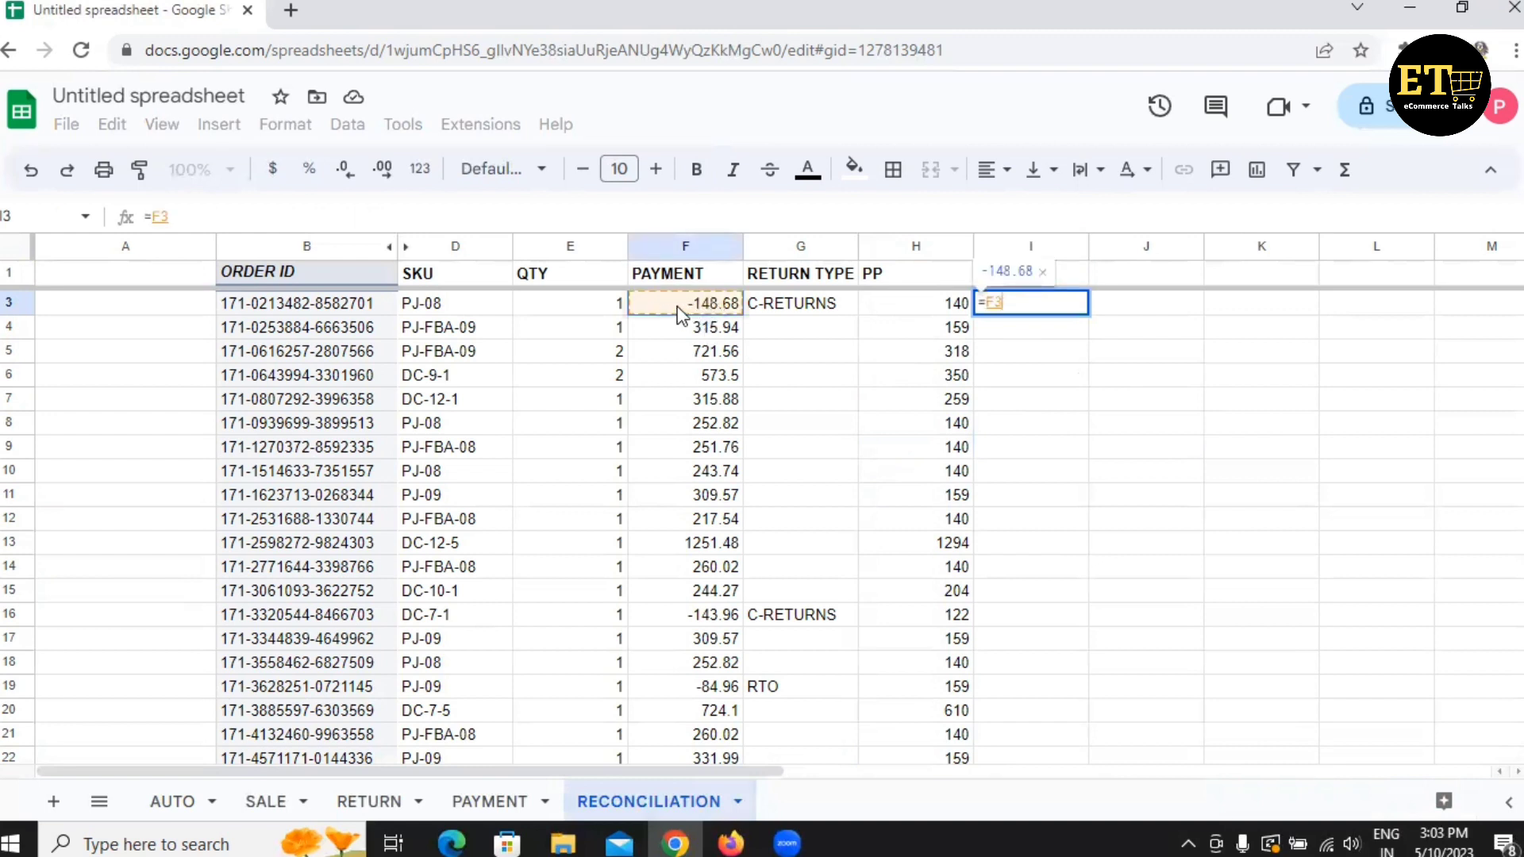
text(-)
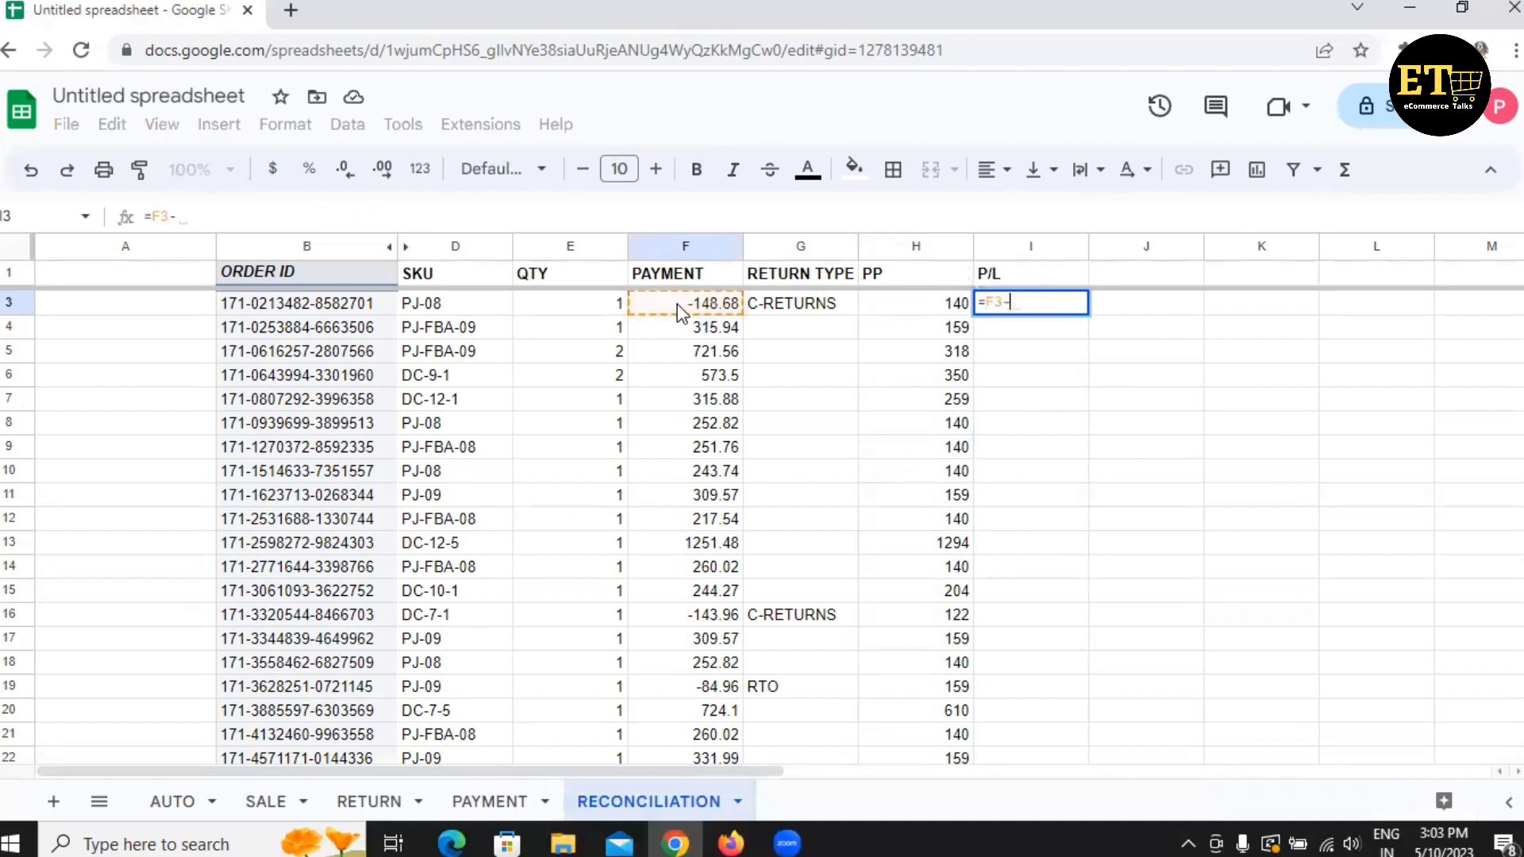
click(886, 307)
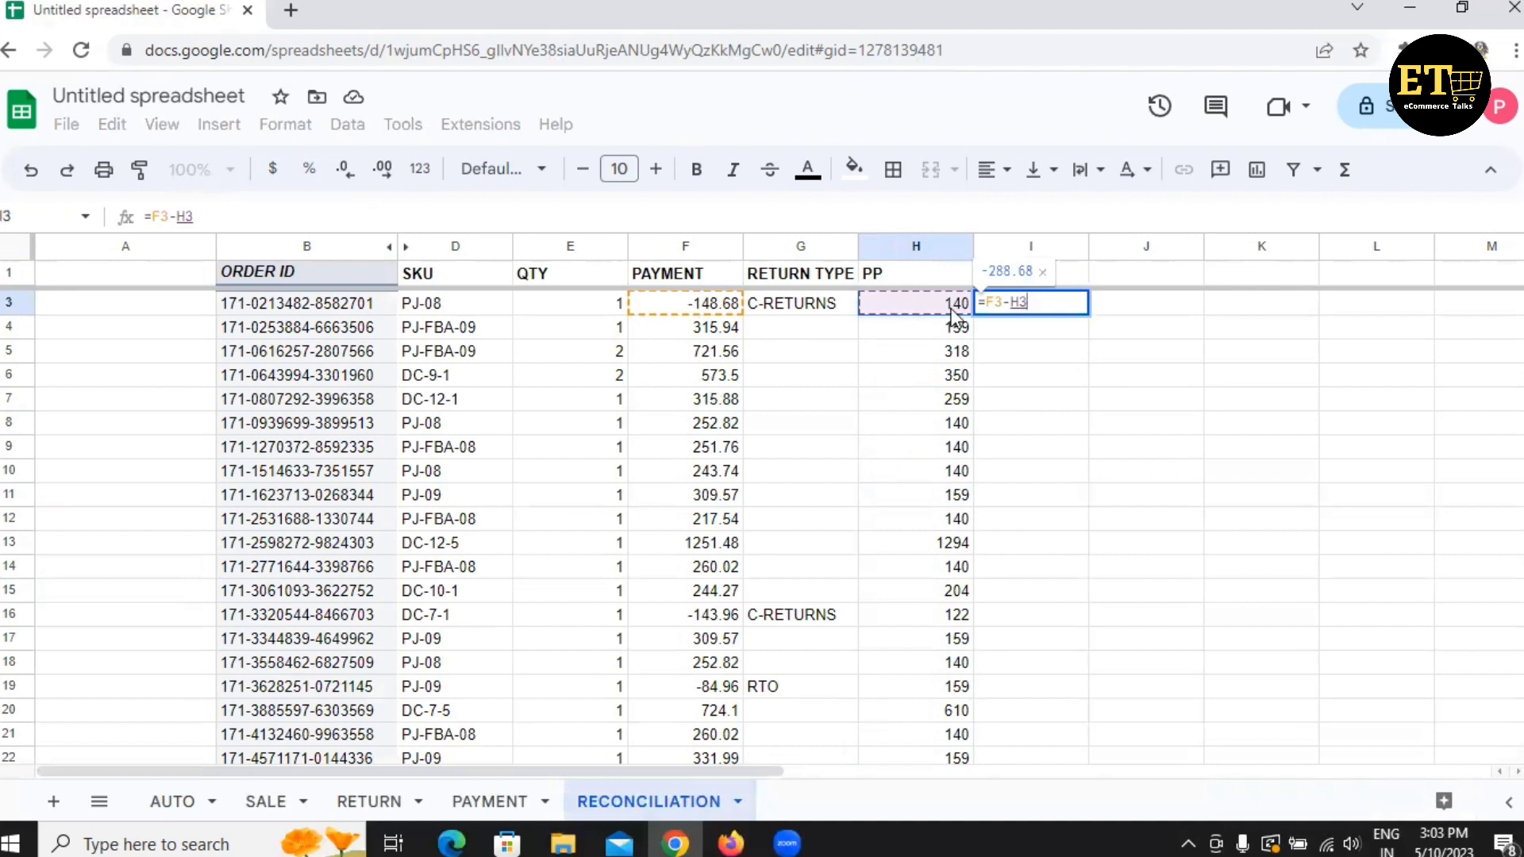
key(Return)
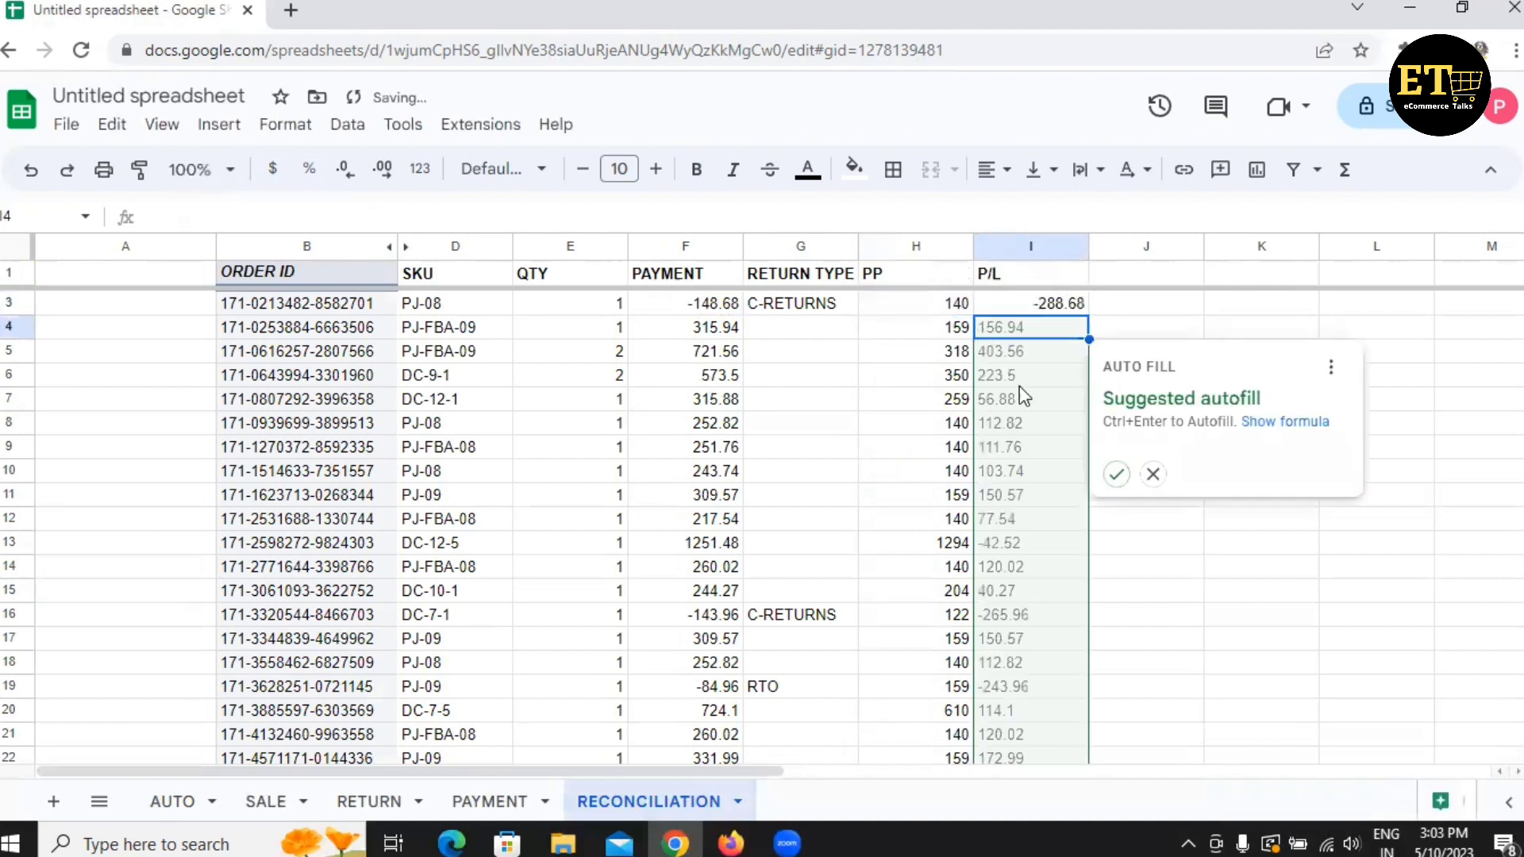
Fill the P/L formula from I3 down the column through I1000.
click(1115, 475)
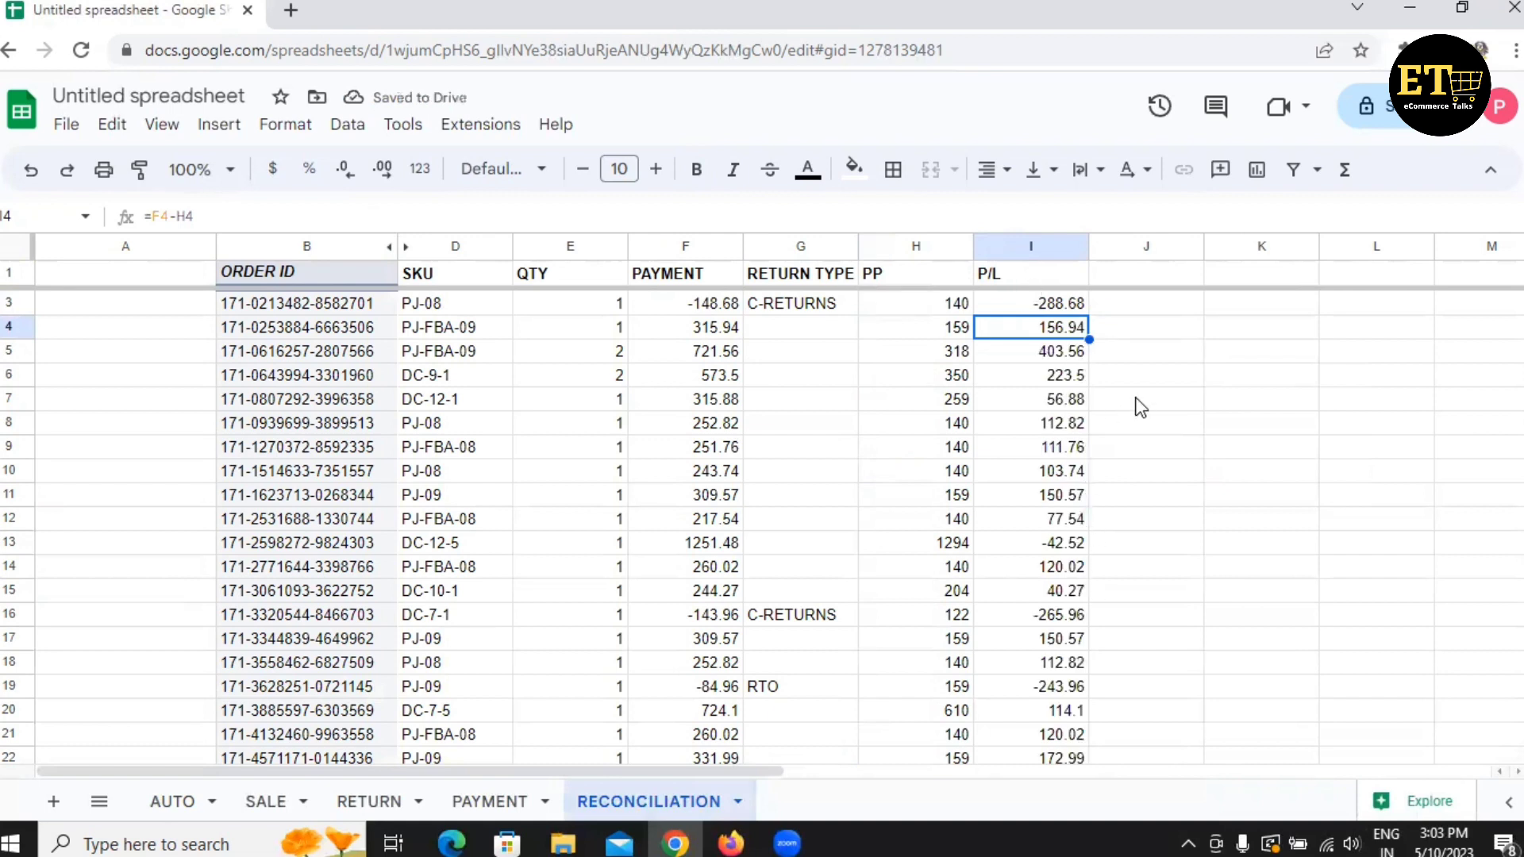
click(1023, 310)
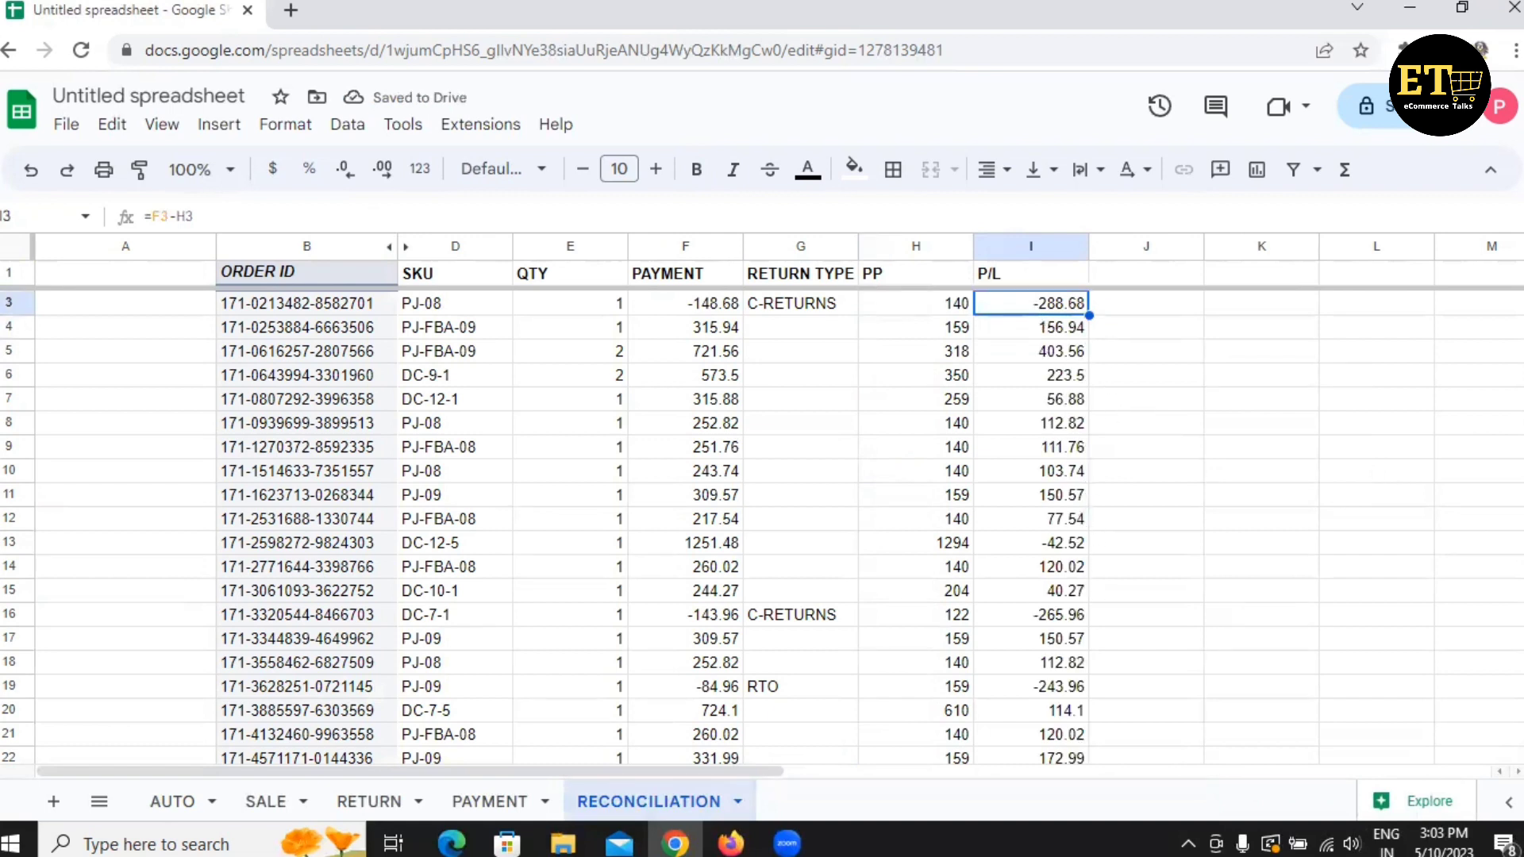
key(ctrl+shift+Down)
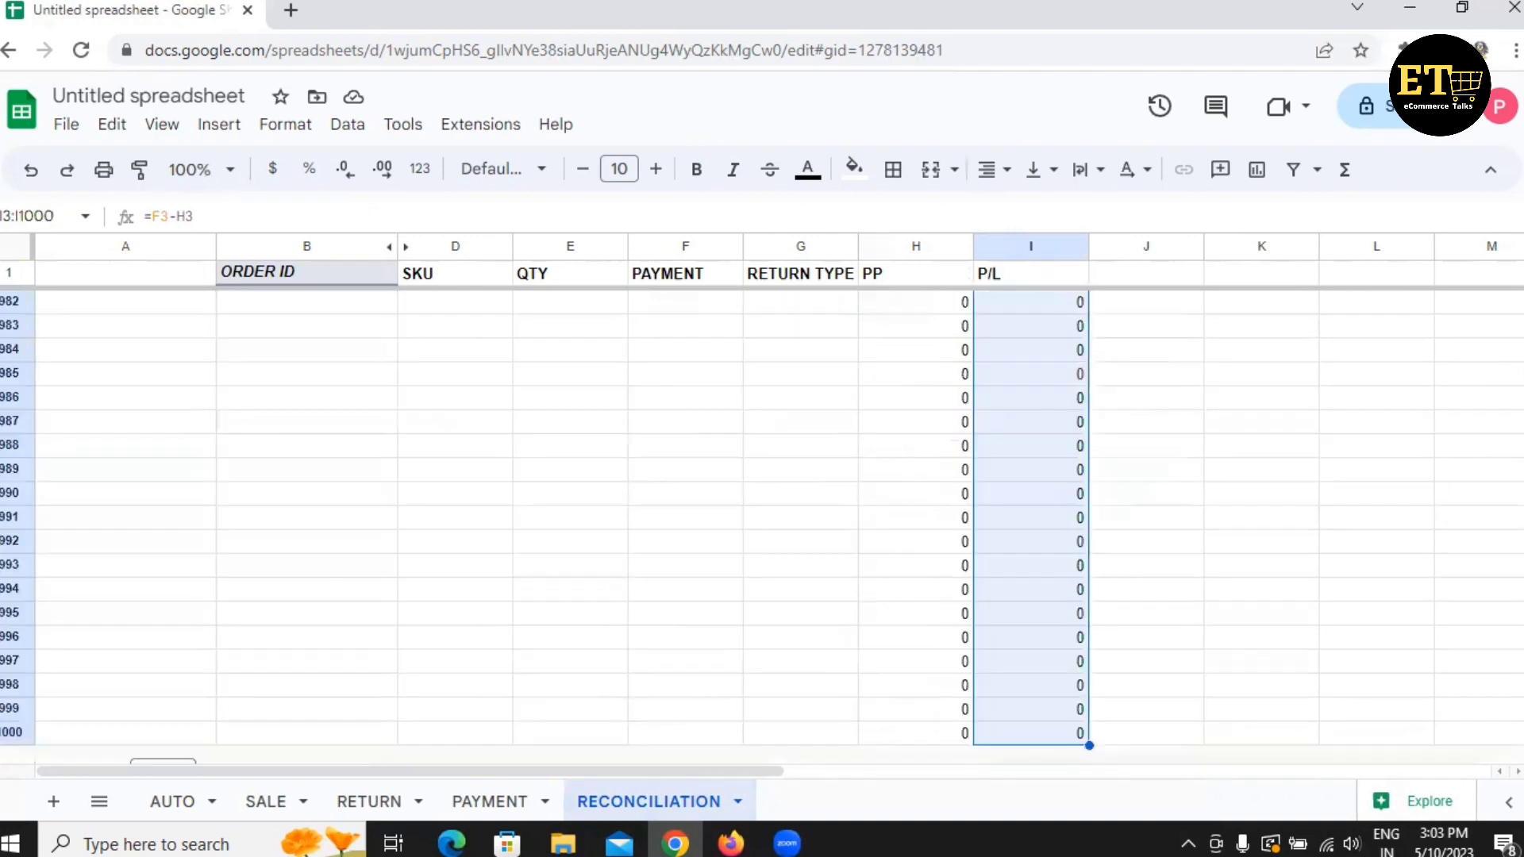
key(ctrl+v)
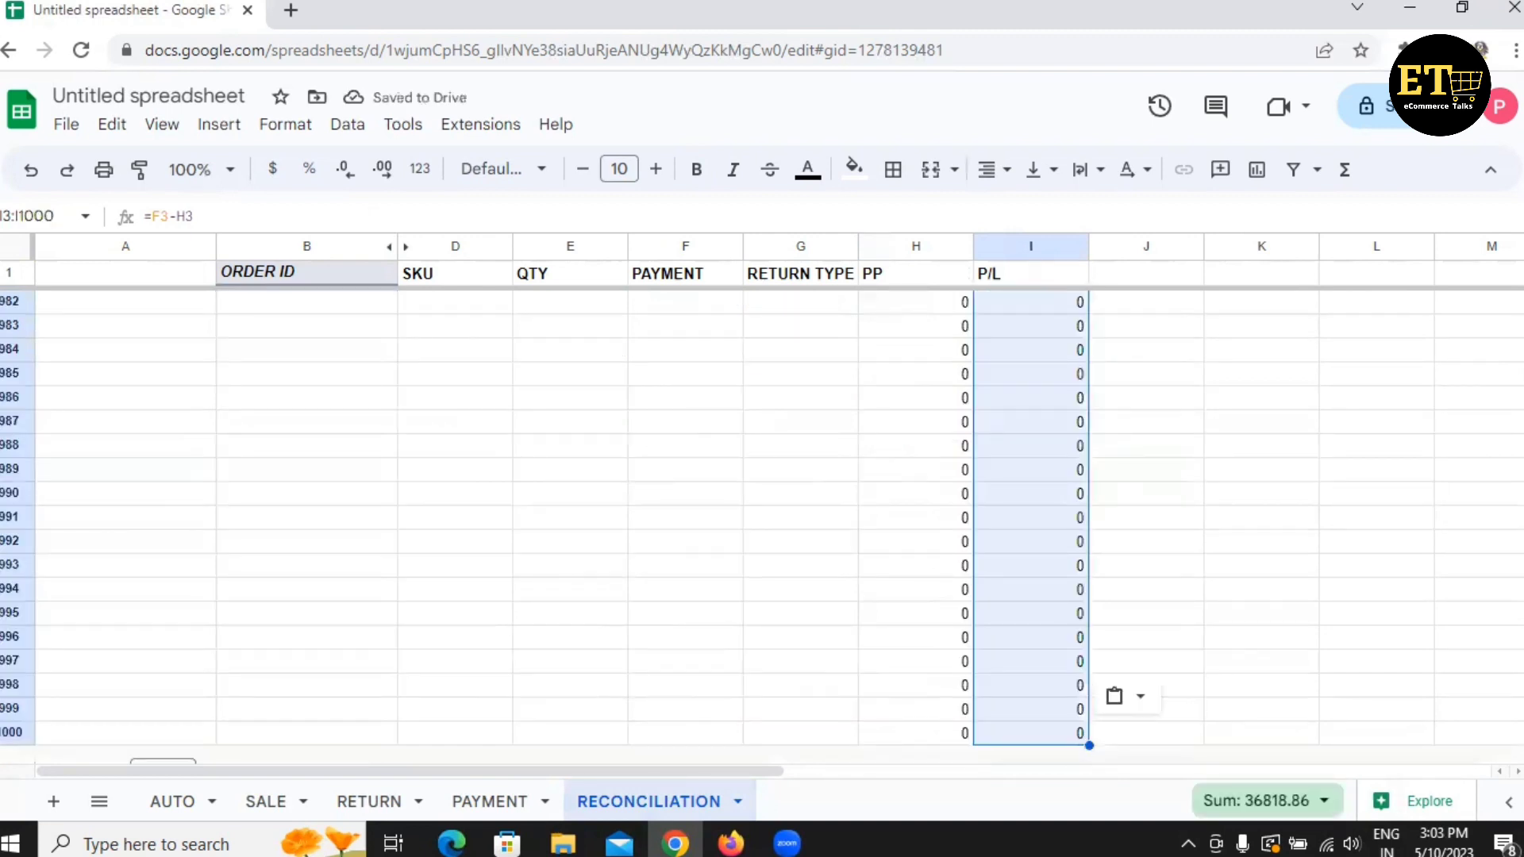
Review the P/L formulas and results row by row from the top of column I down to row 16.
key(ctrl+Up)
key(Down)
key(Down)
key(Down)
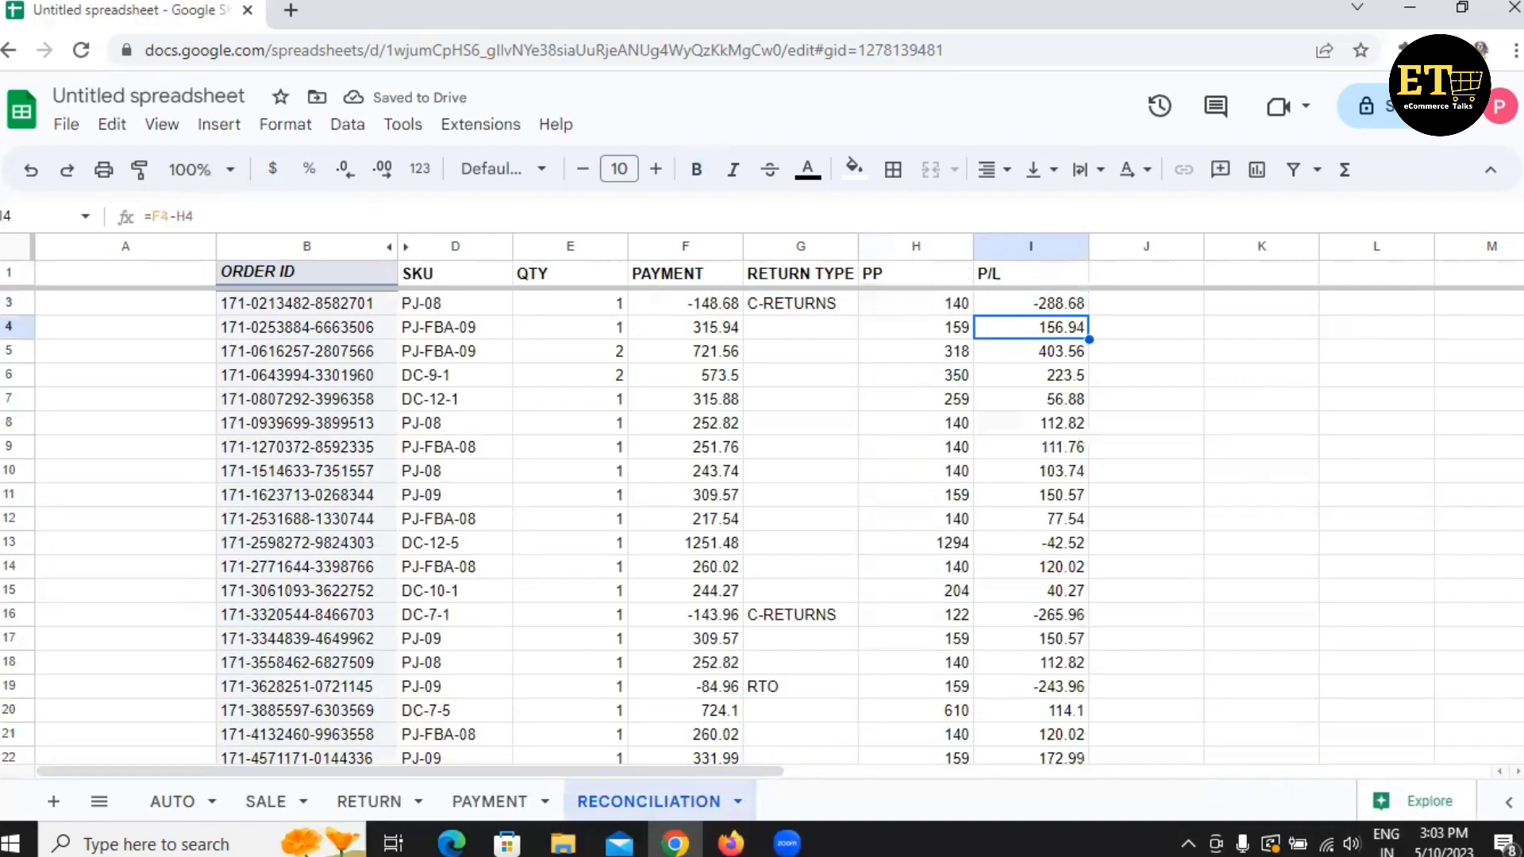
key(Down)
key(Down)
key(Down)
key(Down)
key(Down)
key(Down)
key(Down)
key(Down)
key(Down)
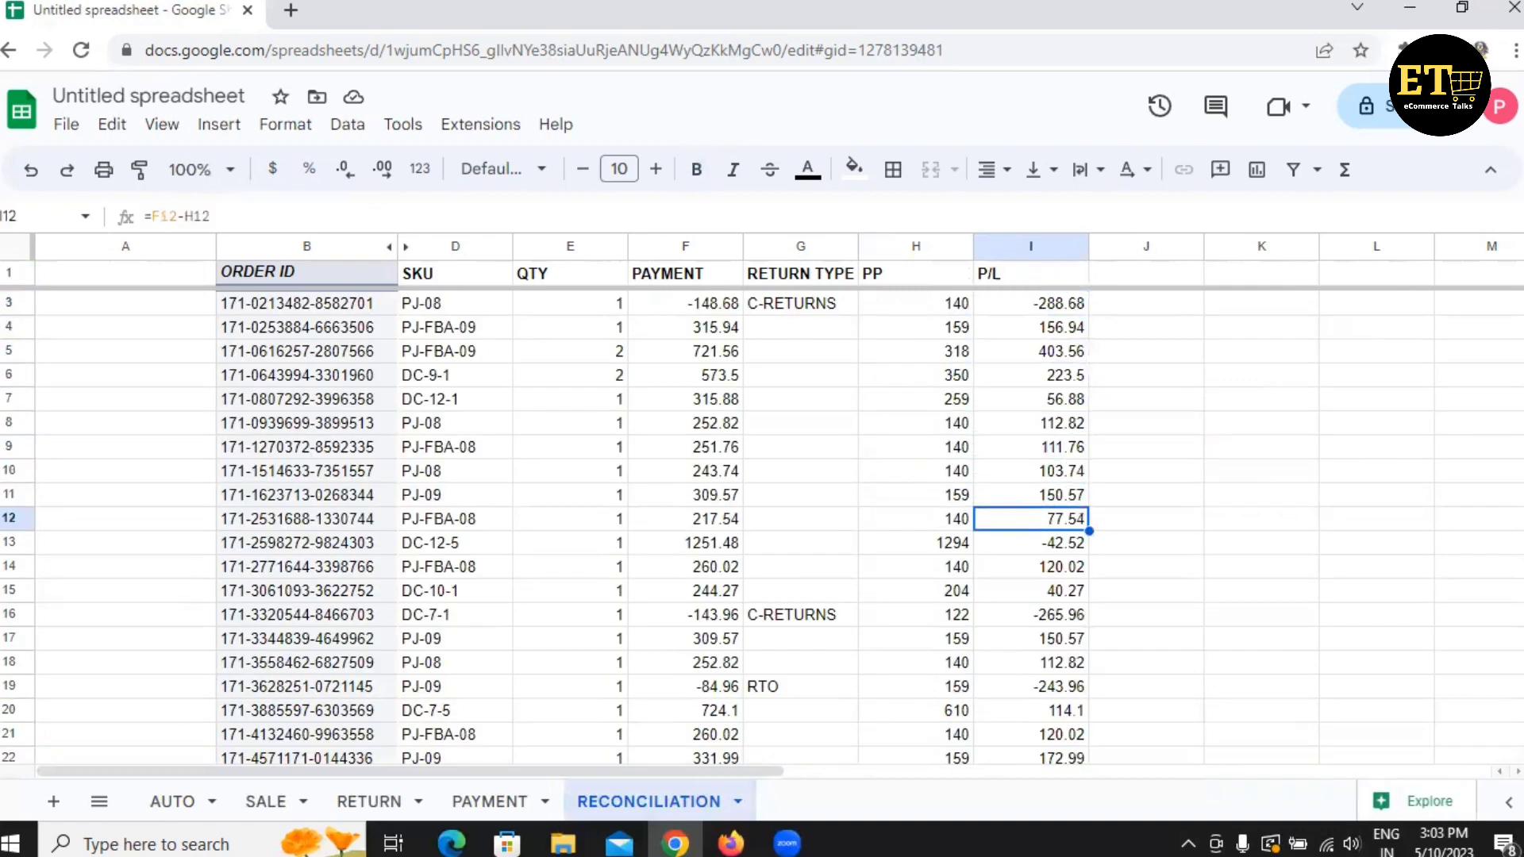
key(Down)
key(Down)
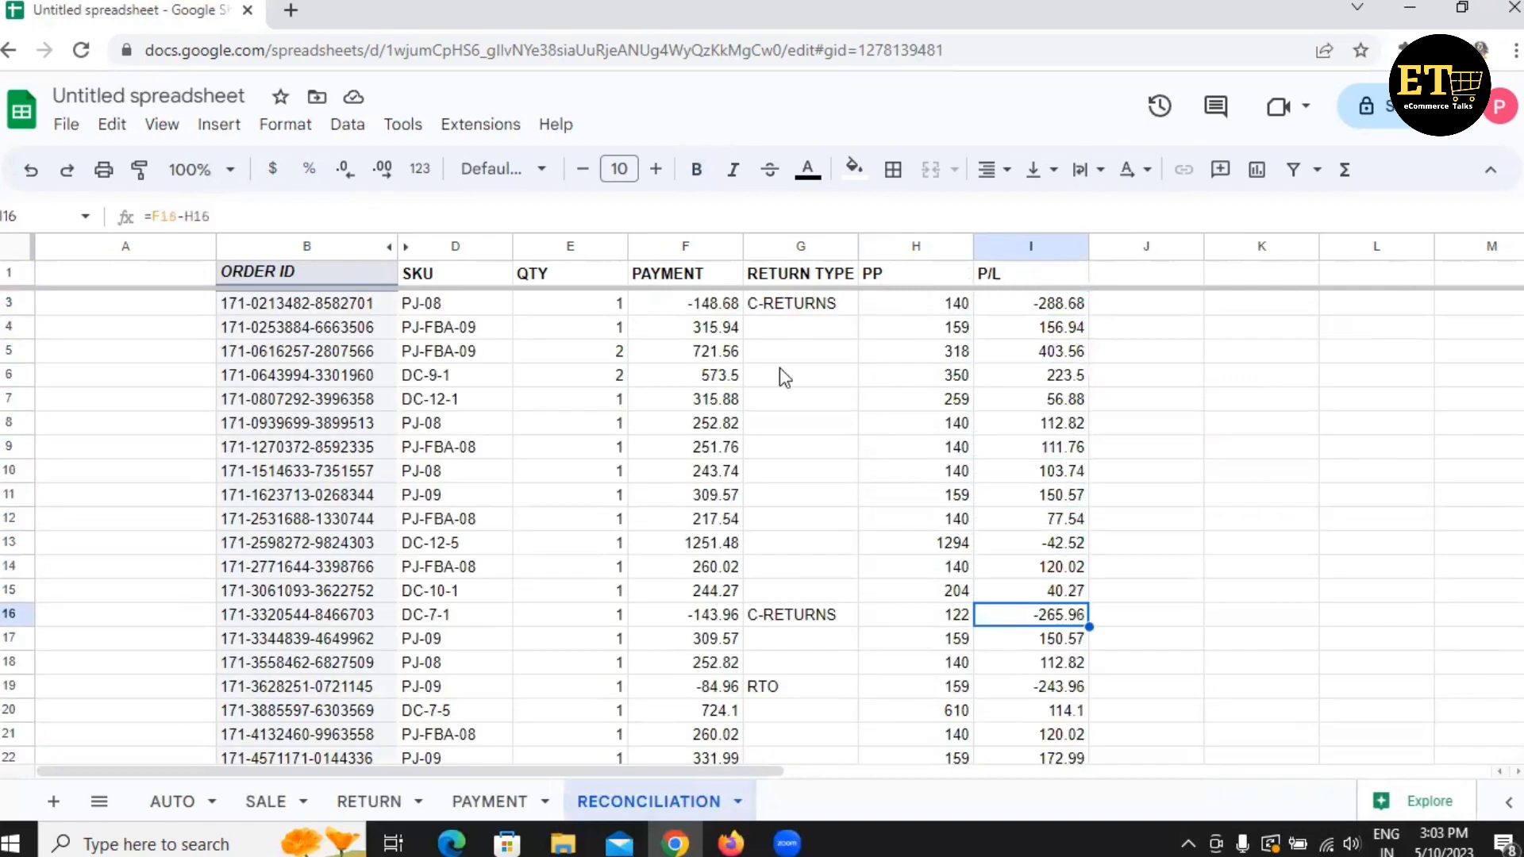
Compare the payment, return type, PP and P/L cells of the C-RETURNS orders in rows 3 and 16.
click(798, 307)
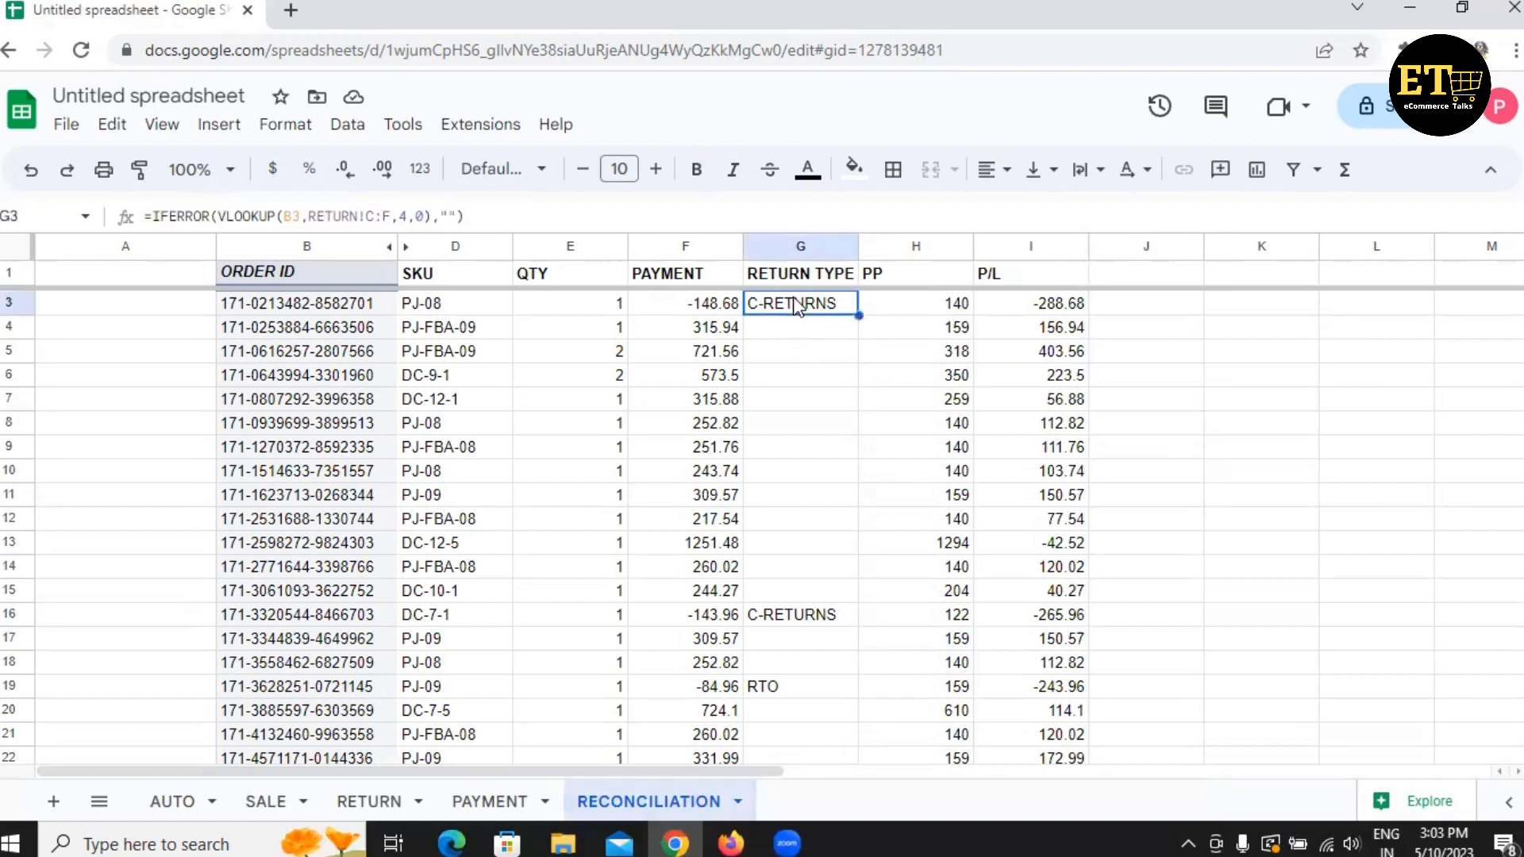
key(Left)
key(Right)
key(Right)
key(Right)
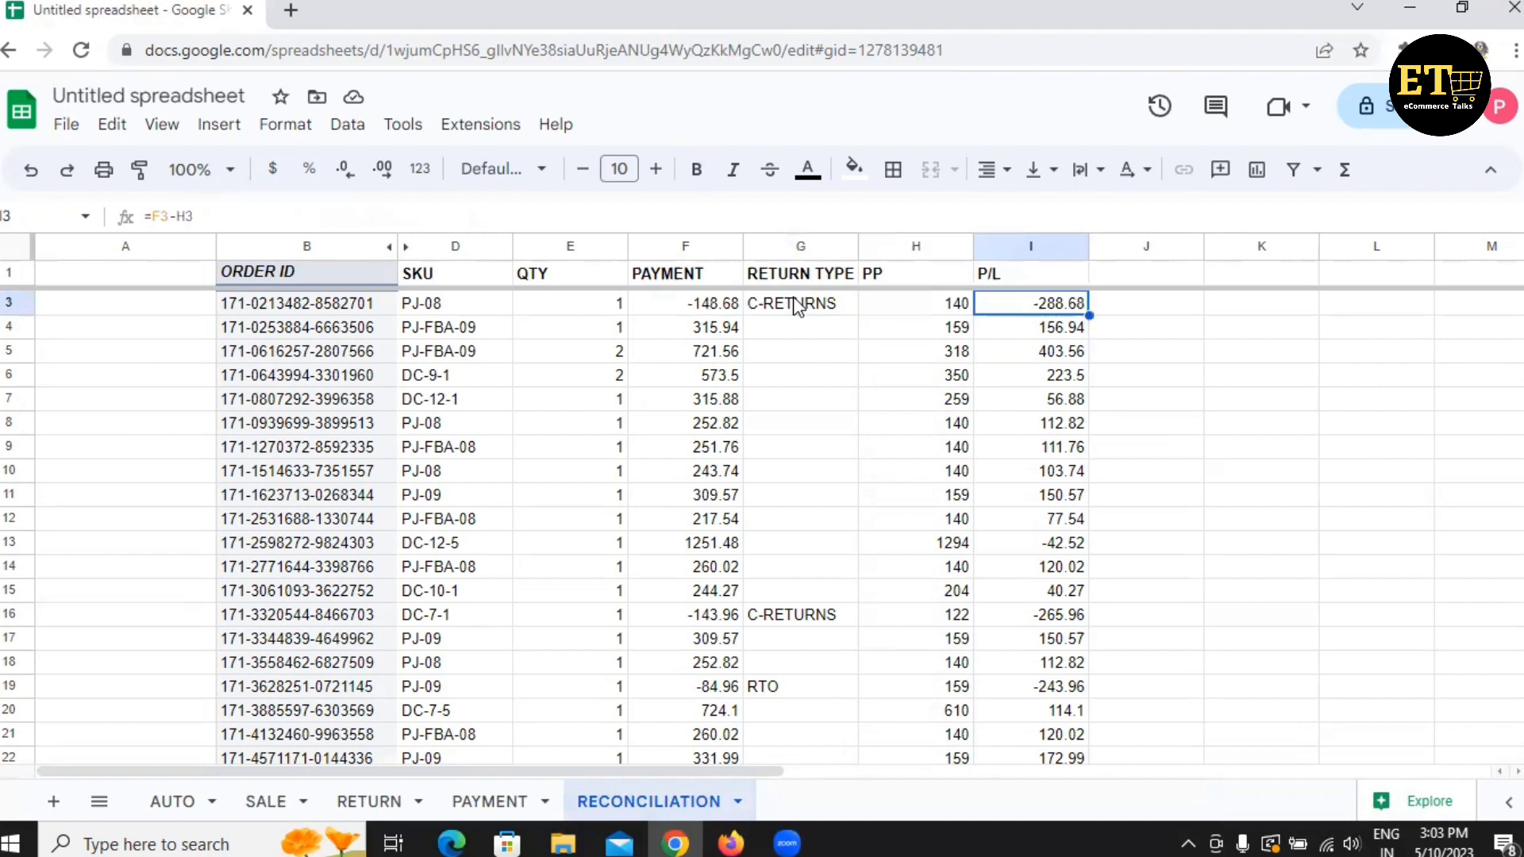
click(718, 309)
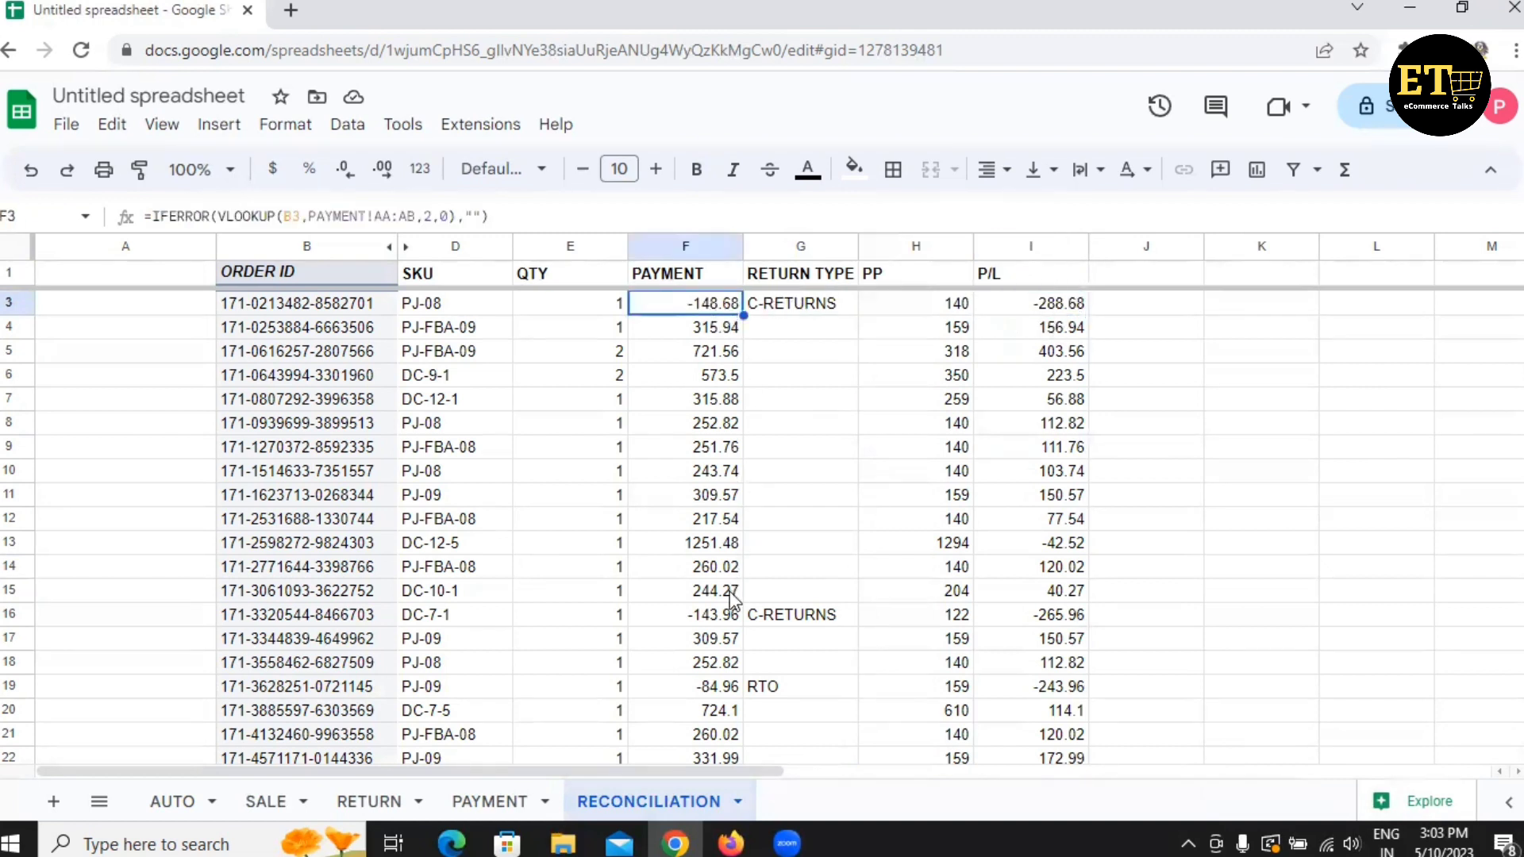
click(719, 618)
click(1046, 620)
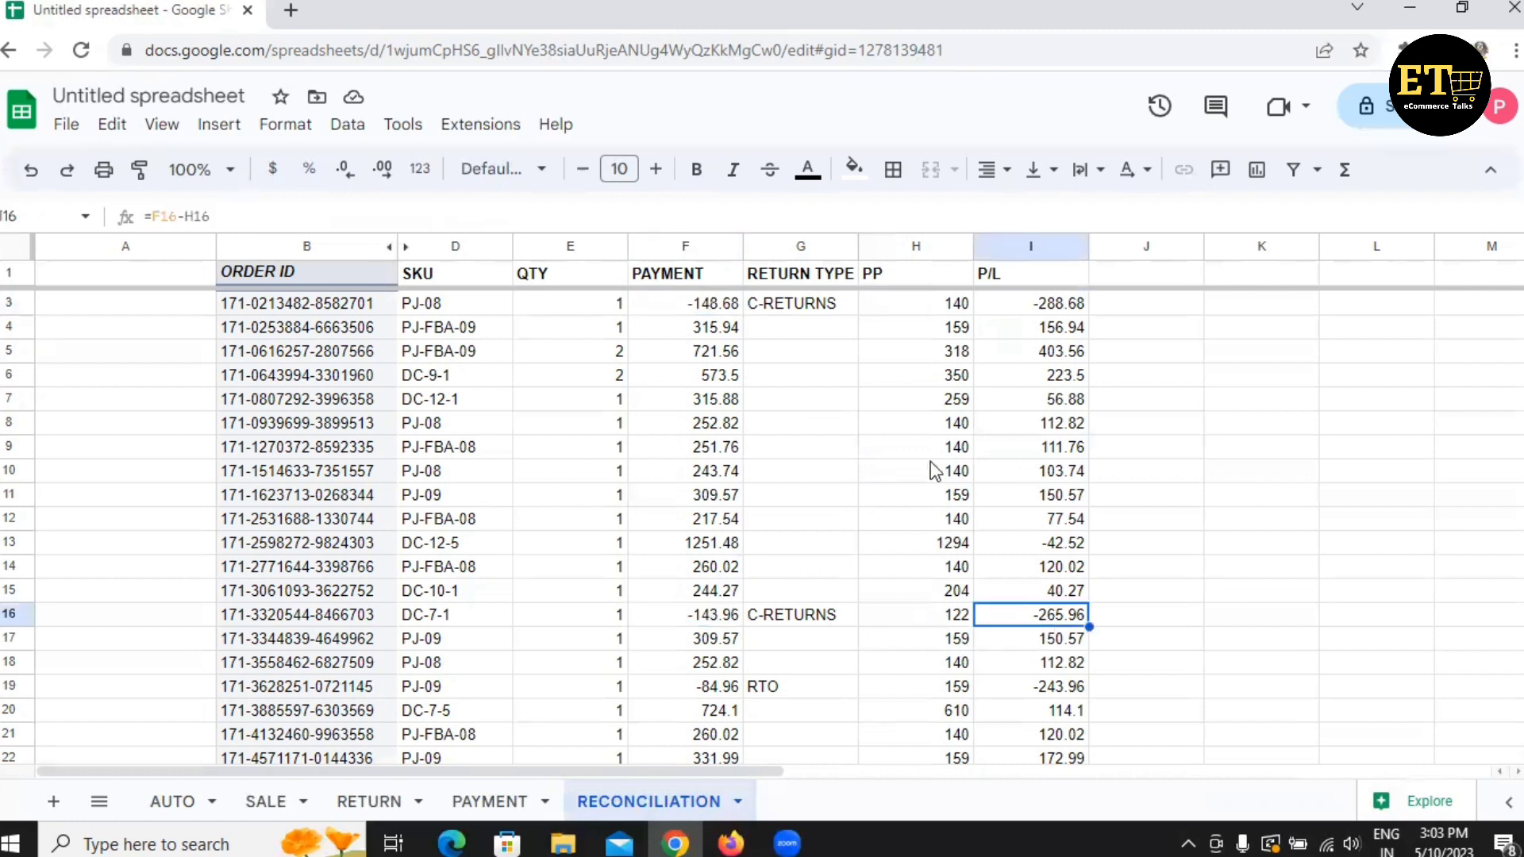
click(724, 311)
click(923, 311)
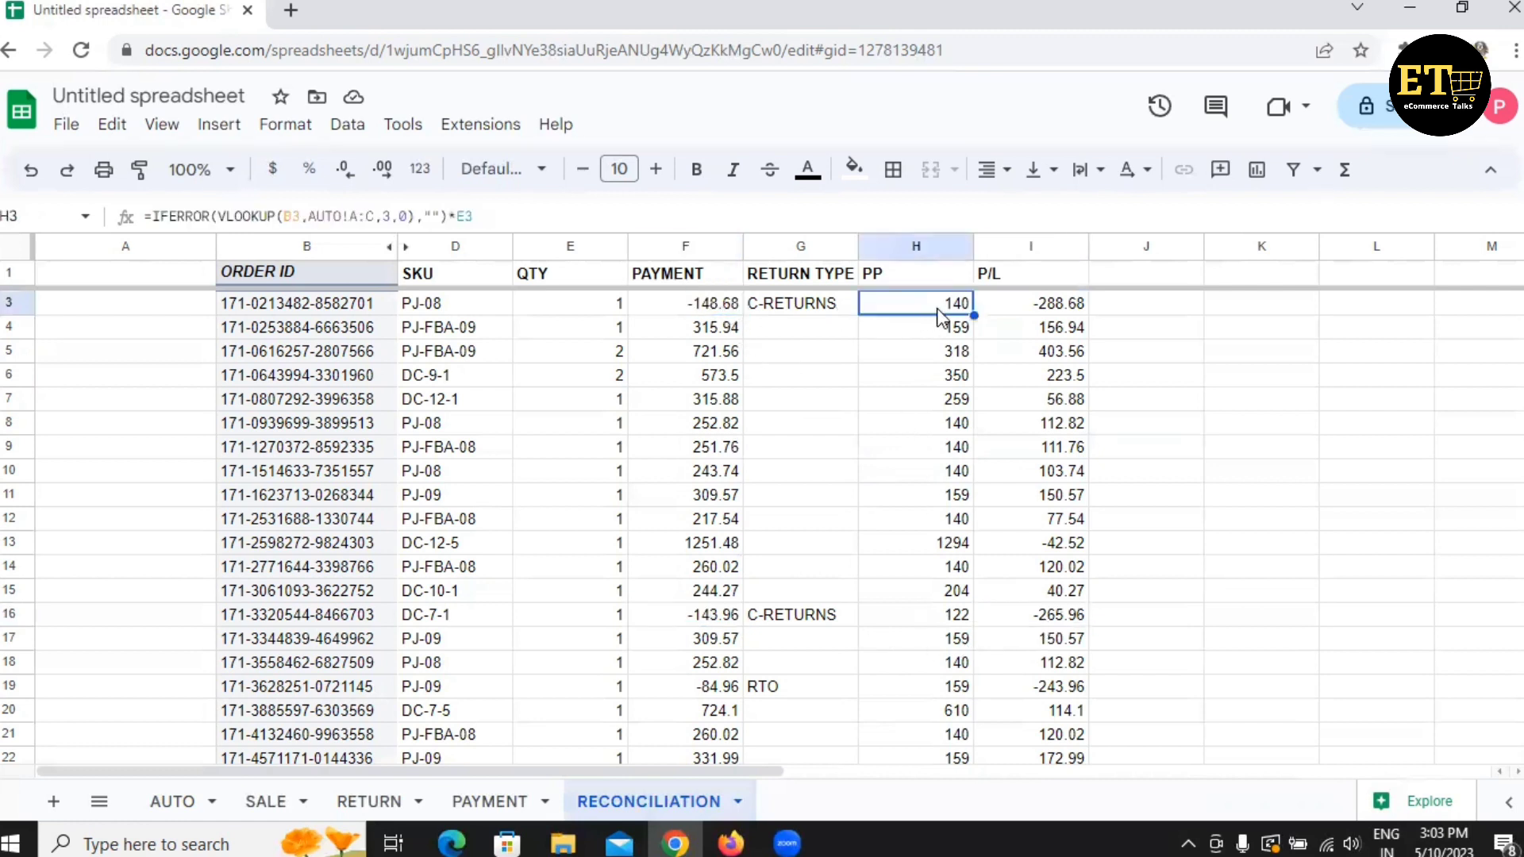
click(1058, 310)
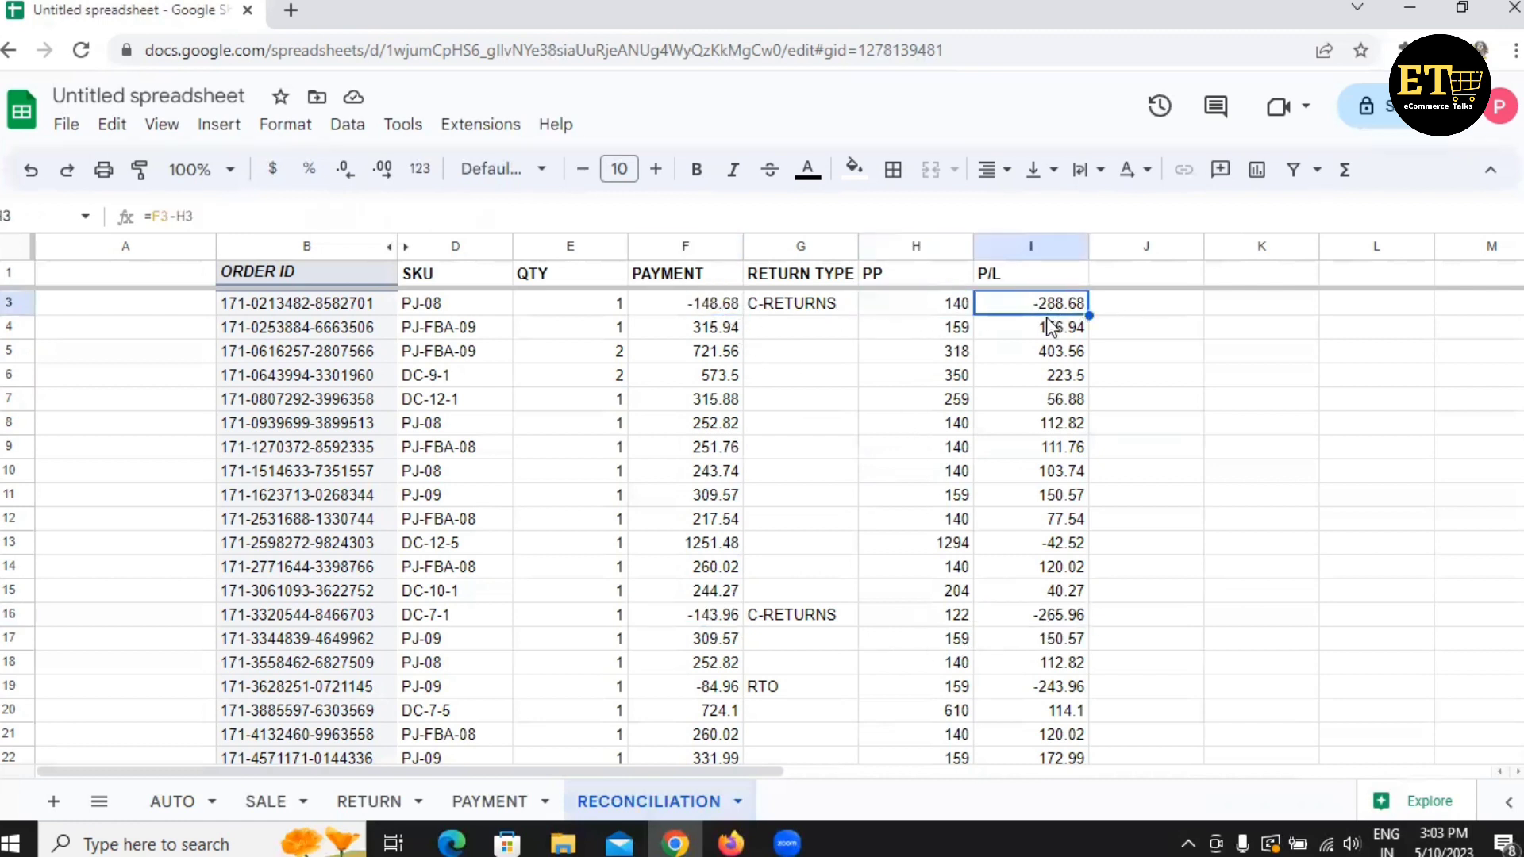
Check the payment, return type and PP in row 3, the RTO entry in G19 and the PP formula in H20.
click(701, 316)
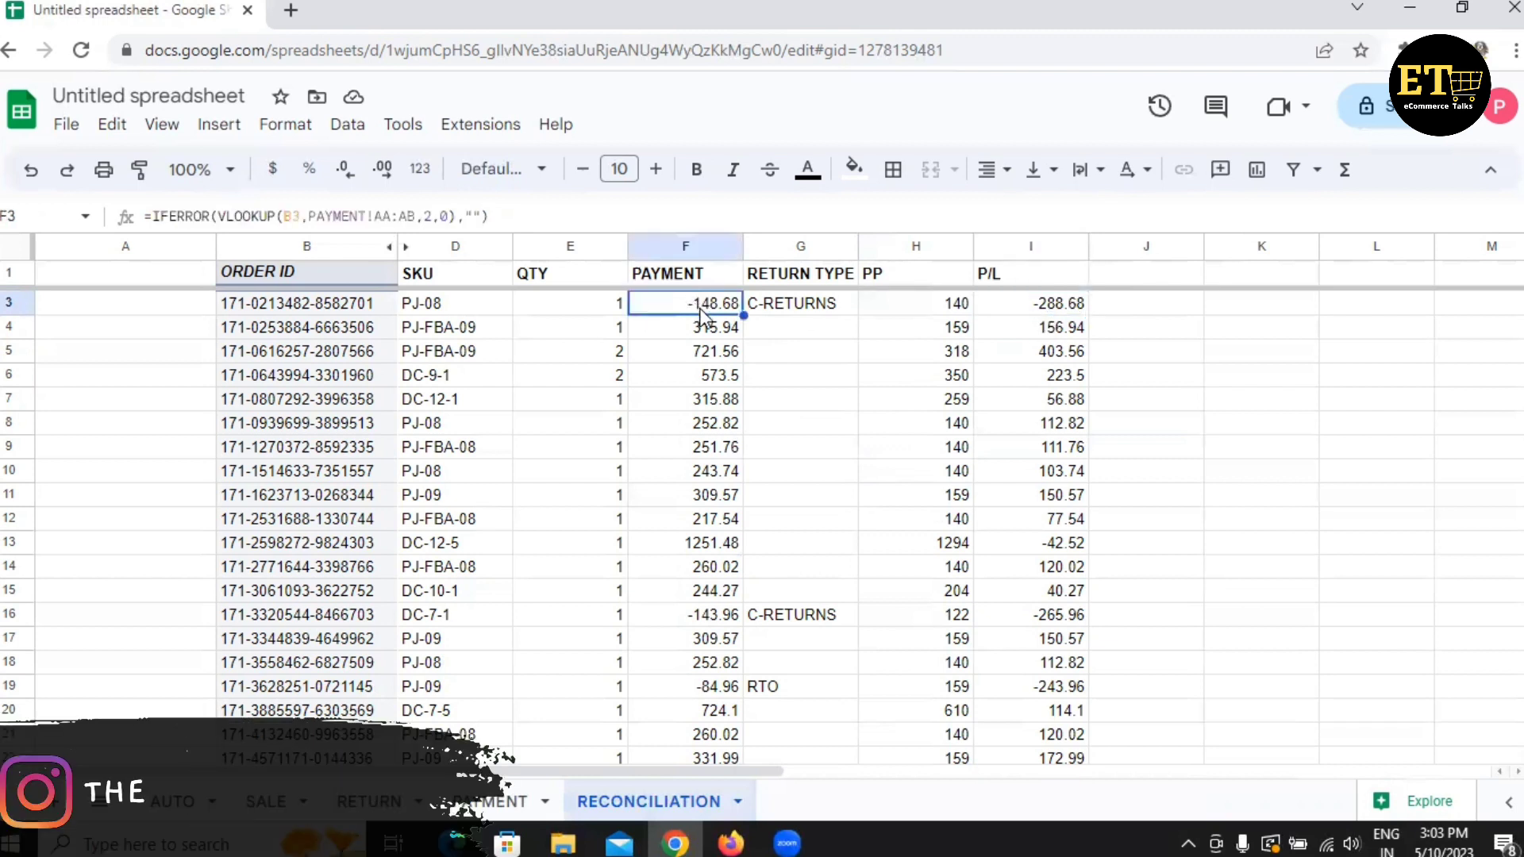
click(946, 306)
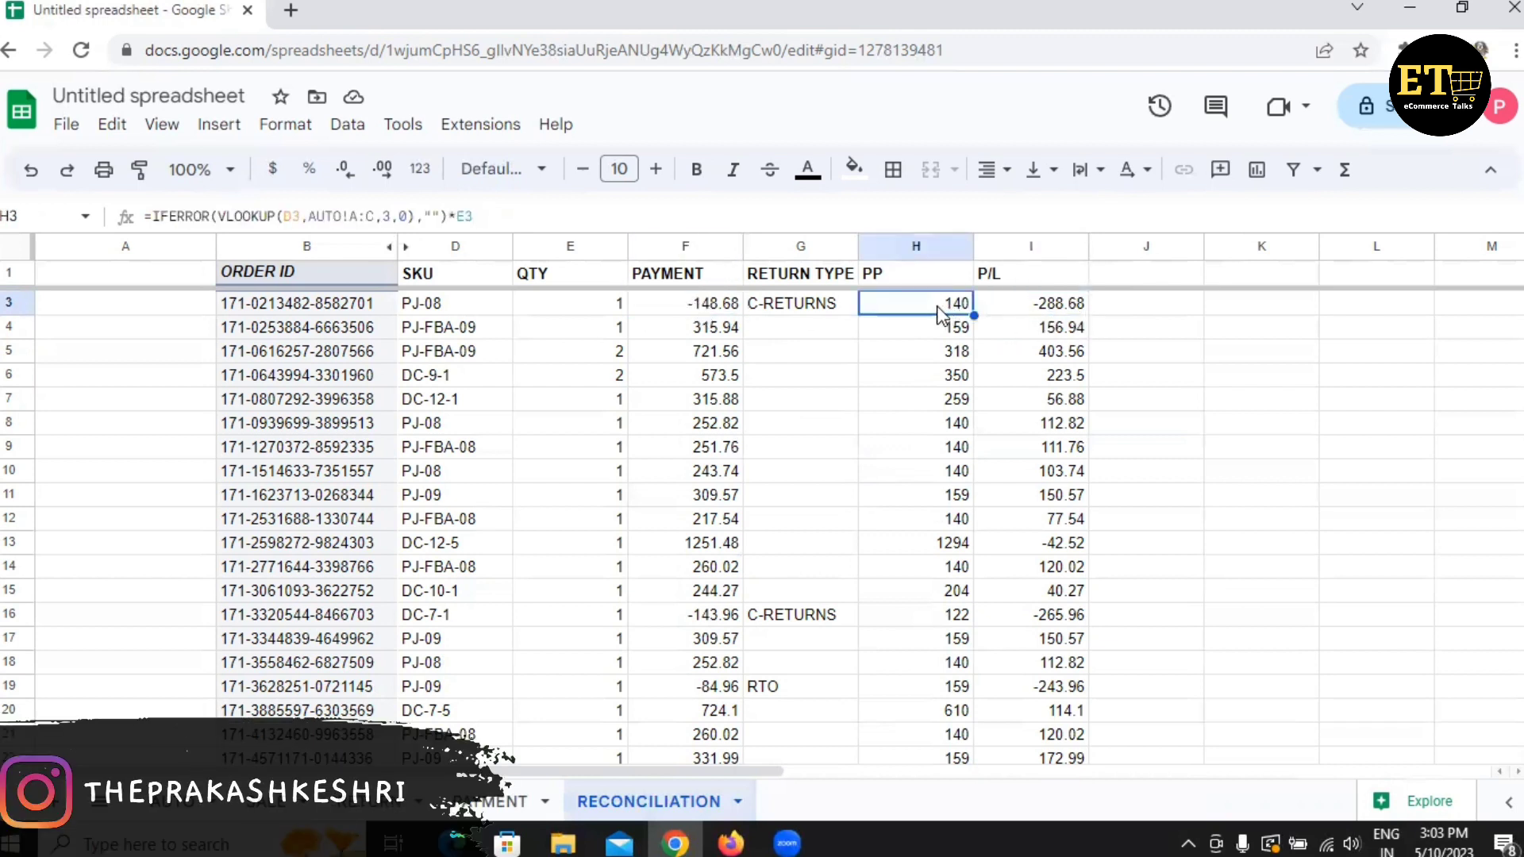
click(793, 310)
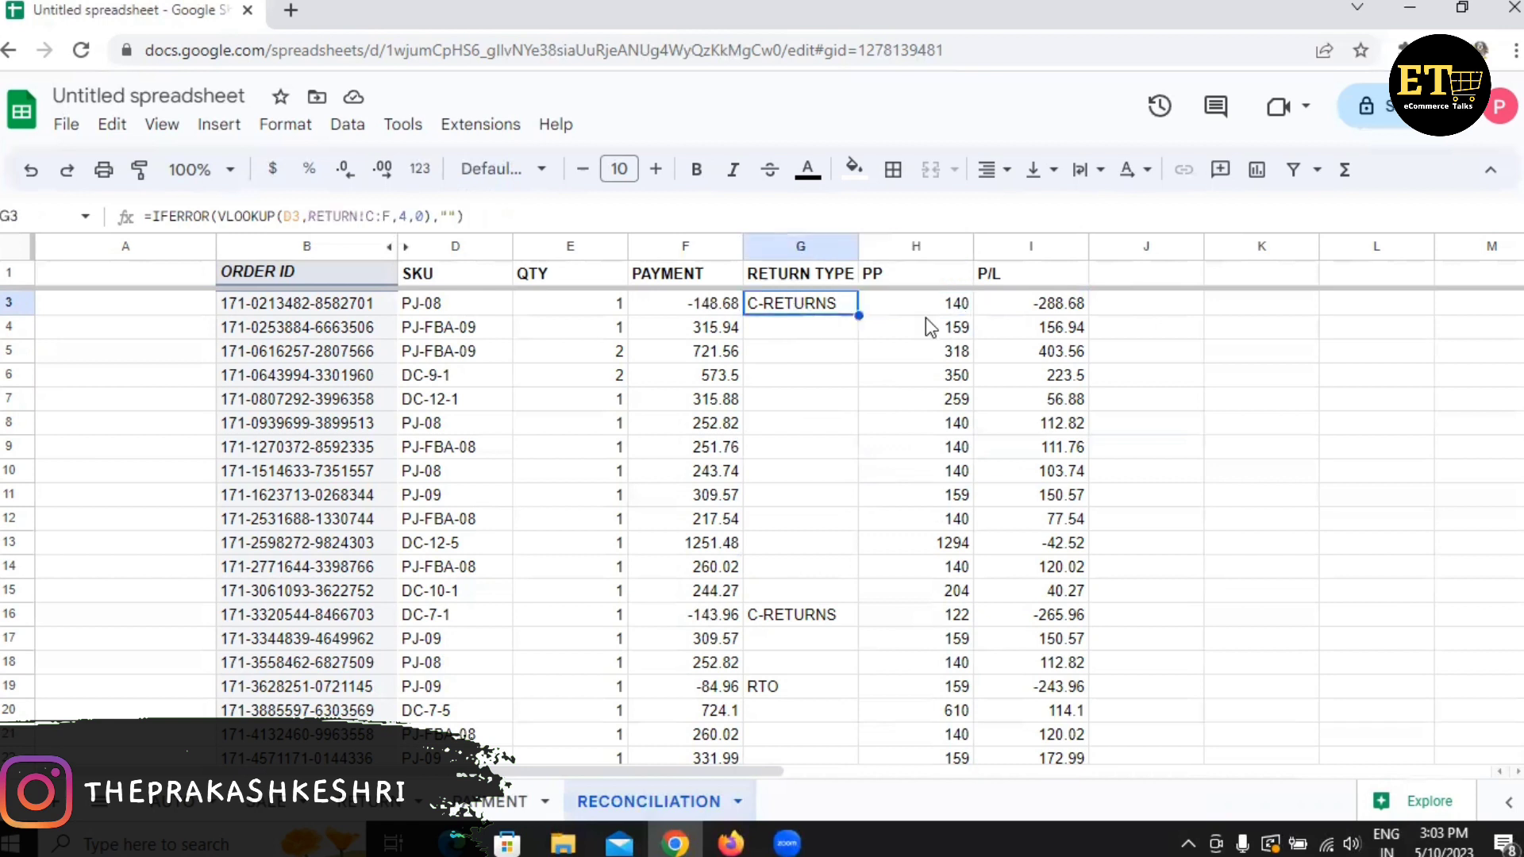
click(939, 313)
click(809, 687)
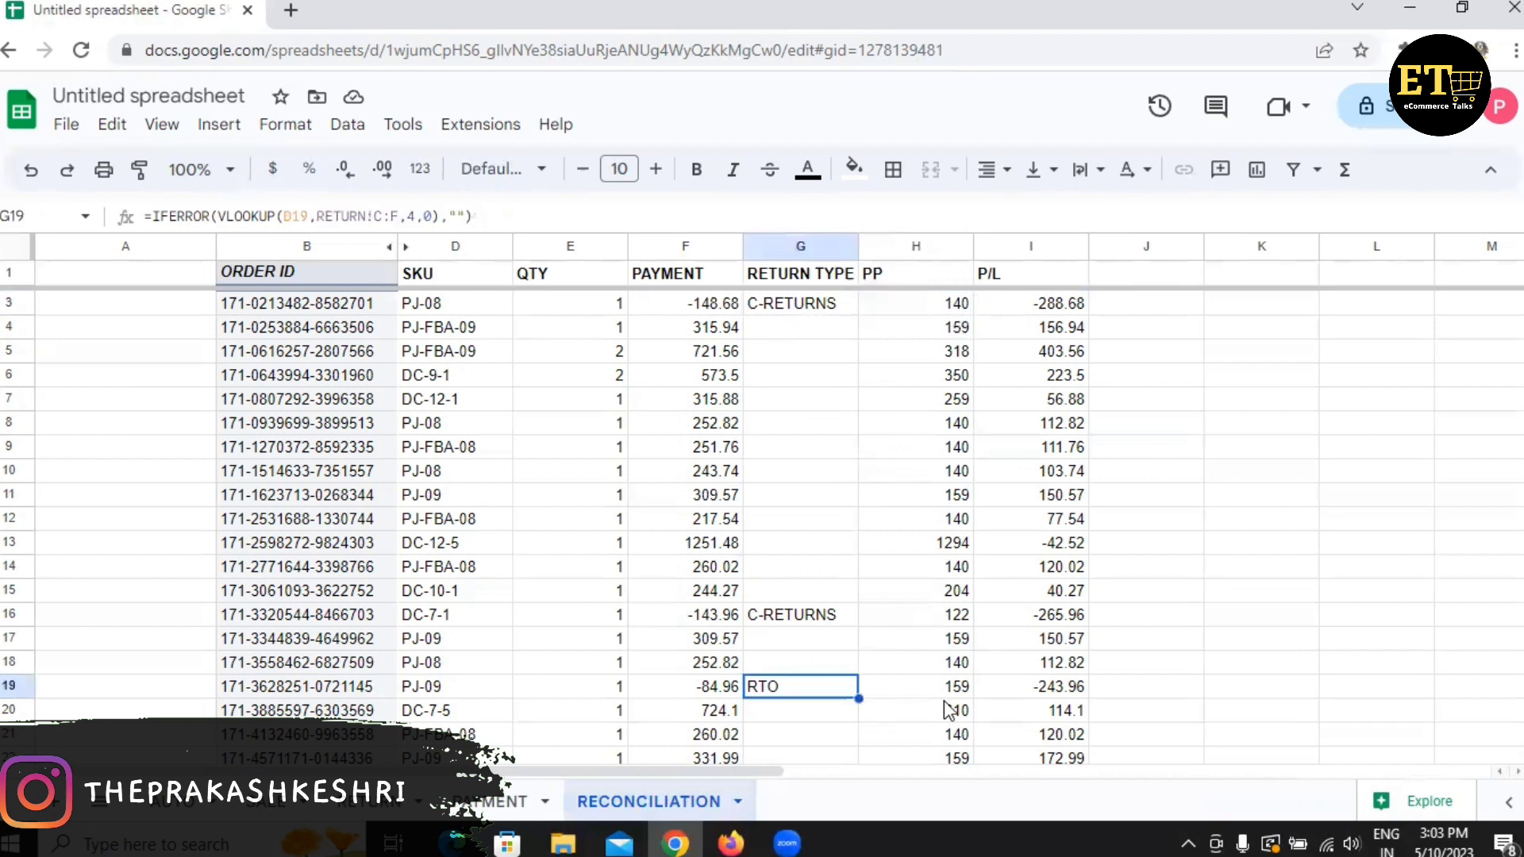
click(945, 706)
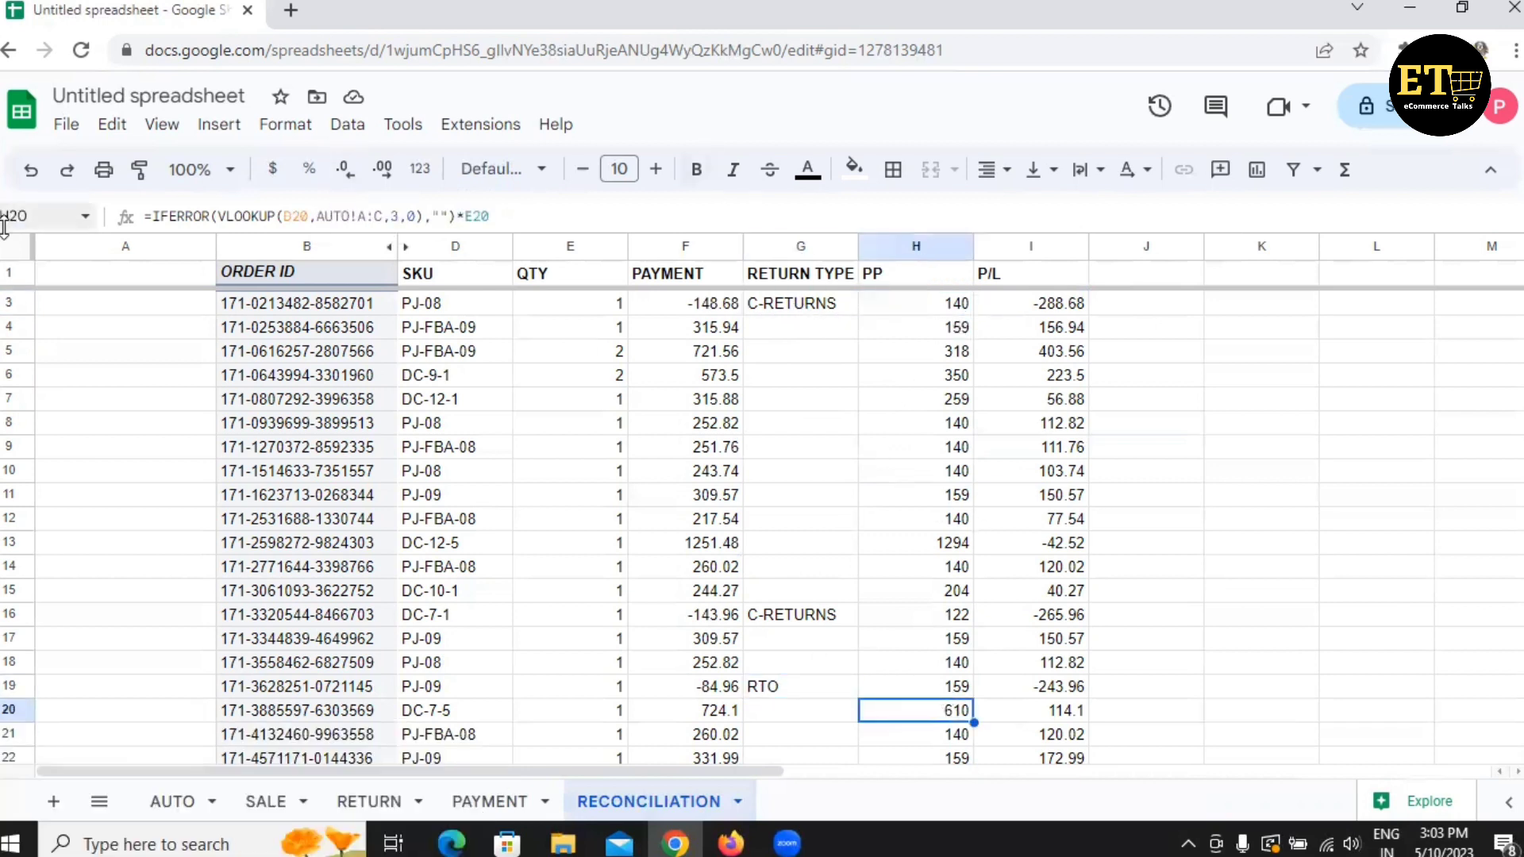
Turn on filters for the header row of the RECONCILIATION sheet.
click(9, 273)
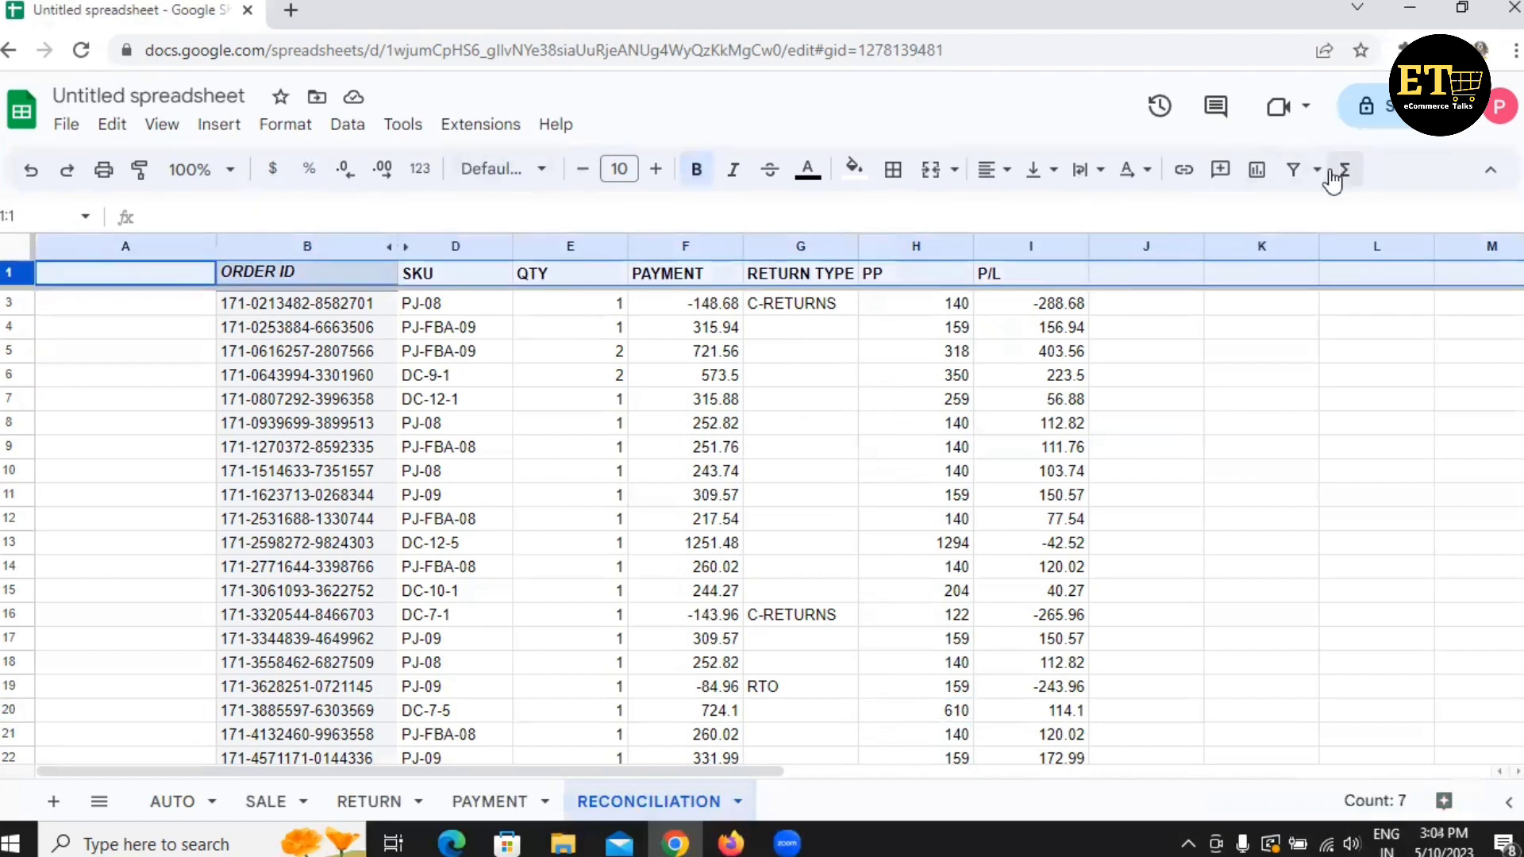
click(1293, 170)
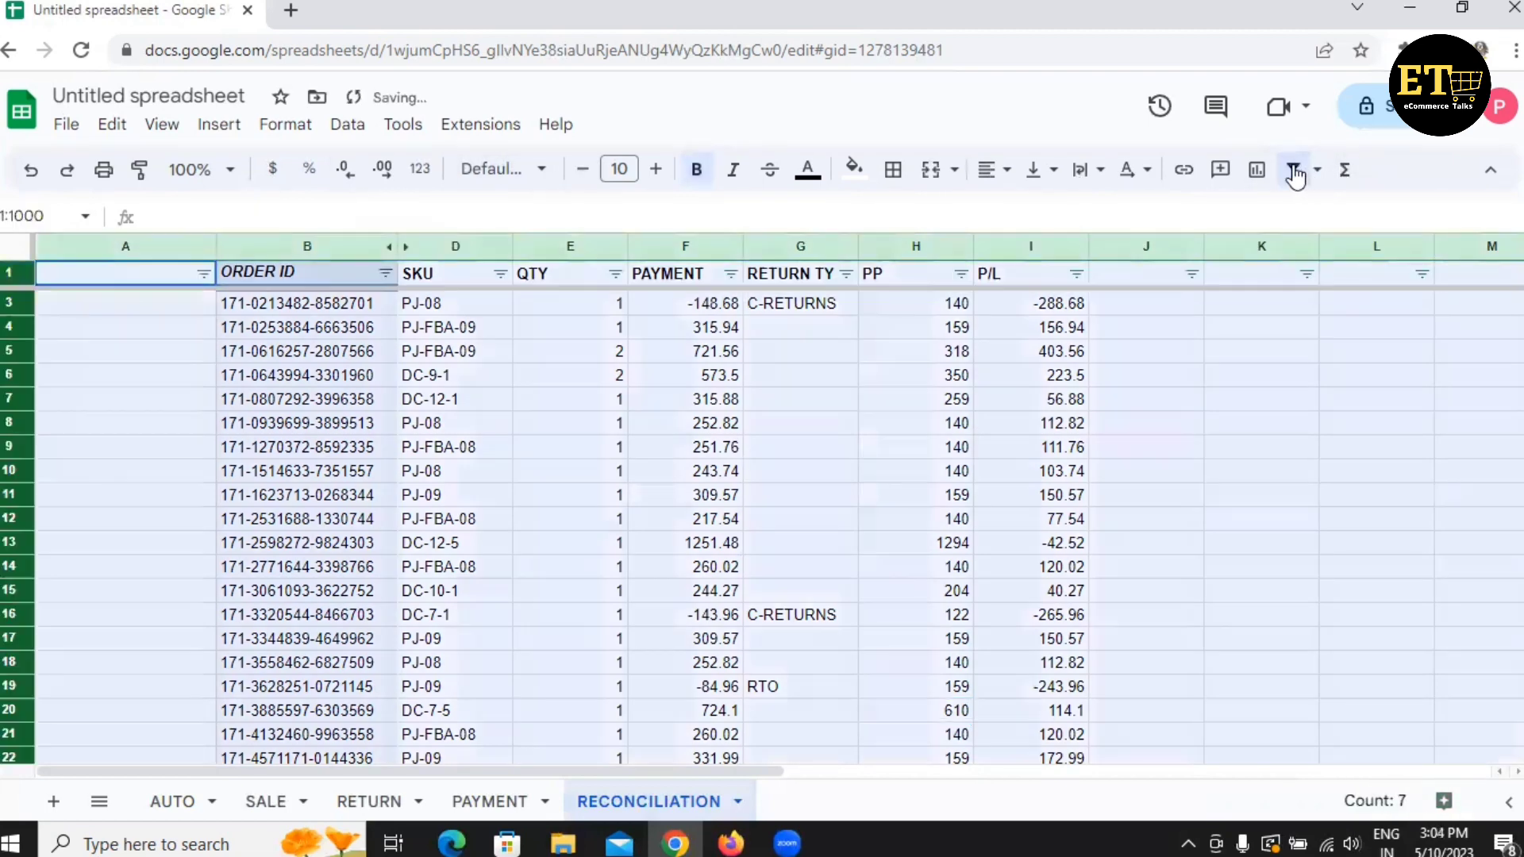
click(1142, 400)
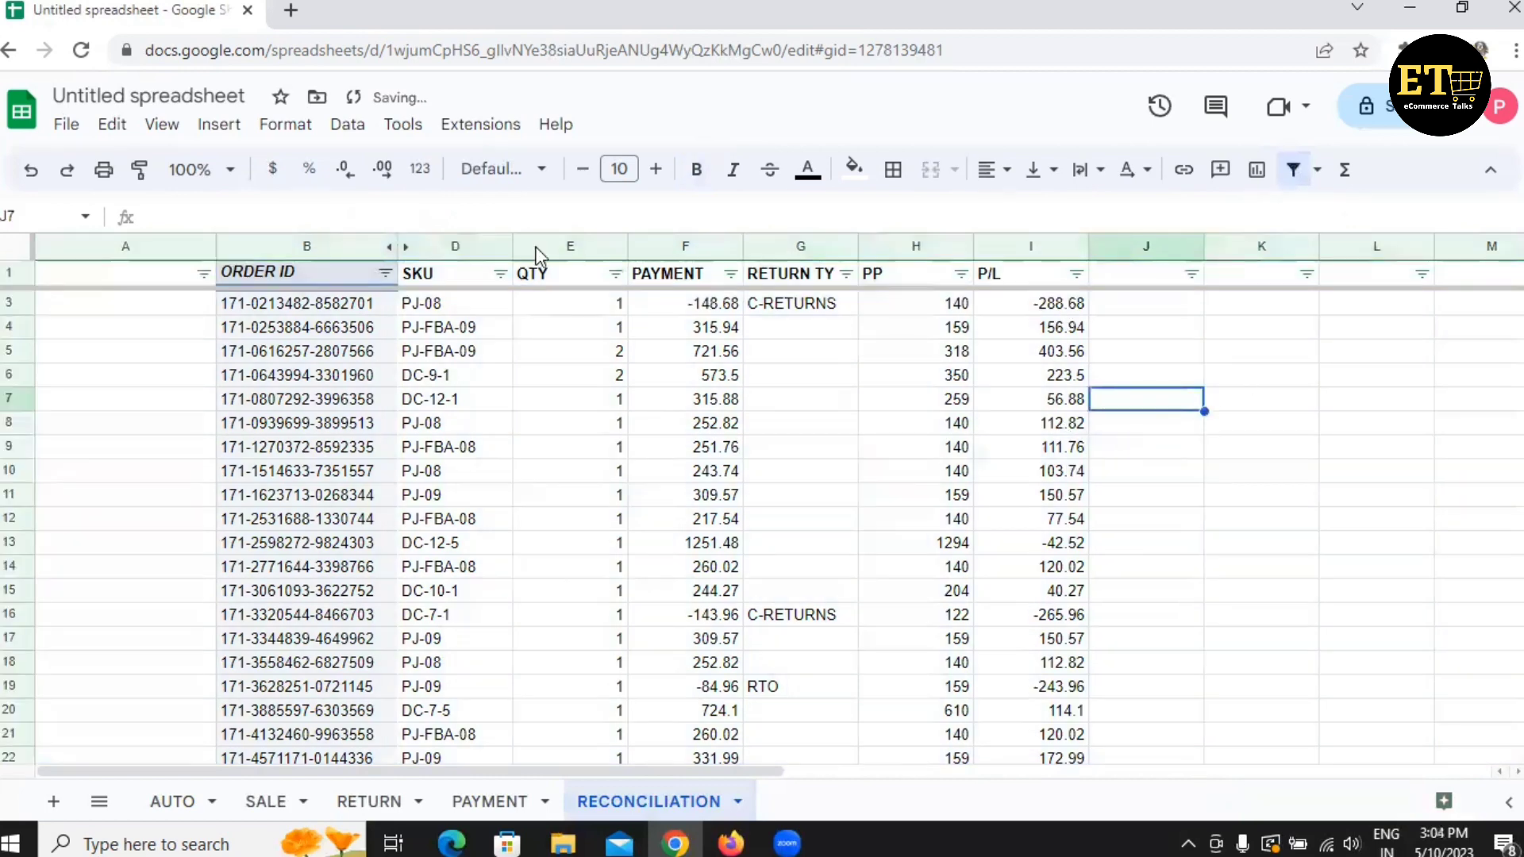
Filter the PAYMENT column to only the negative amounts by selecting just the values that match "-".
click(730, 274)
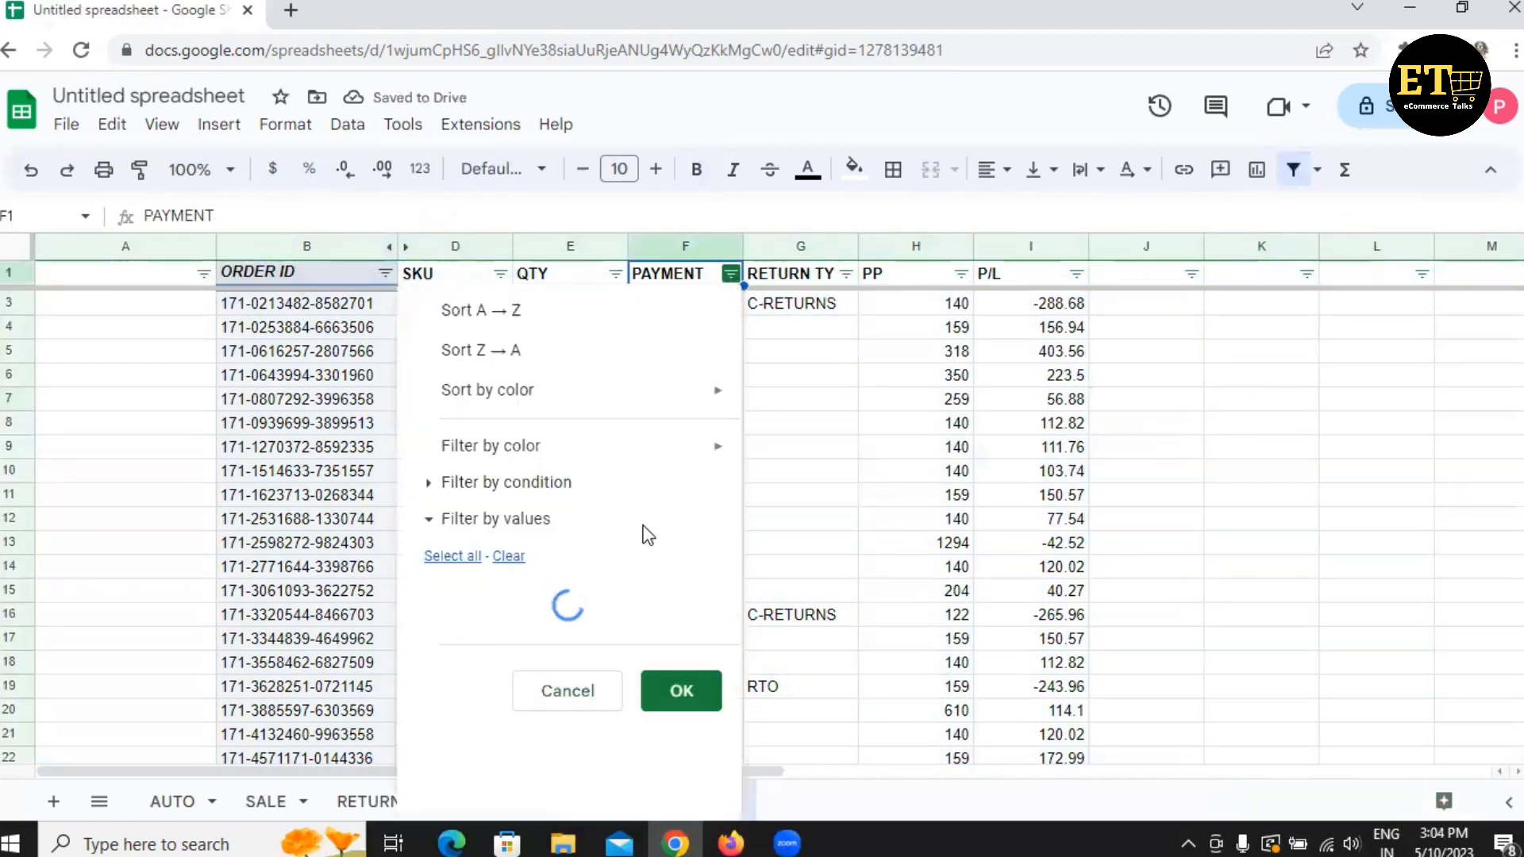
click(509, 556)
click(508, 613)
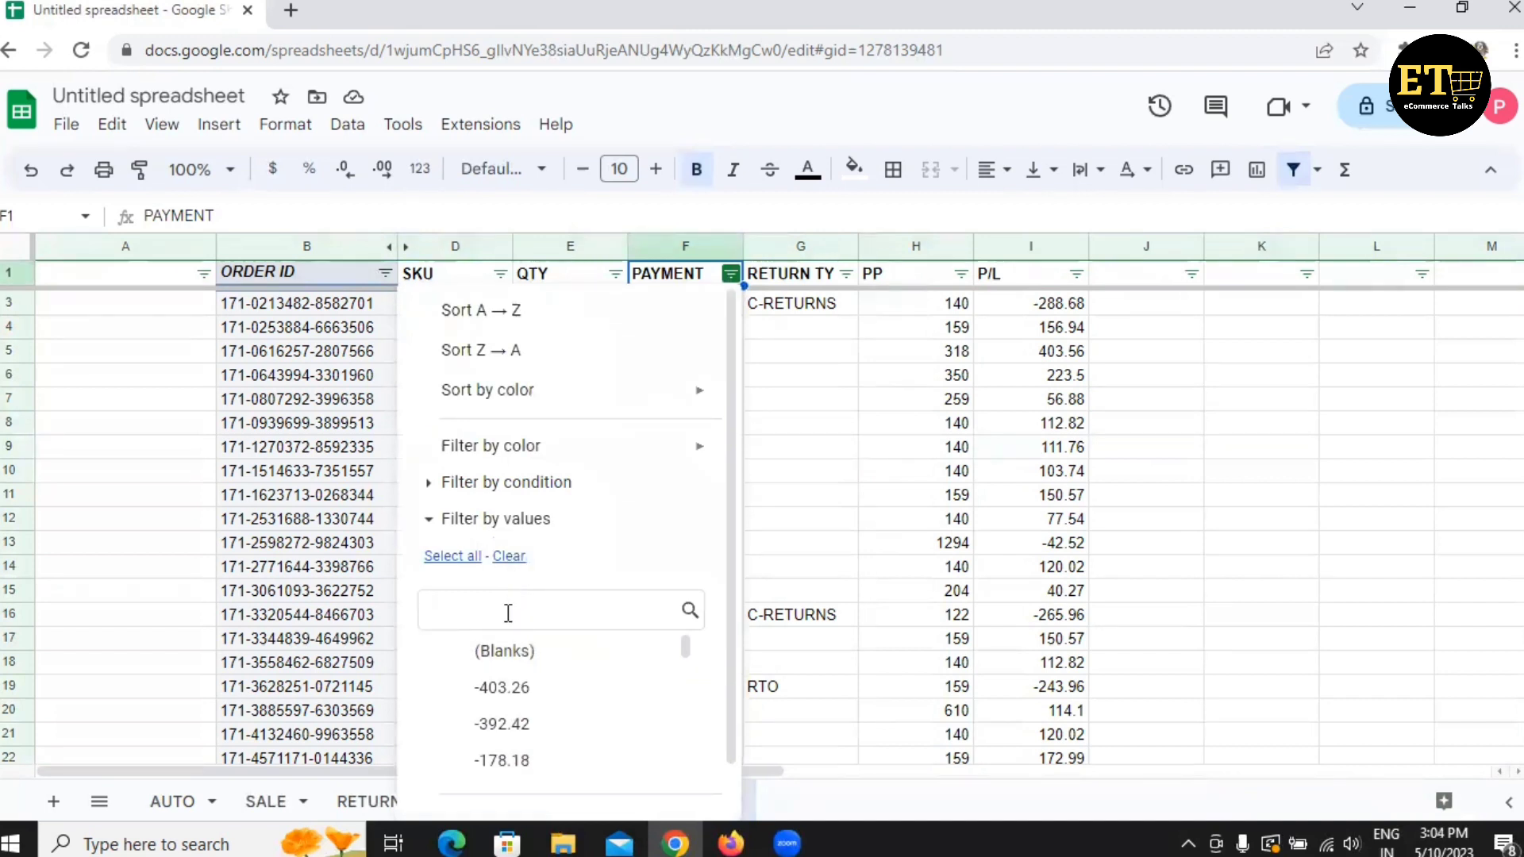
text(-)
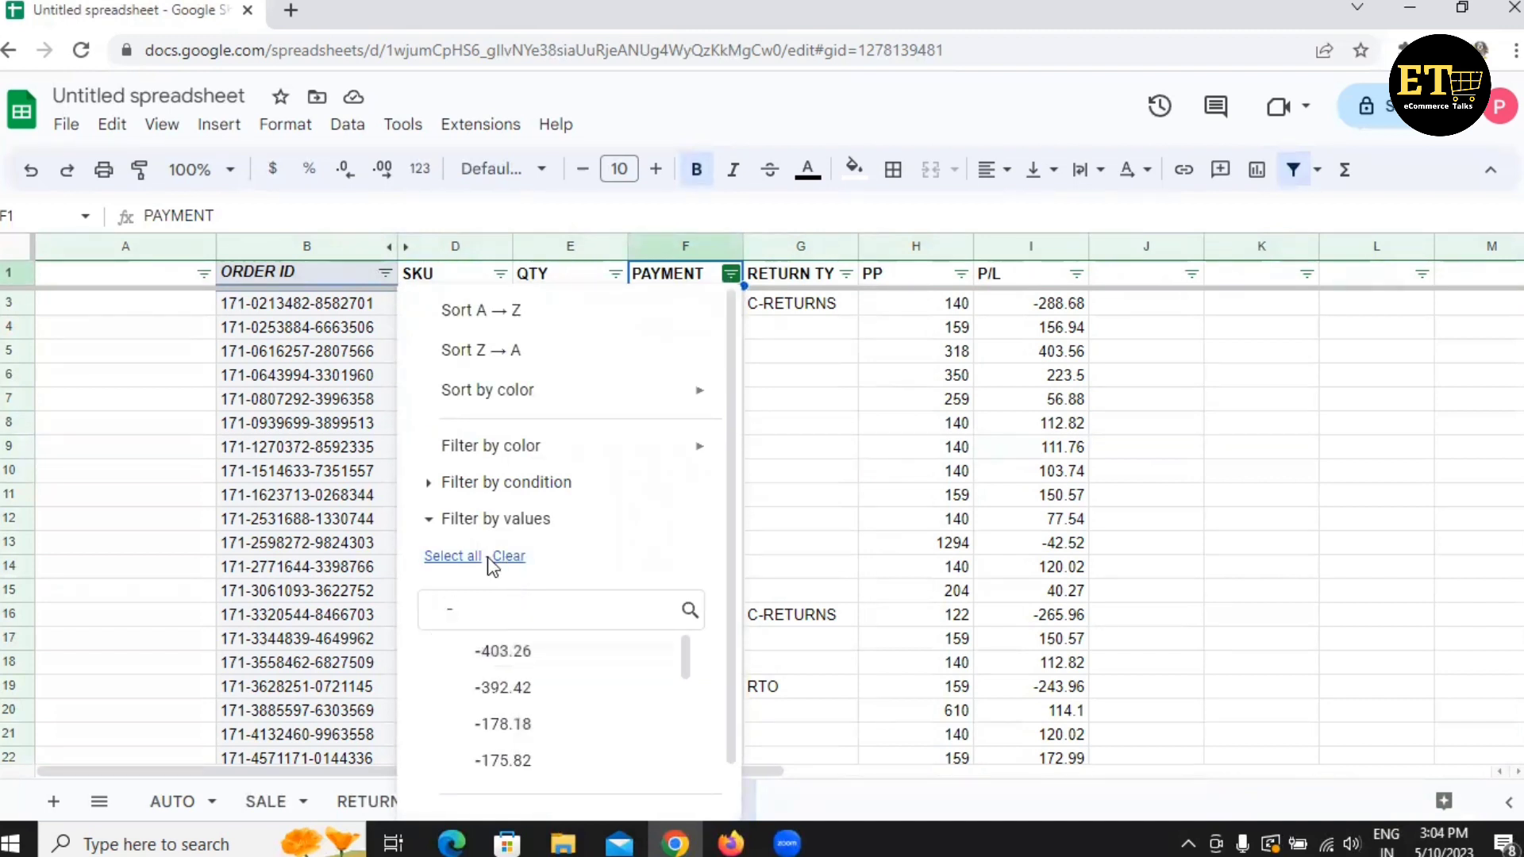
click(451, 555)
scroll(727, 779, down, 1)
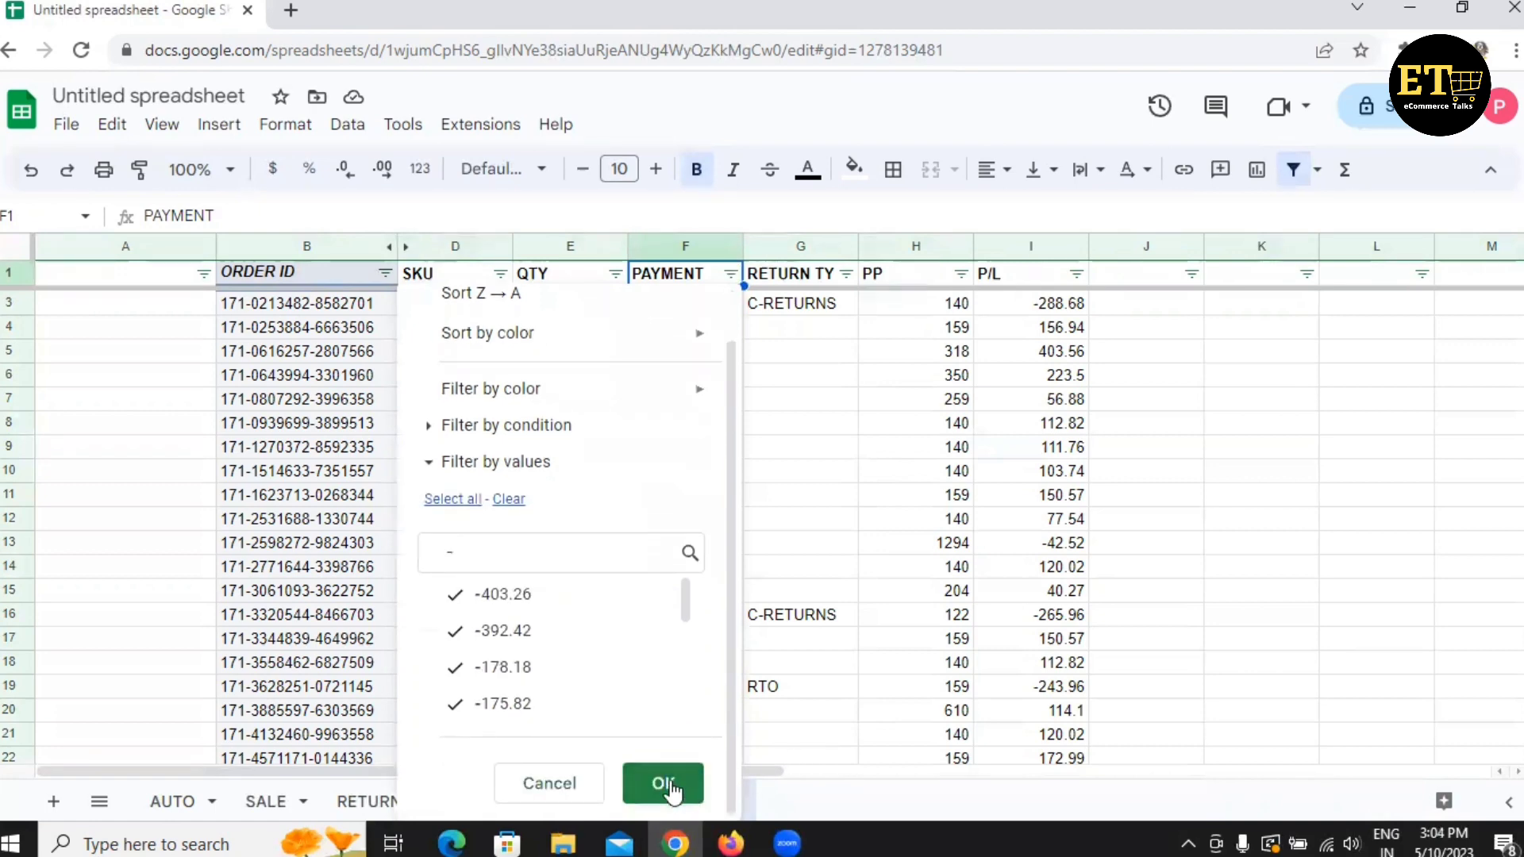
click(670, 782)
scroll(786, 444, down, 4)
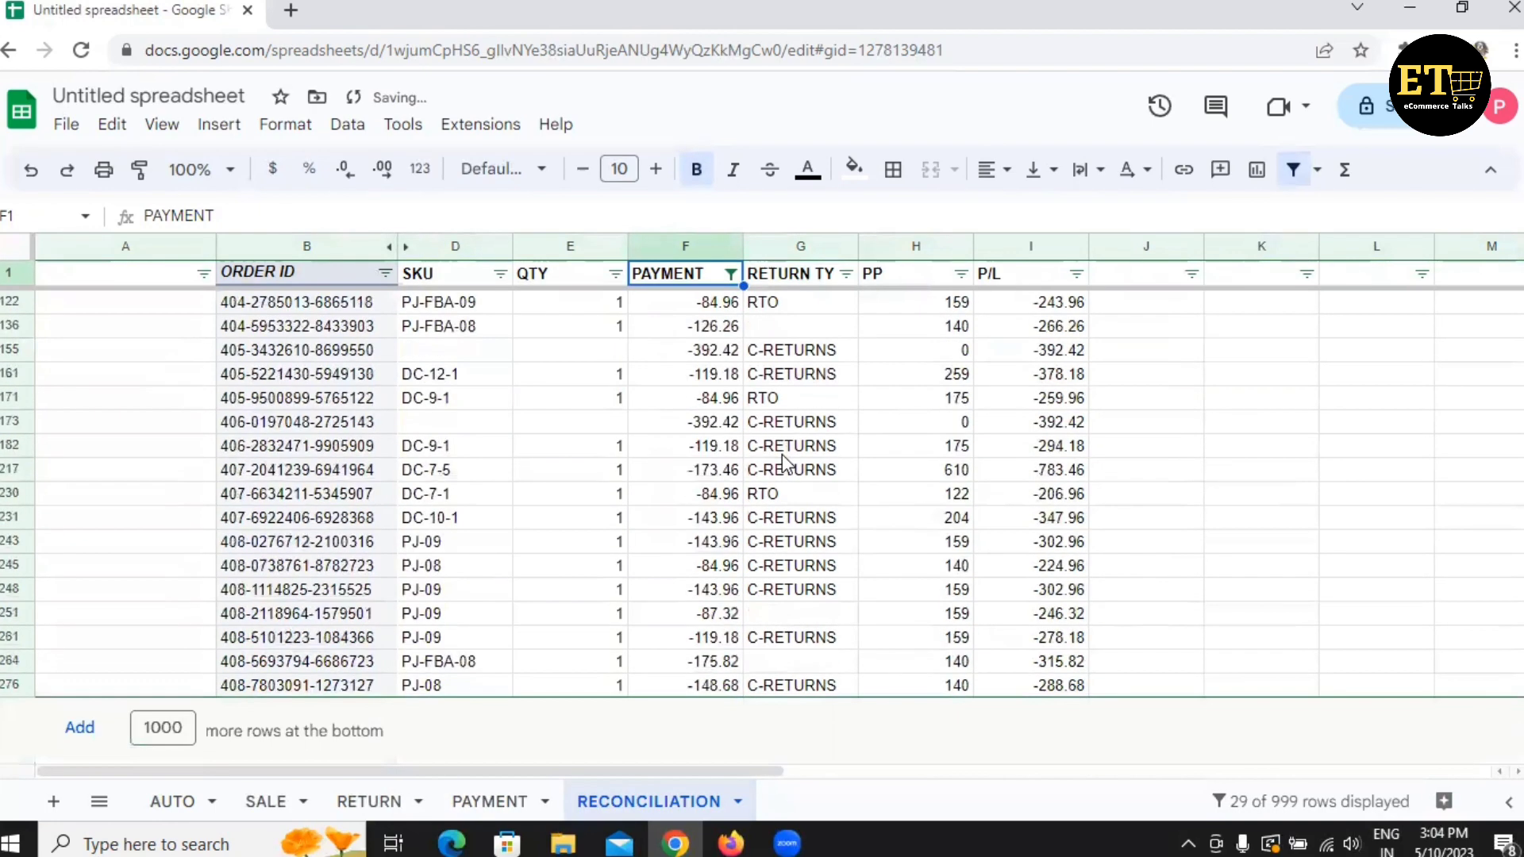
scroll(850, 588, up, 4)
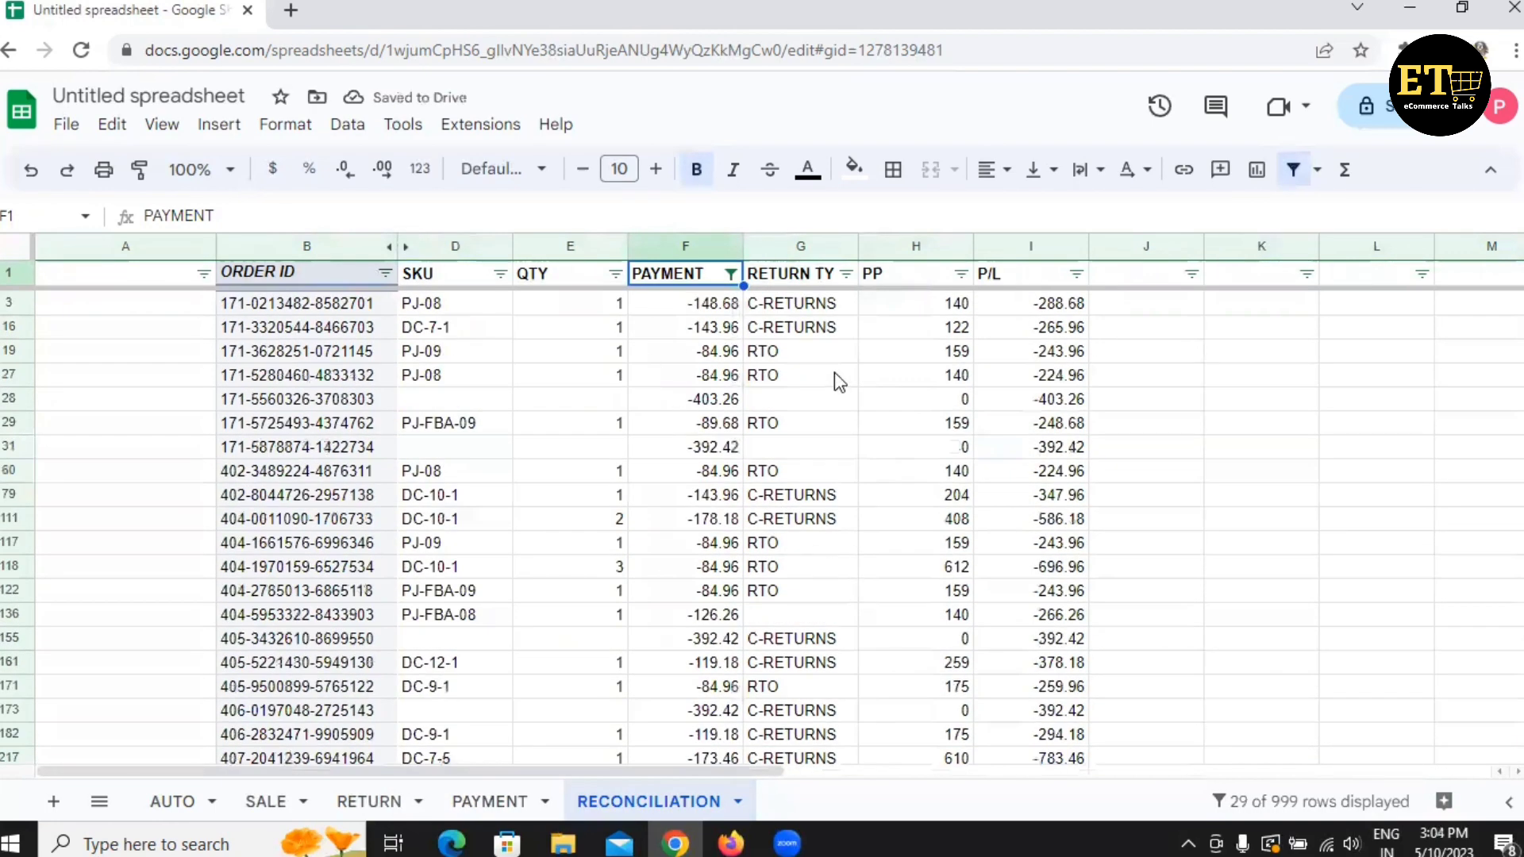
Replace the P/L formula in I3 with =F3*1 so the return order counts only its payment.
click(1014, 307)
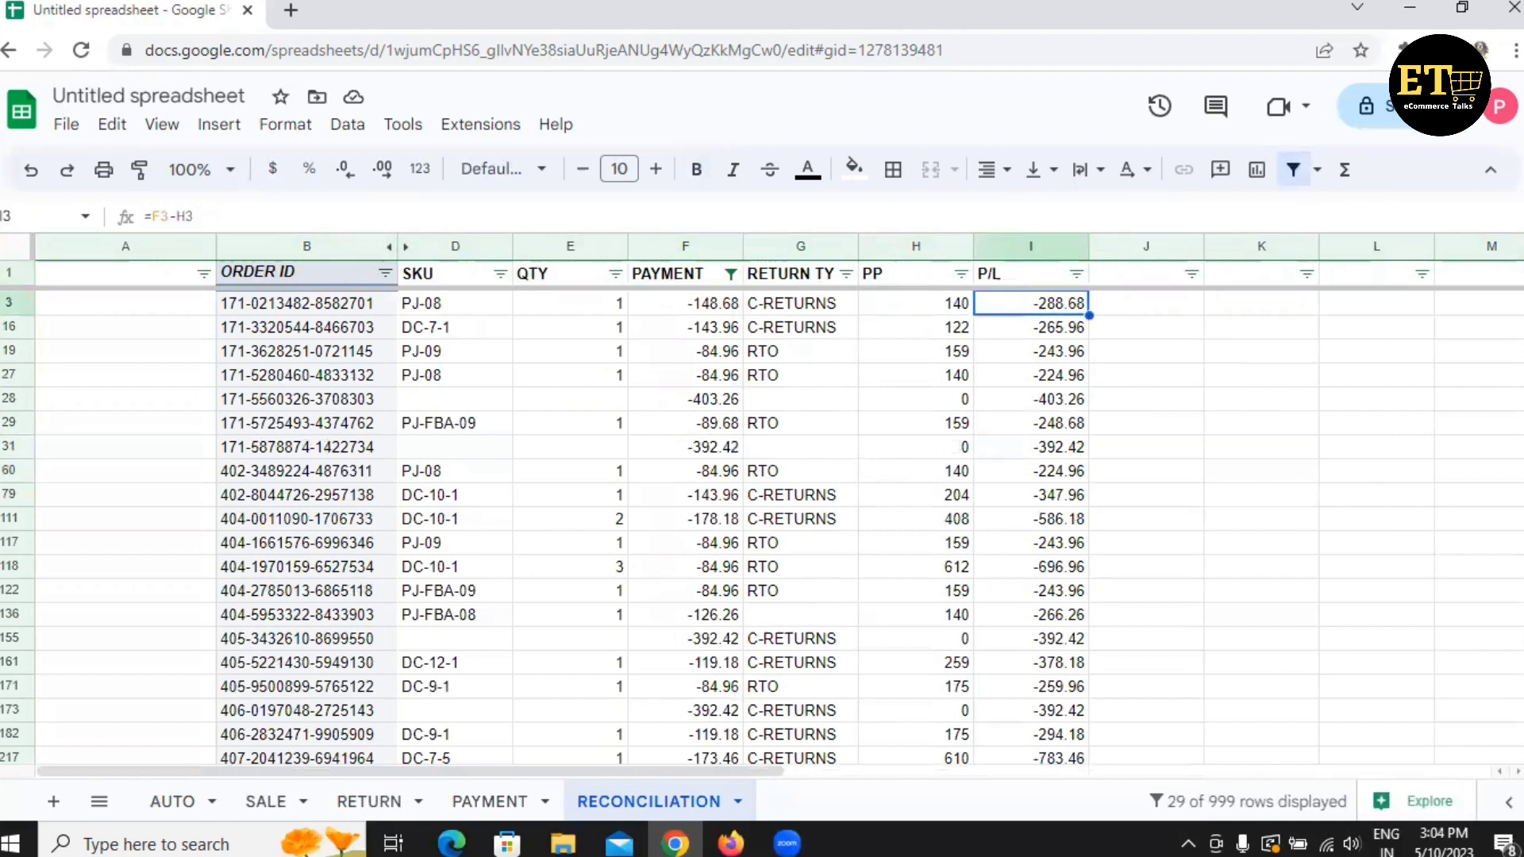
key(Delete)
text(=)
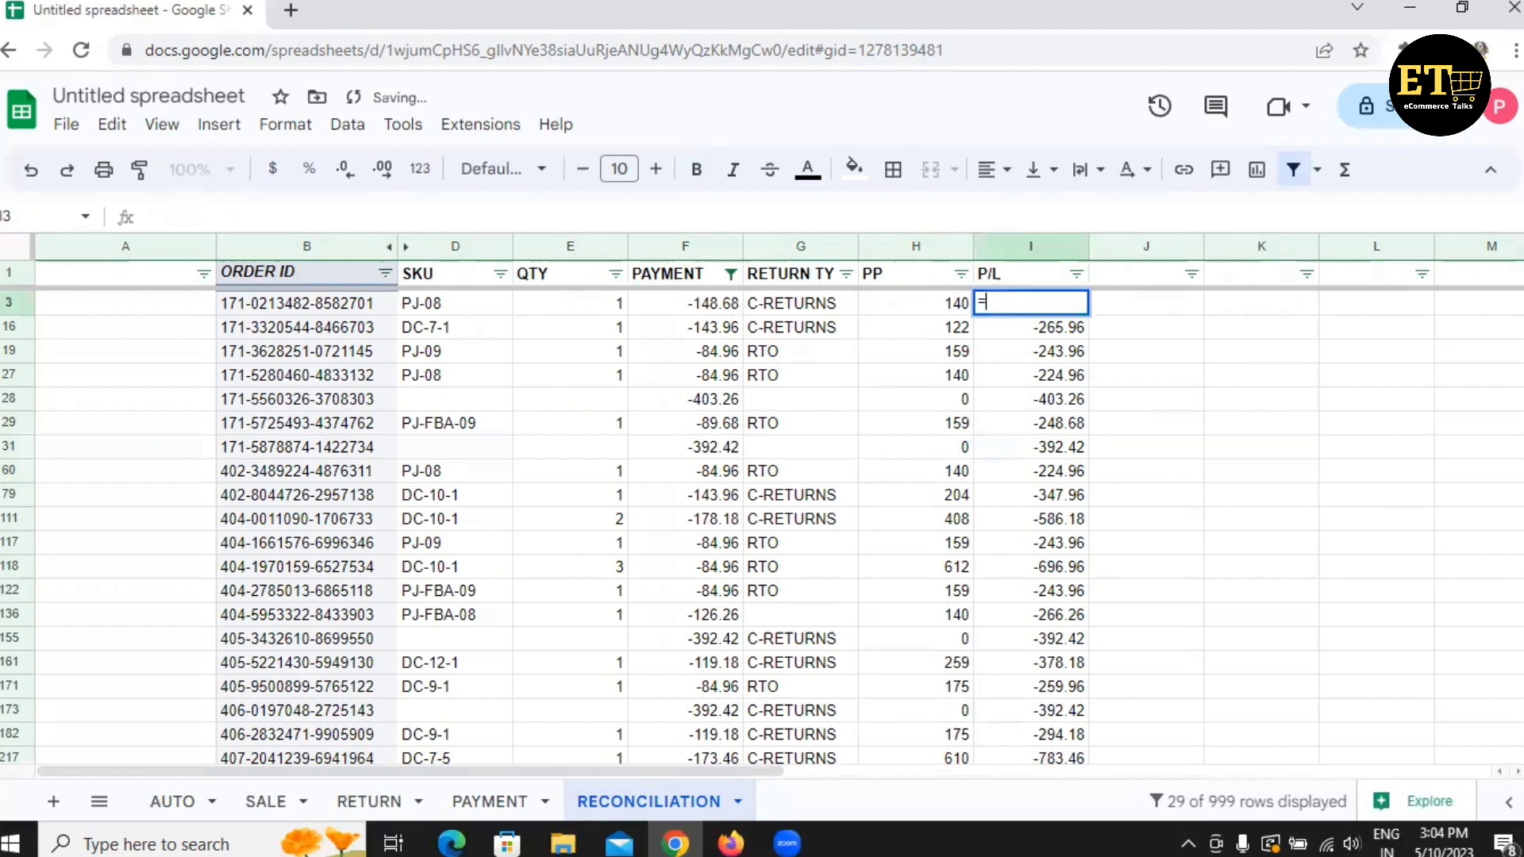
click(688, 308)
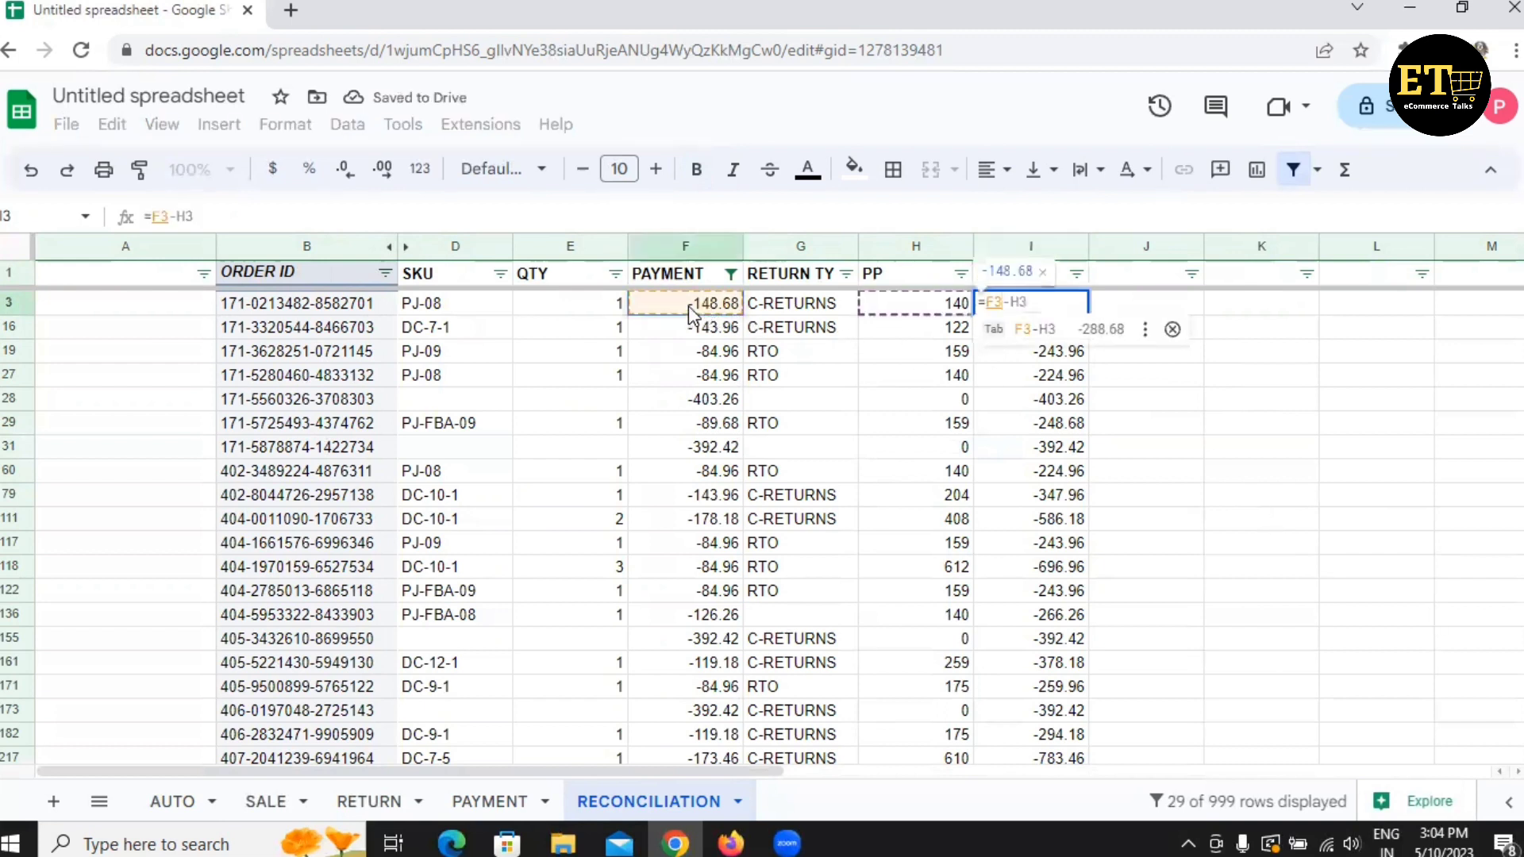
text(-0)
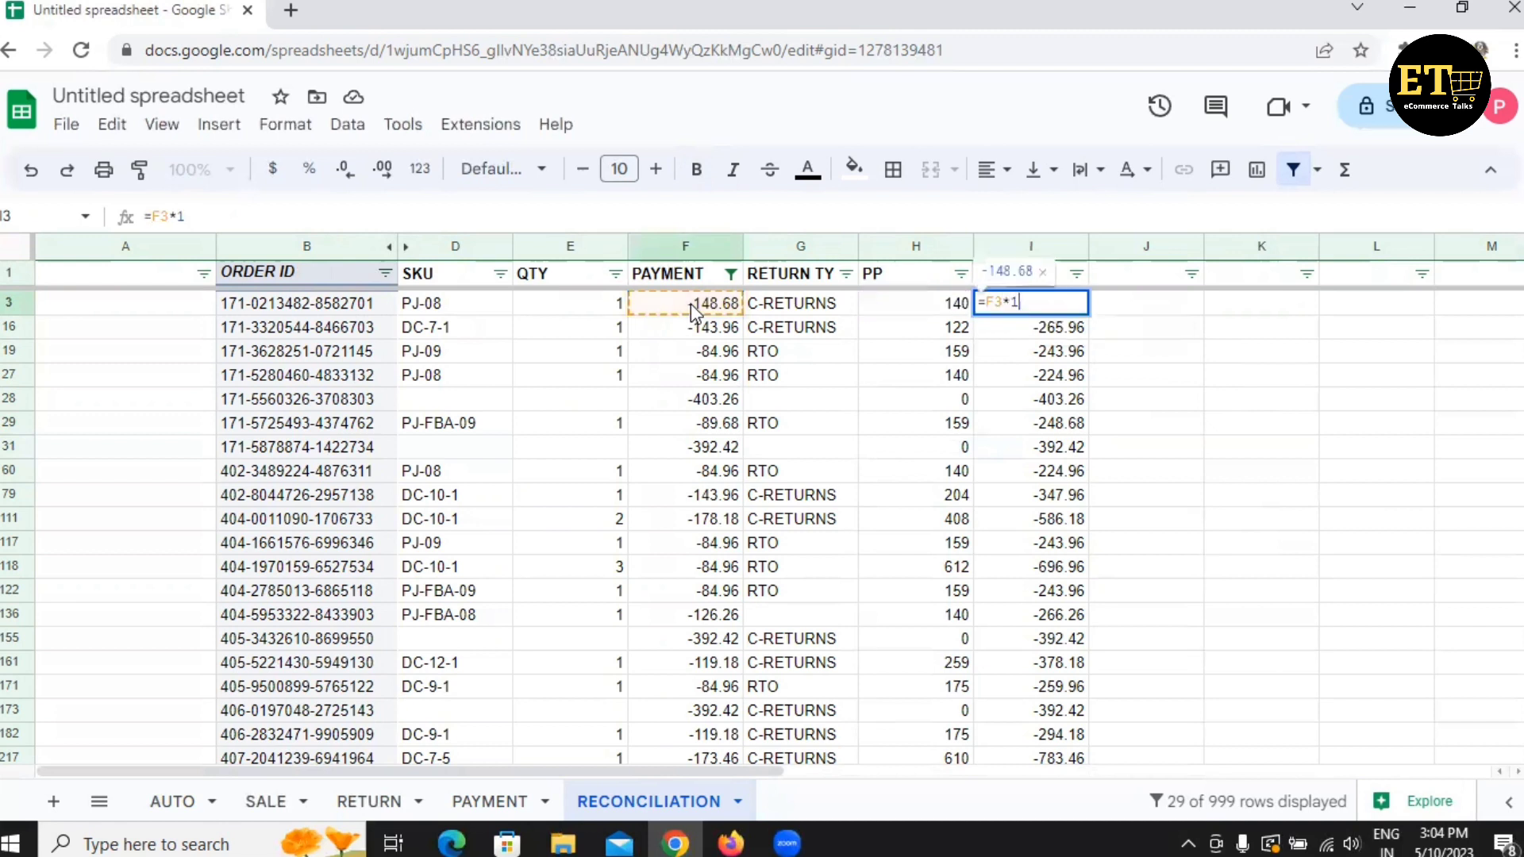
key(Return)
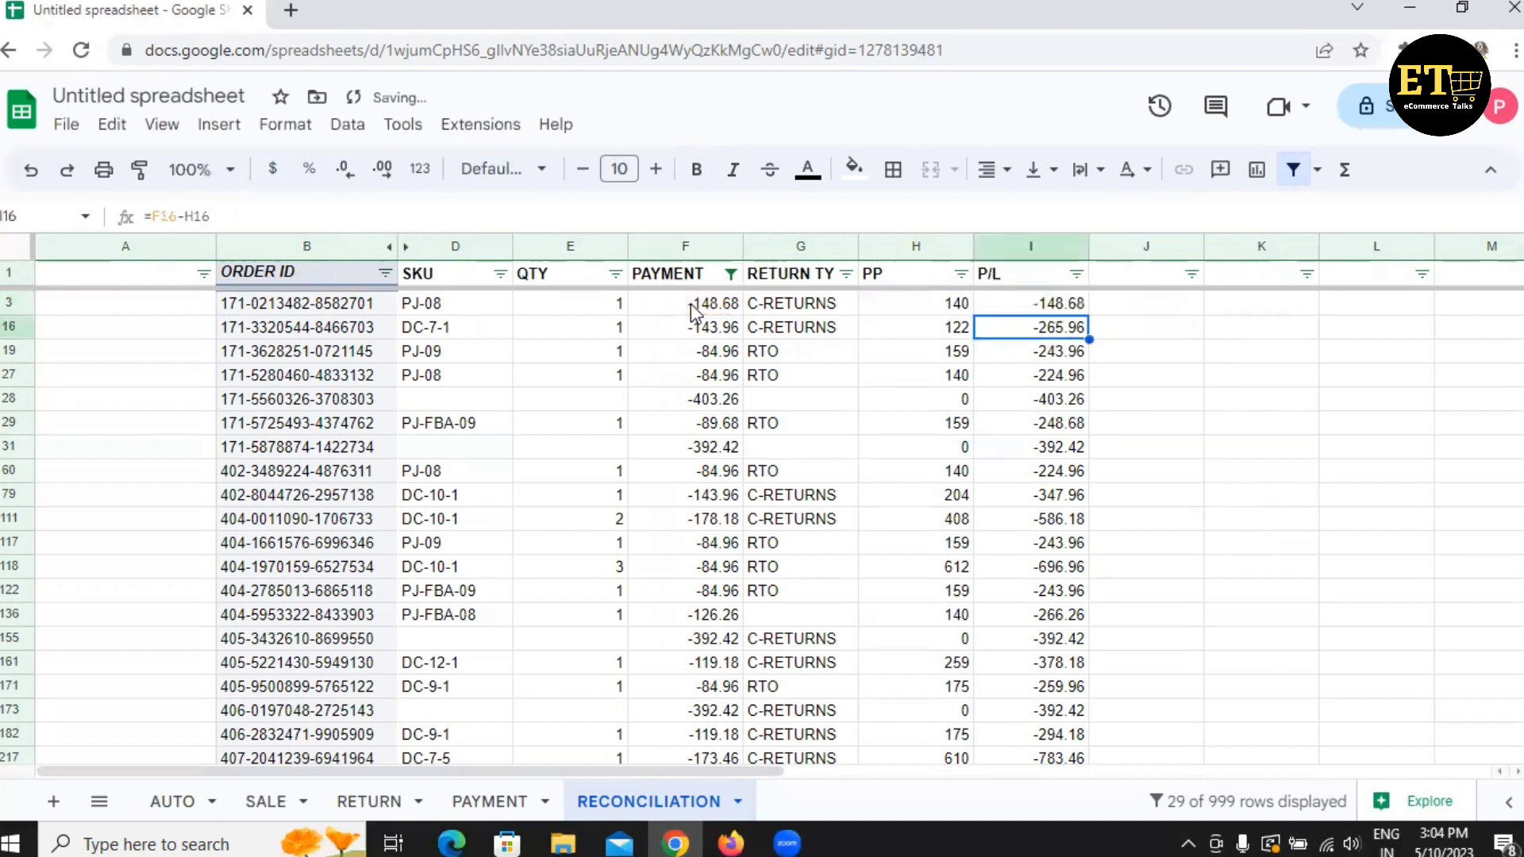
Copy the I3 formula down the filtered P/L column through row 276.
click(1014, 303)
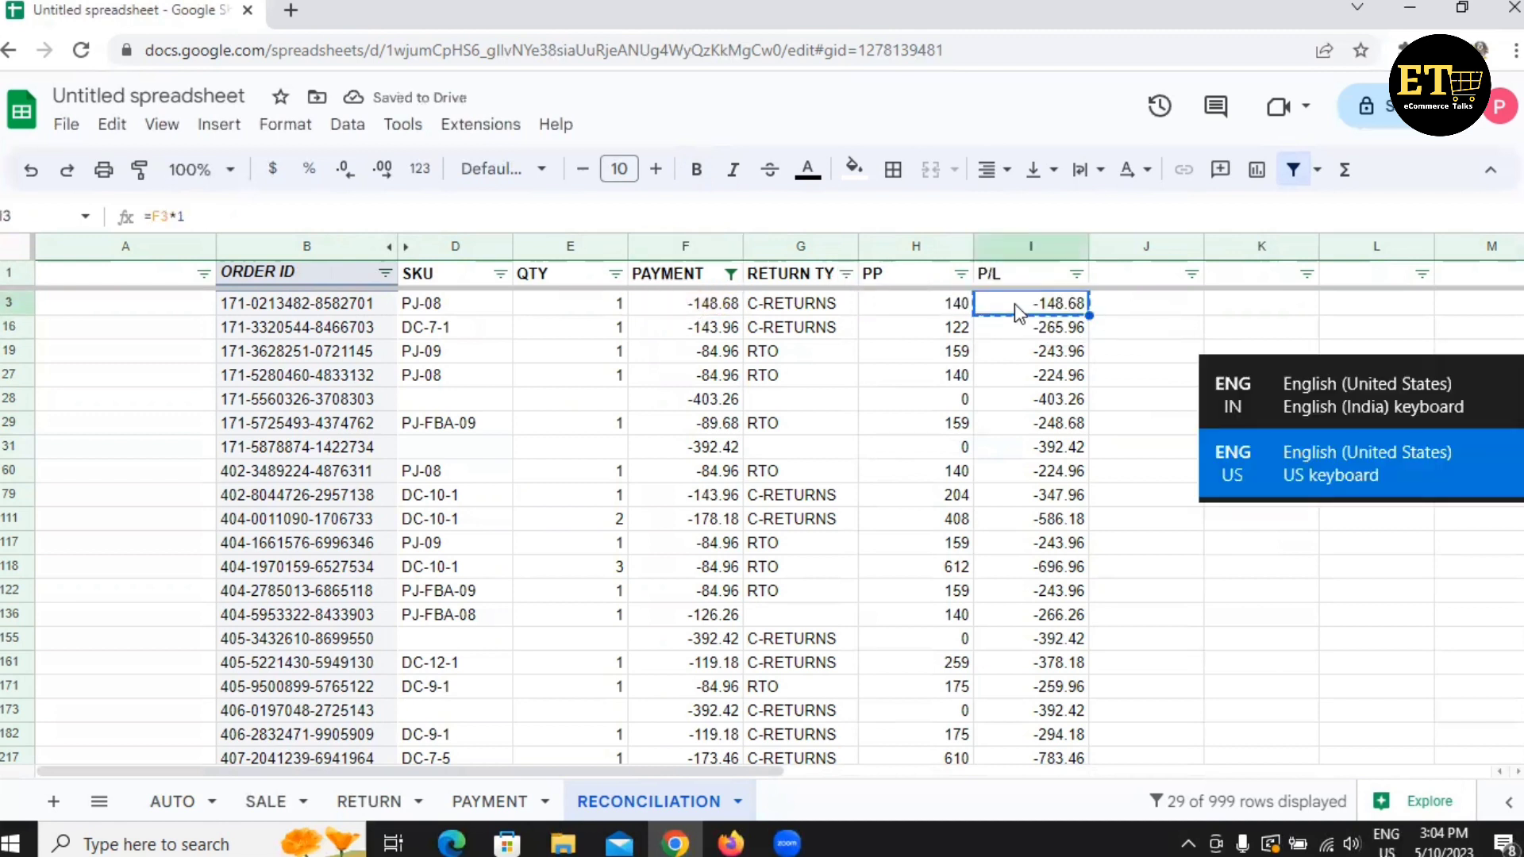
key(ctrl+shift+Down)
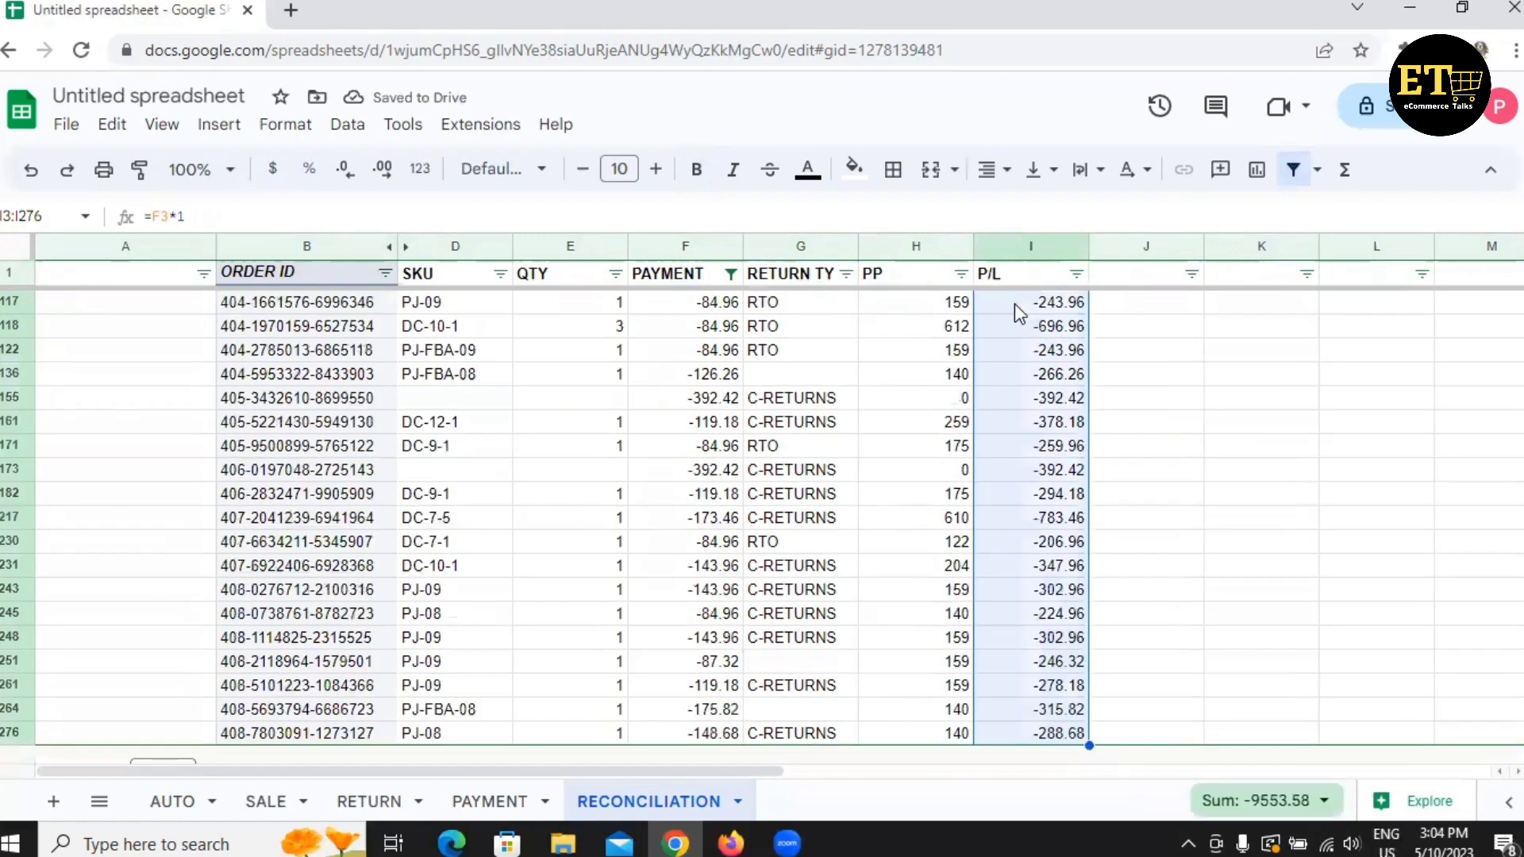
key(ctrl+d)
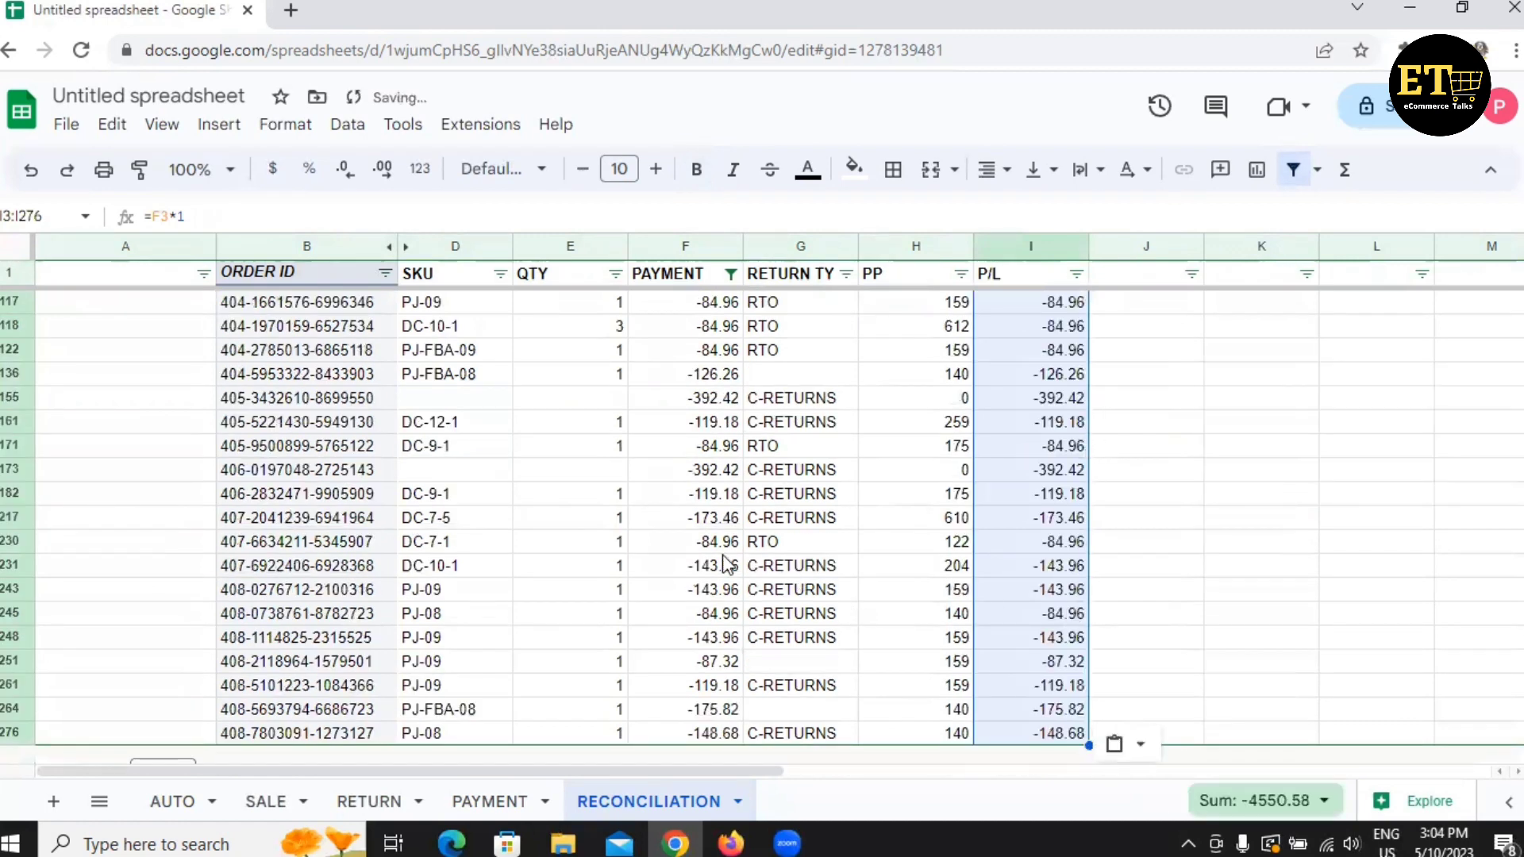
click(1357, 12)
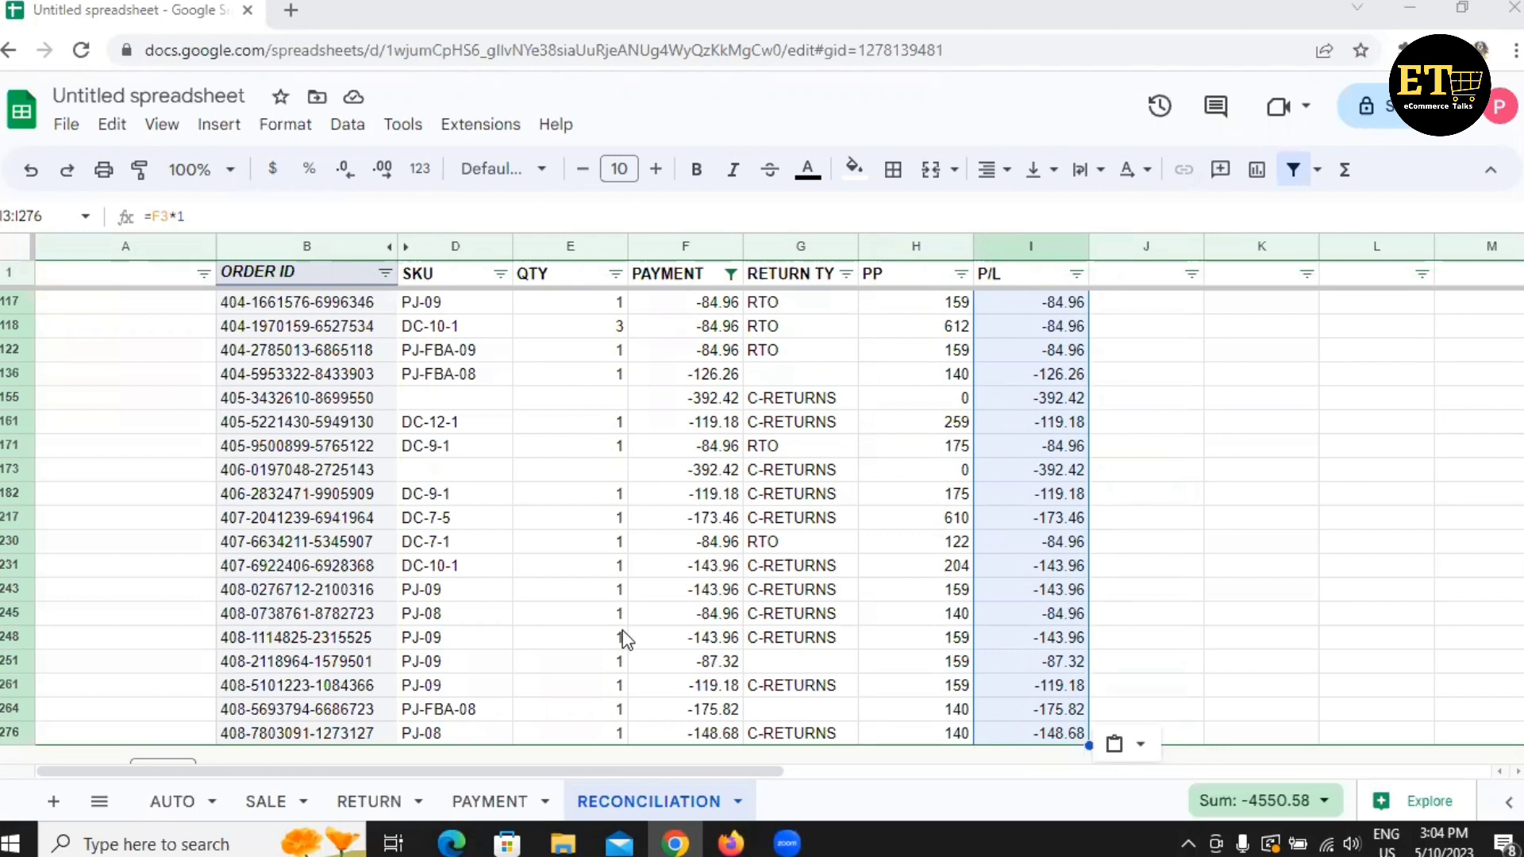
scroll(810, 476, down, 2)
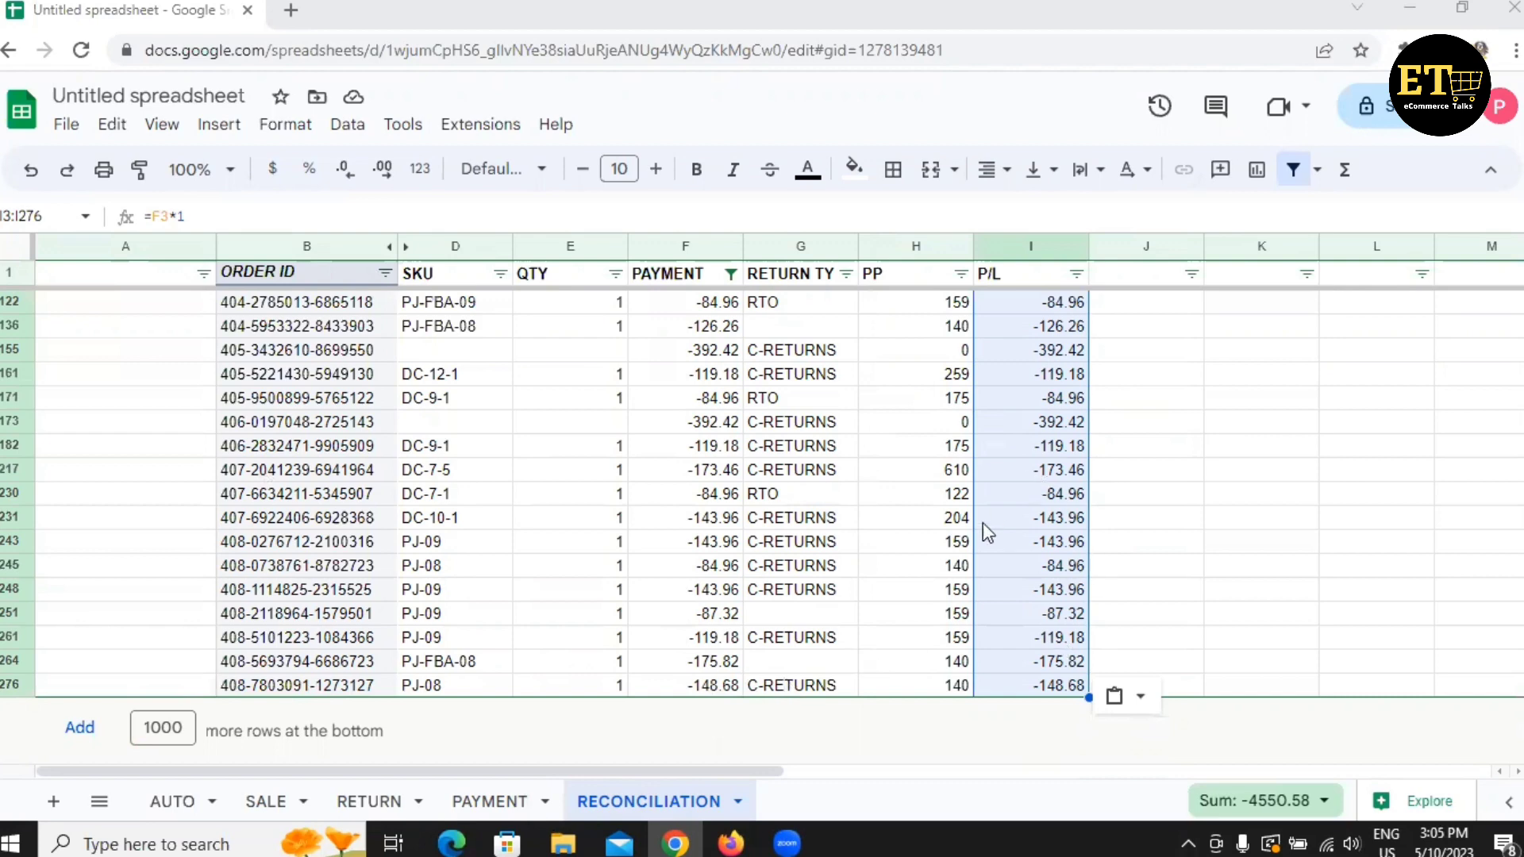
scroll(1024, 547, up, 5)
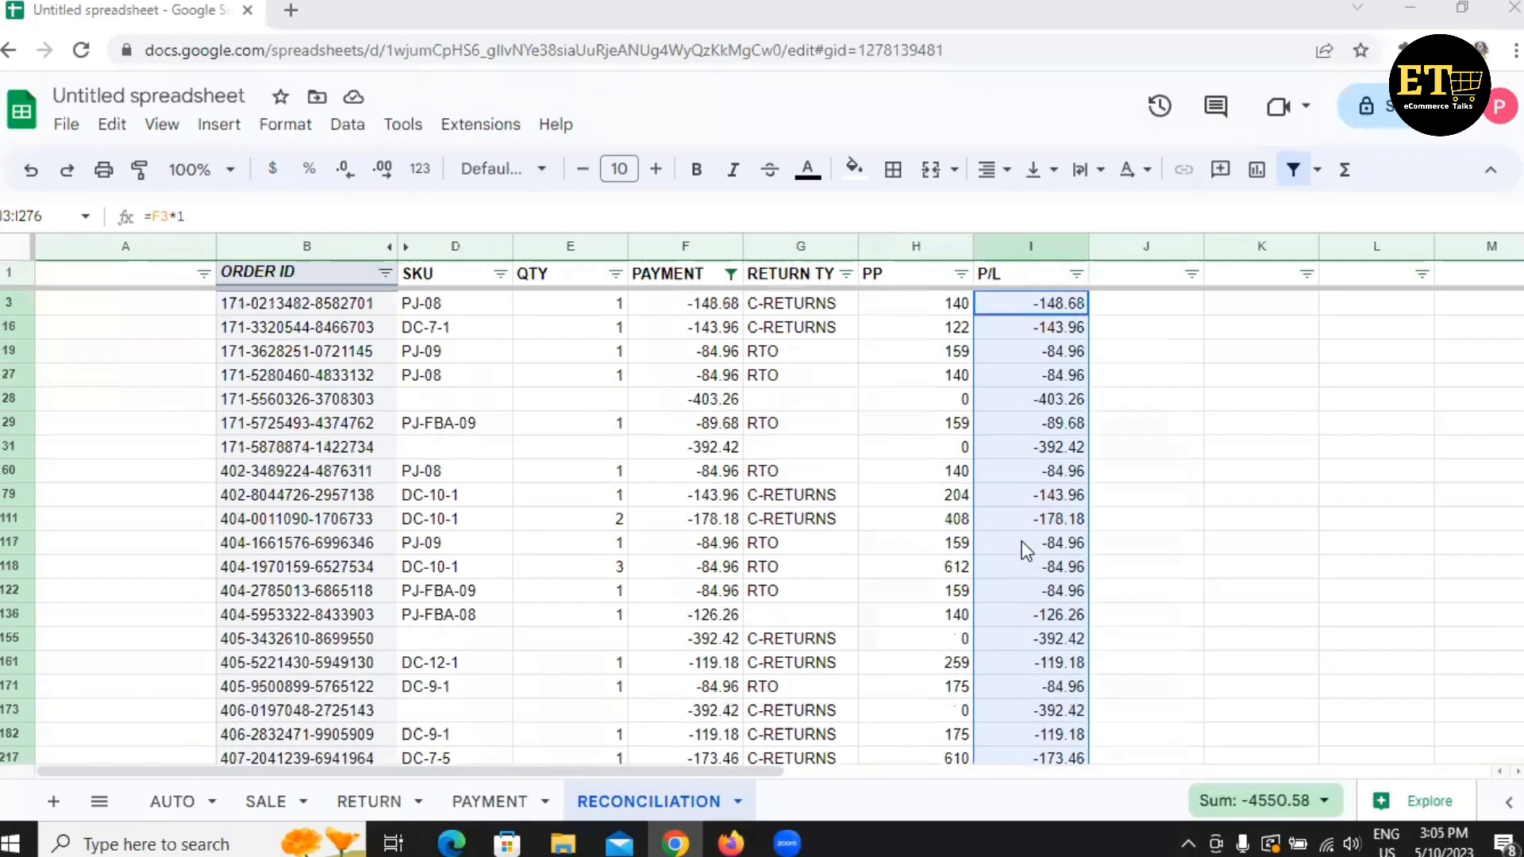
Reselect all values in the PAYMENT column filter to show every order again.
click(1076, 274)
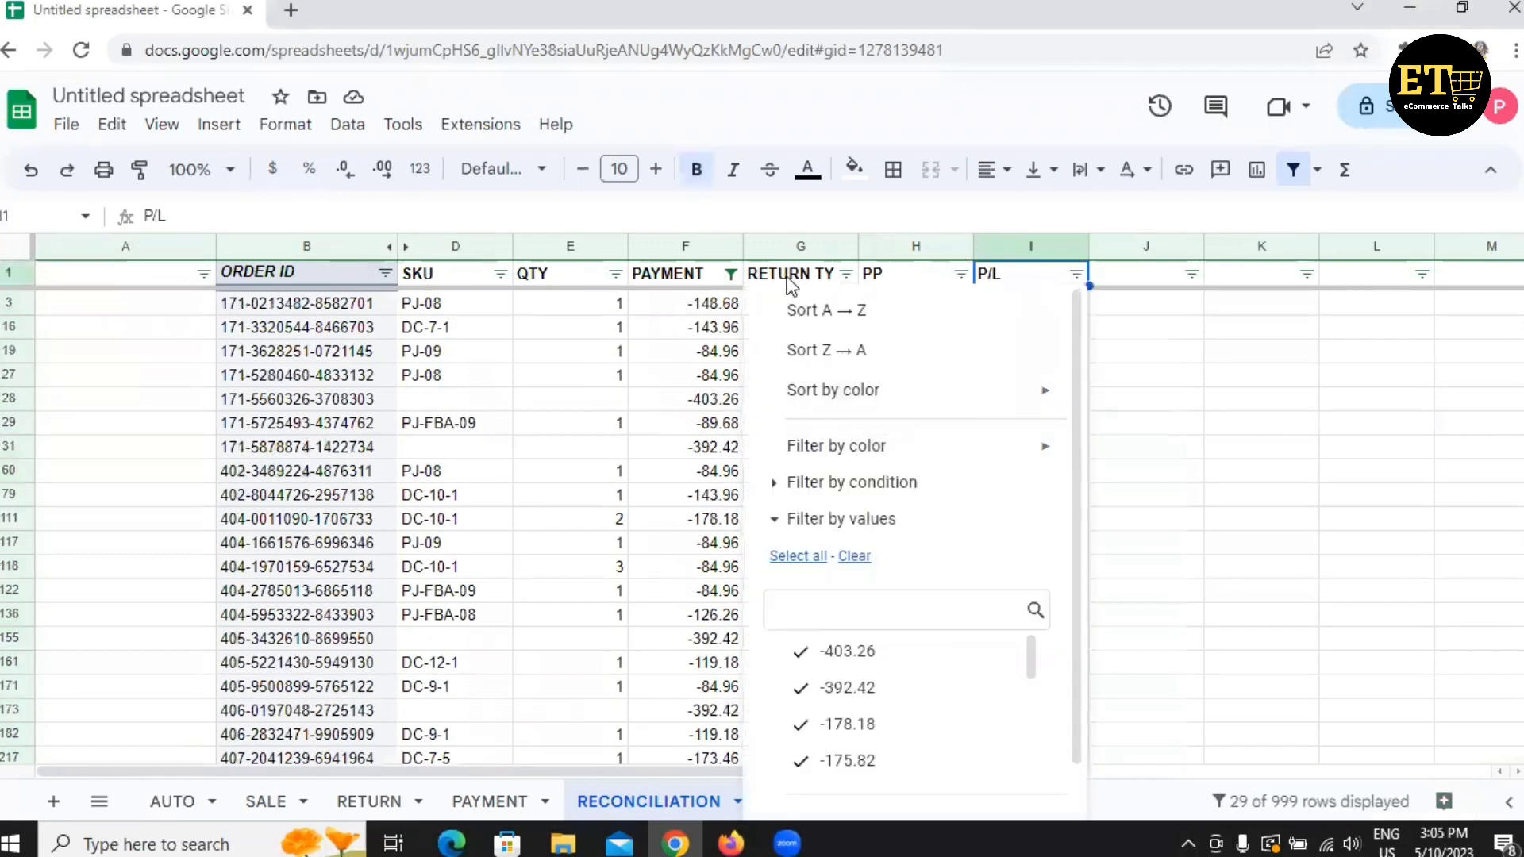
click(730, 274)
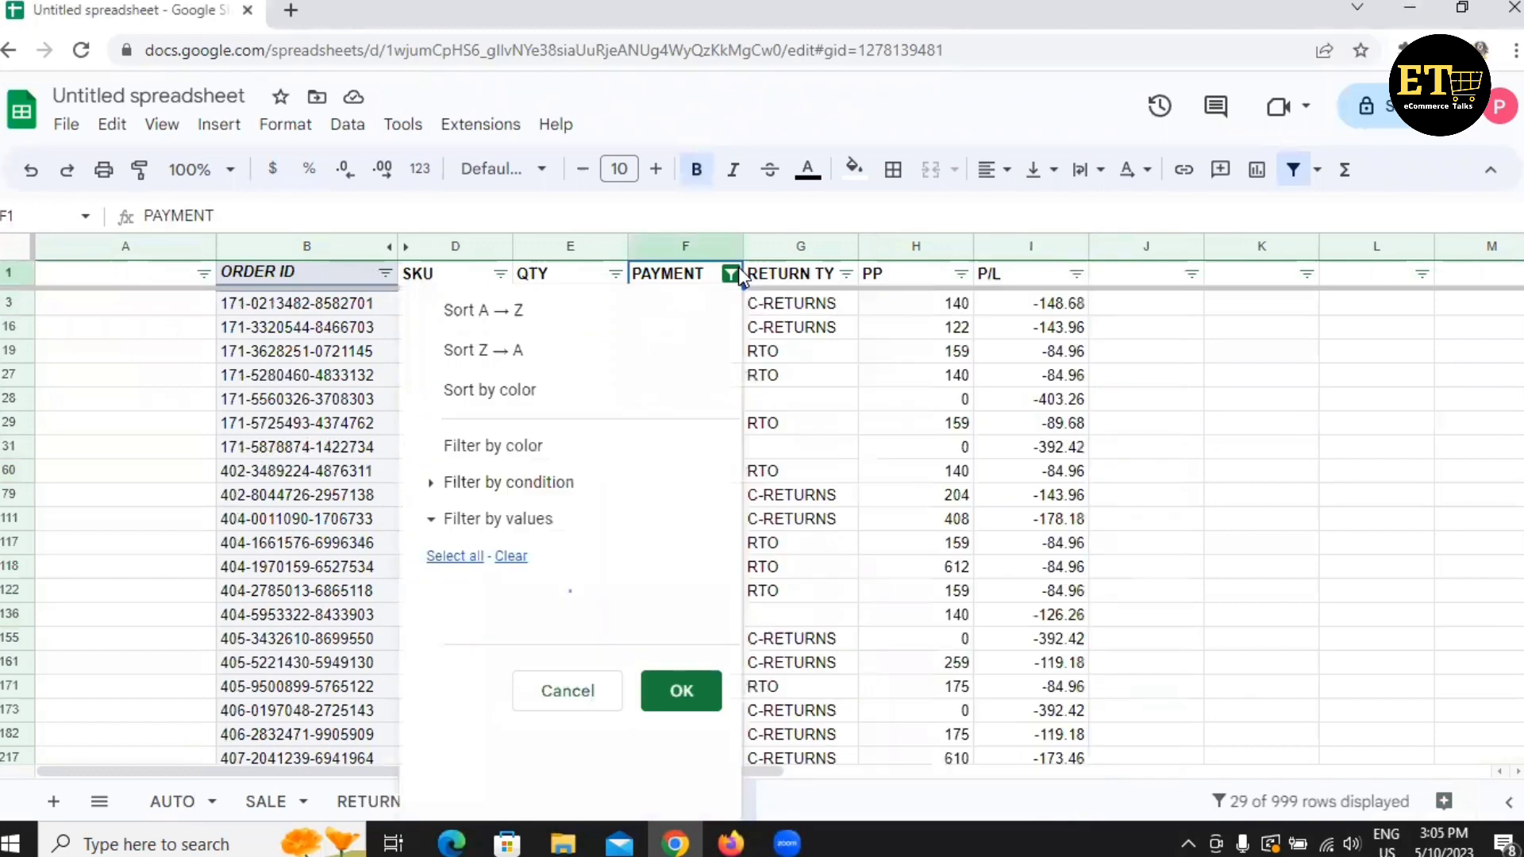
click(448, 555)
scroll(722, 769, down, 2)
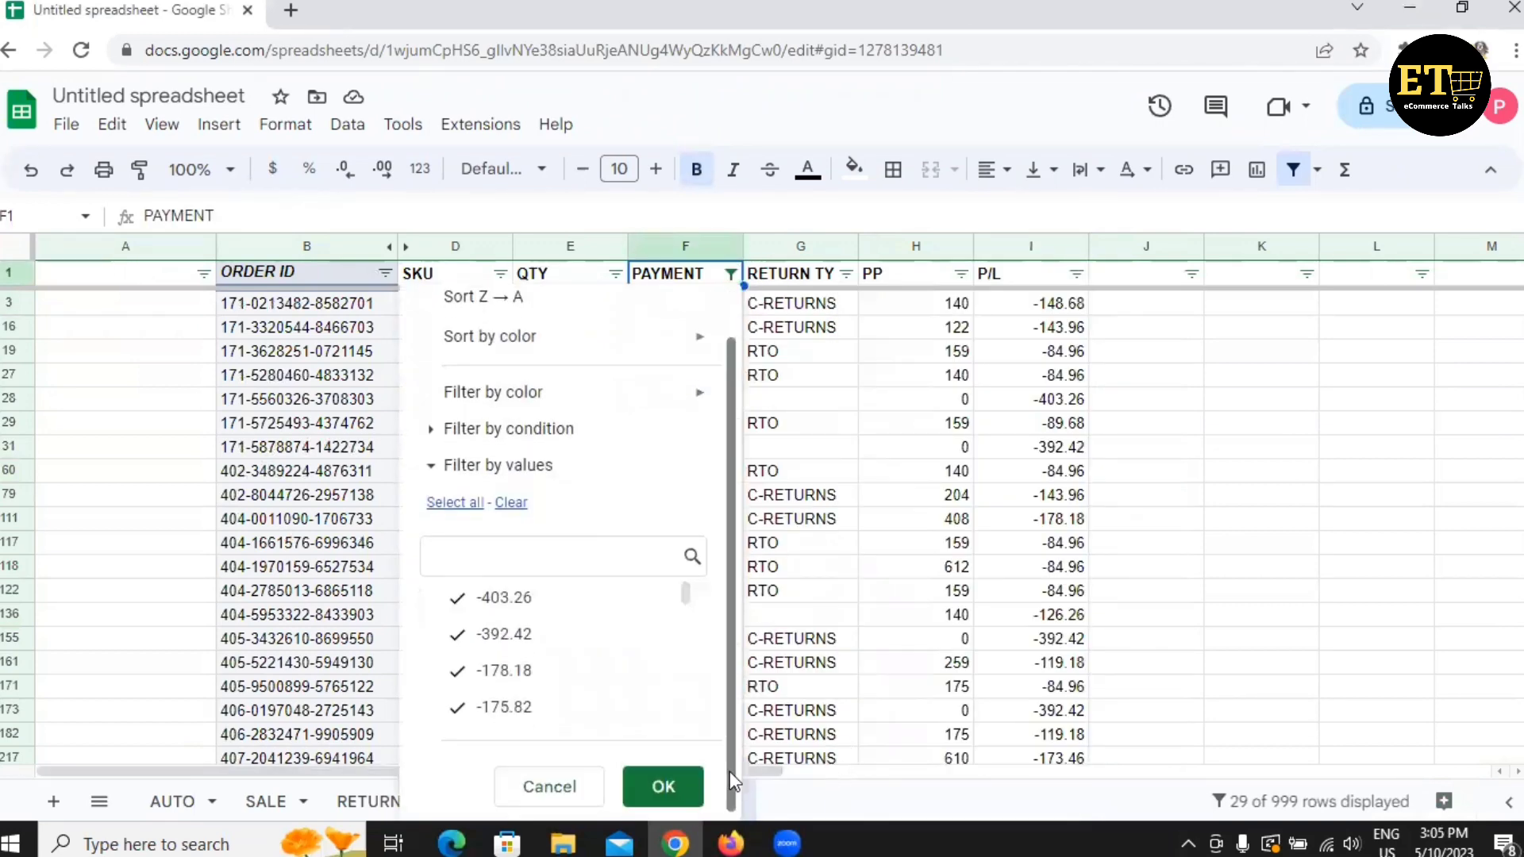
click(661, 784)
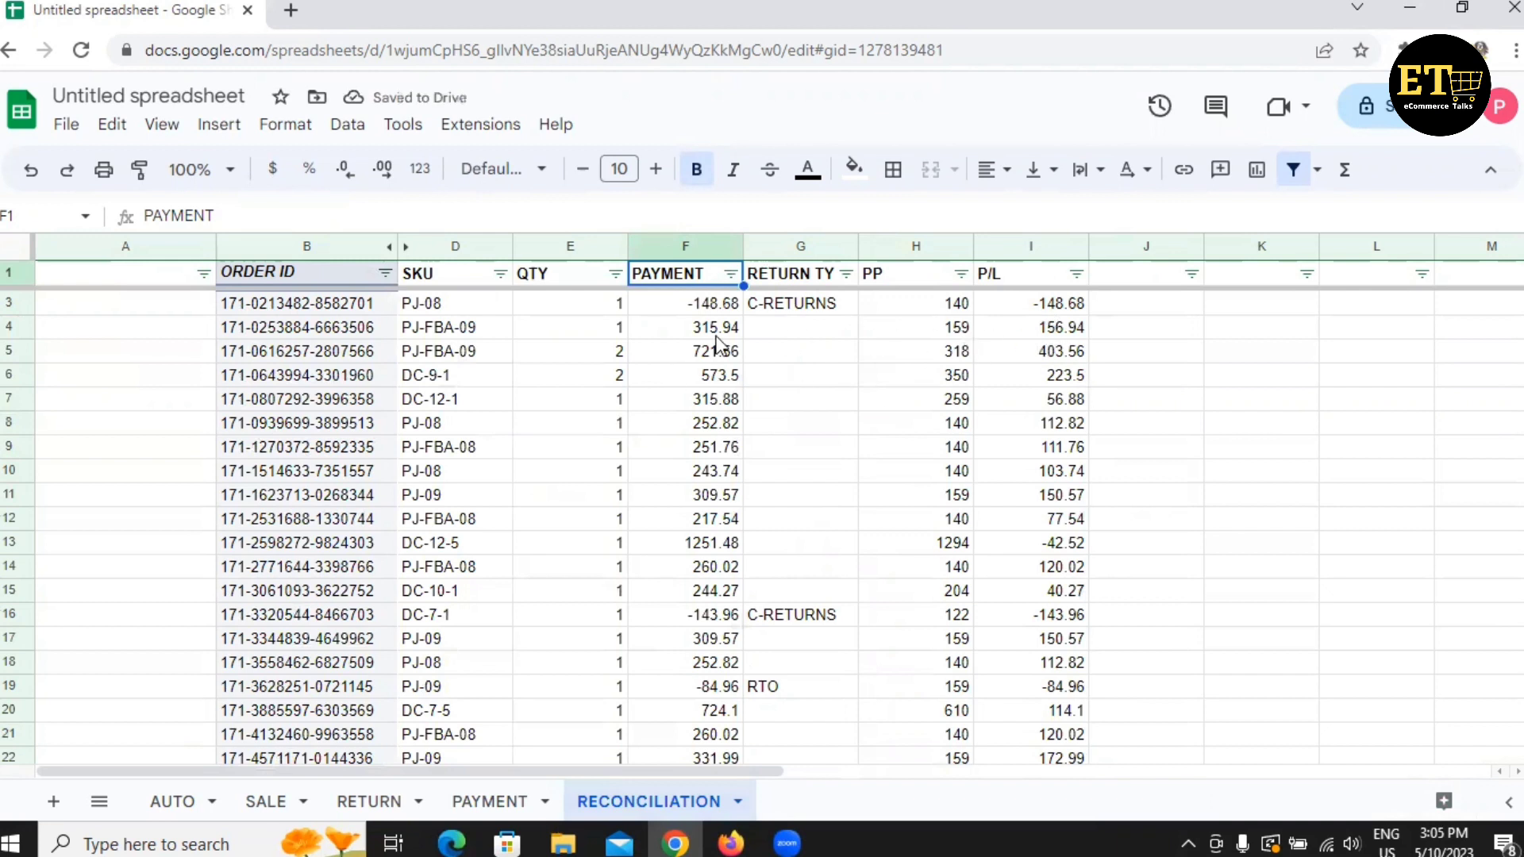
Check the payment, P/L and PP cells of the C-RETURNS order in row 3.
click(708, 309)
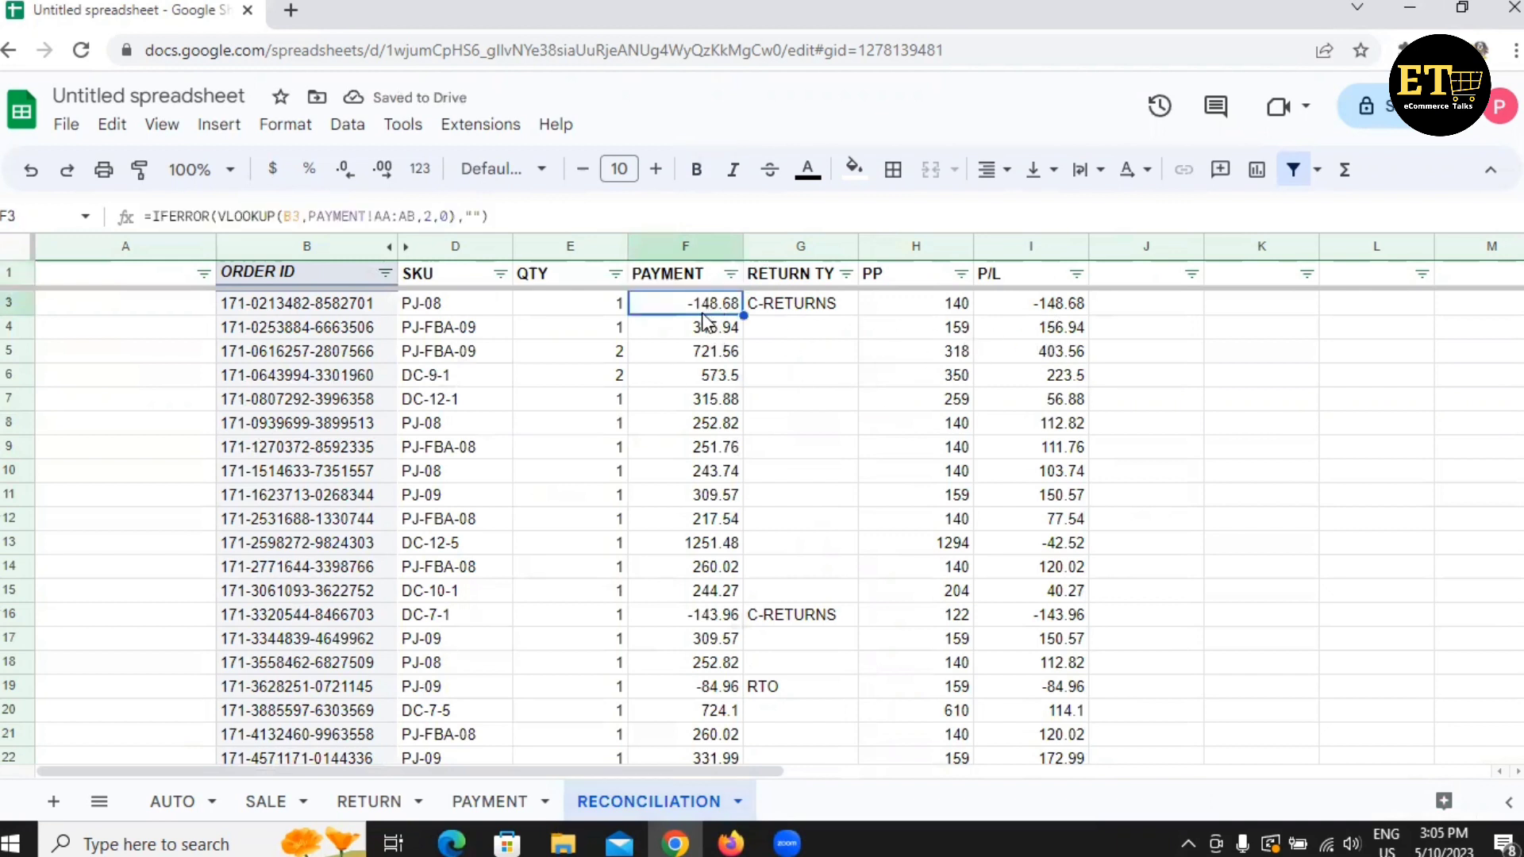
click(1033, 310)
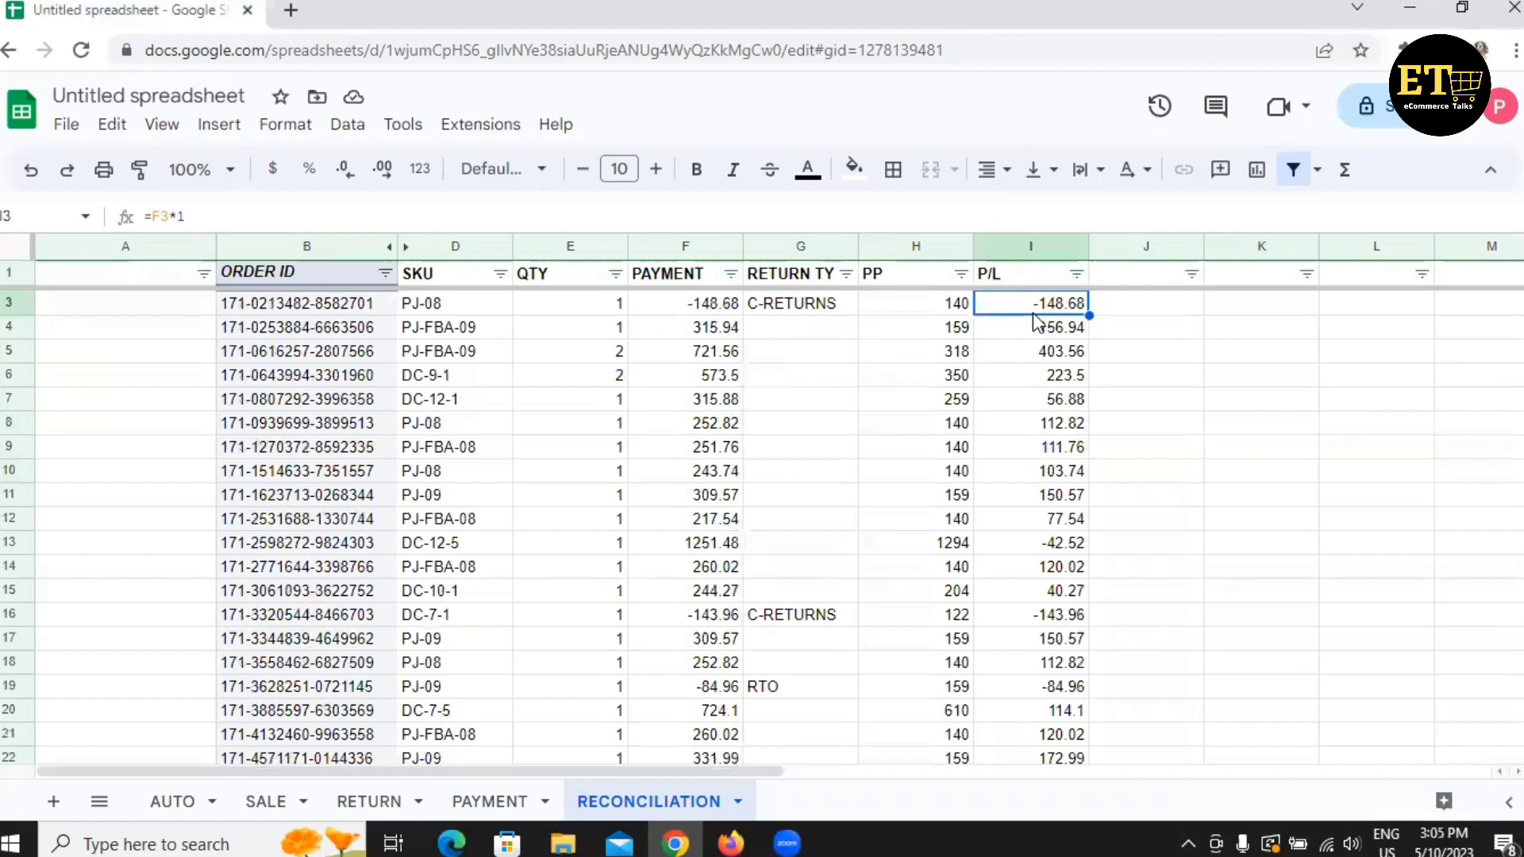
click(953, 304)
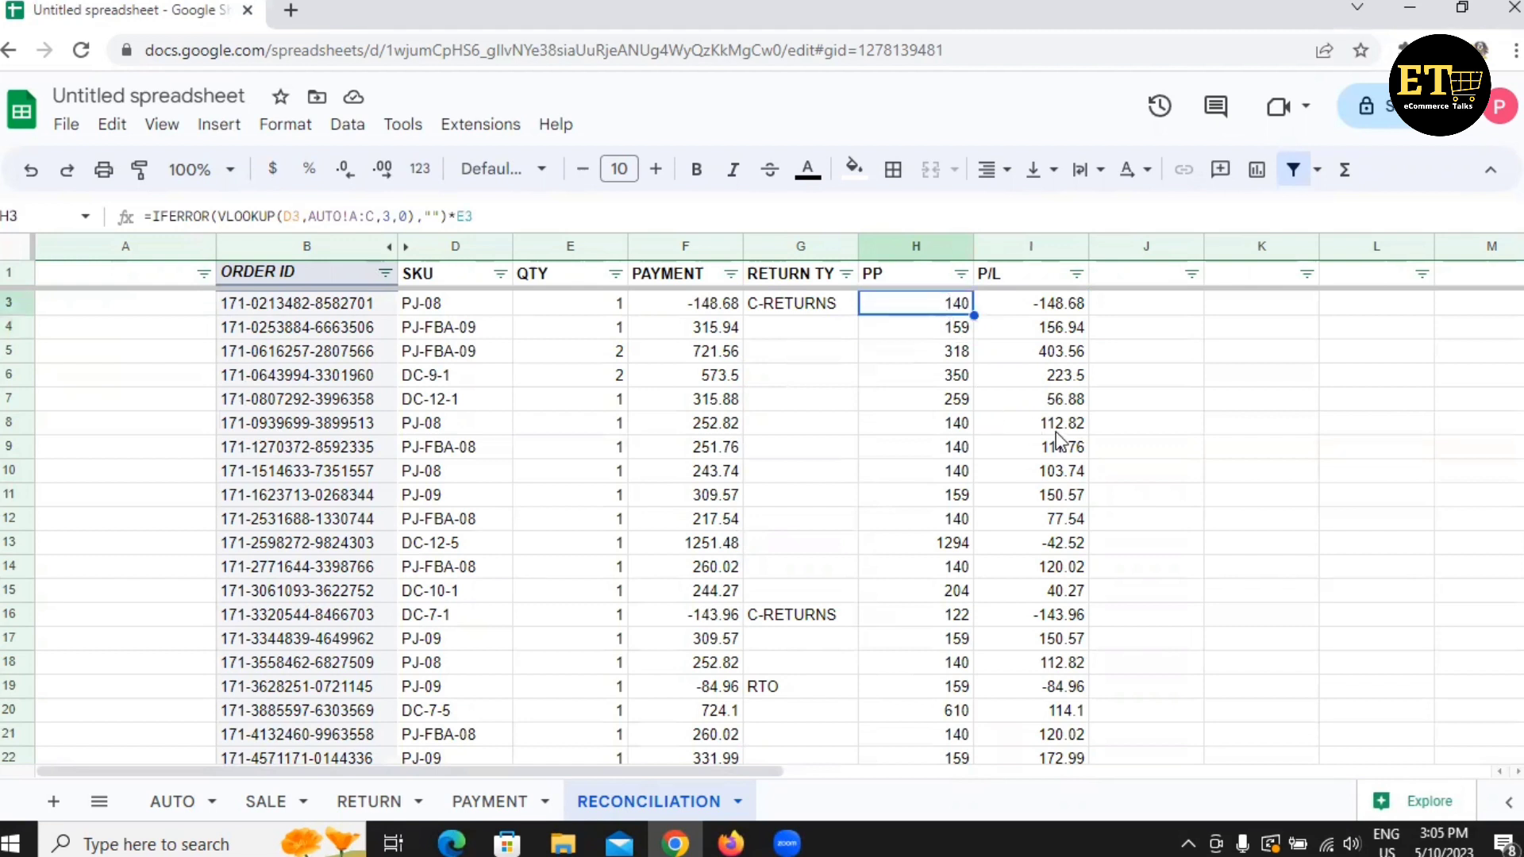
Compare the P/L, PP and payment cells of the DC-12-5 order in row 13.
click(1022, 547)
key(Left)
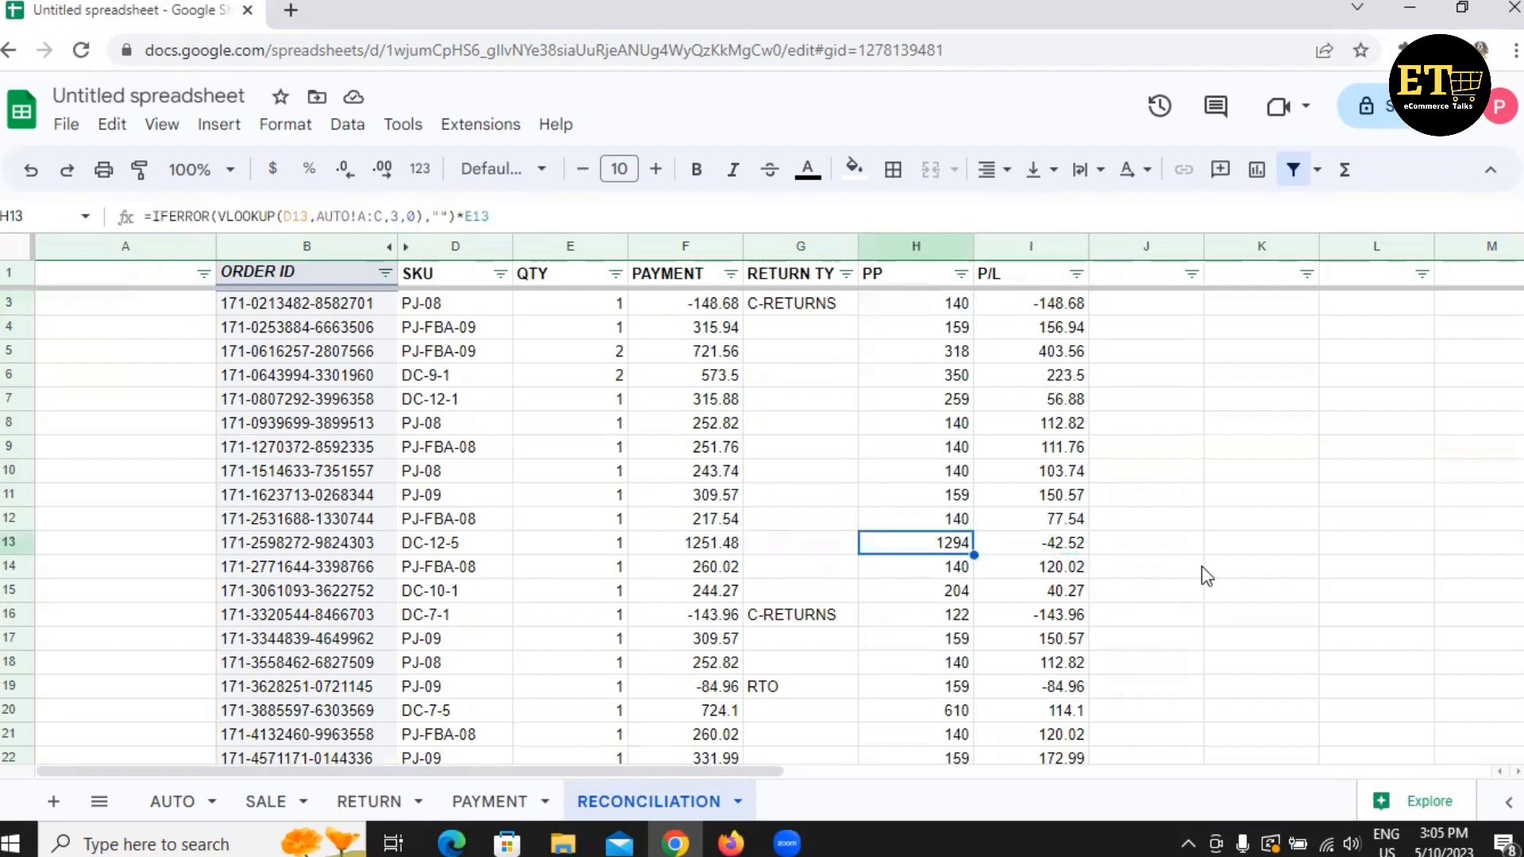
key(Left)
key(Left)
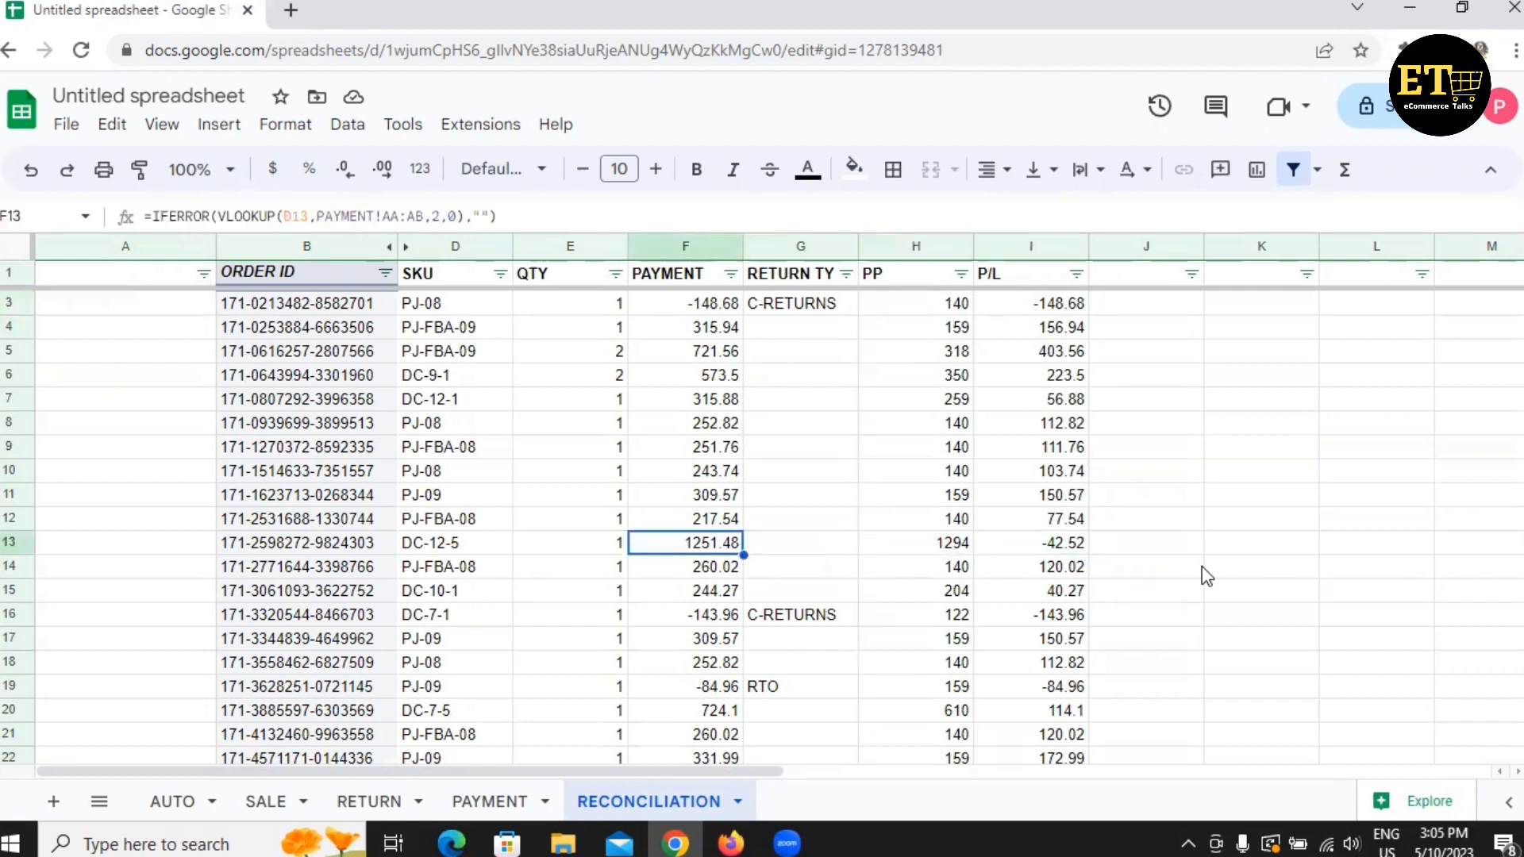
key(Right)
key(Right)
key(Right)
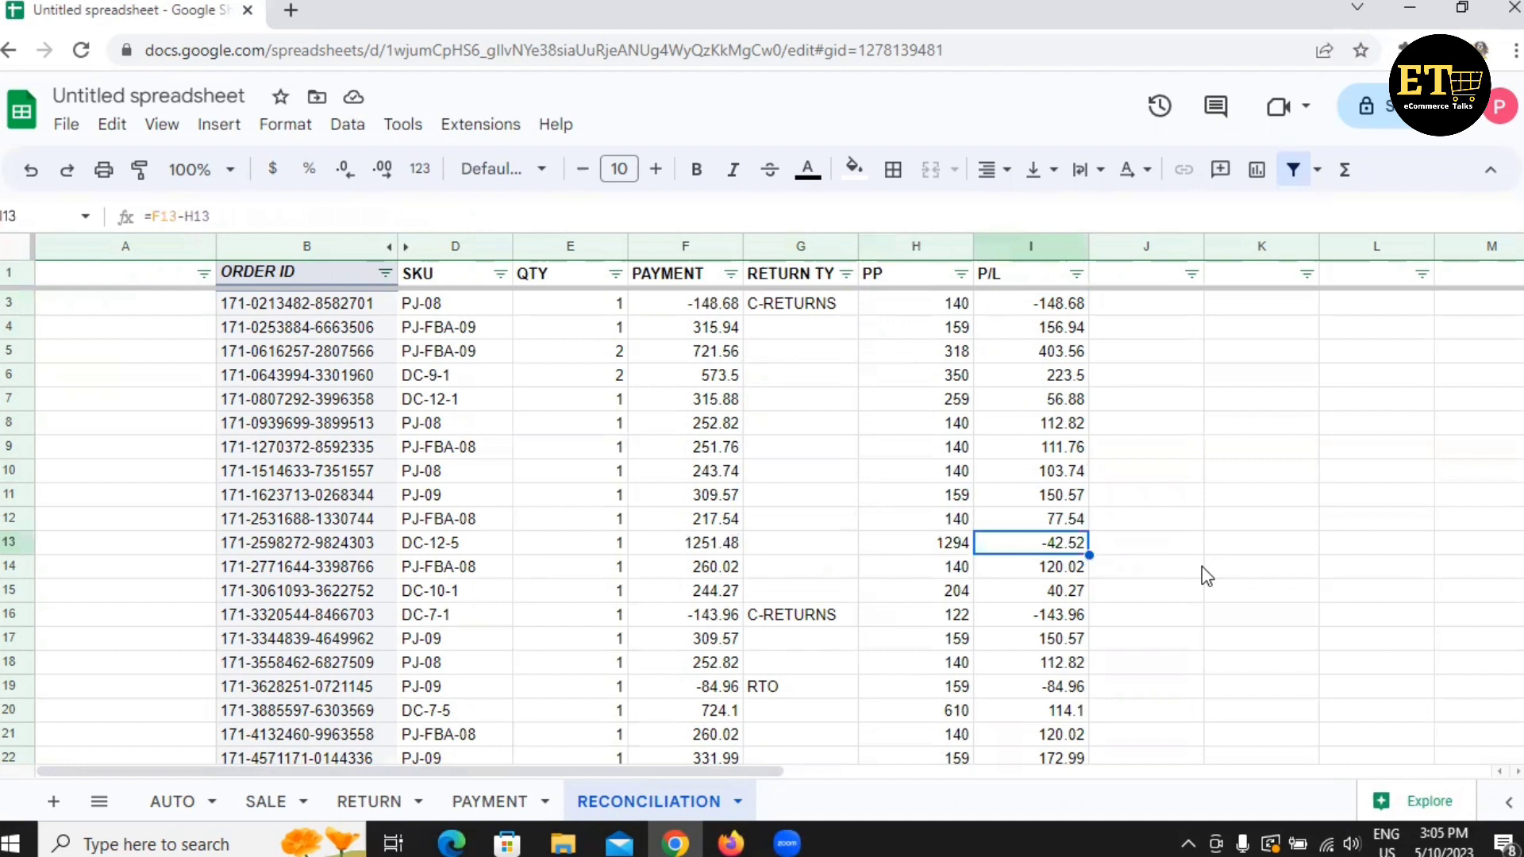
Compare the PP, payment and P/L cells of the C-RETURNS order in row 16.
key(Down)
key(Down)
key(Down)
key(Left)
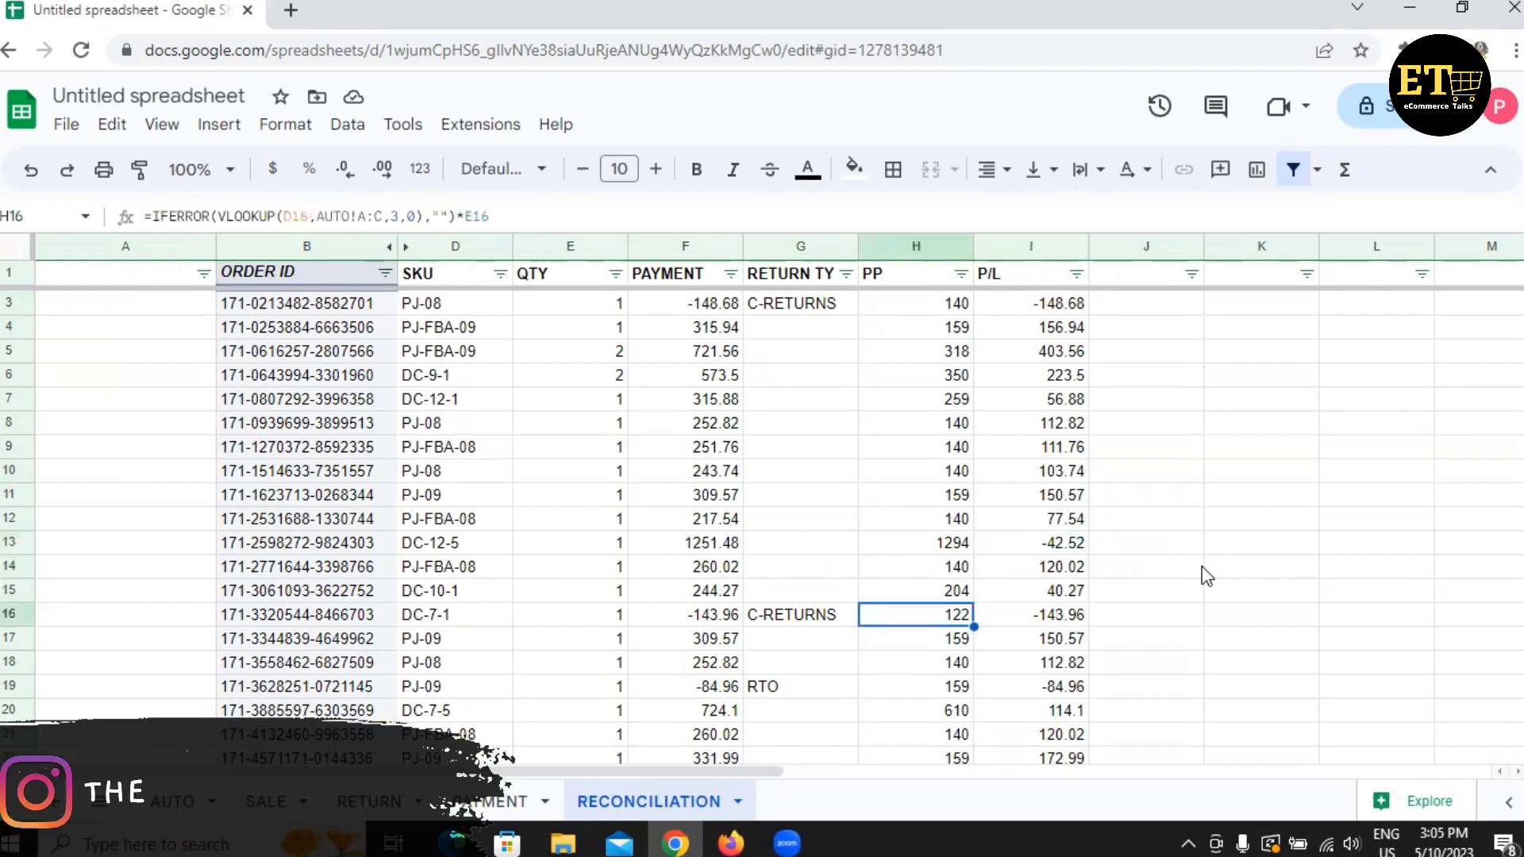
key(Left)
key(Left)
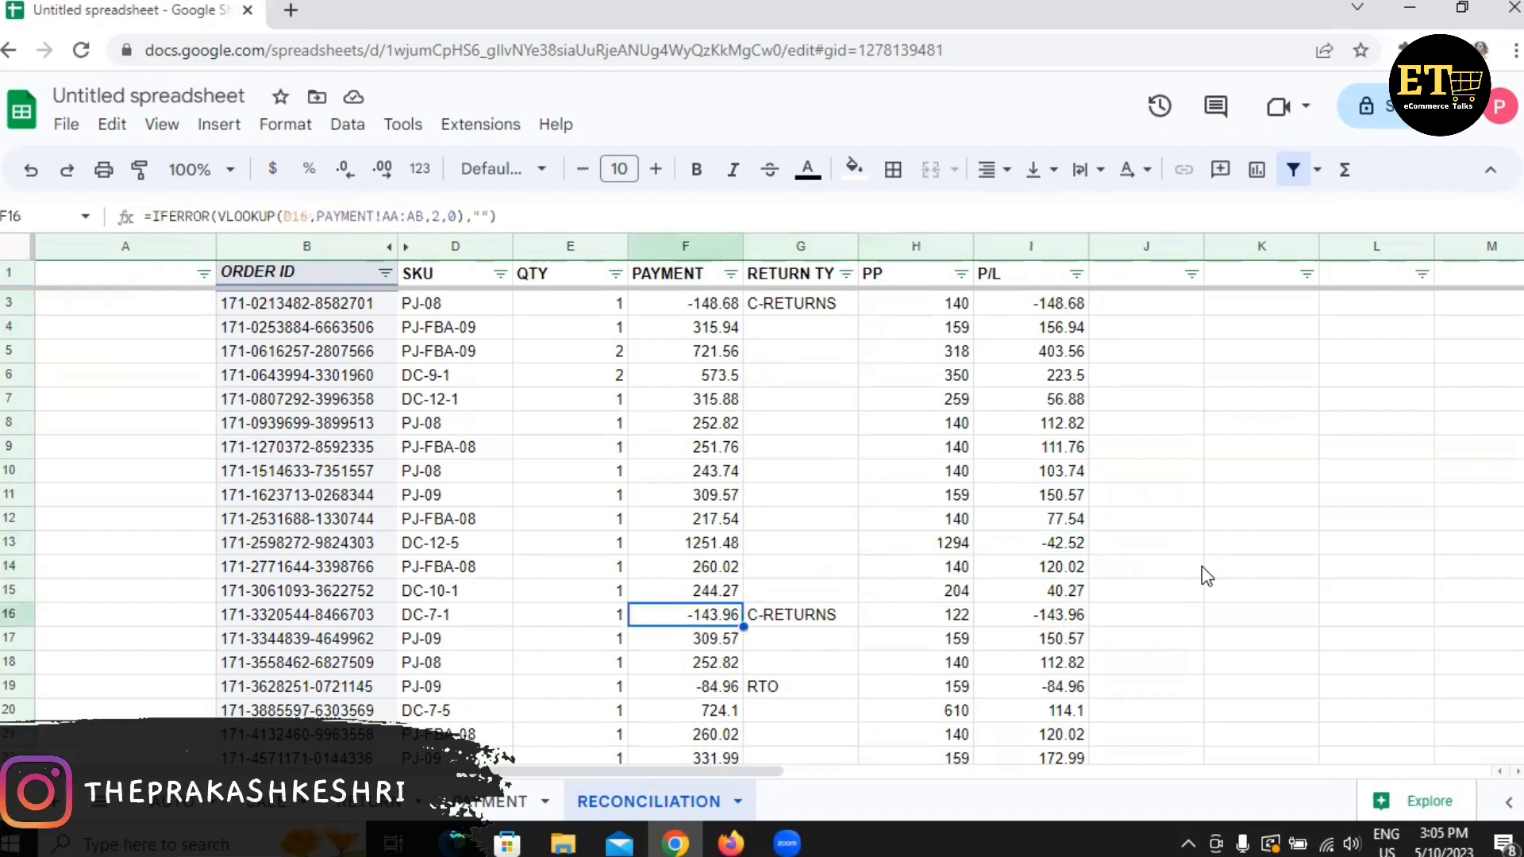
key(Right)
key(Right)
key(Right)
key(Right)
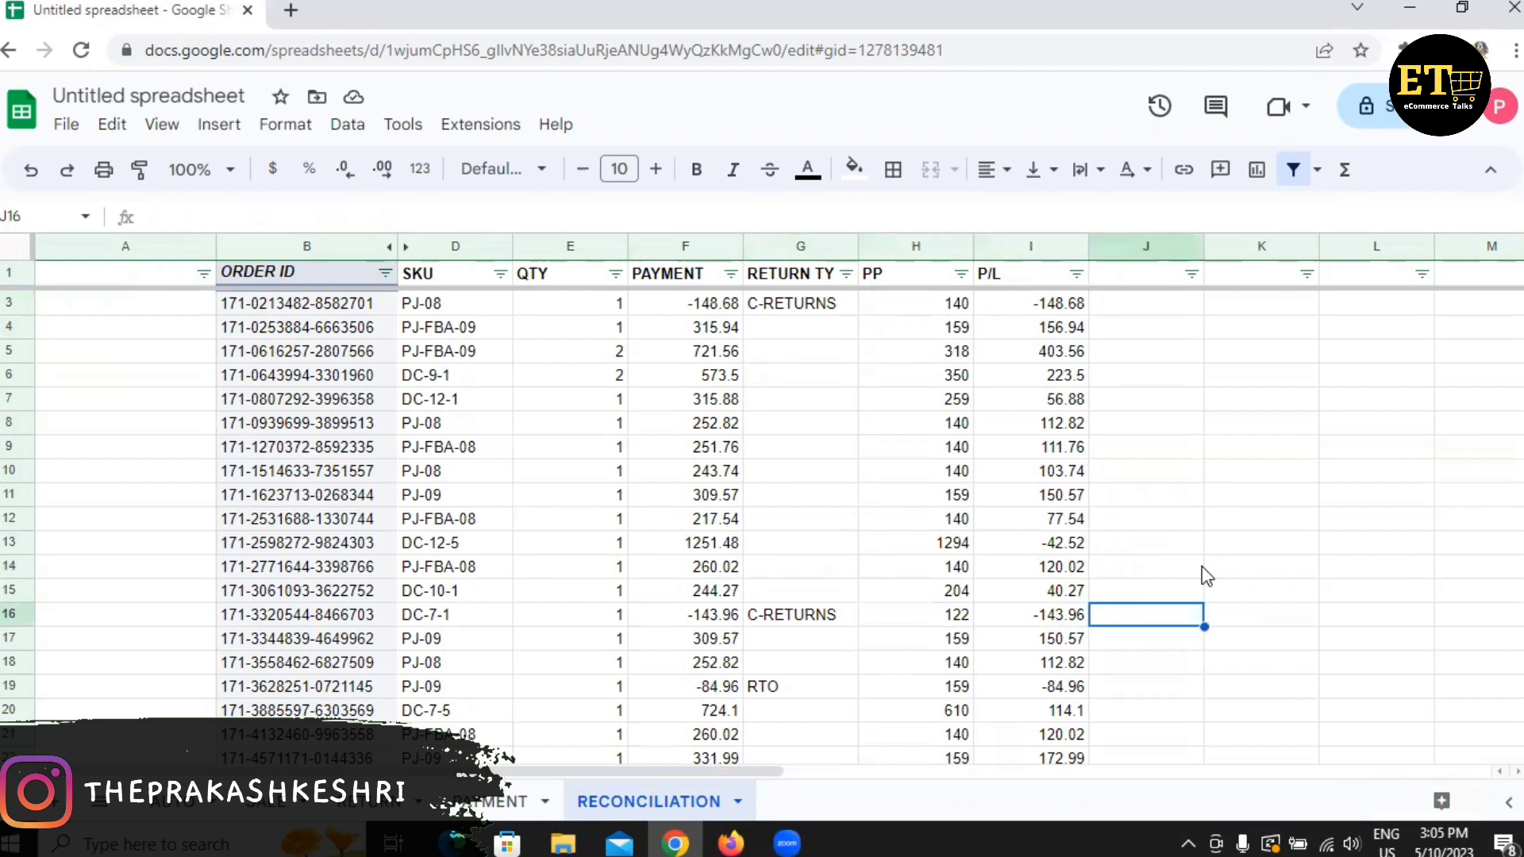
key(Left)
Check the P/L formula, payment and PP cells of the RTO order in row 19.
key(Down)
key(Down)
key(Down)
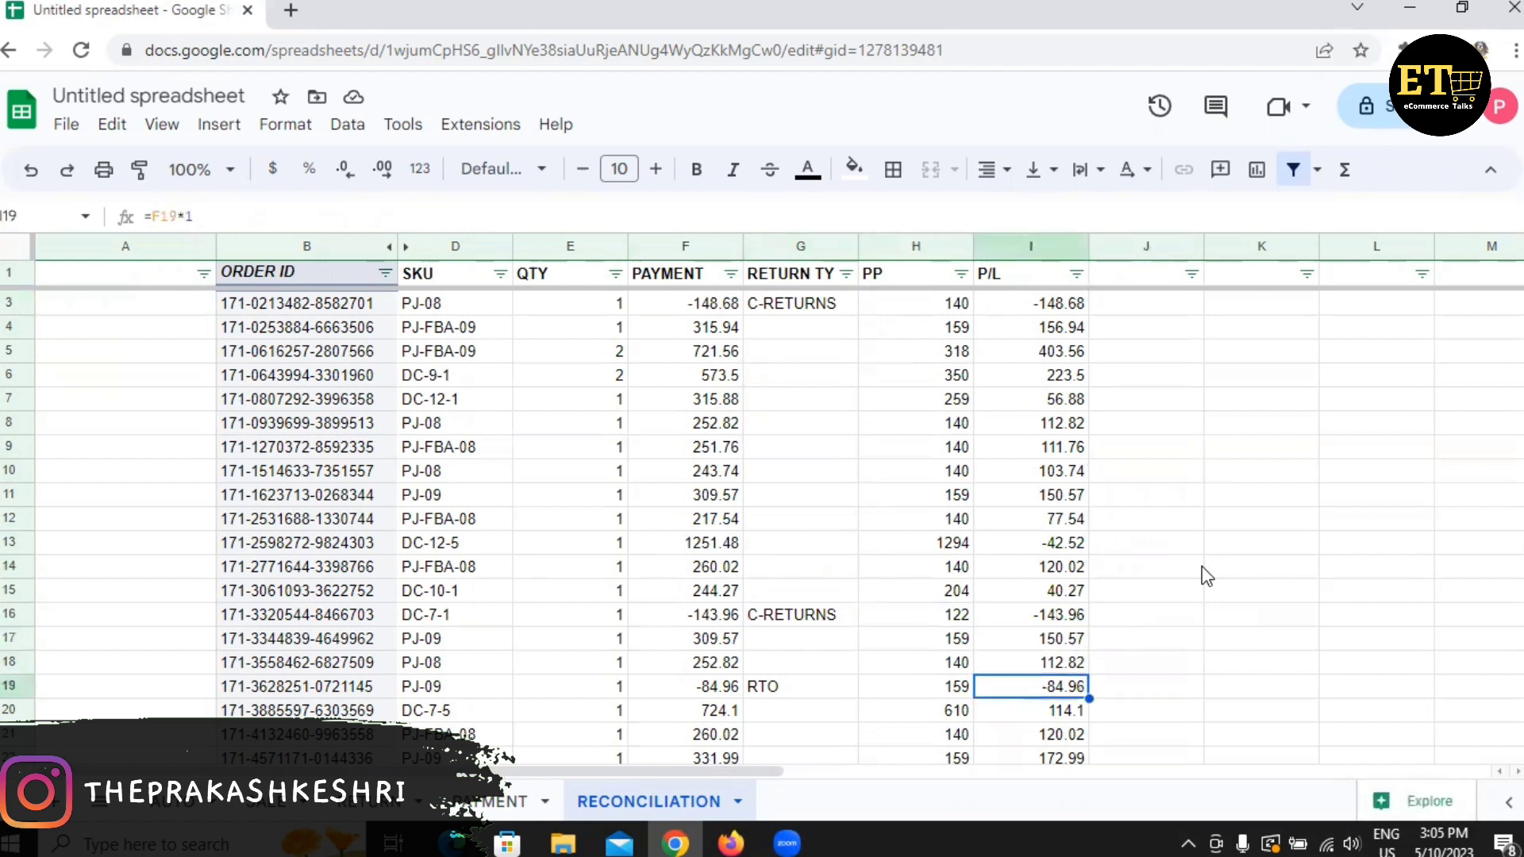
key(Left)
key(Left)
key(Left)
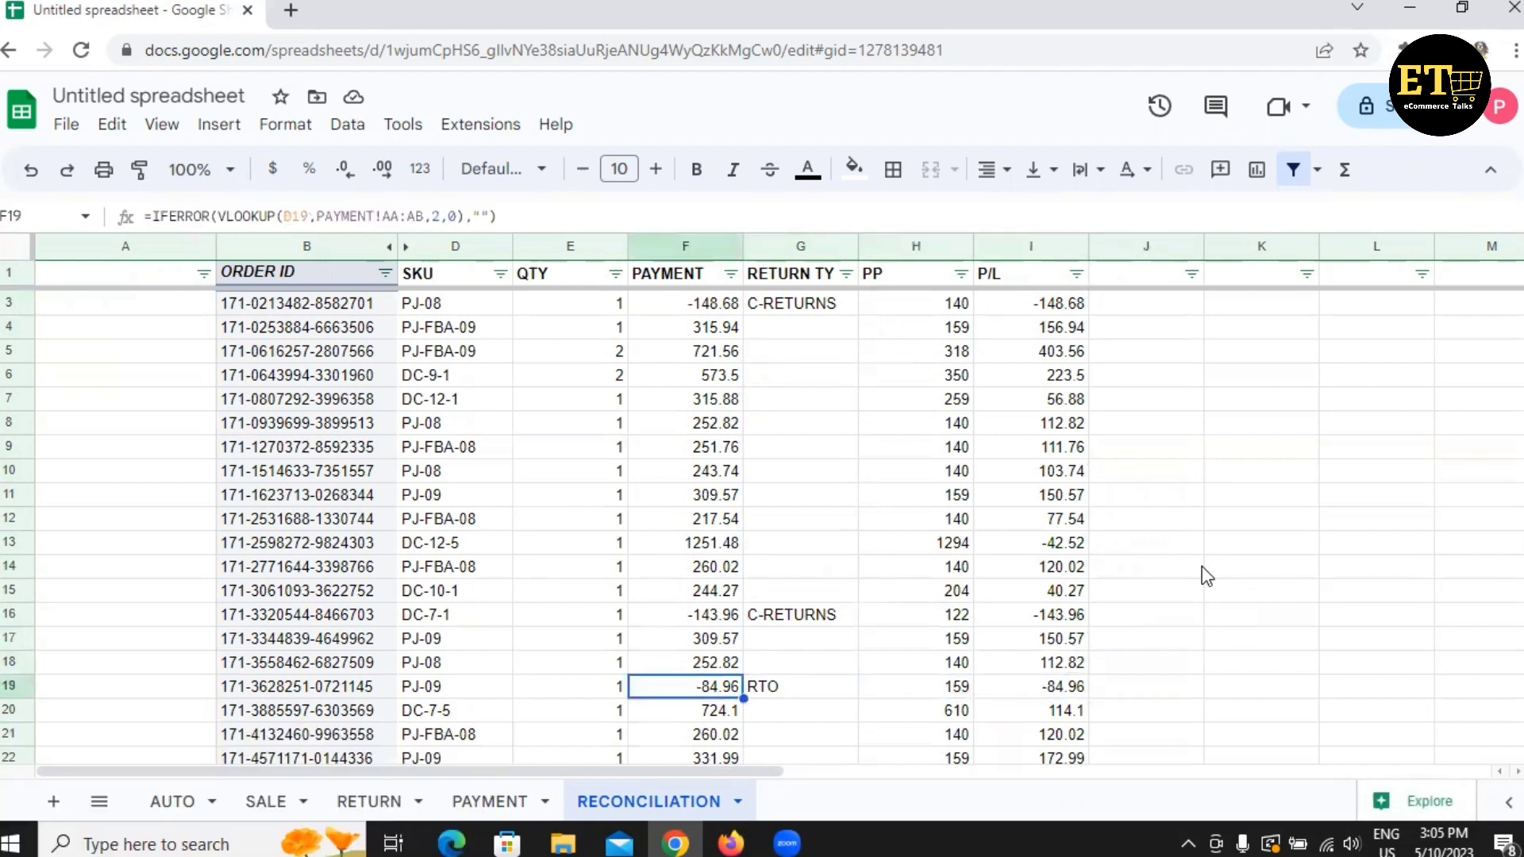
key(Right)
key(Right)
key(Right)
key(Right)
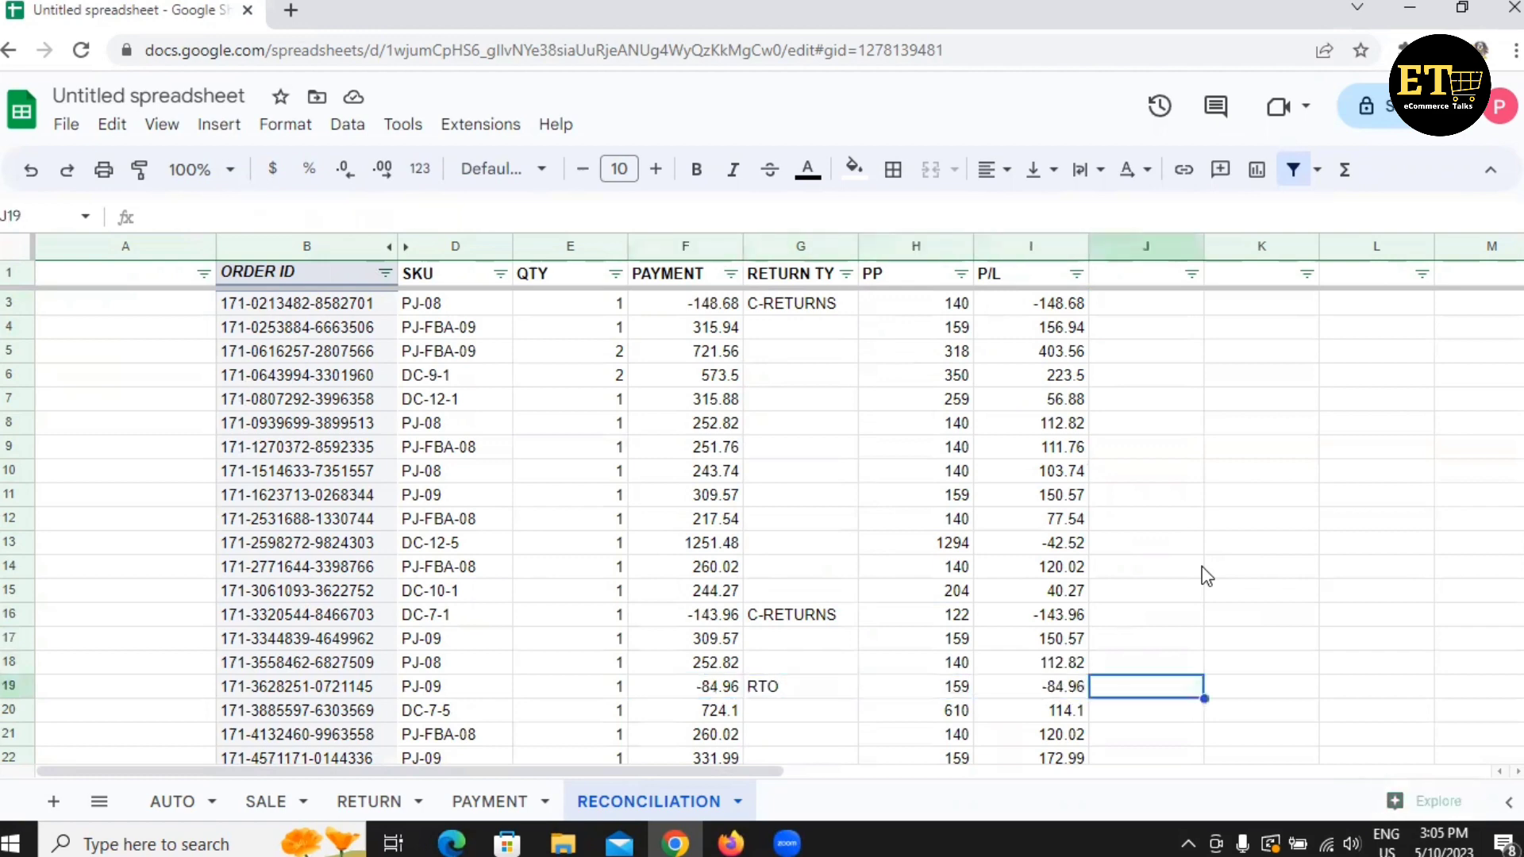
key(Left)
key(Left)
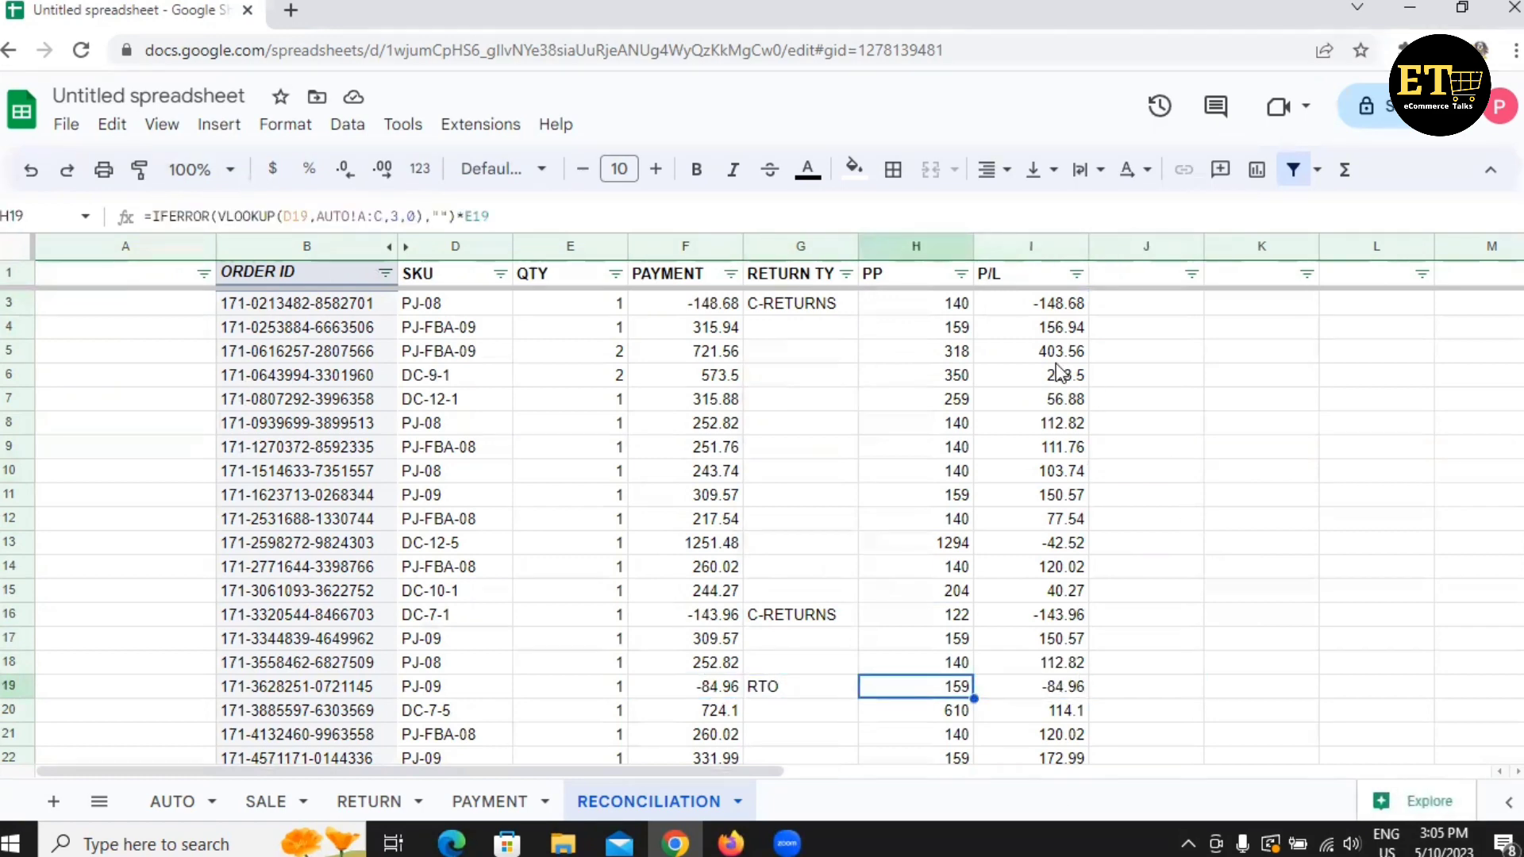
Examine the MONTH filter values of the ORDER ID pivot table and leave the filter unchanged.
scroll(1060, 389, down, 10)
scroll(1060, 389, down, 18)
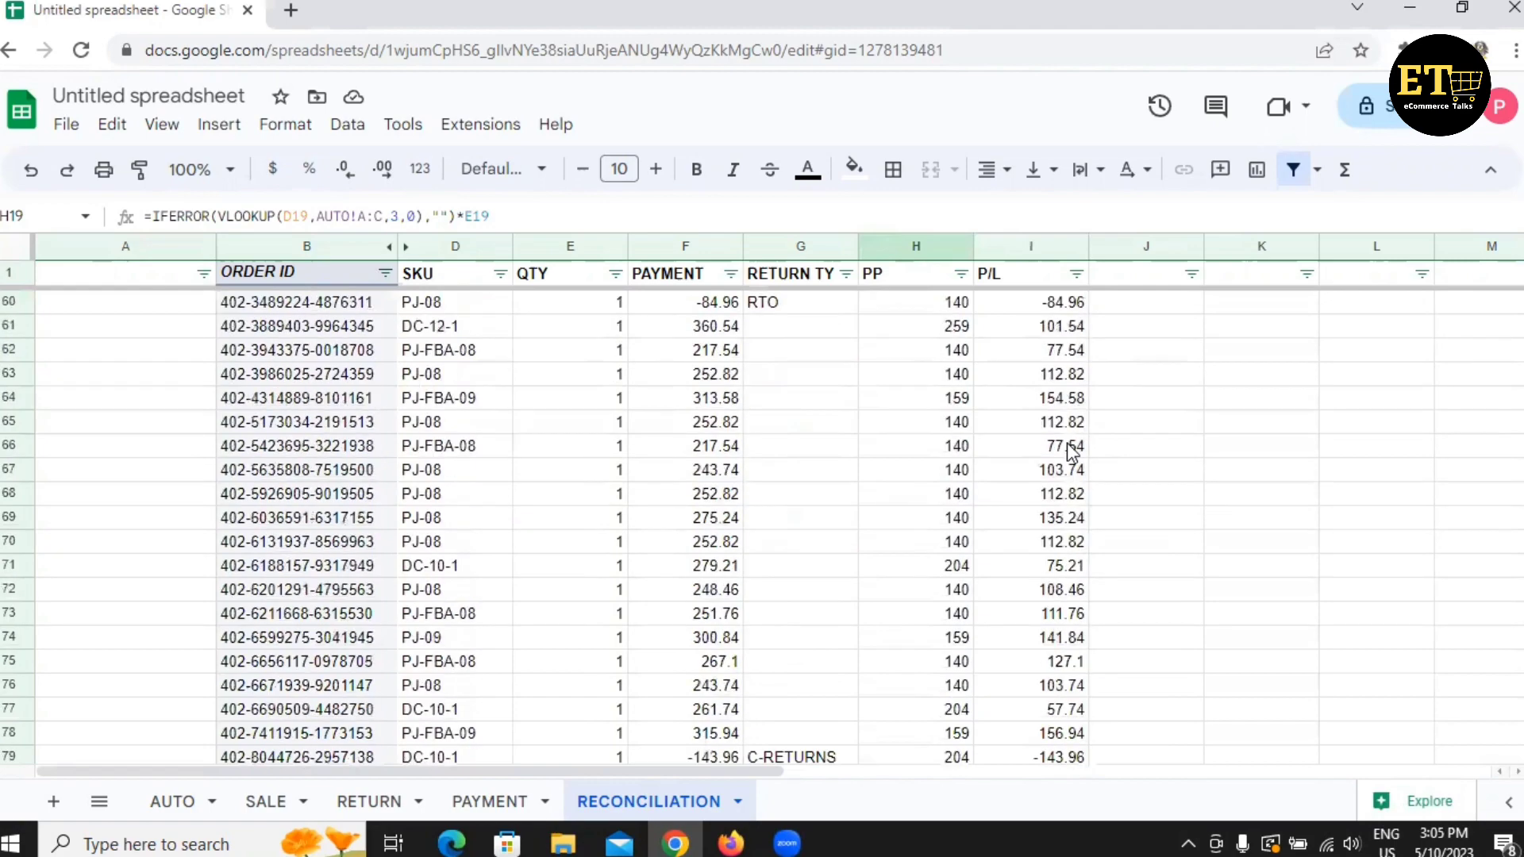
scroll(1081, 451, down, 13)
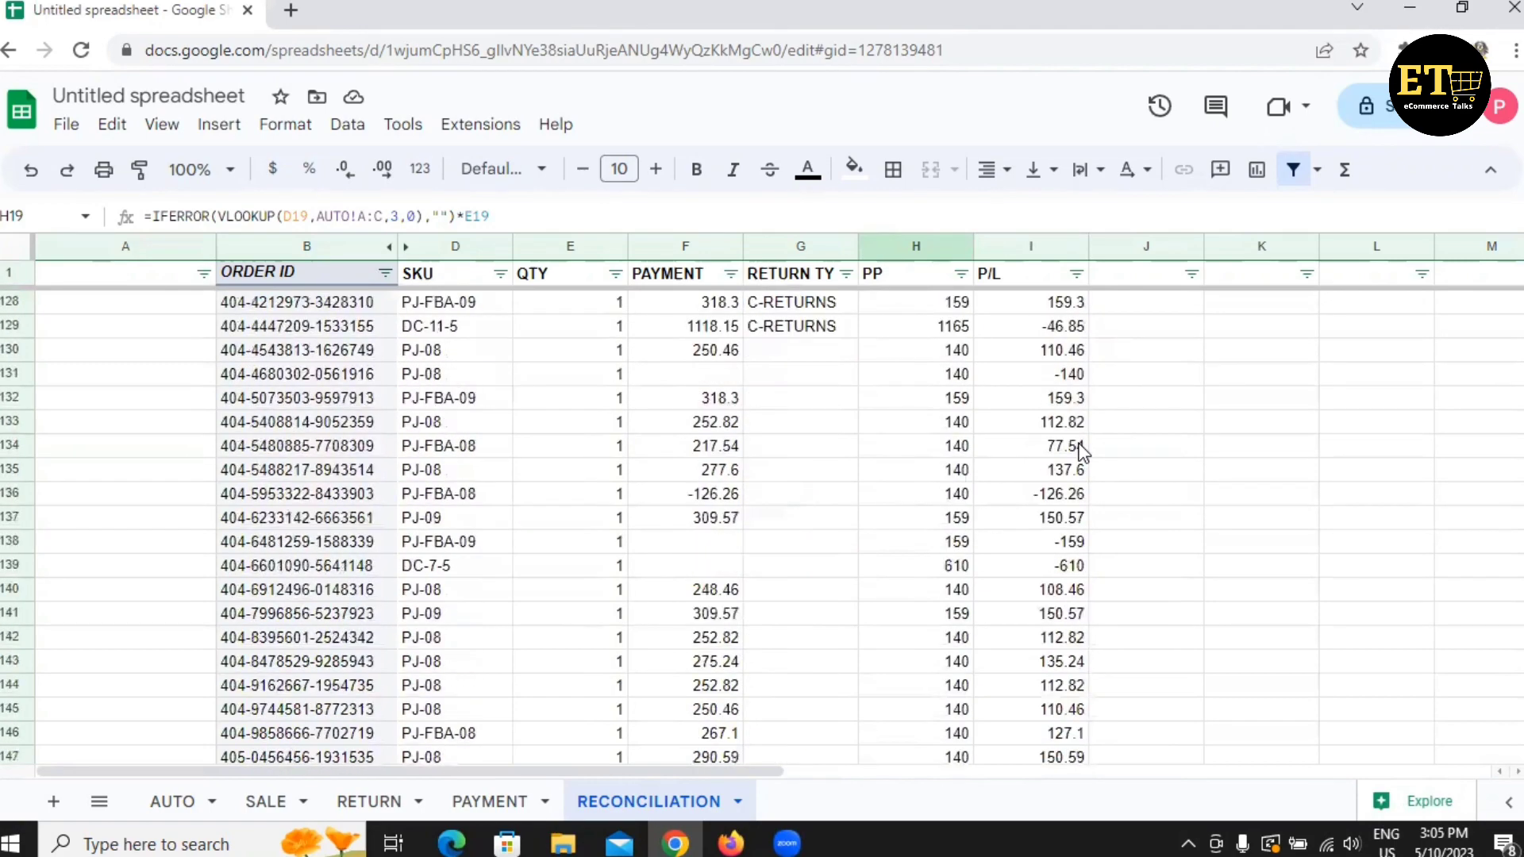
scroll(1081, 451, down, 20)
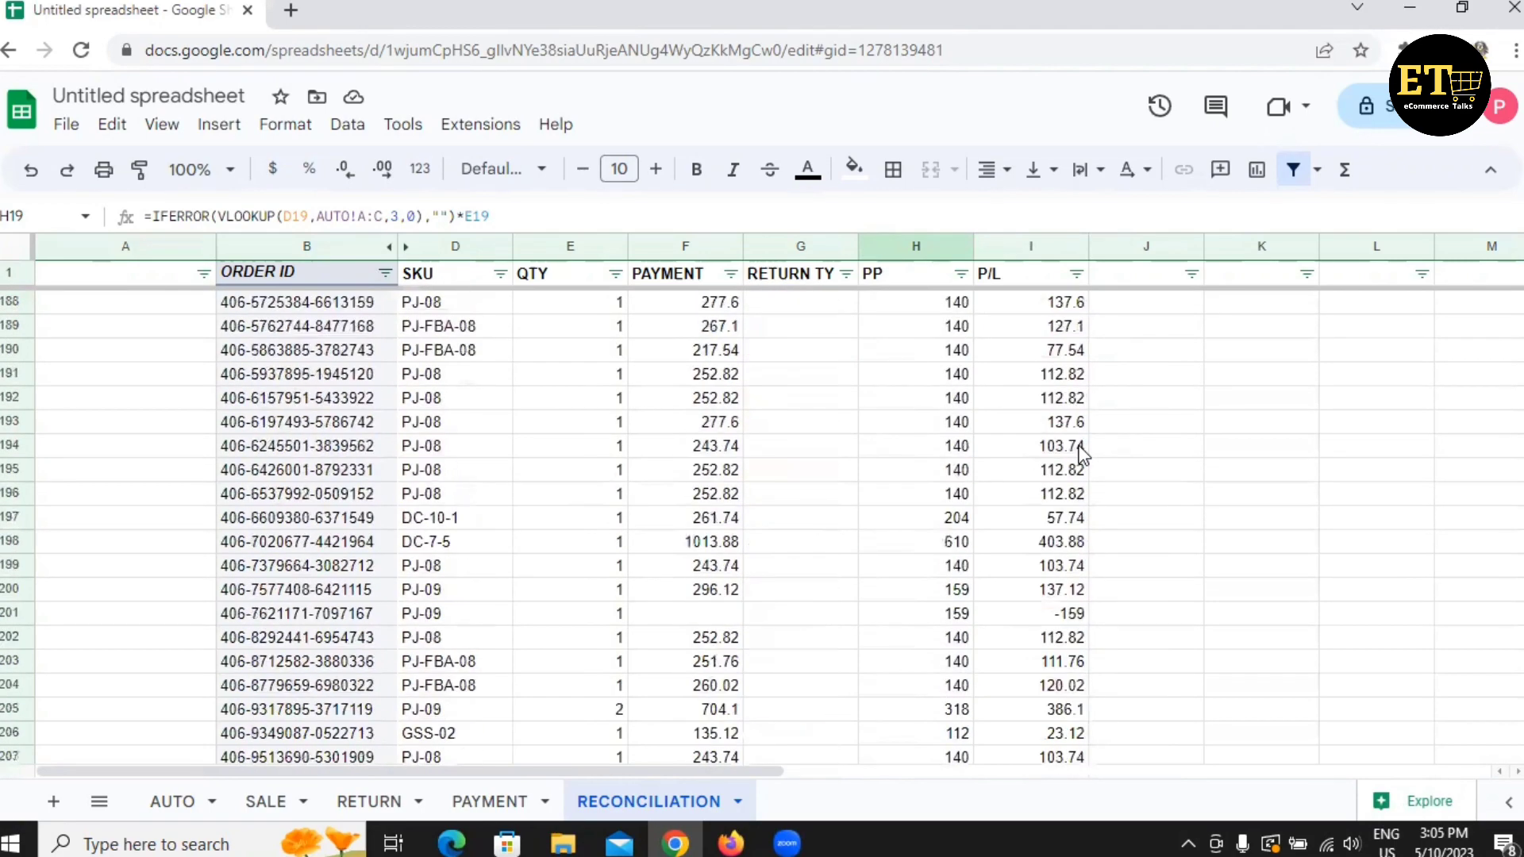
scroll(959, 493, down, 12)
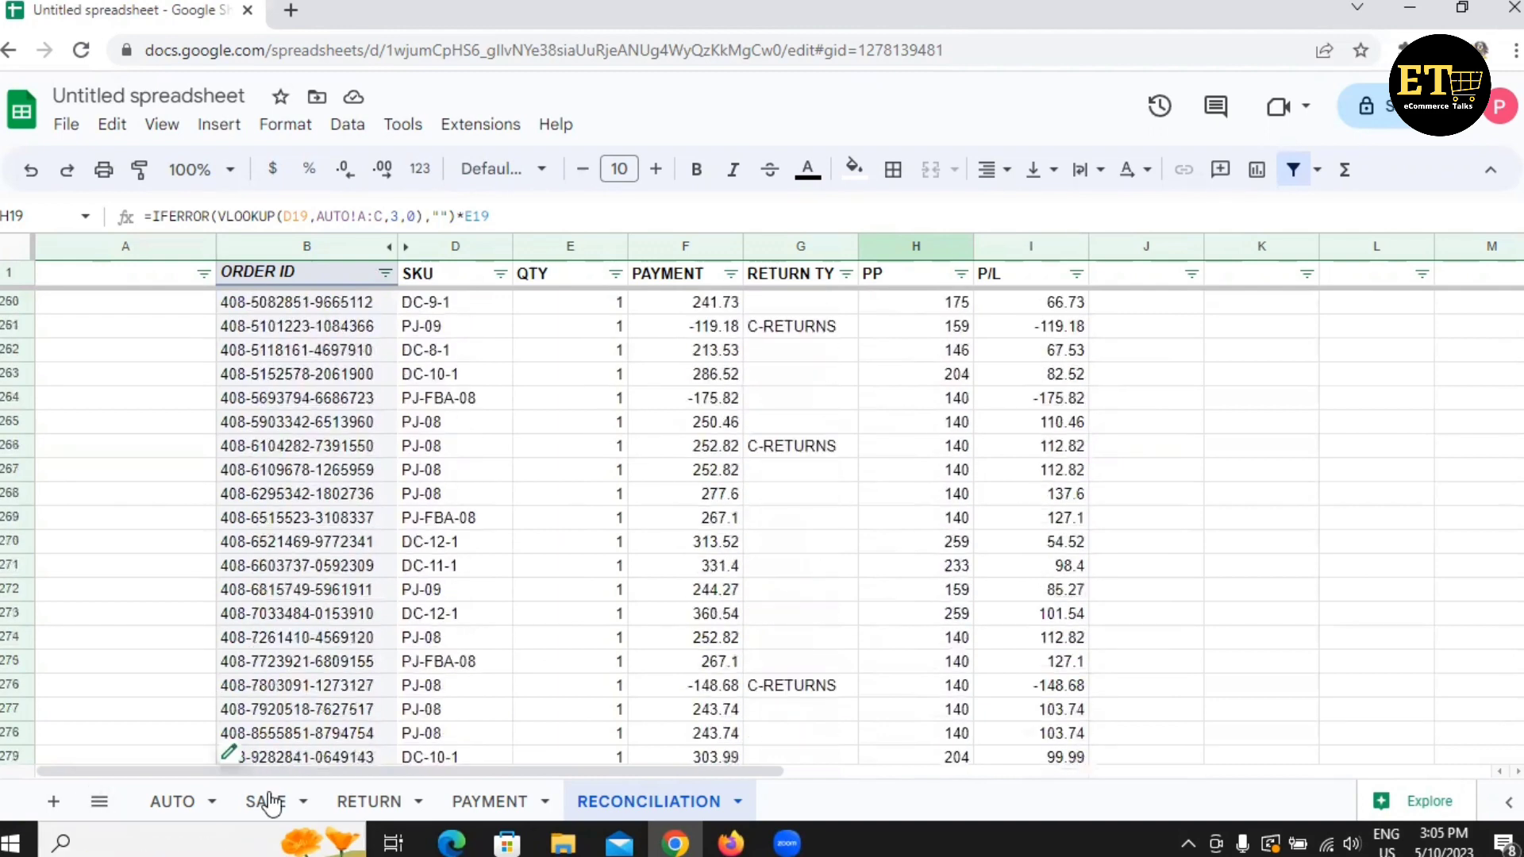
mouse_move(234, 556)
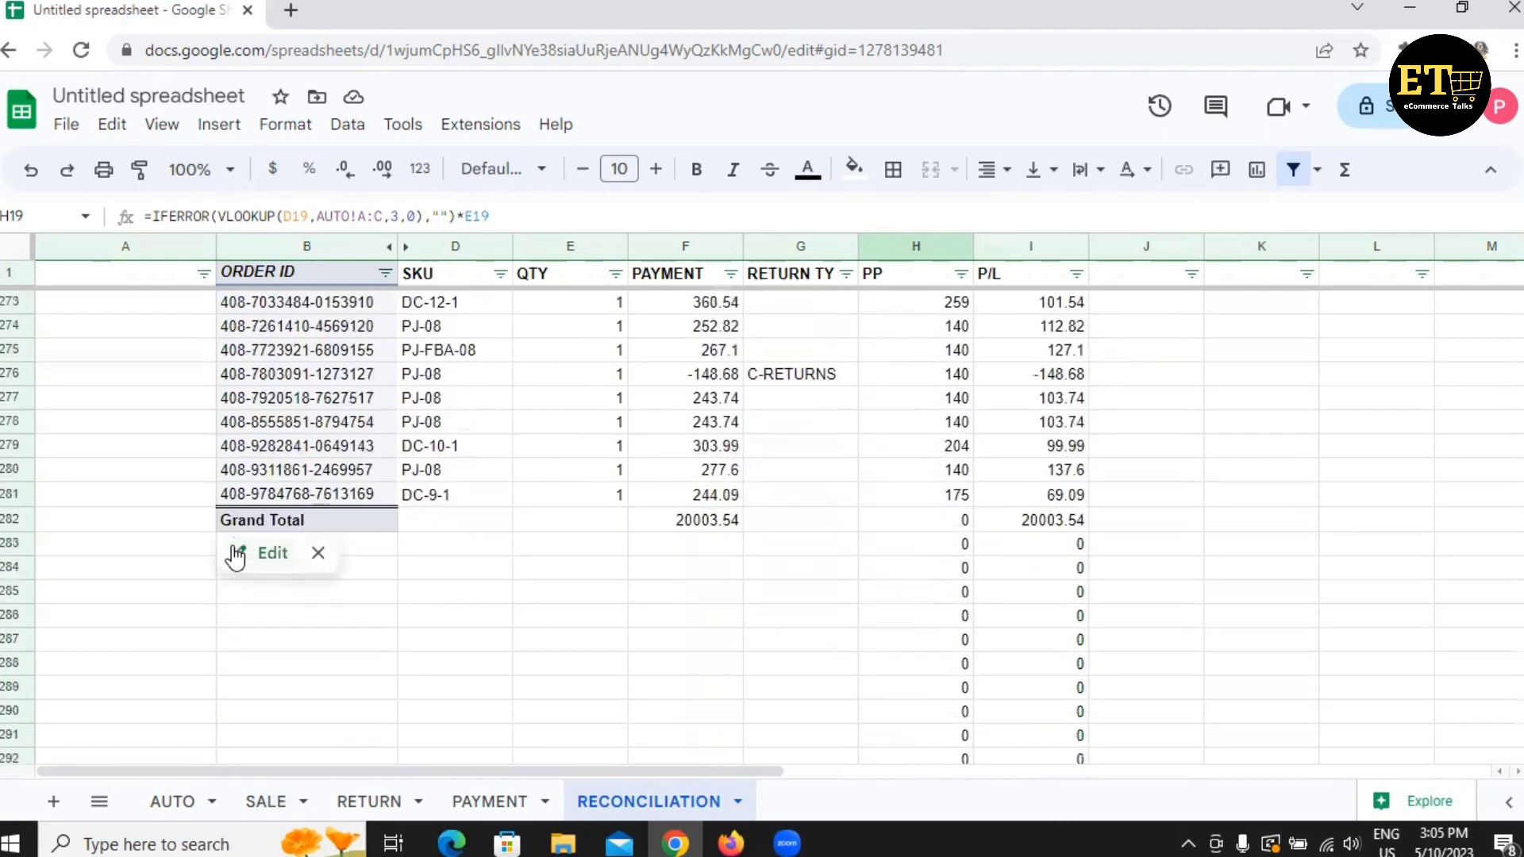
click(262, 554)
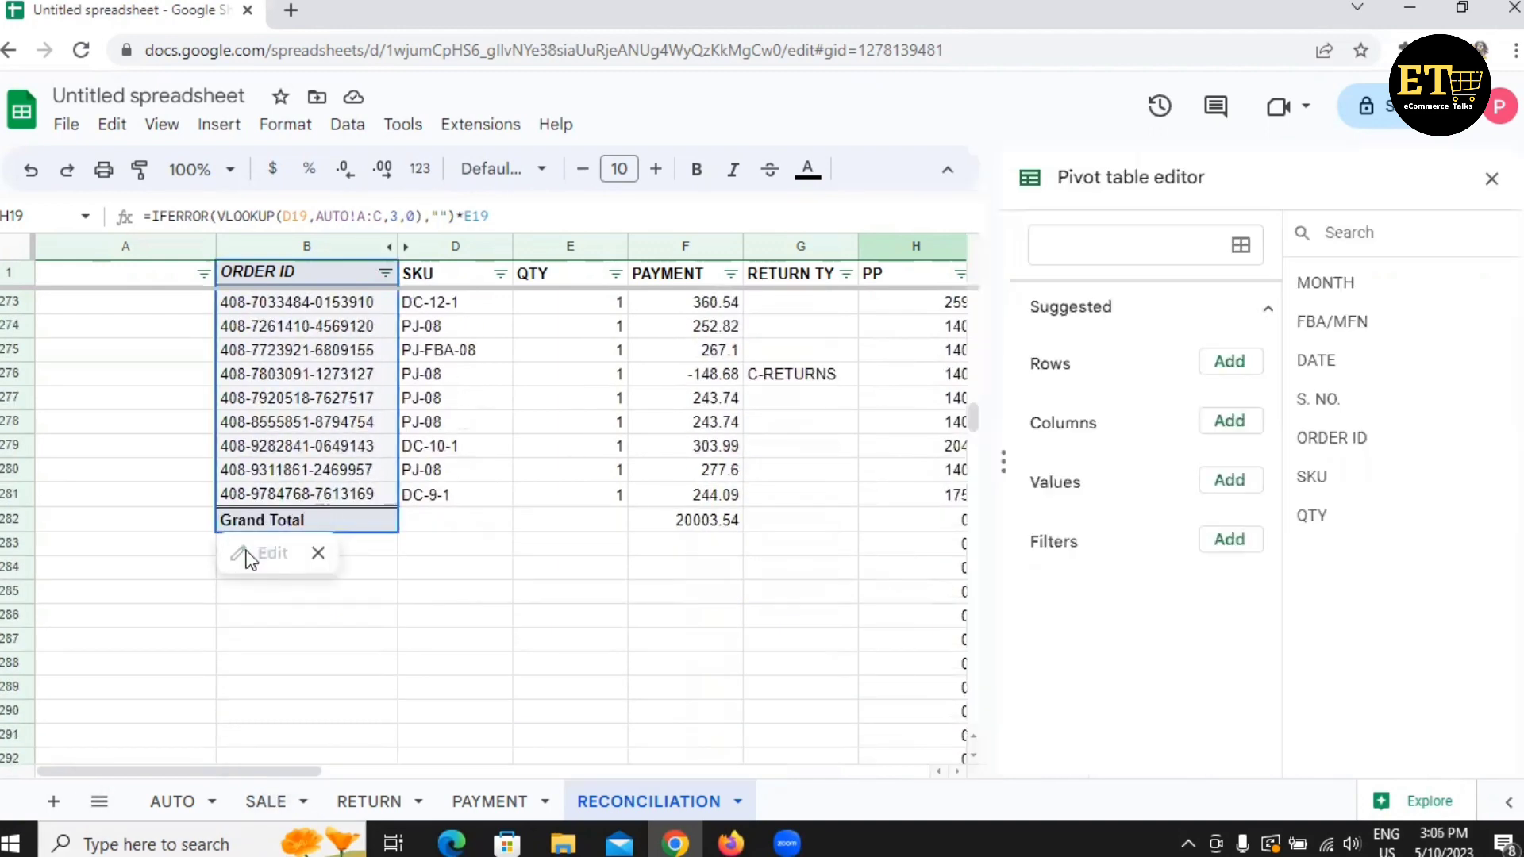
scroll(1160, 646, down, 1)
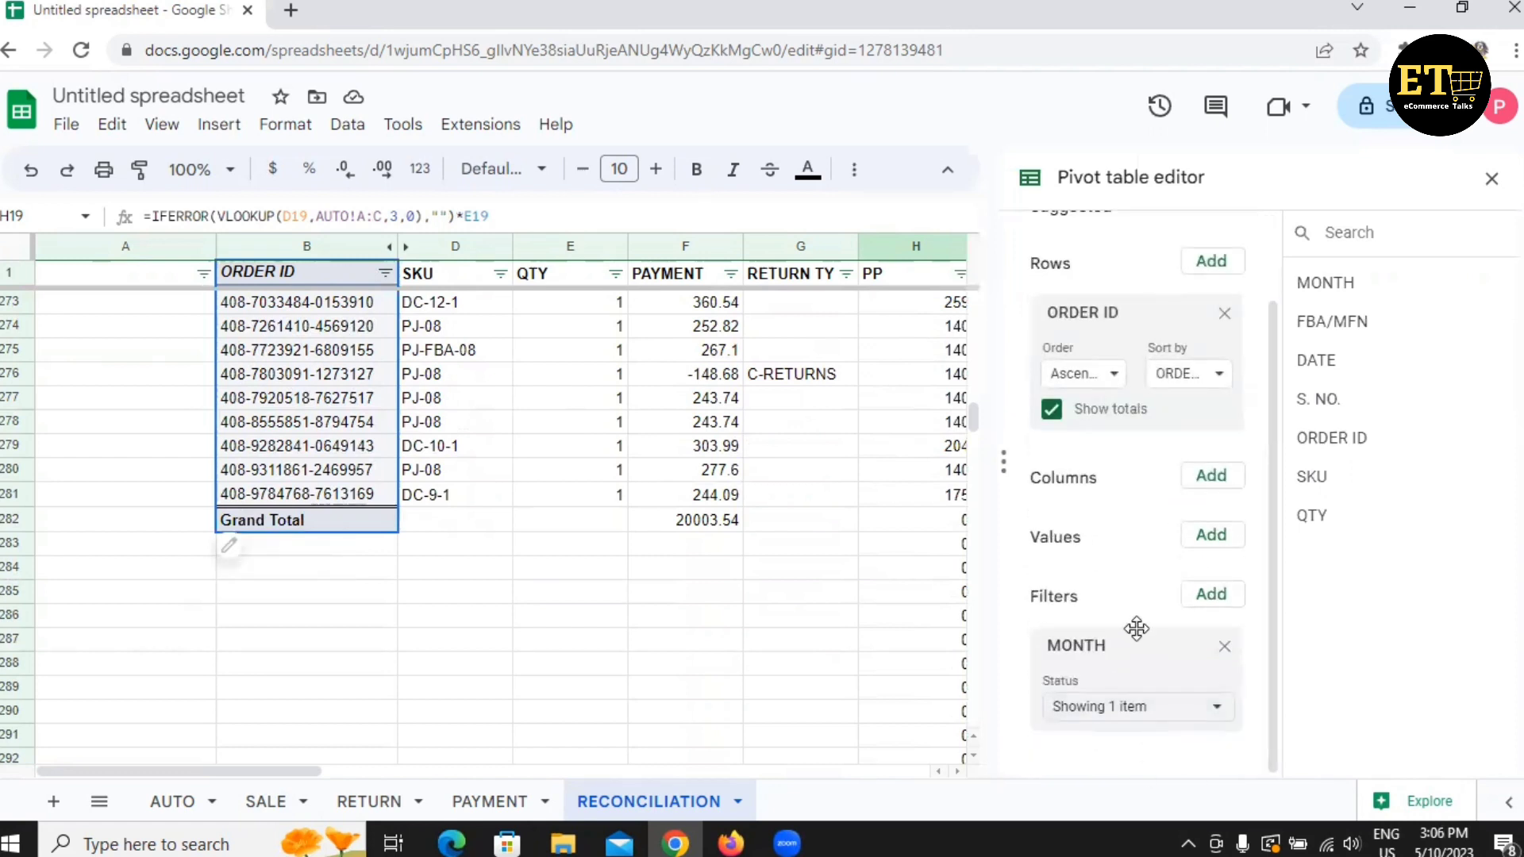
click(1120, 708)
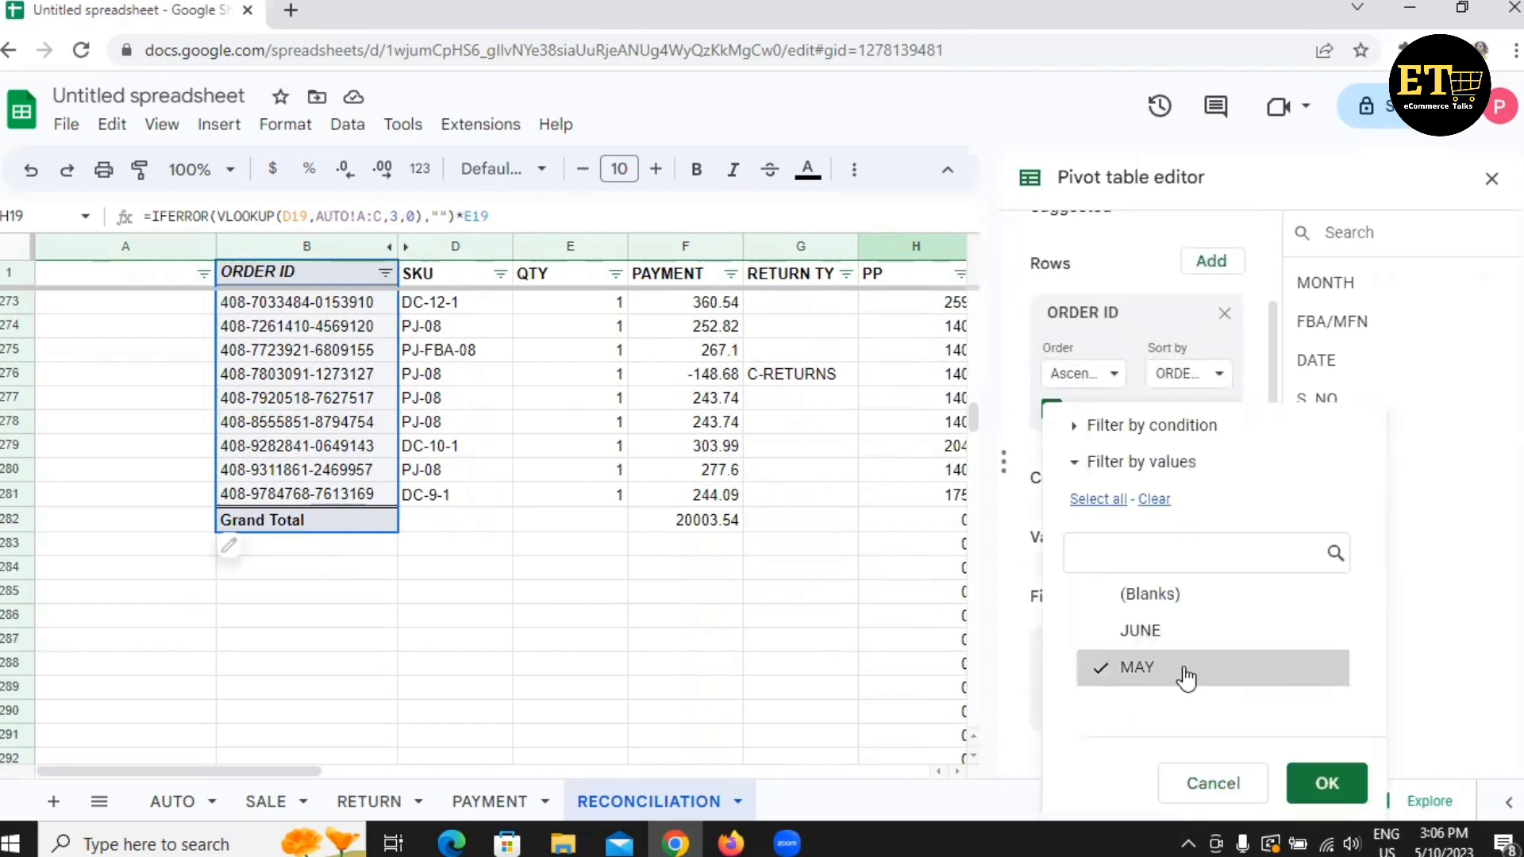
click(1207, 787)
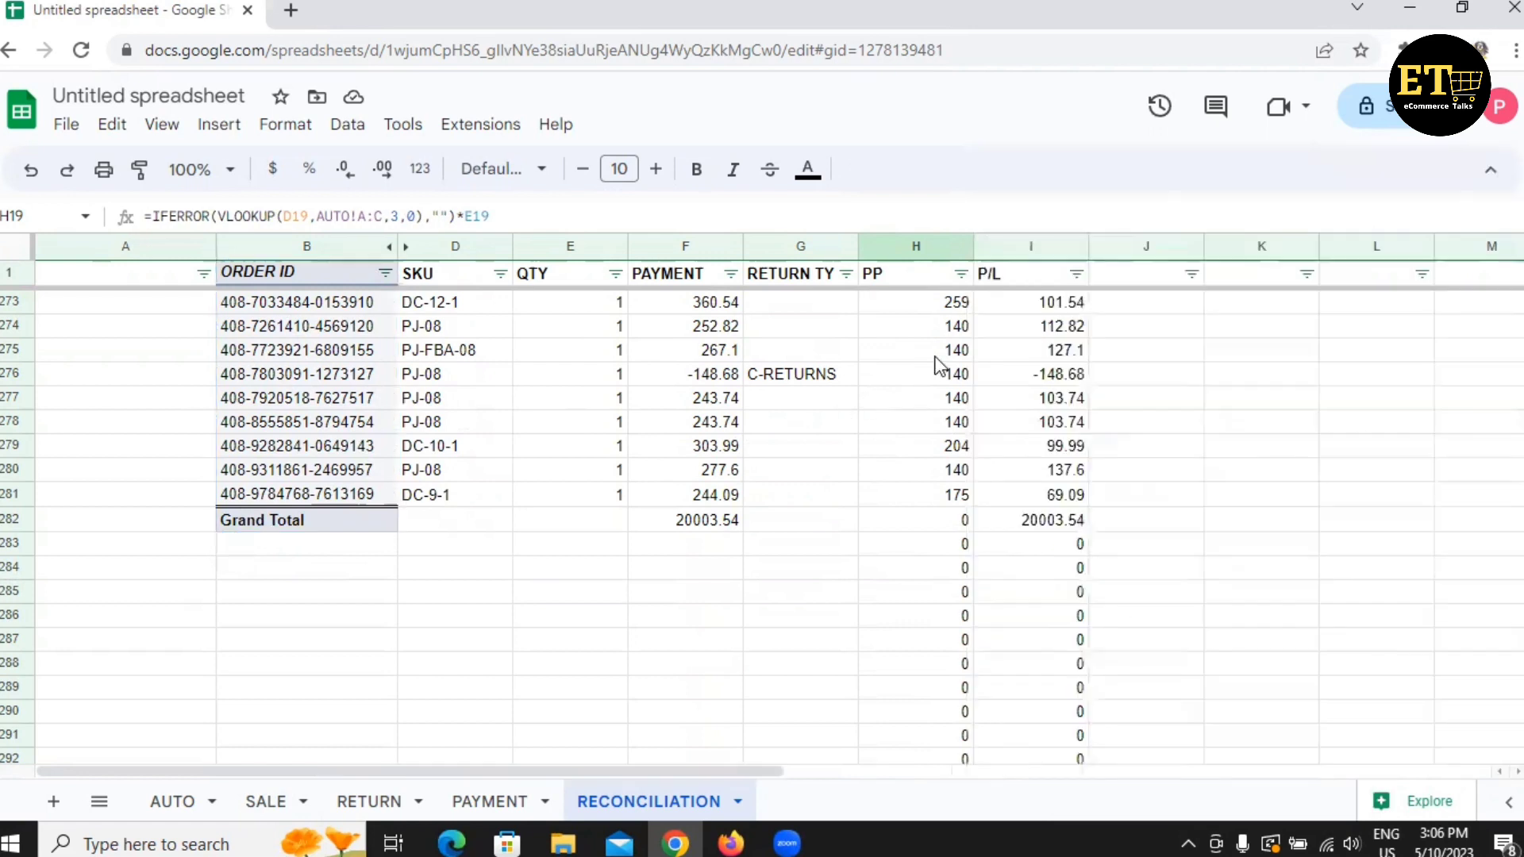
View the PAYMENT column's filter values and compare the P/L formulas of the C-RETURNS order in row 276 and the sale in row 275.
click(730, 276)
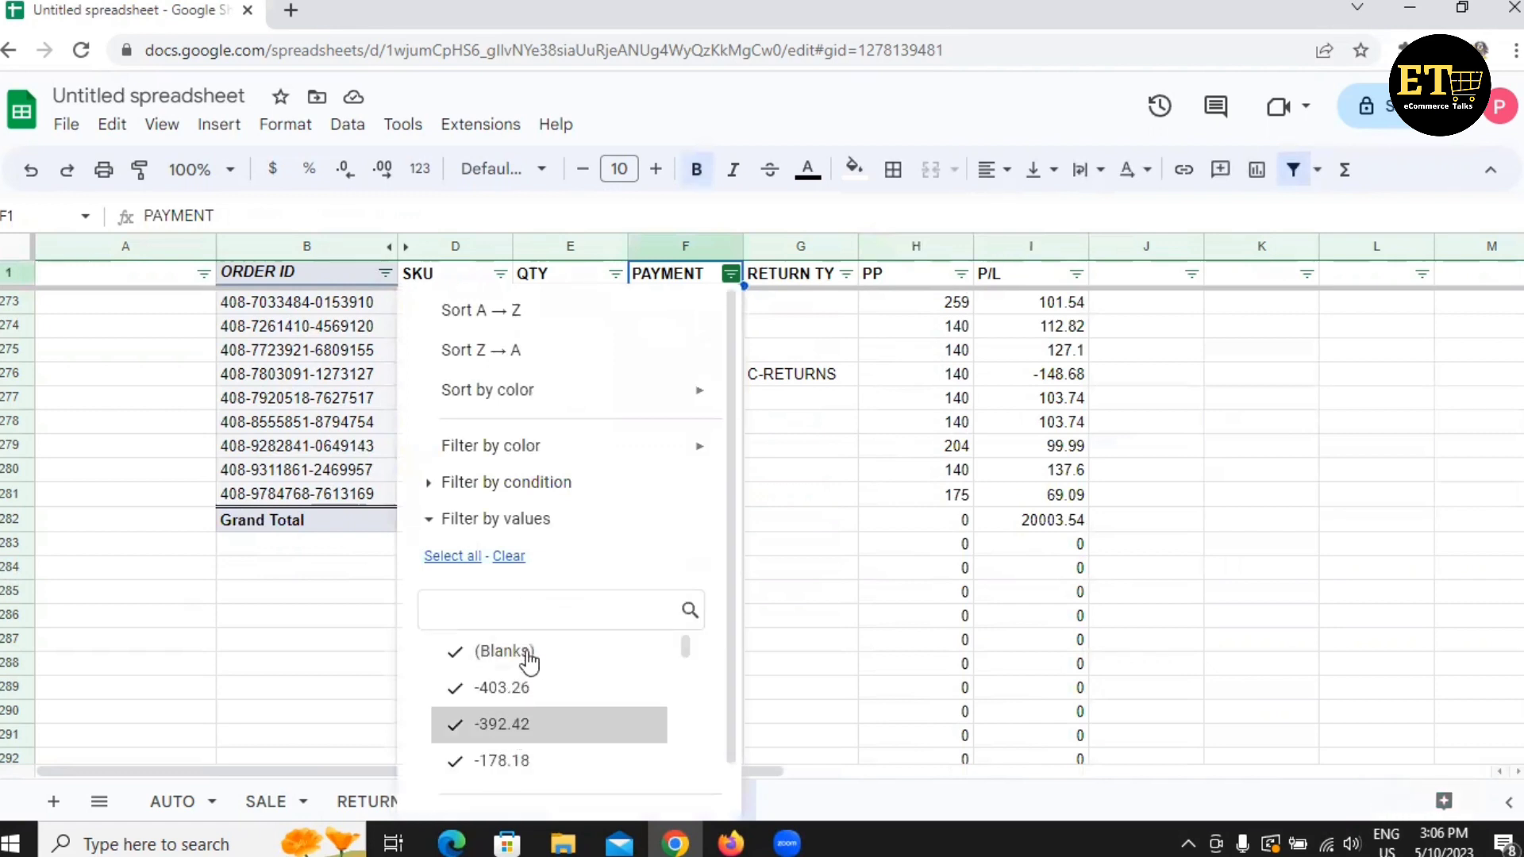
click(848, 393)
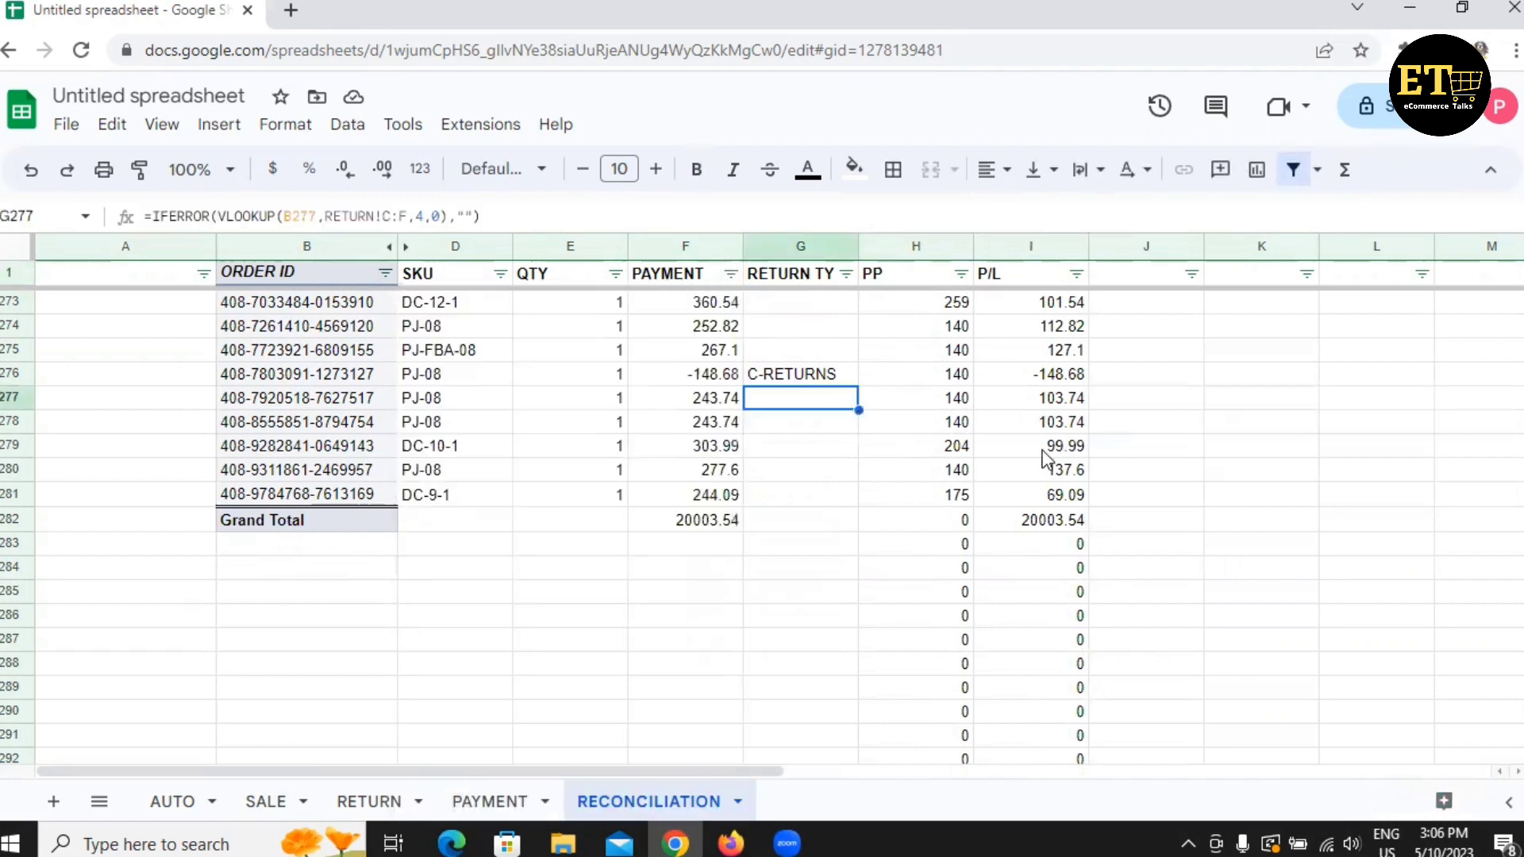
click(701, 377)
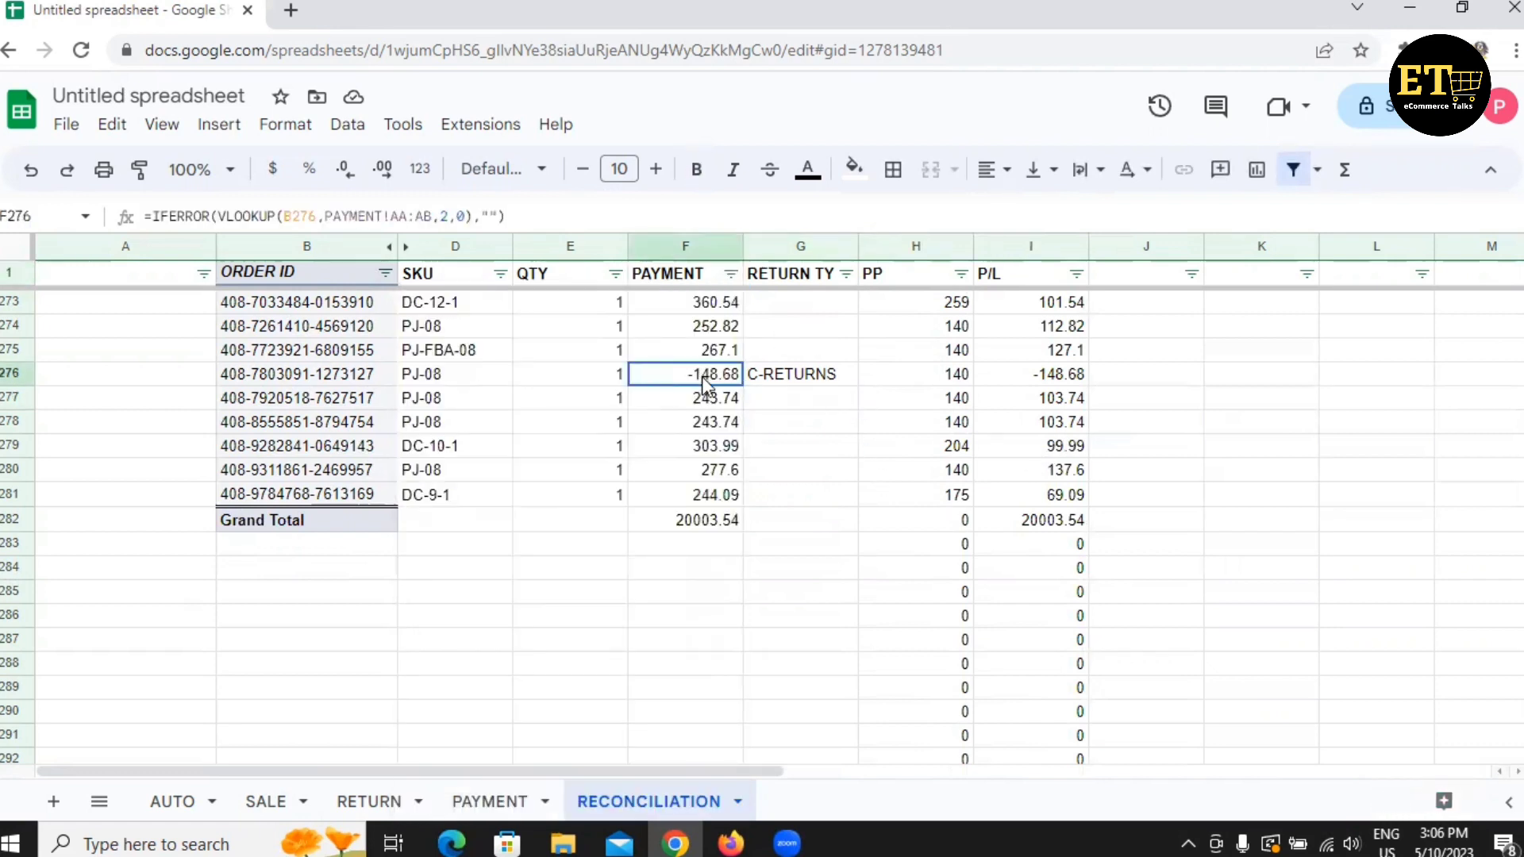
click(1044, 373)
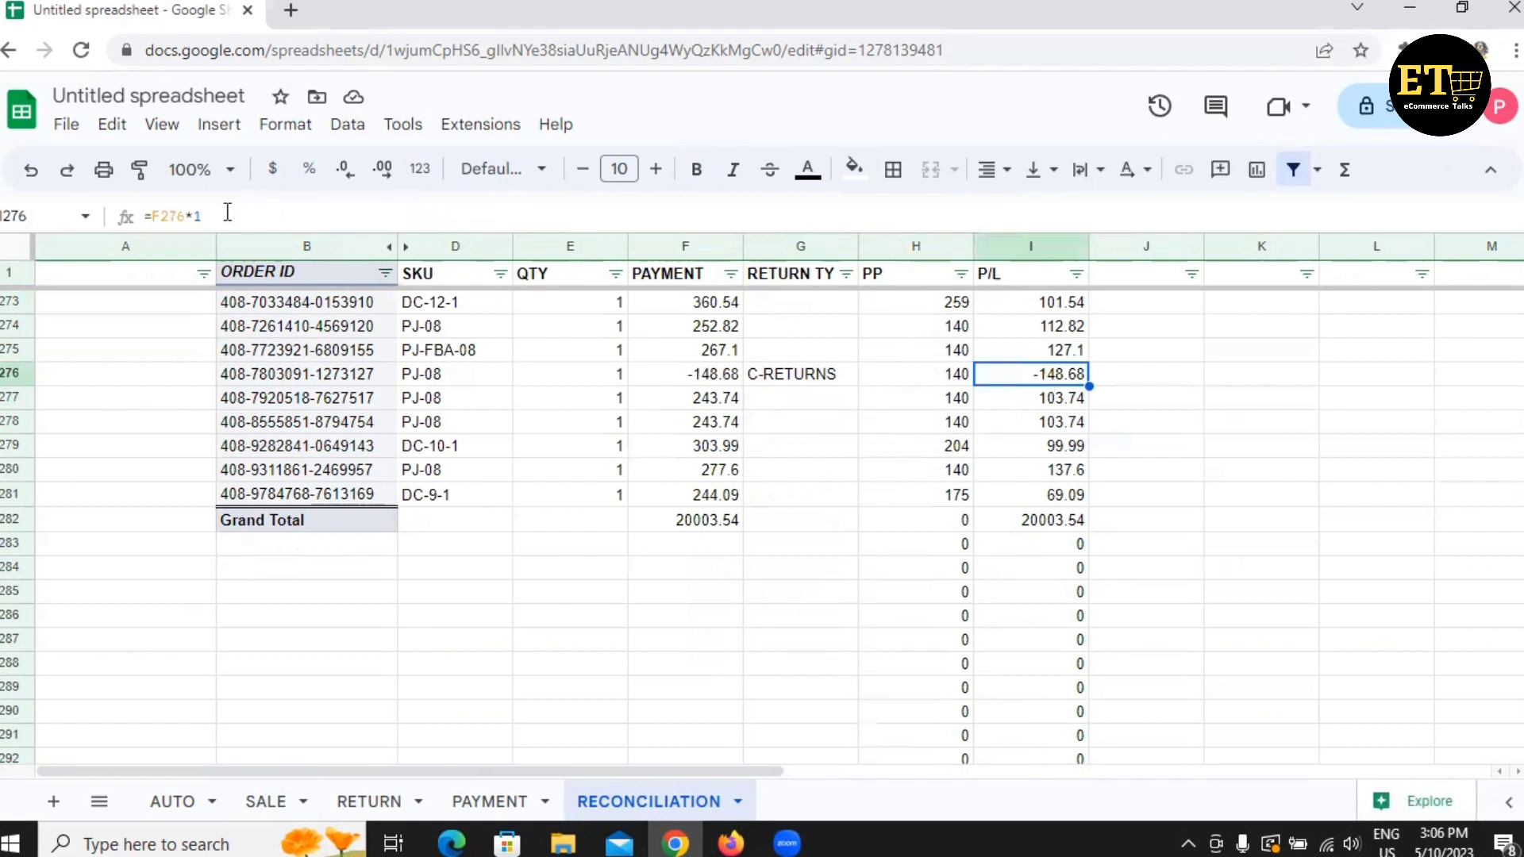
click(1046, 351)
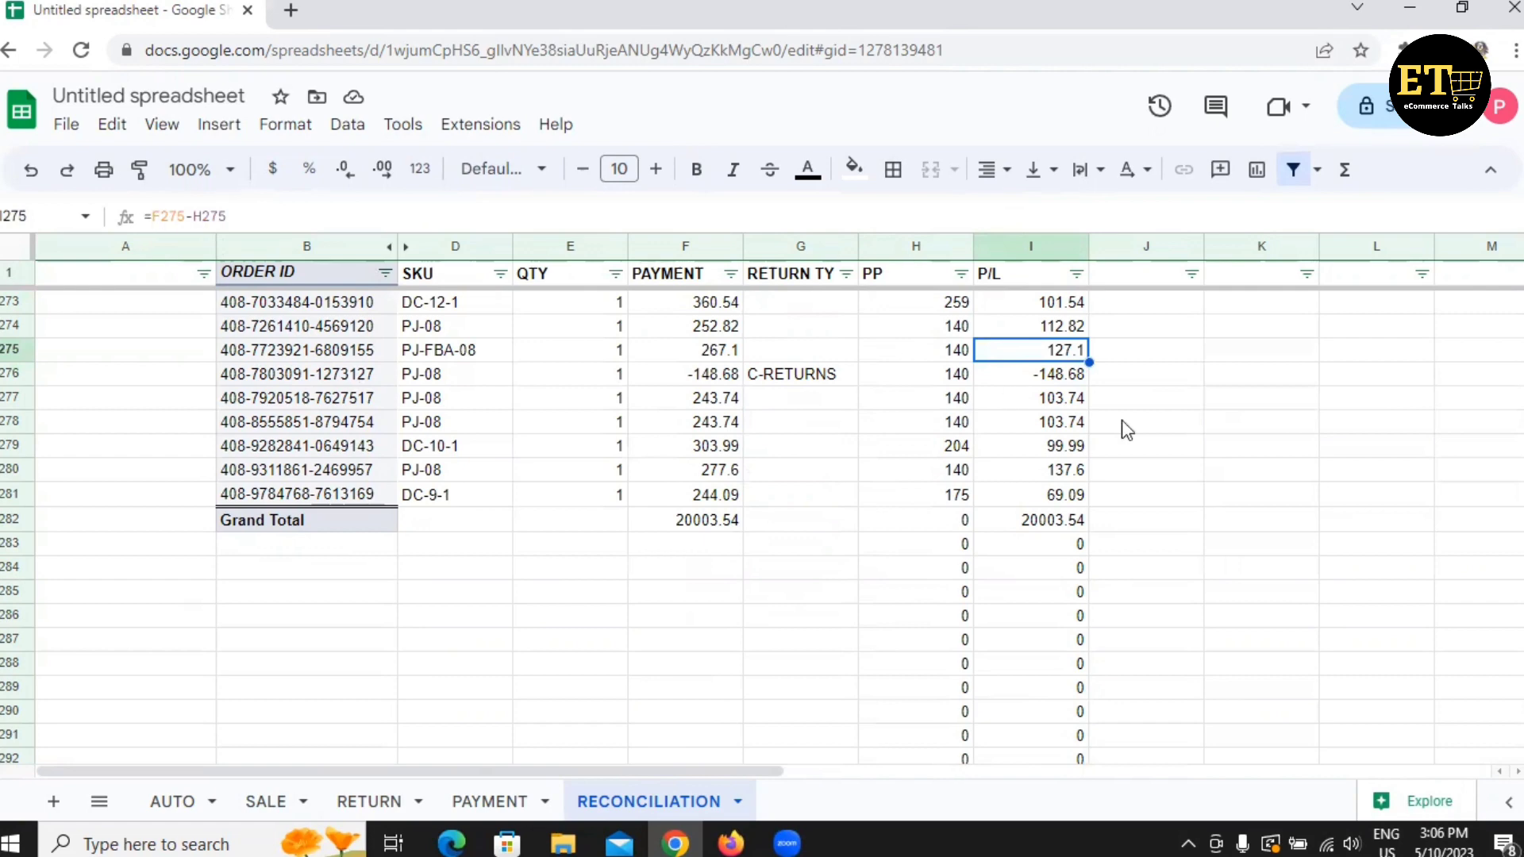
Review the reconciliation rows back up to the first orders and look briefly at the PAYMENT sheet before returning to RECONCILIATION.
scroll(957, 517, up, 20)
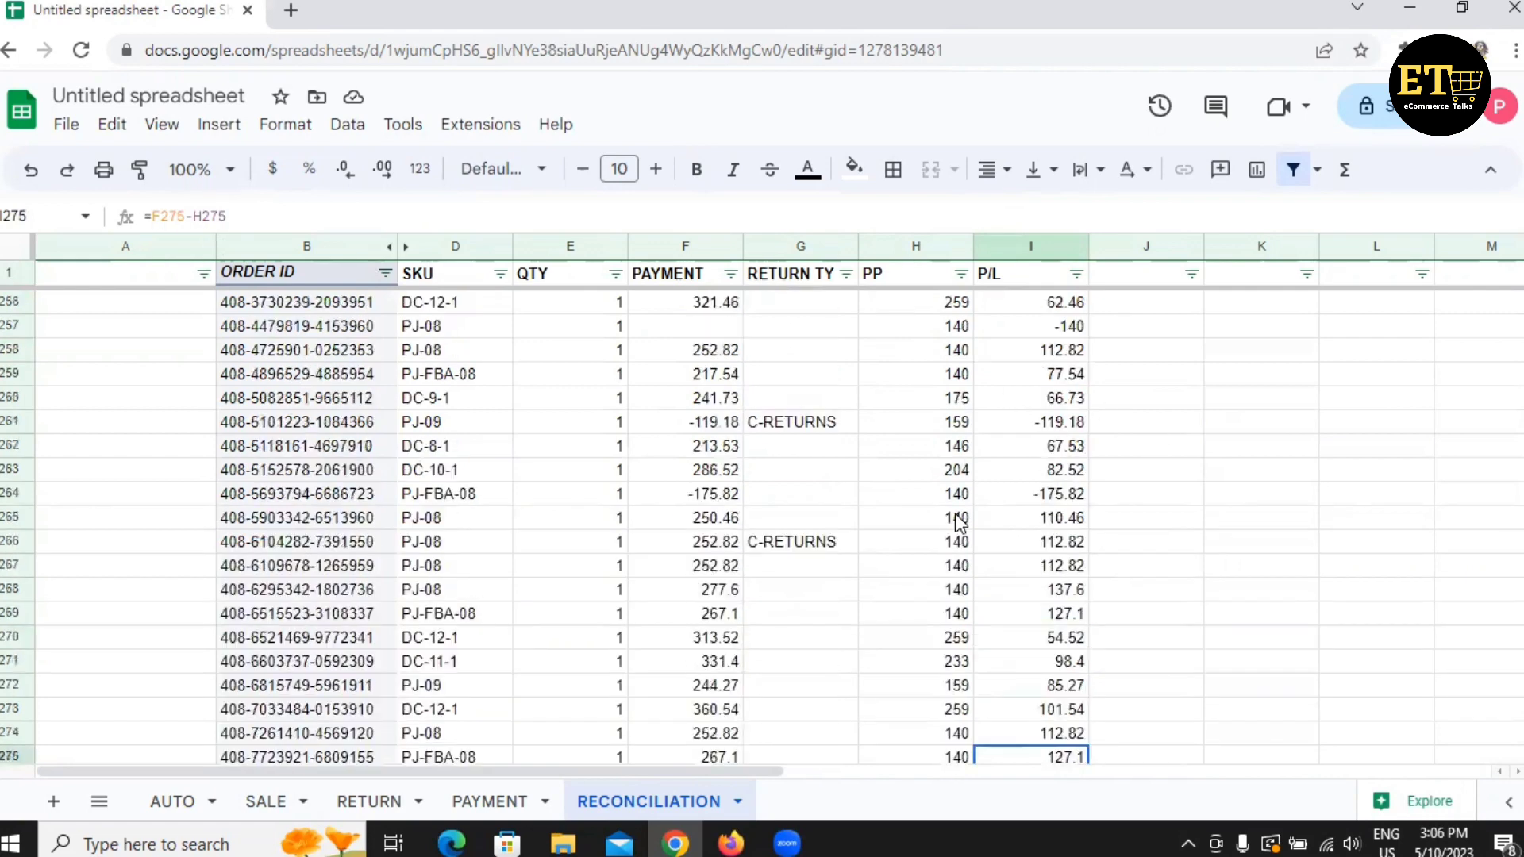
scroll(959, 520, up, 20)
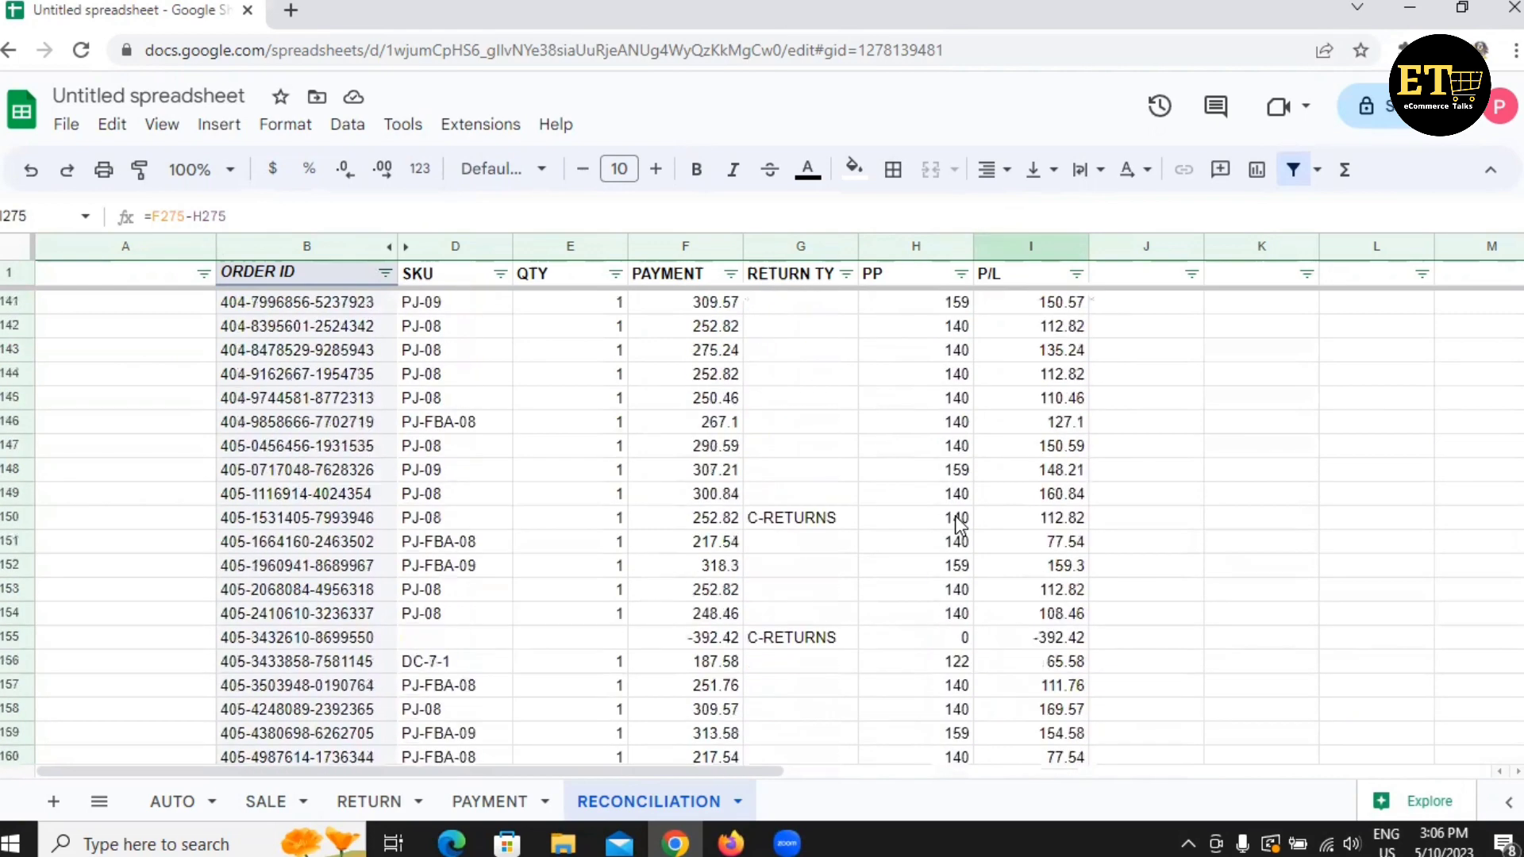
scroll(957, 520, up, 18)
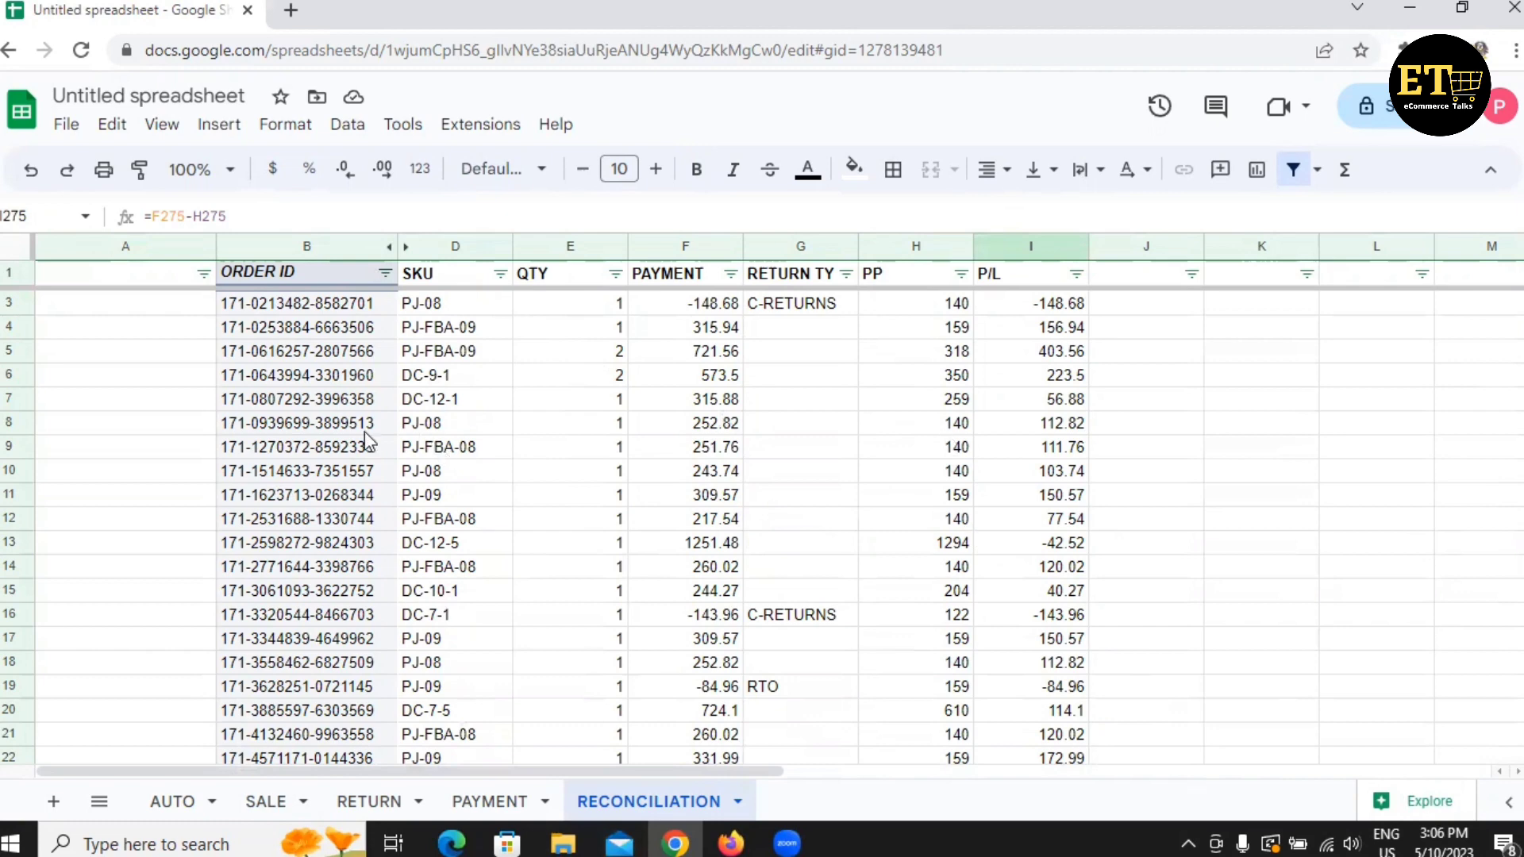
click(476, 802)
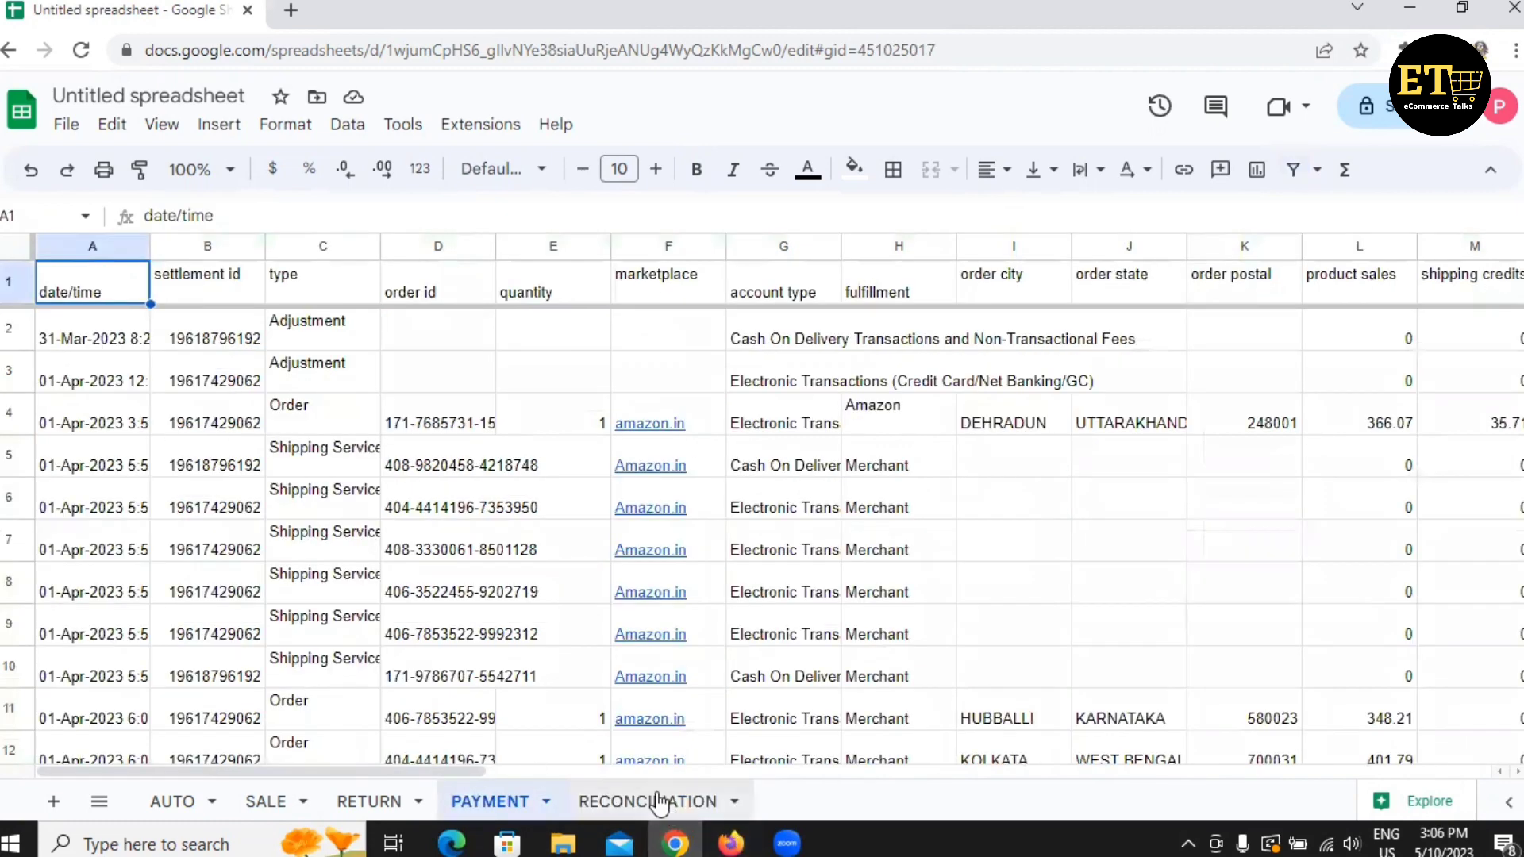
click(635, 803)
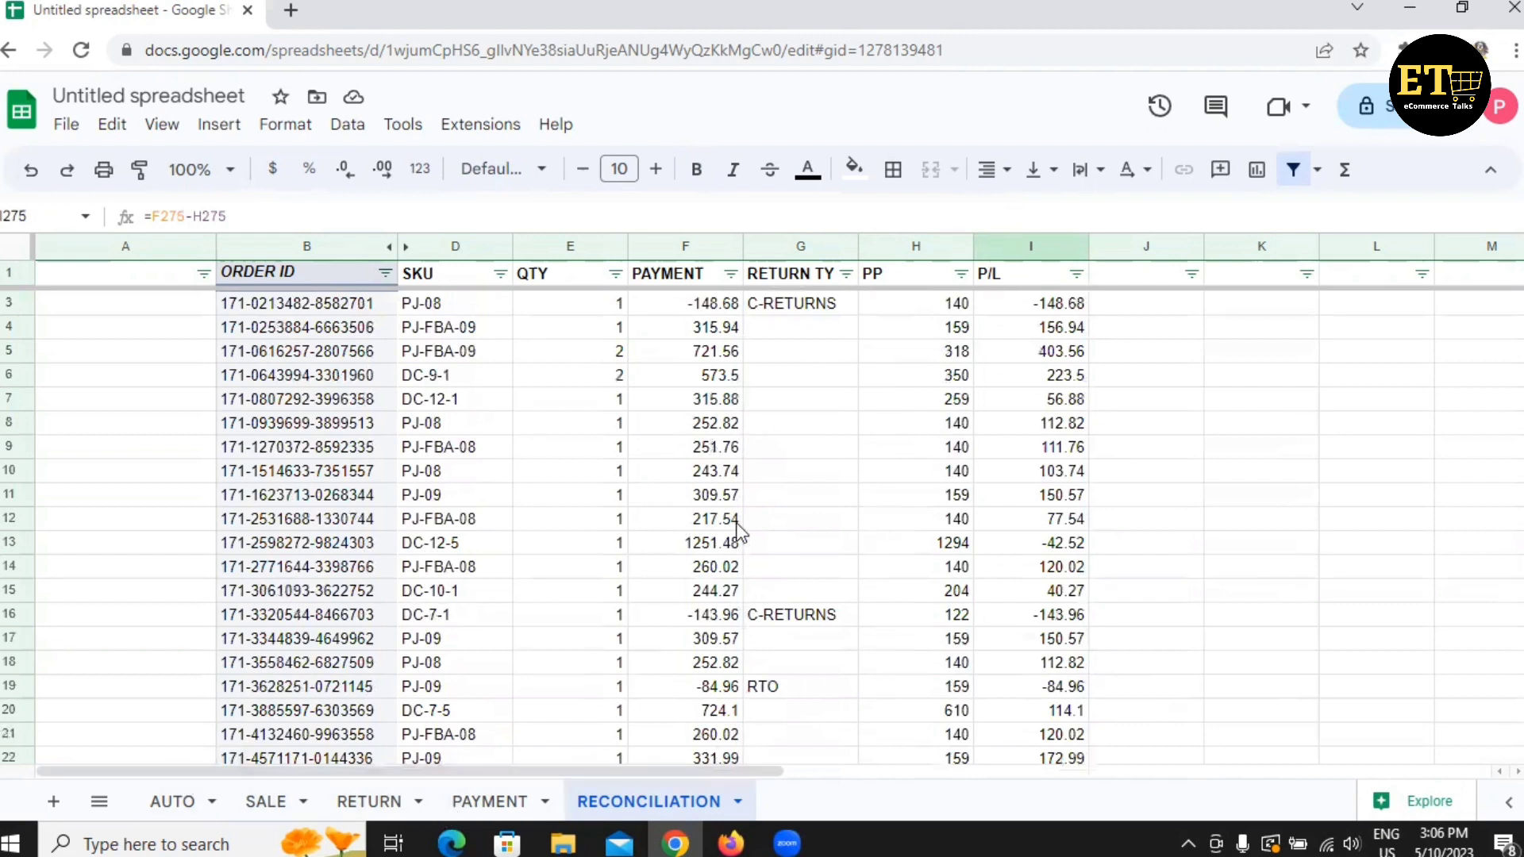